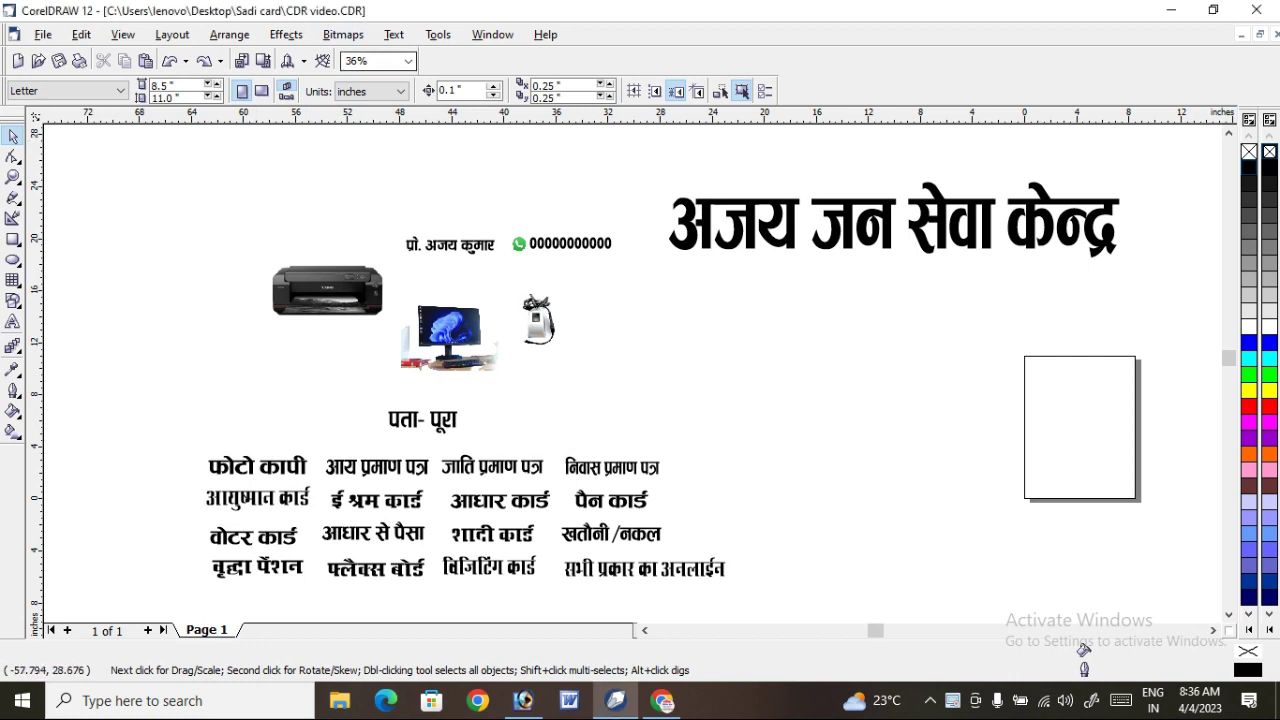
# Switch the measurement units to feet and enter a custom page width and height
pyautogui.click(370, 91)
pyautogui.click(378, 192)
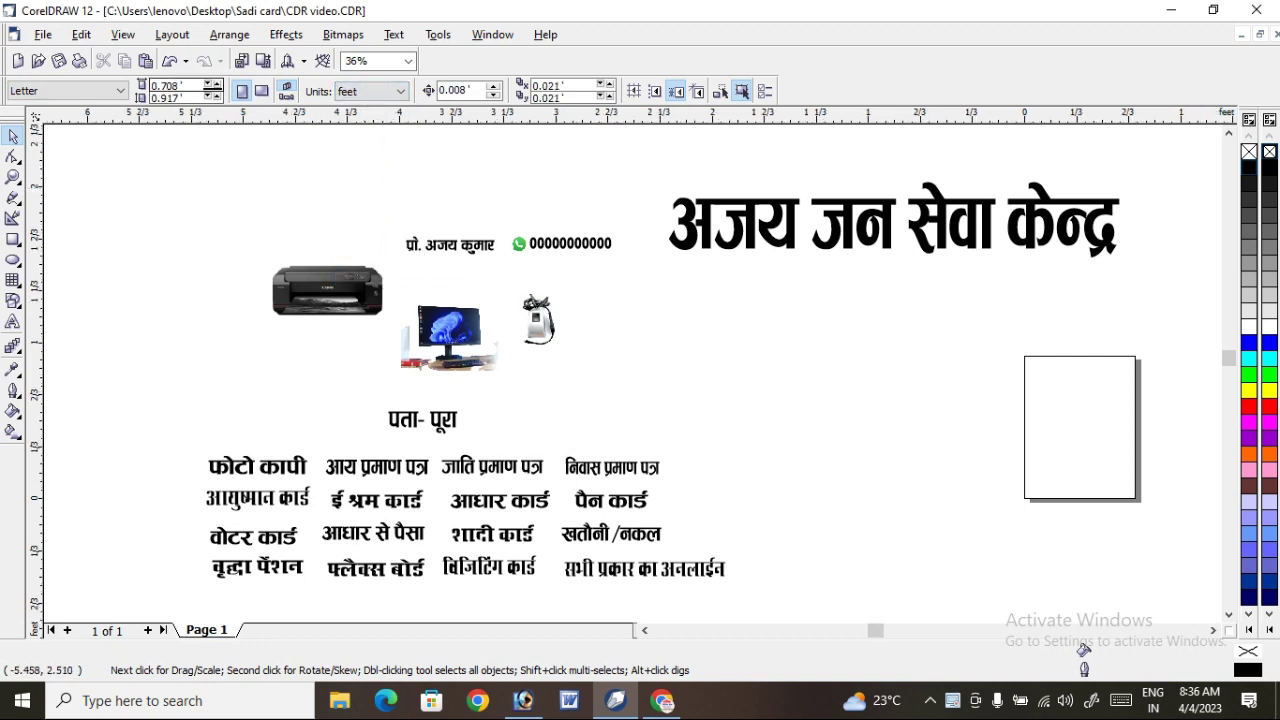
pyautogui.click(166, 86)
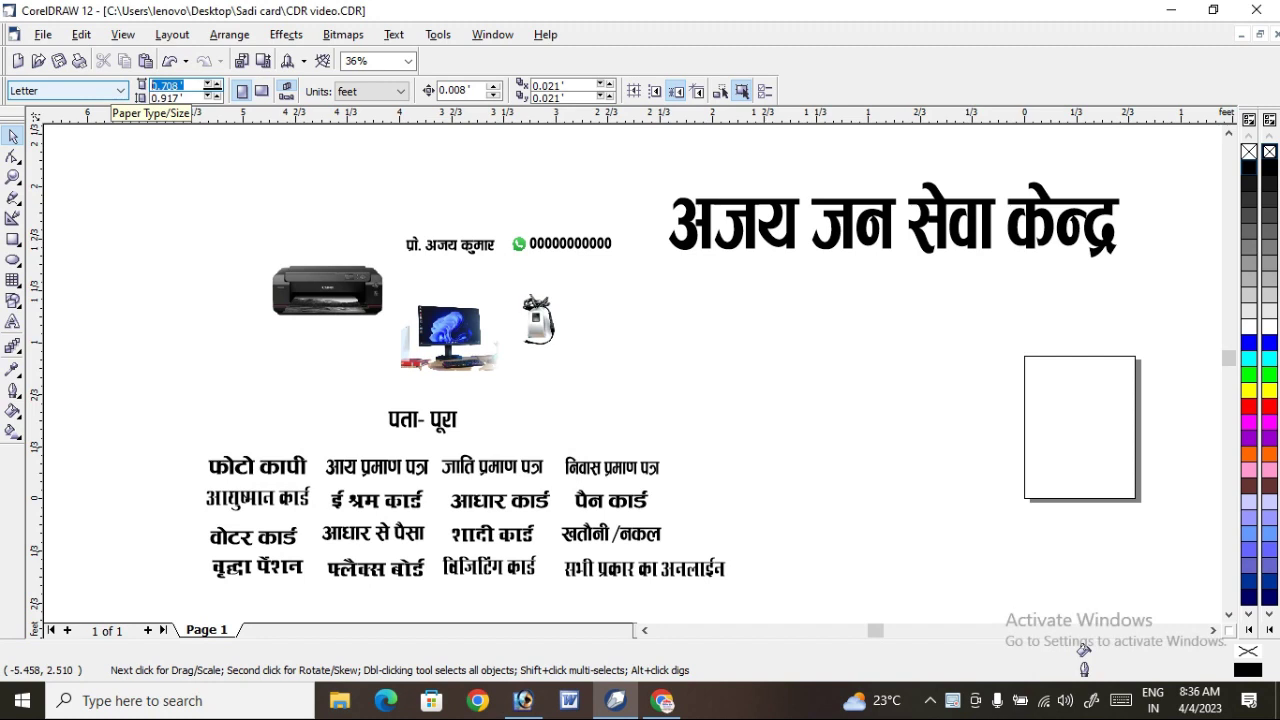
pyautogui.write('2.5')
pyautogui.press('Return')
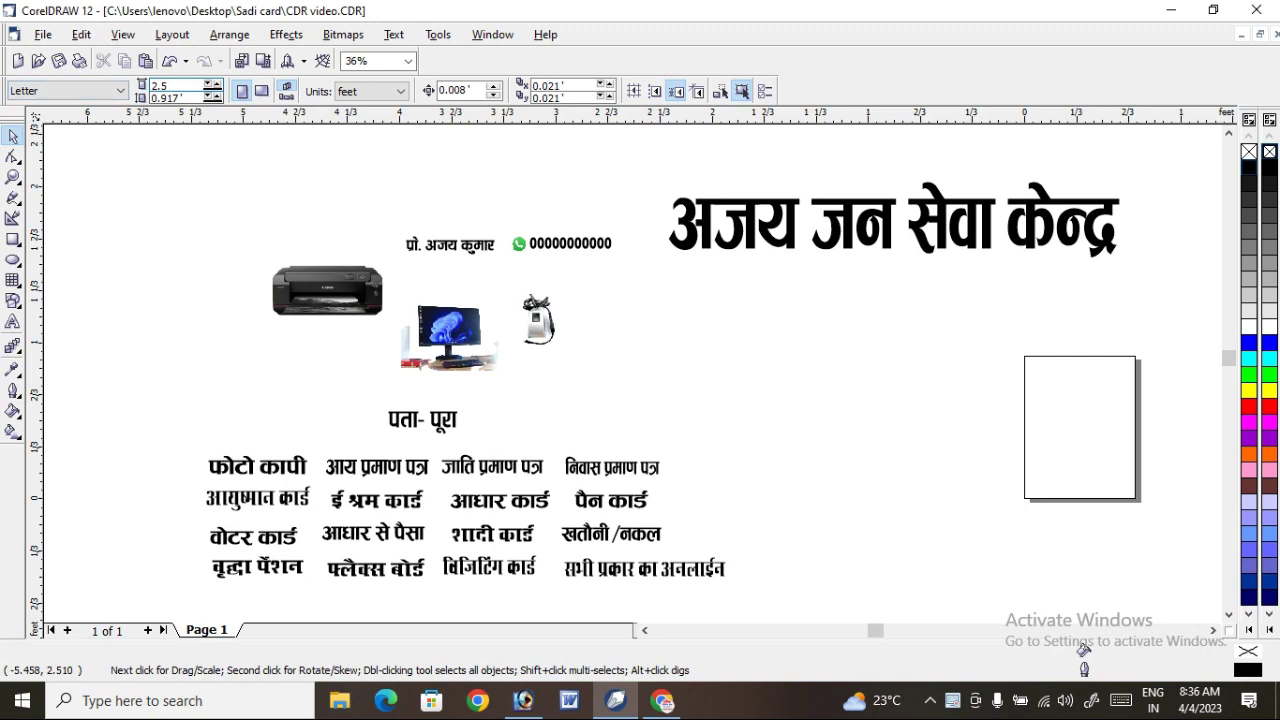
pyautogui.press('Tab')
pyautogui.write('4')
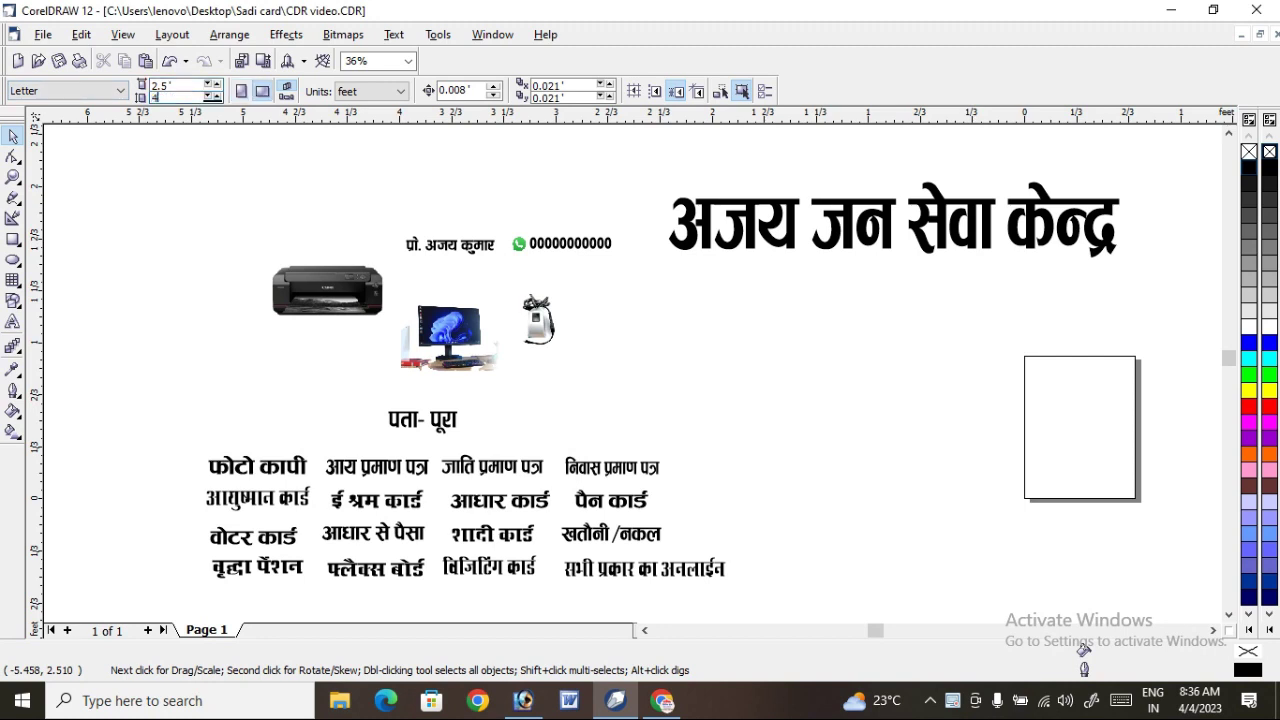
pyautogui.write('3')
pyautogui.press('Return')
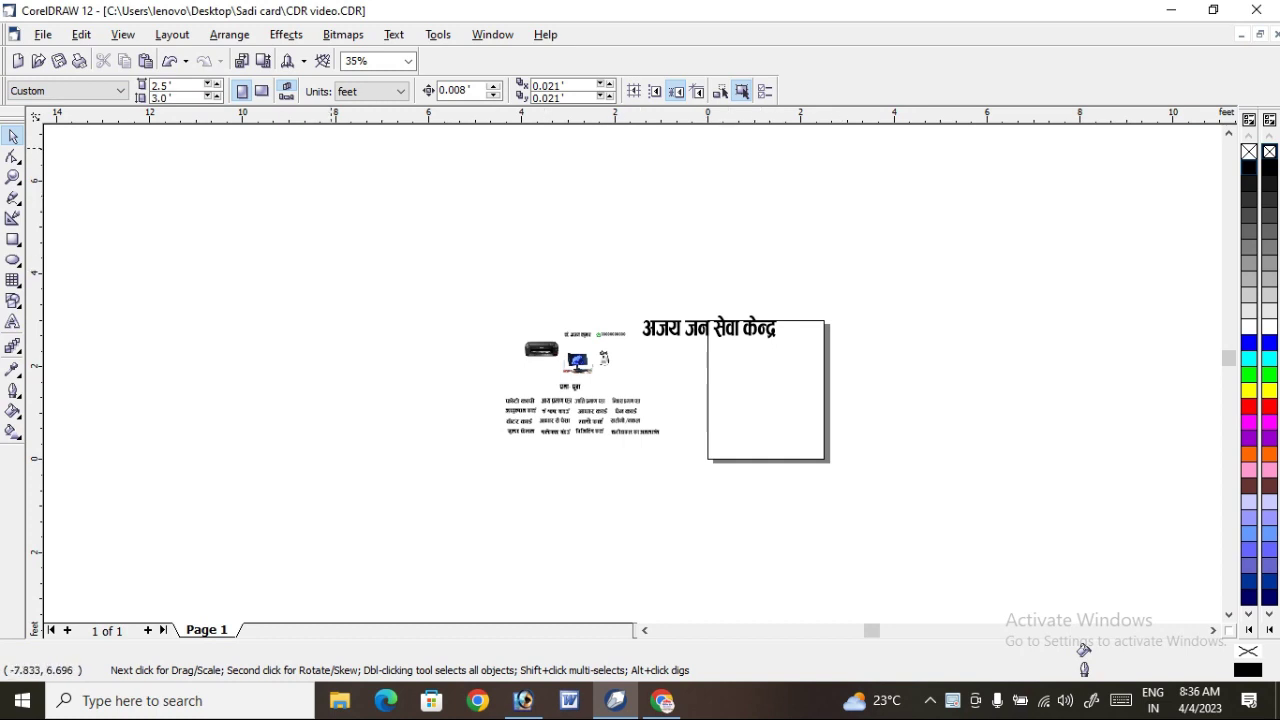
# Turn the page to landscape and correct its height to 2 feet for a 3 by 2 foot card
pyautogui.click(262, 91)
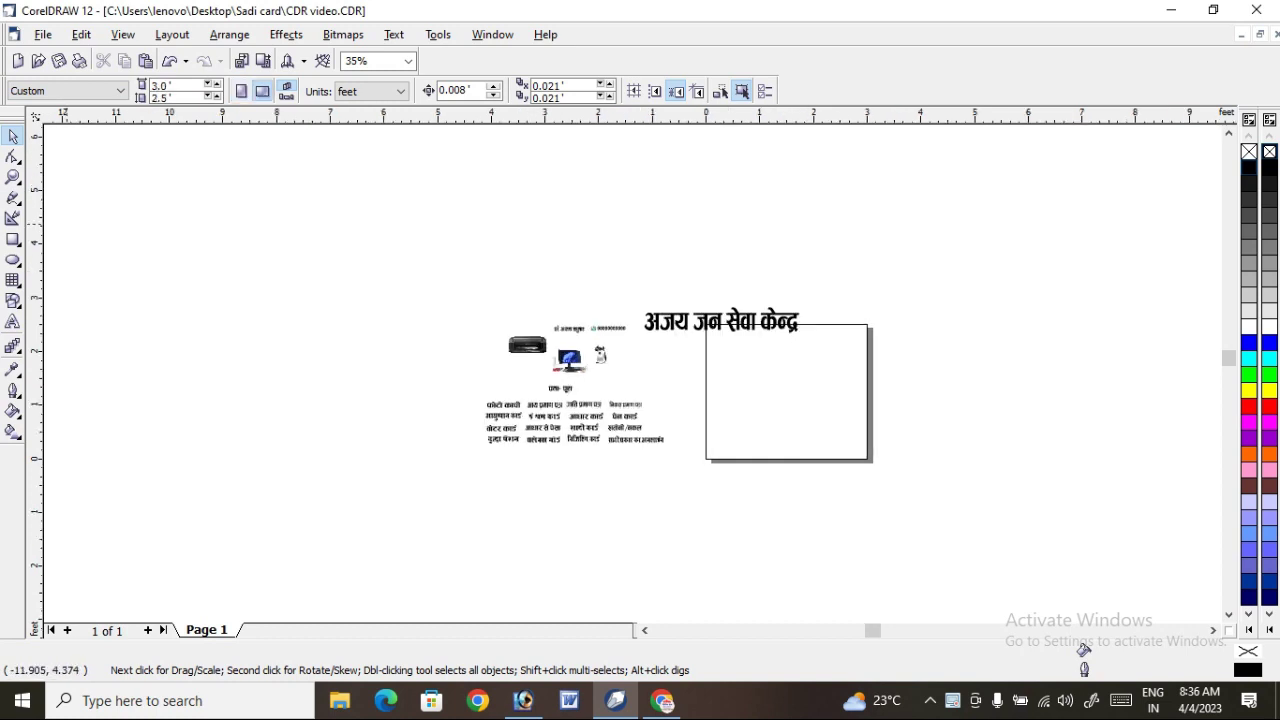
pyautogui.click(13, 177)
pyautogui.moveTo(358, 242); pyautogui.dragTo(894, 457)
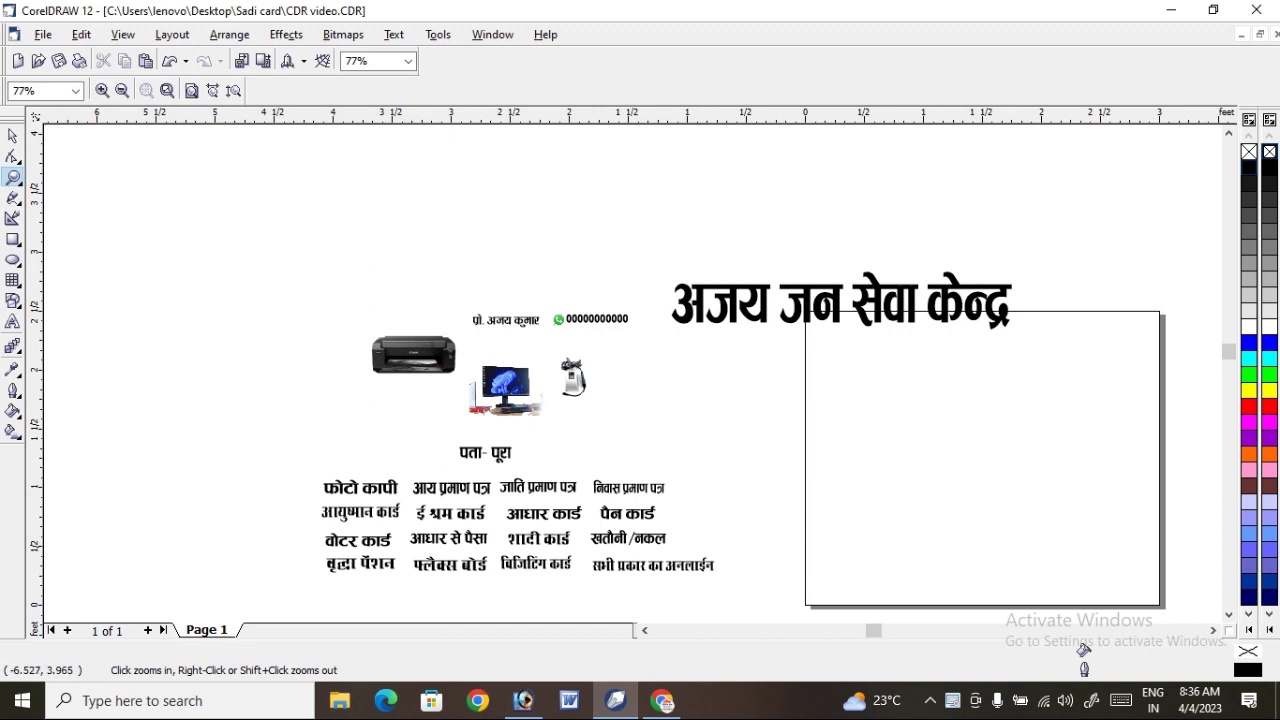
pyautogui.click(13, 135)
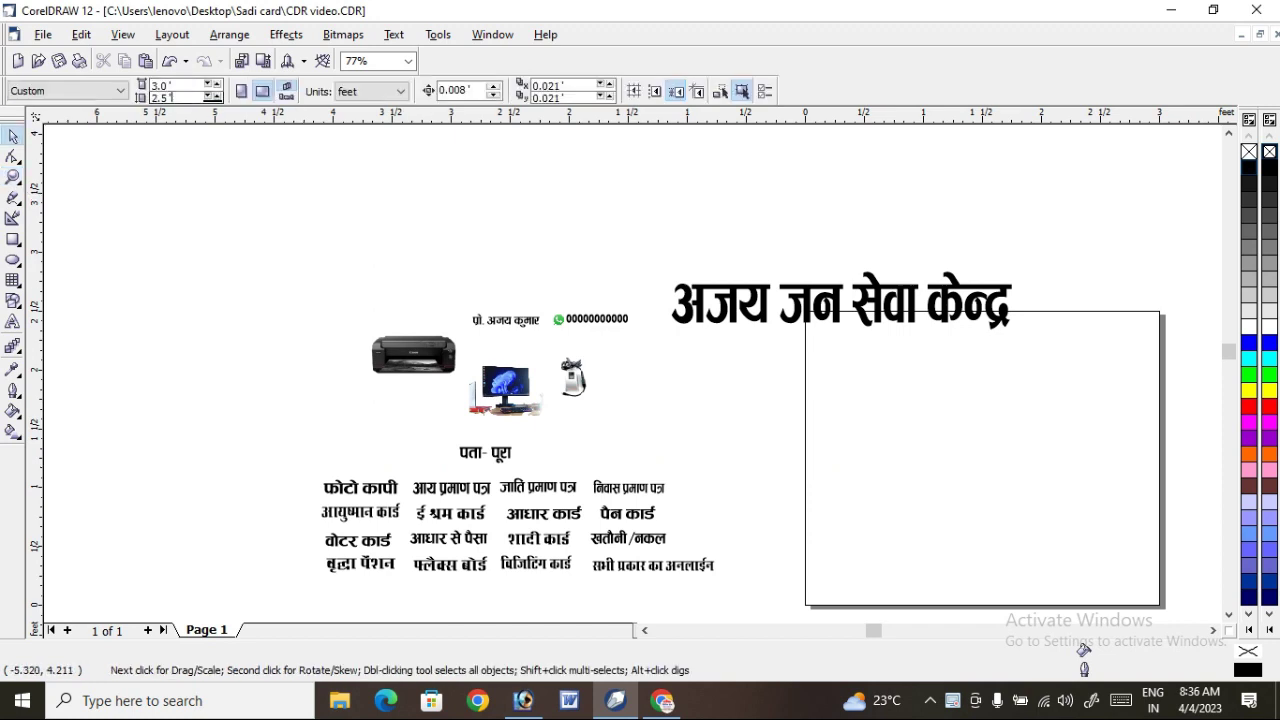
pyautogui.press('BackSpace')
pyautogui.write('0')
pyautogui.press('Return')
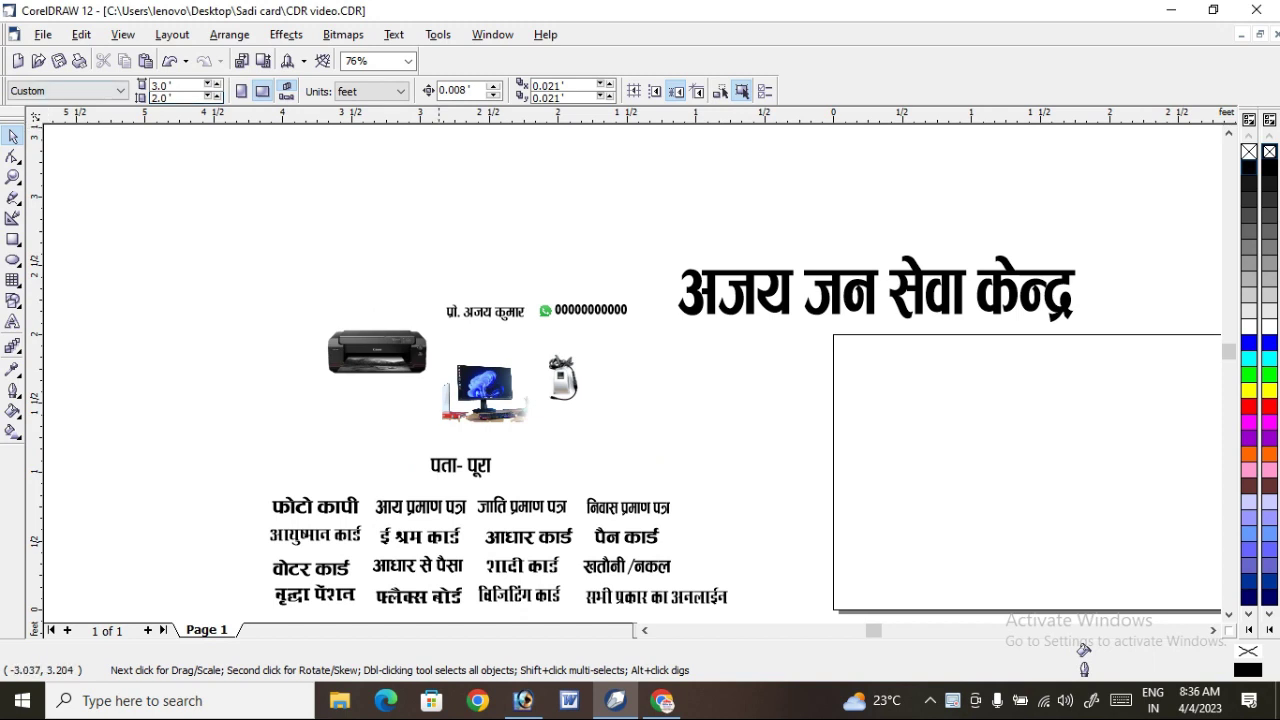
pyautogui.scroll(-1, 384, 211)
pyautogui.click(870, 282)
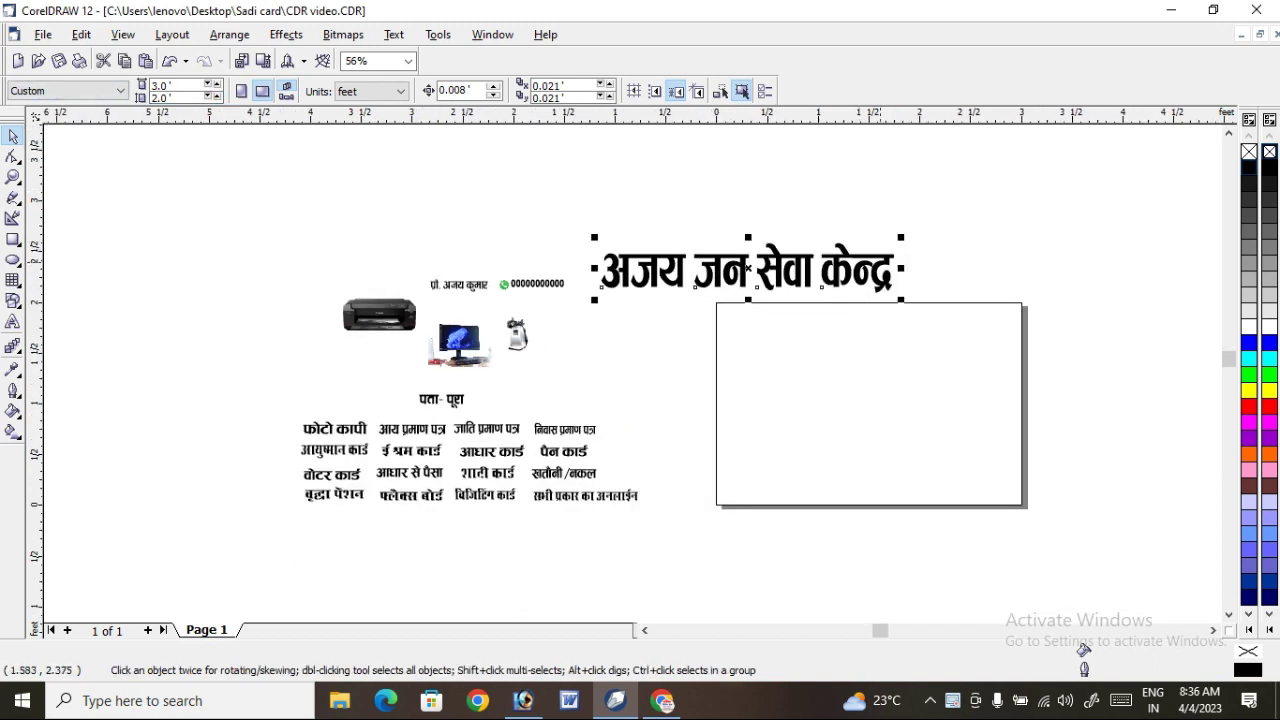
pyautogui.click(995, 262)
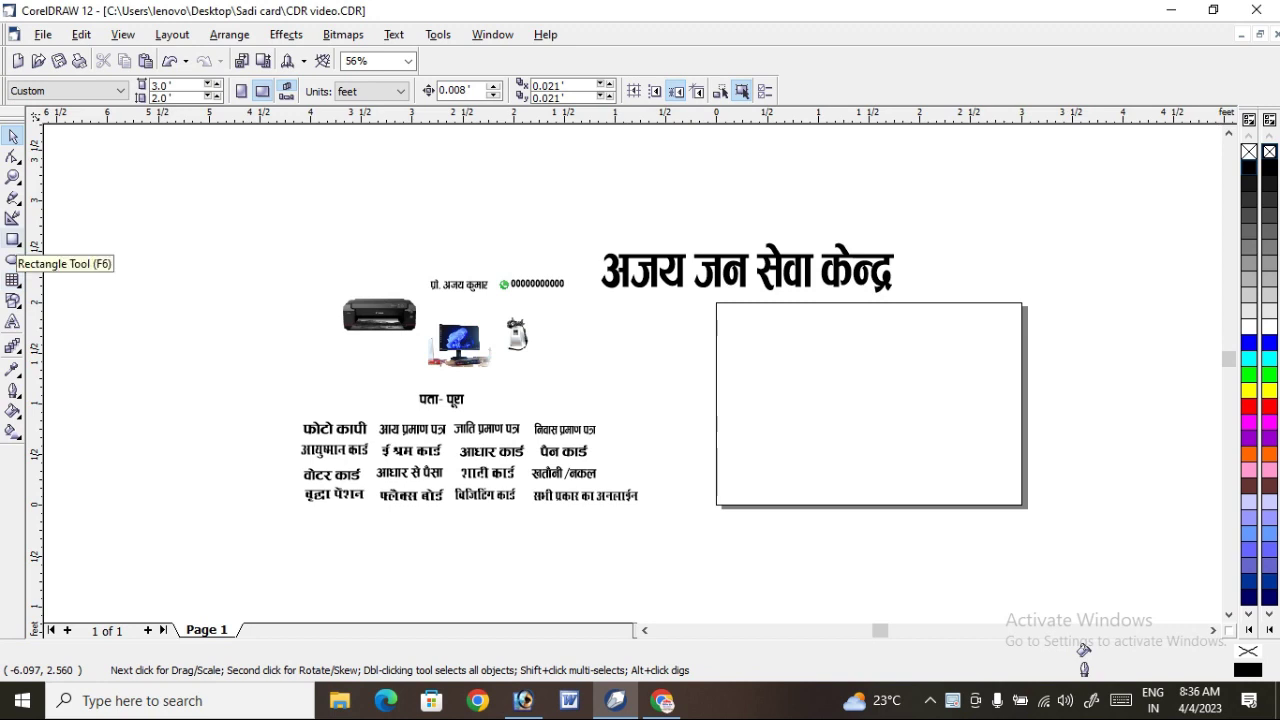
# Draw a rectangle and size it to 3 by 2 feet
pyautogui.click(13, 240)
pyautogui.moveTo(631, 337); pyautogui.dragTo(800, 445)
pyautogui.click(130, 85)
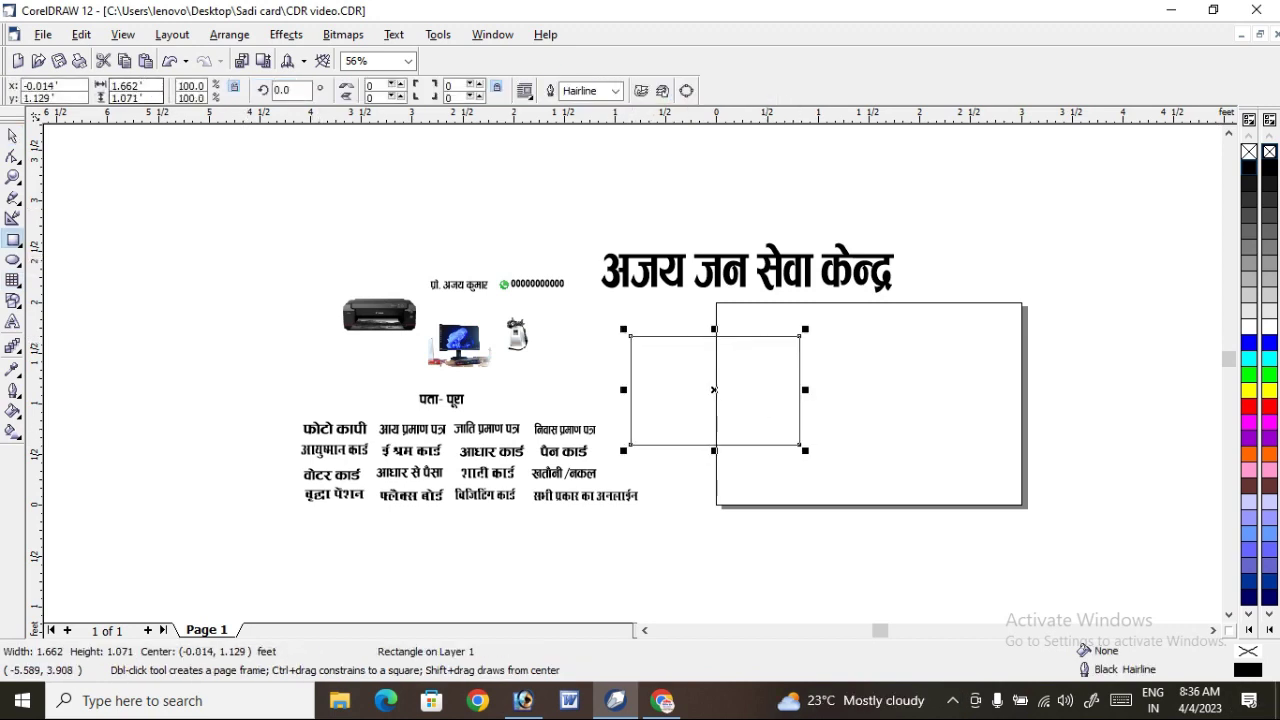
pyautogui.write('3')
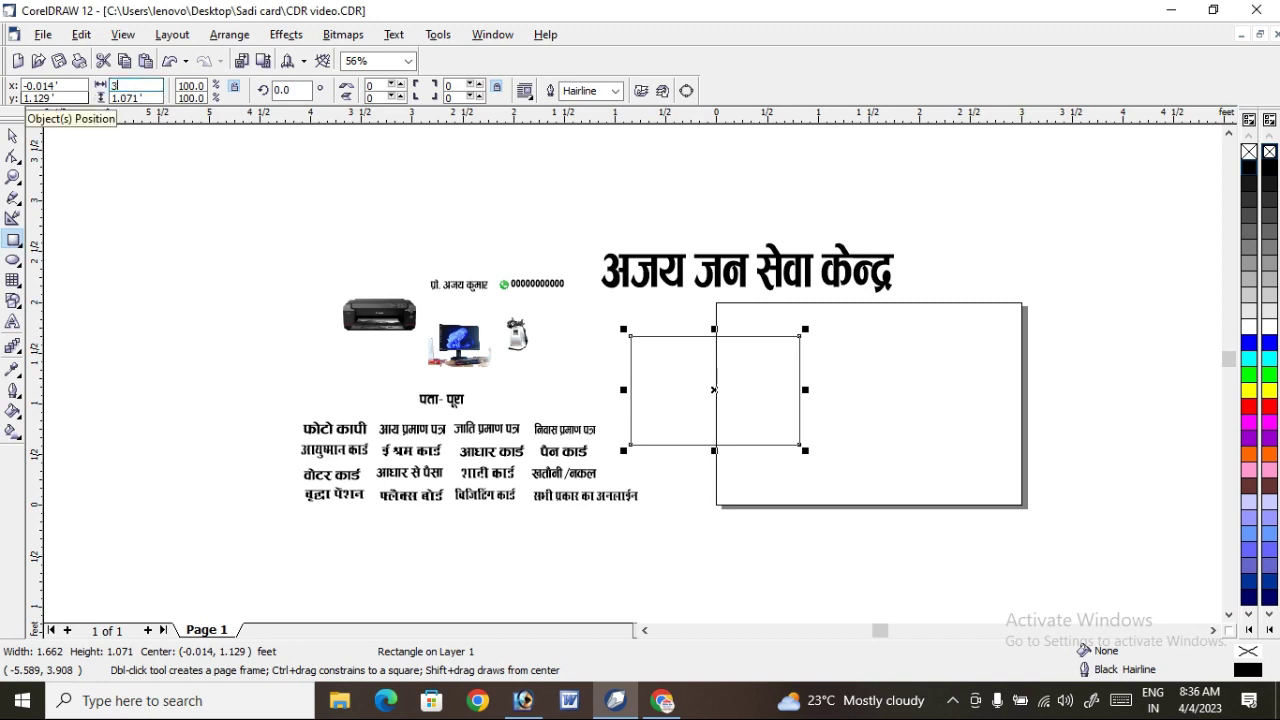
pyautogui.press('Tab')
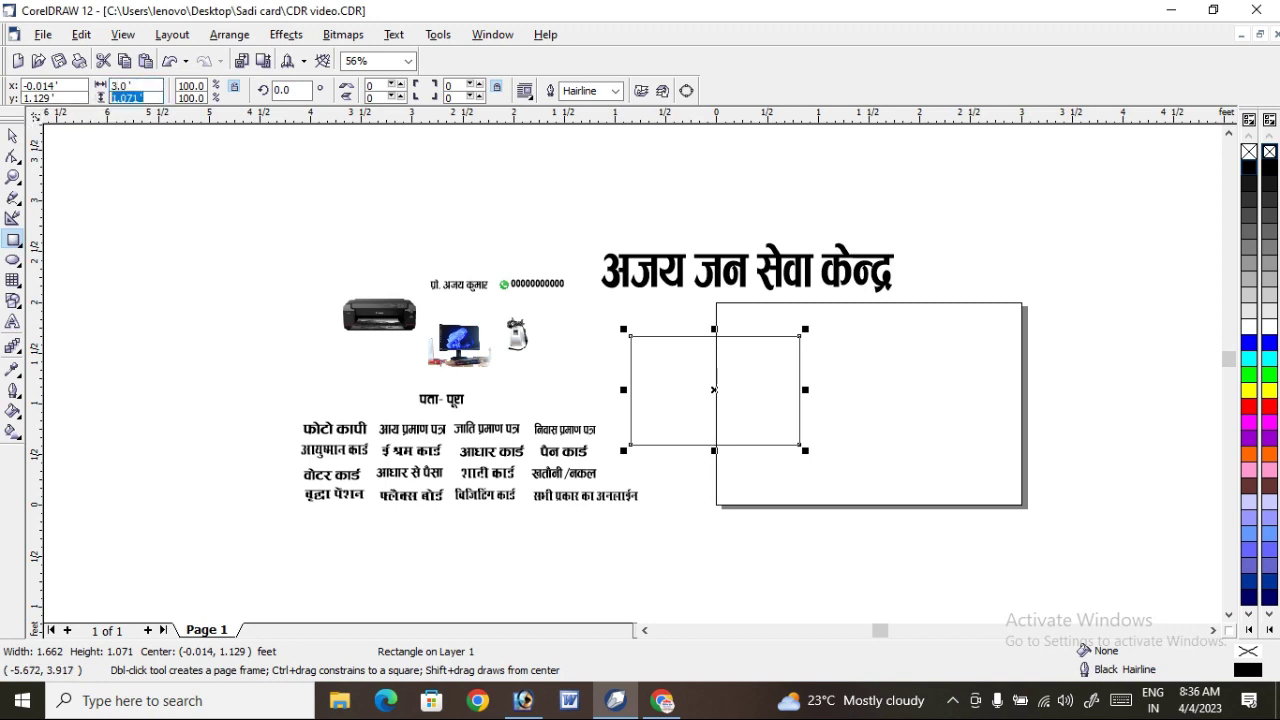
pyautogui.write('2')
pyautogui.press('Return')
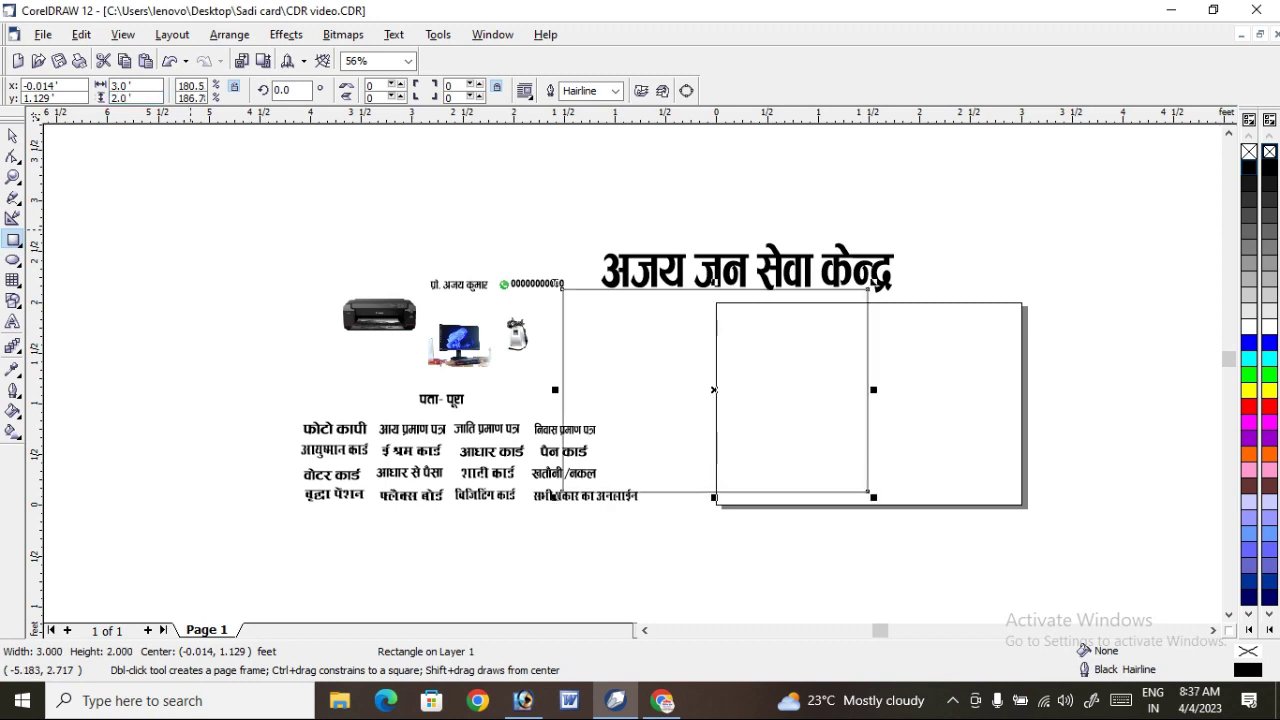
# Move the 3 by 2 foot rectangle onto the page so it matches the page outline
pyautogui.click(13, 136)
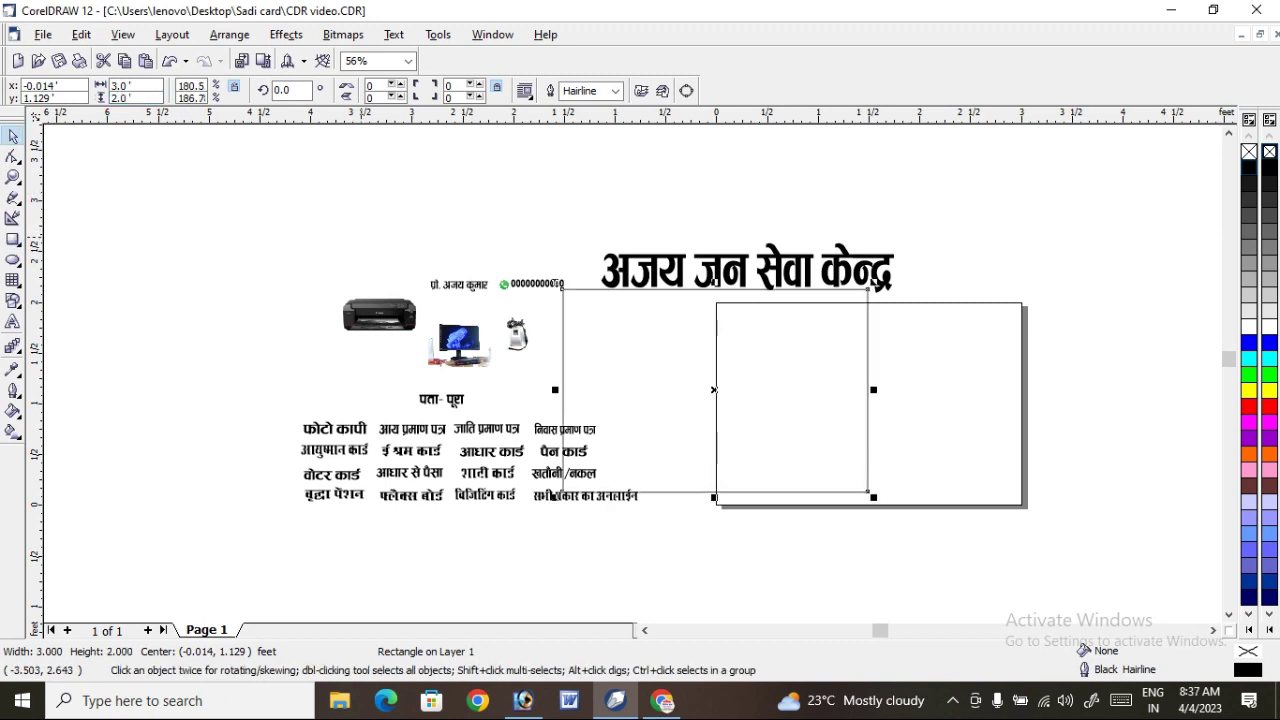
pyautogui.moveTo(713, 390); pyautogui.dragTo(719, 390)
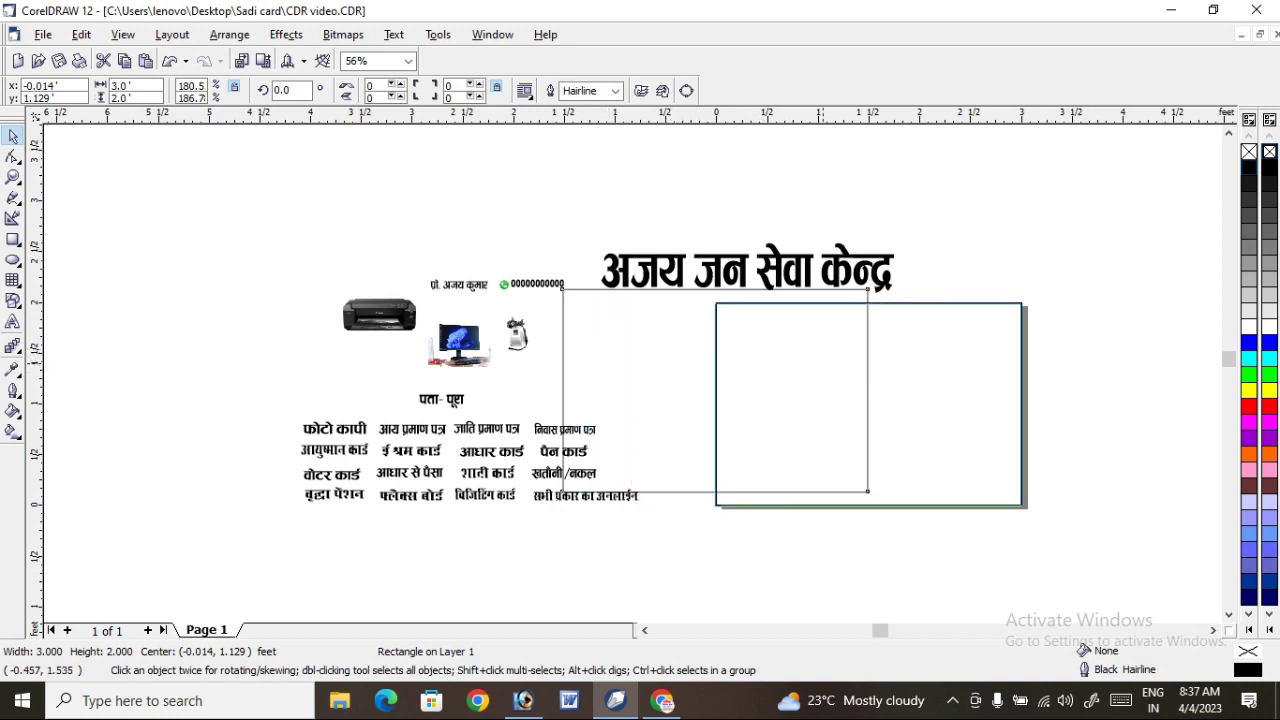
pyautogui.click(1084, 327)
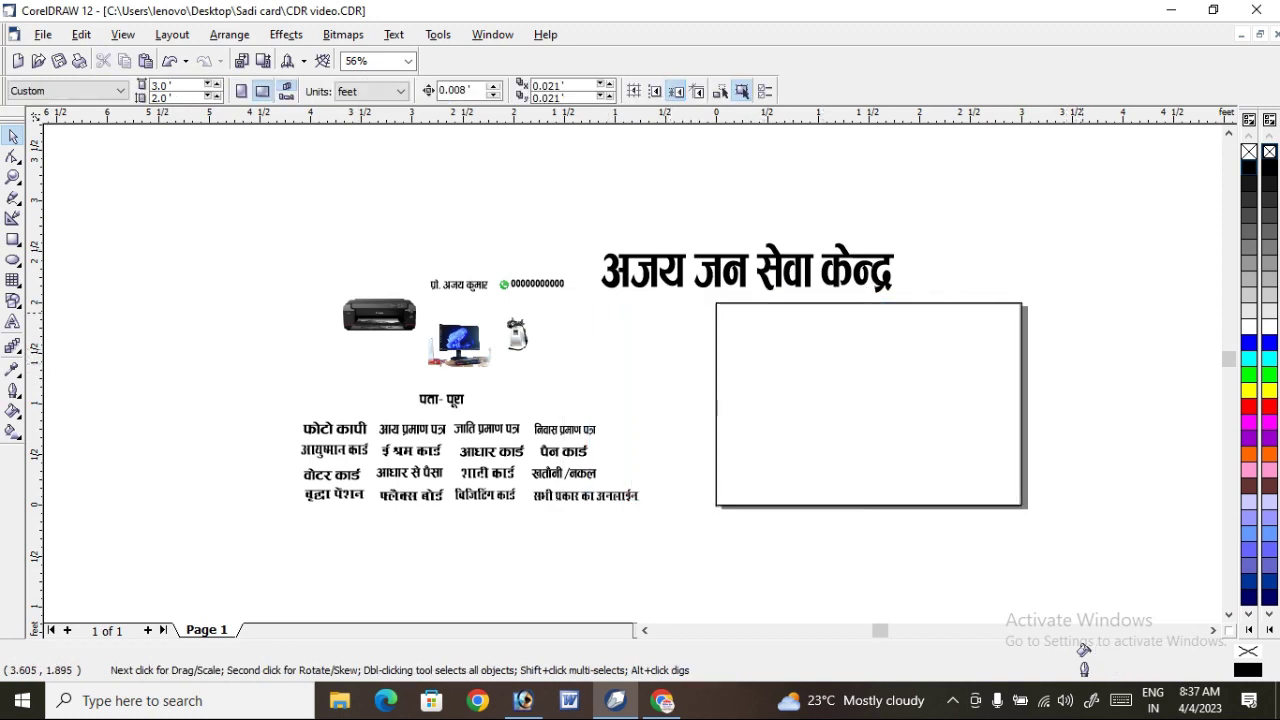
pyautogui.click(911, 371)
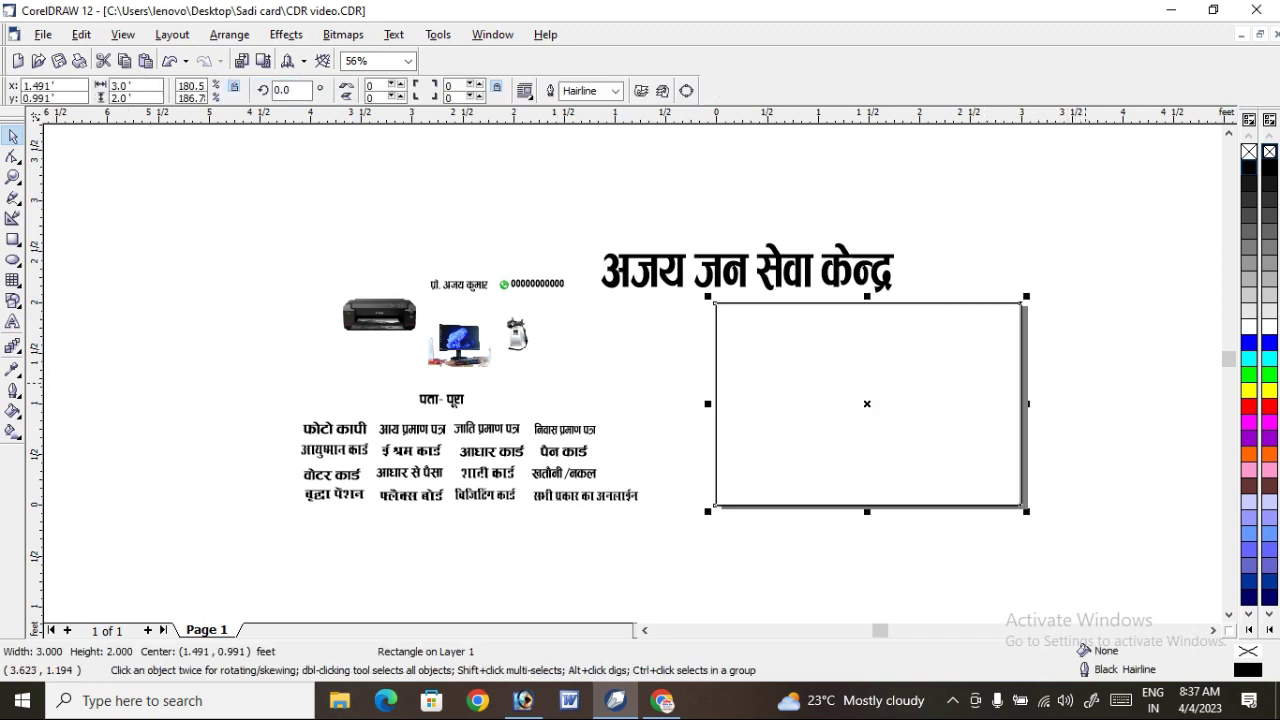
pyautogui.press('Escape')
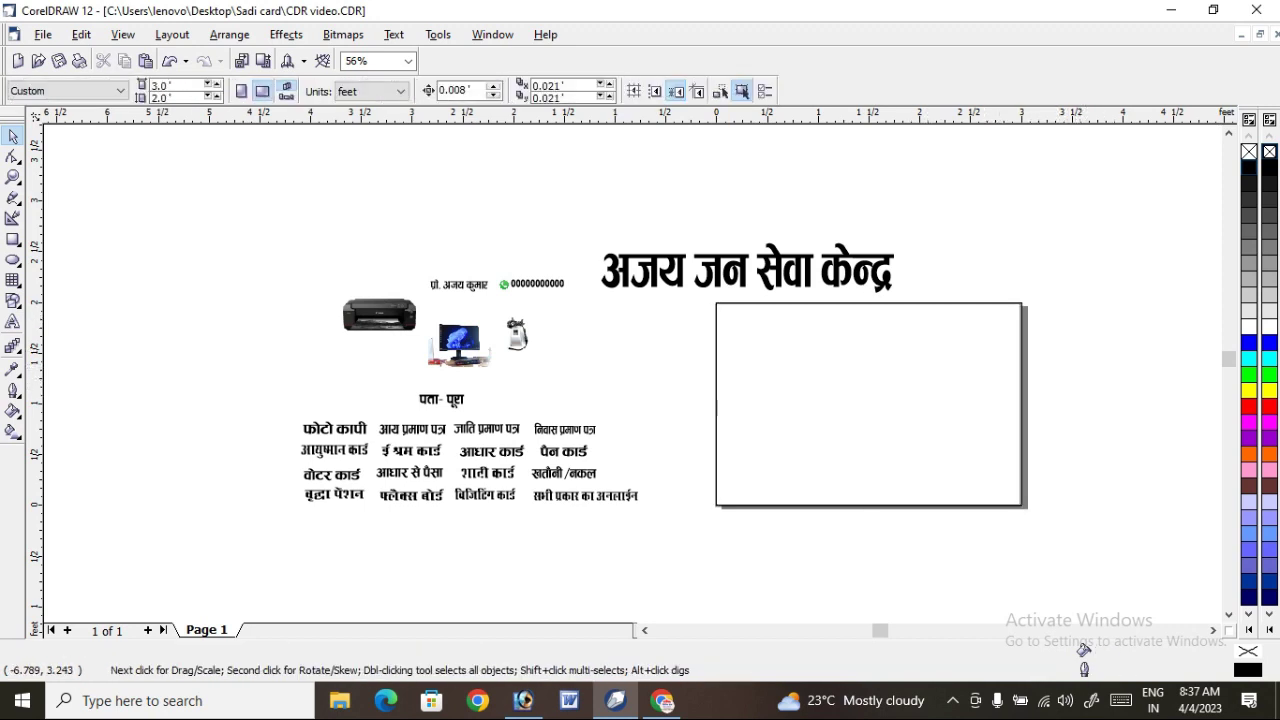
# Zoom in, select the large rectangle and centre it on the page with P
pyautogui.click(13, 176)
pyautogui.moveTo(886, 284); pyautogui.dragTo(688, 404)
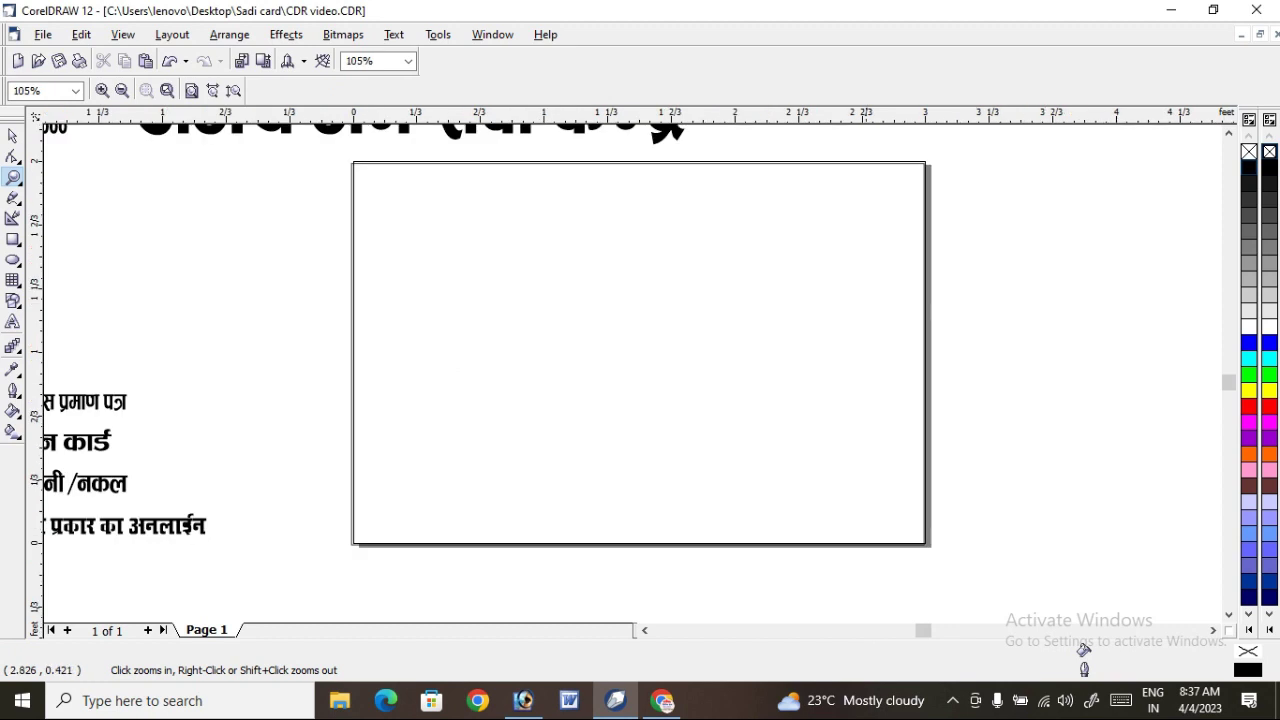
pyautogui.press('space')
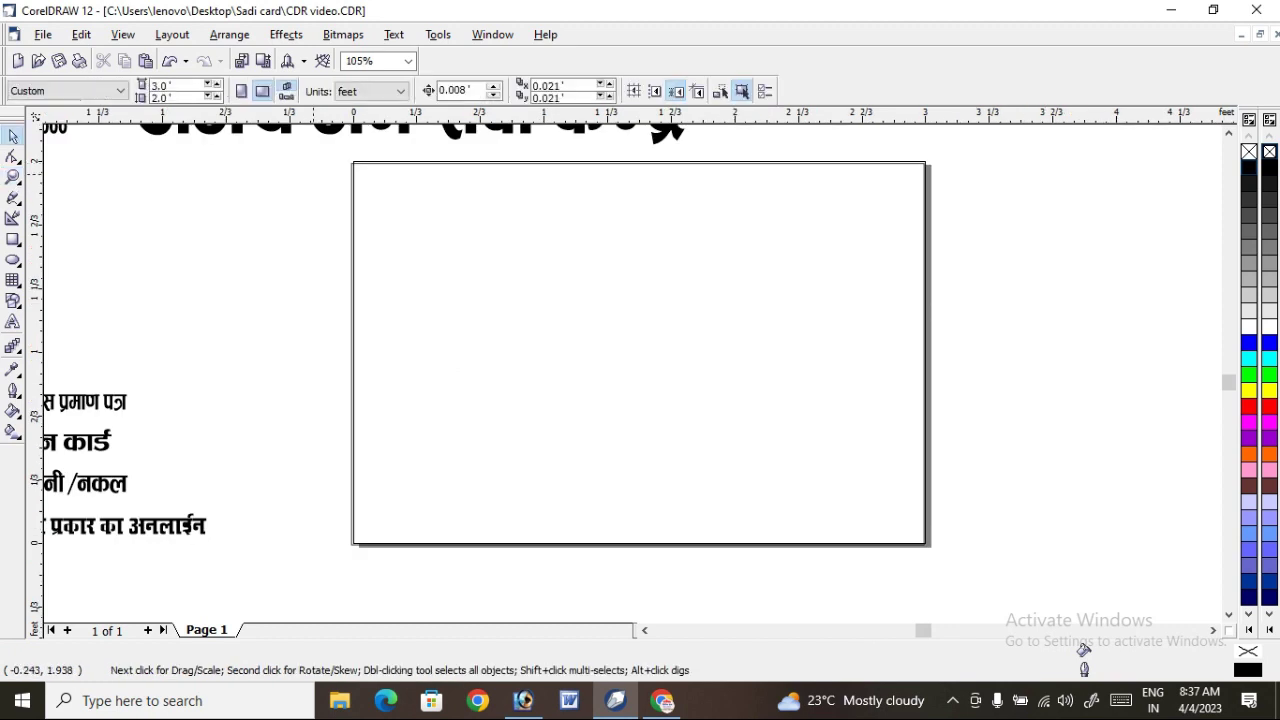
pyautogui.press('Tab')
pyautogui.press('p')
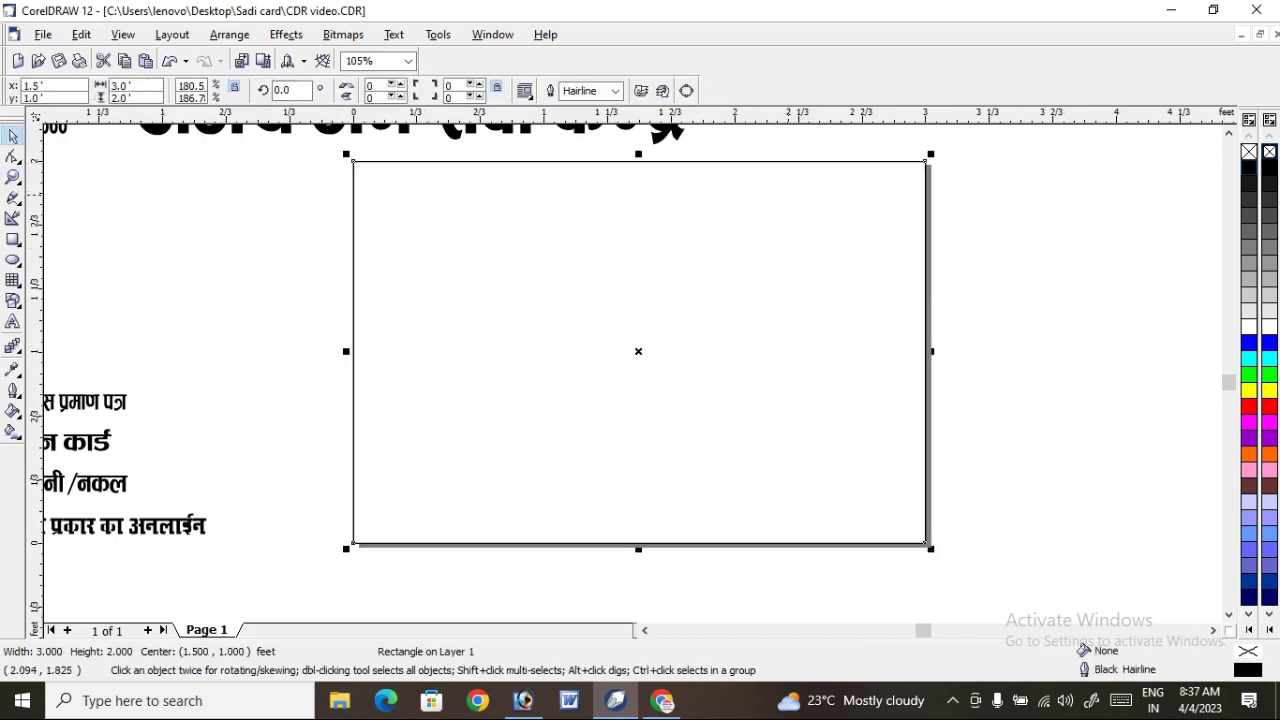
pyautogui.press('Escape')
pyautogui.press('Tab')
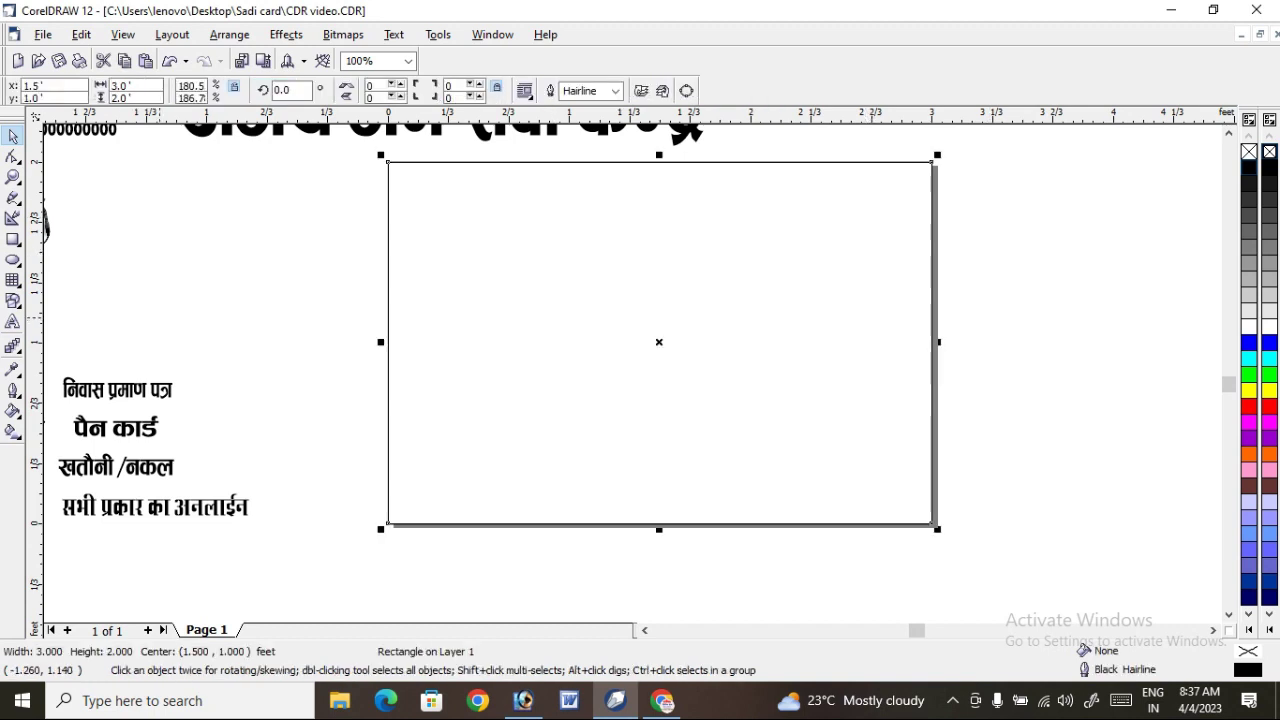
# Check the rectangle's rotate handles and right-click menus without changing it
pyautogui.click(692, 244)
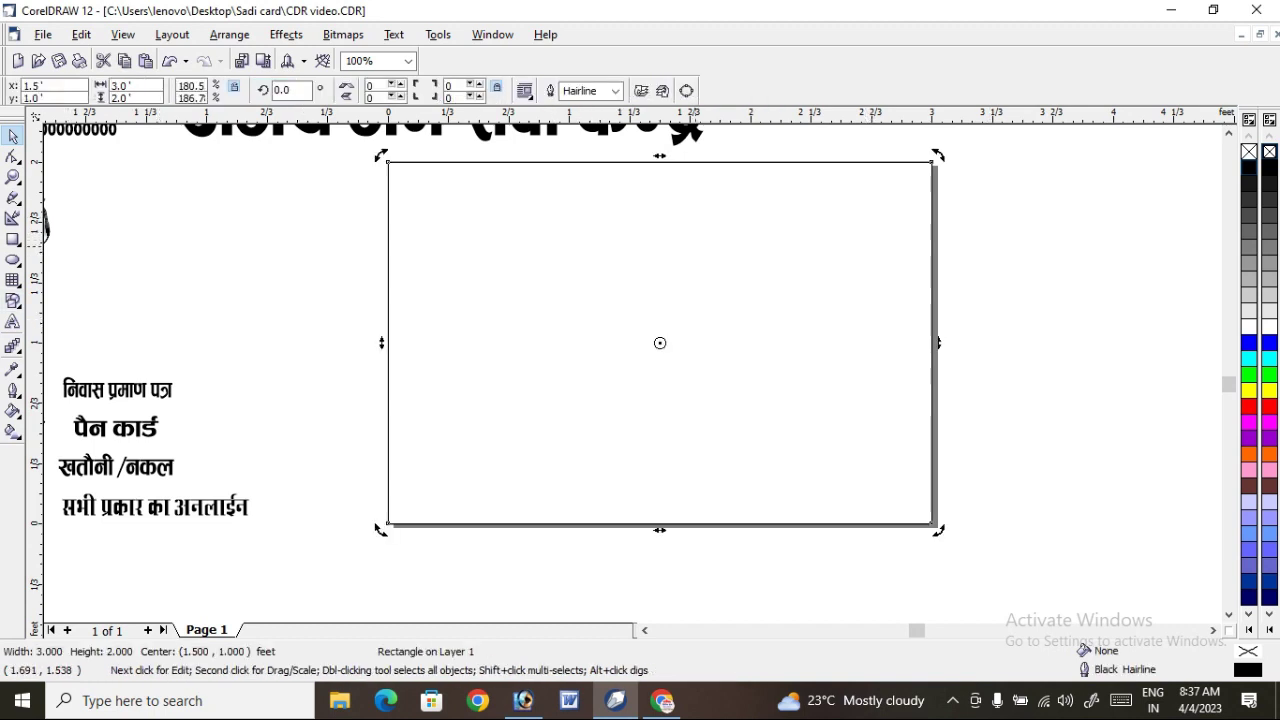
pyautogui.click(732, 235)
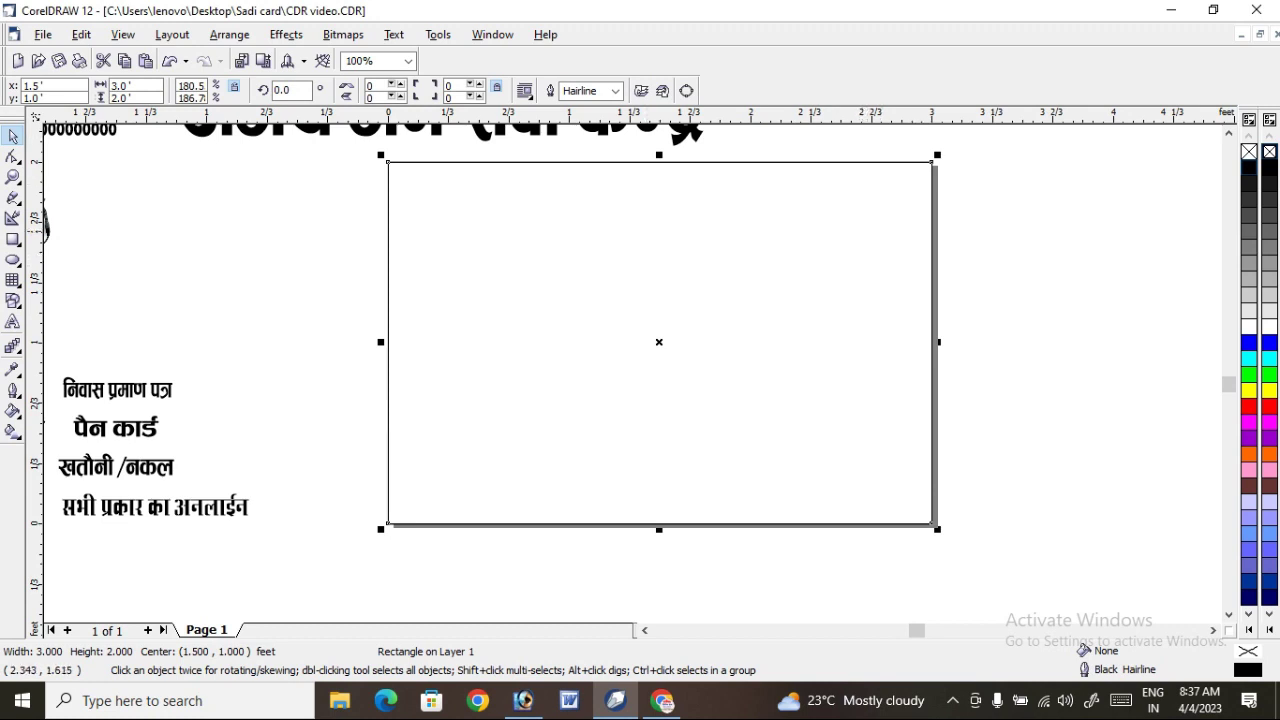
pyautogui.rightClick(893, 220)
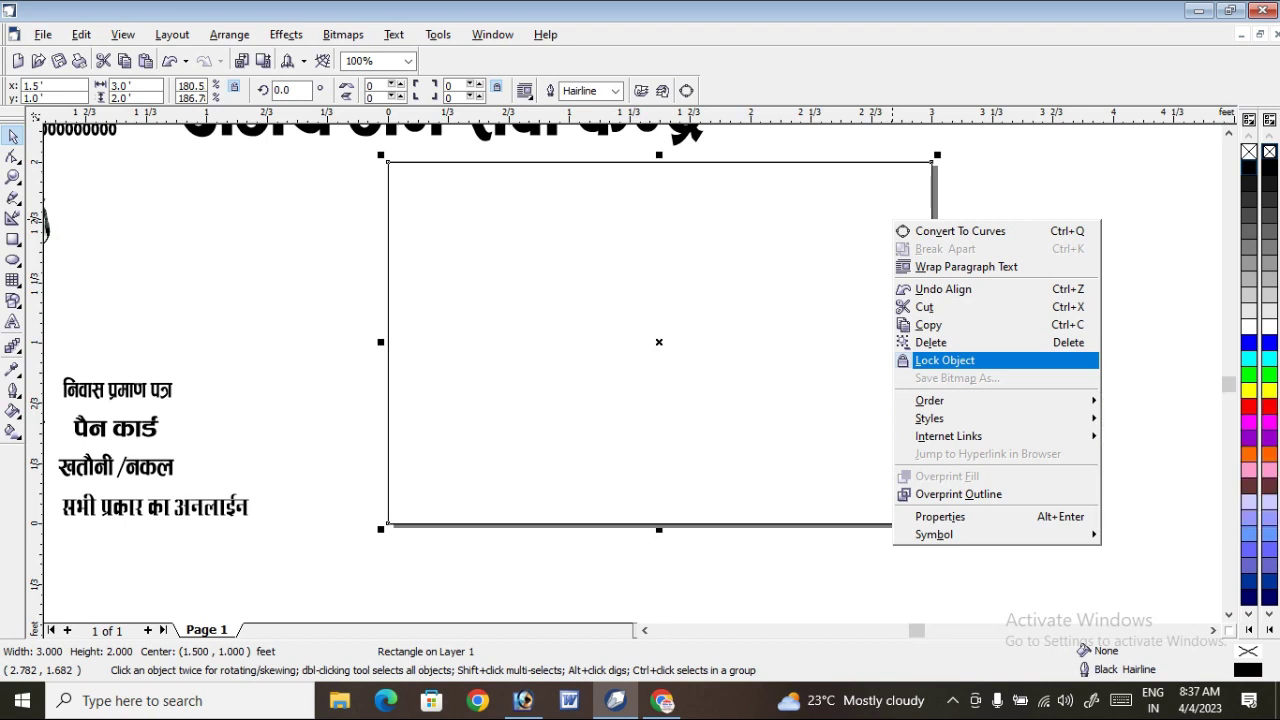
pyautogui.click(862, 292)
pyautogui.rightClick(853, 281)
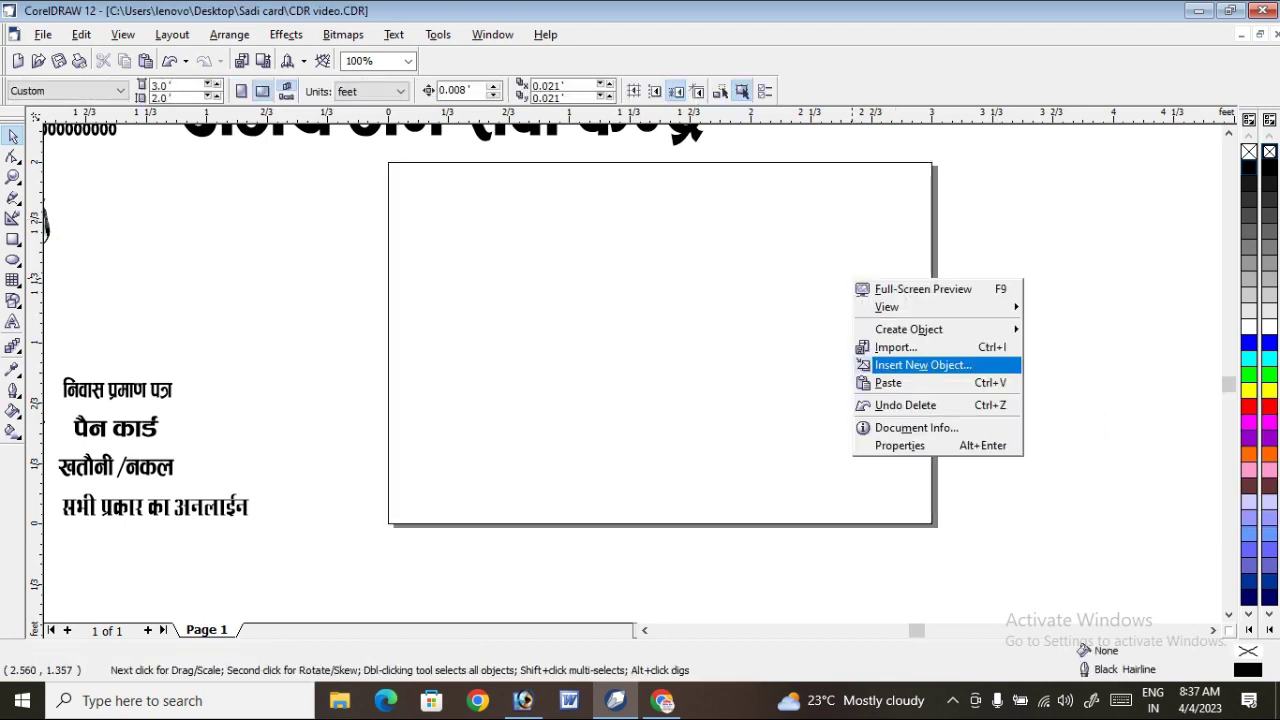
pyautogui.press('Escape')
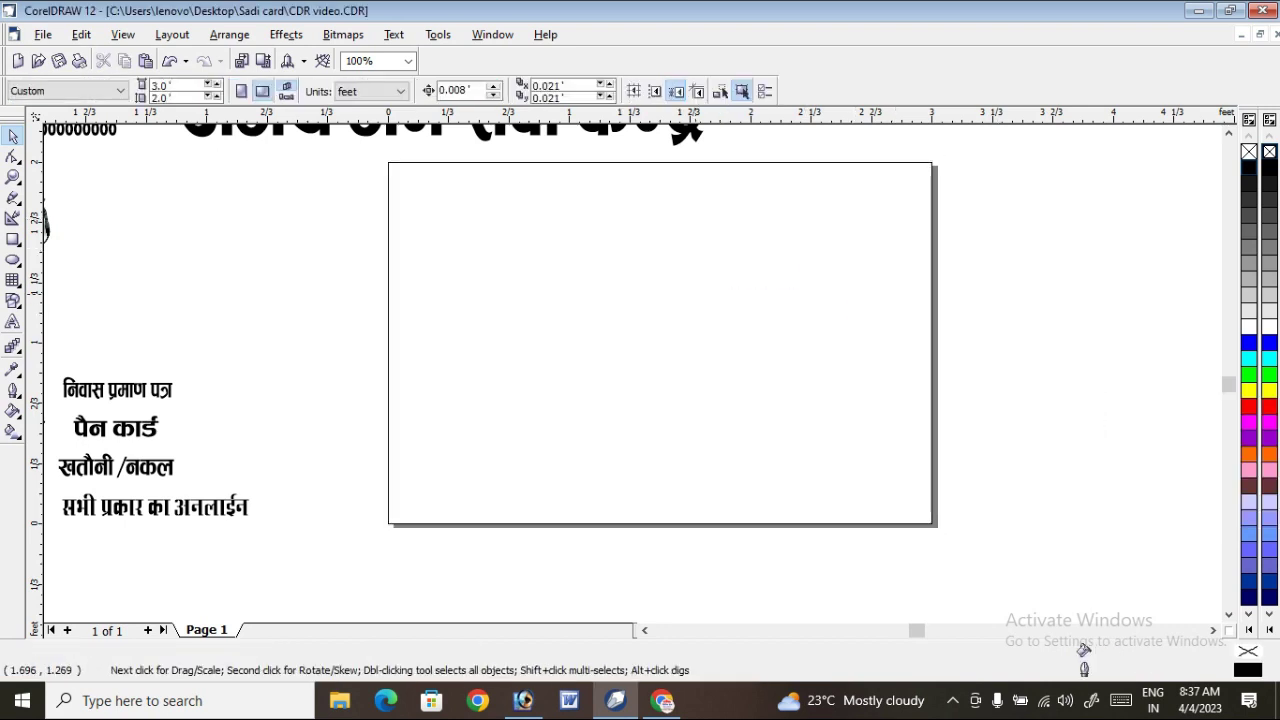
pyautogui.press('Tab')
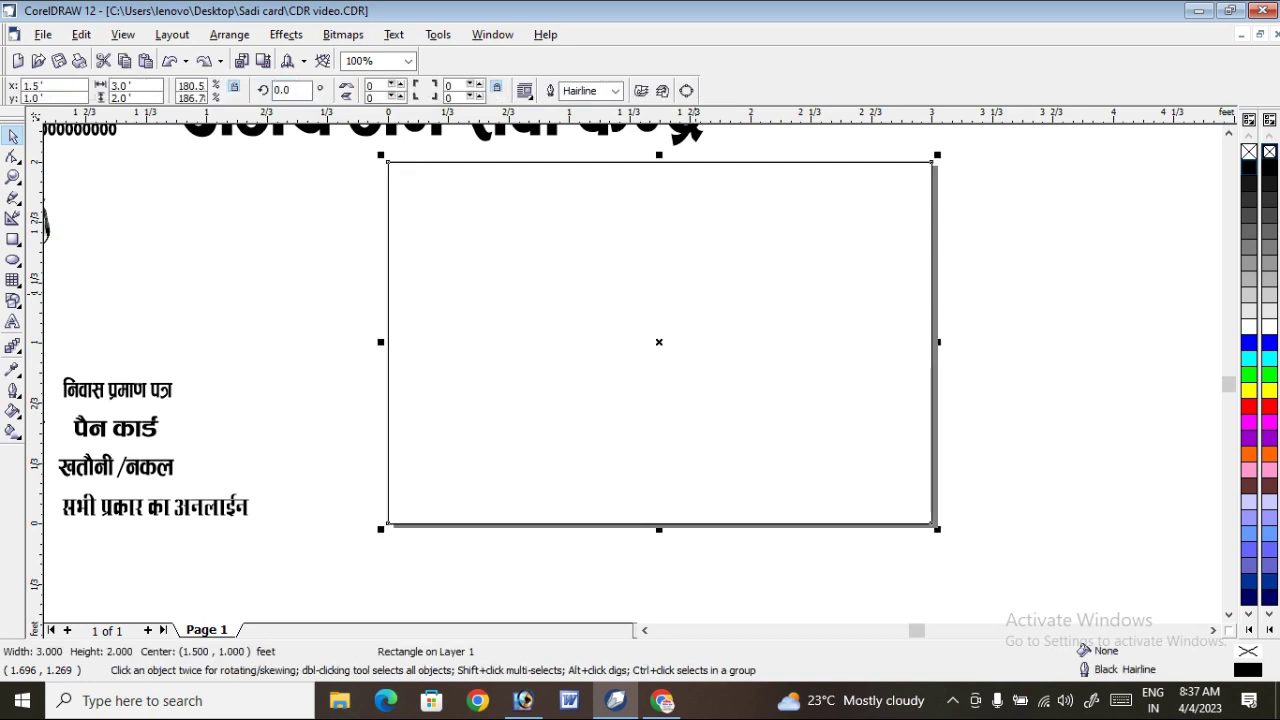
pyautogui.rightClick(698, 293)
pyautogui.click(710, 399)
pyautogui.rightClick(754, 336)
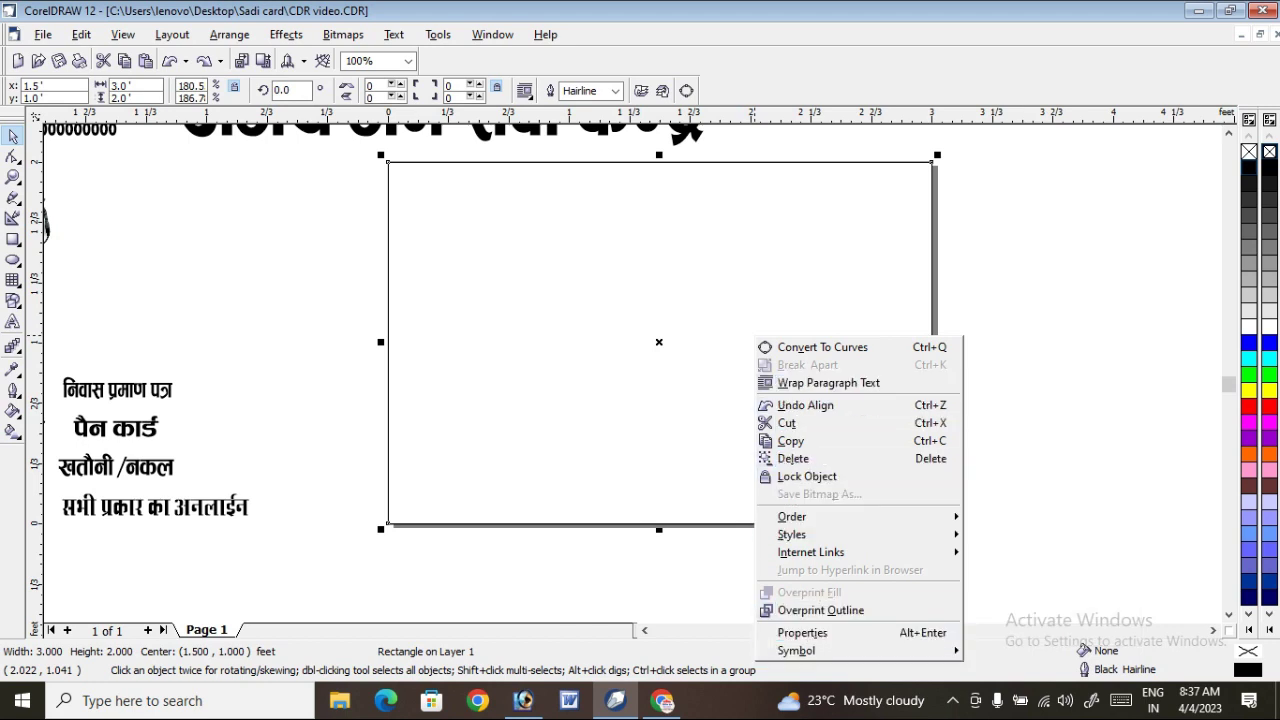
pyautogui.press('Escape')
pyautogui.moveTo(830, 282); pyautogui.dragTo(713, 337)
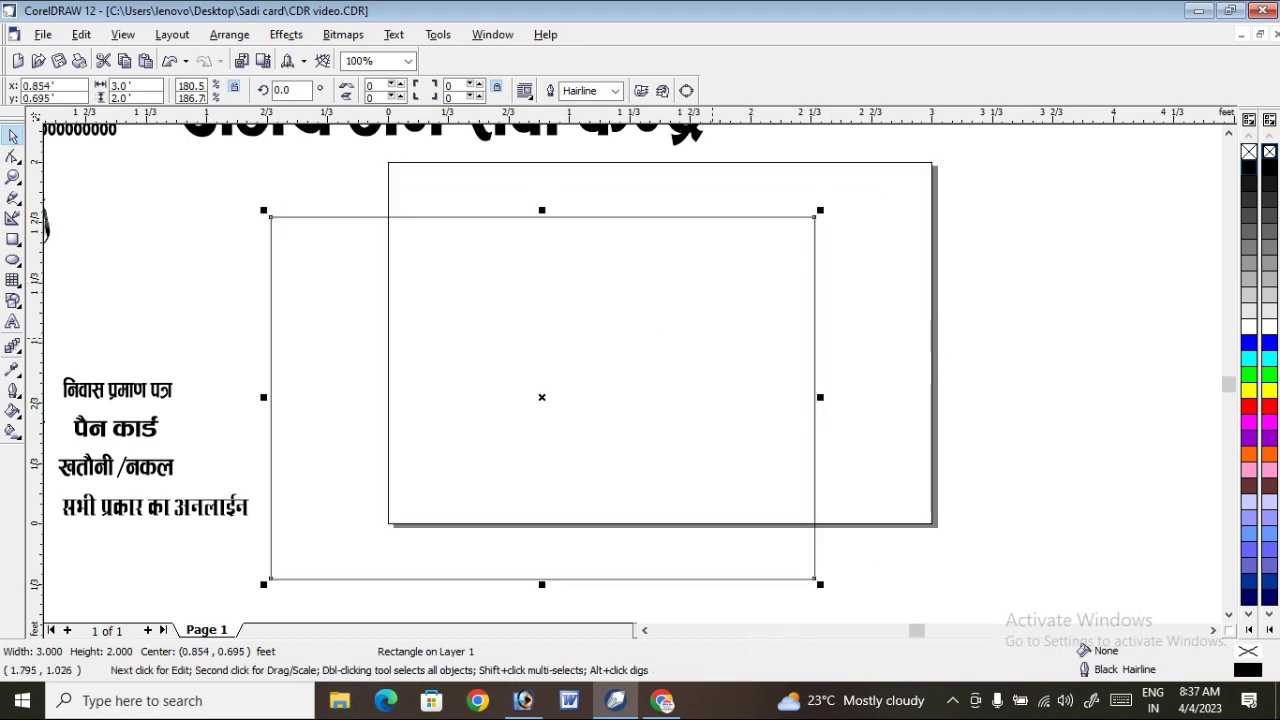
pyautogui.press('Escape')
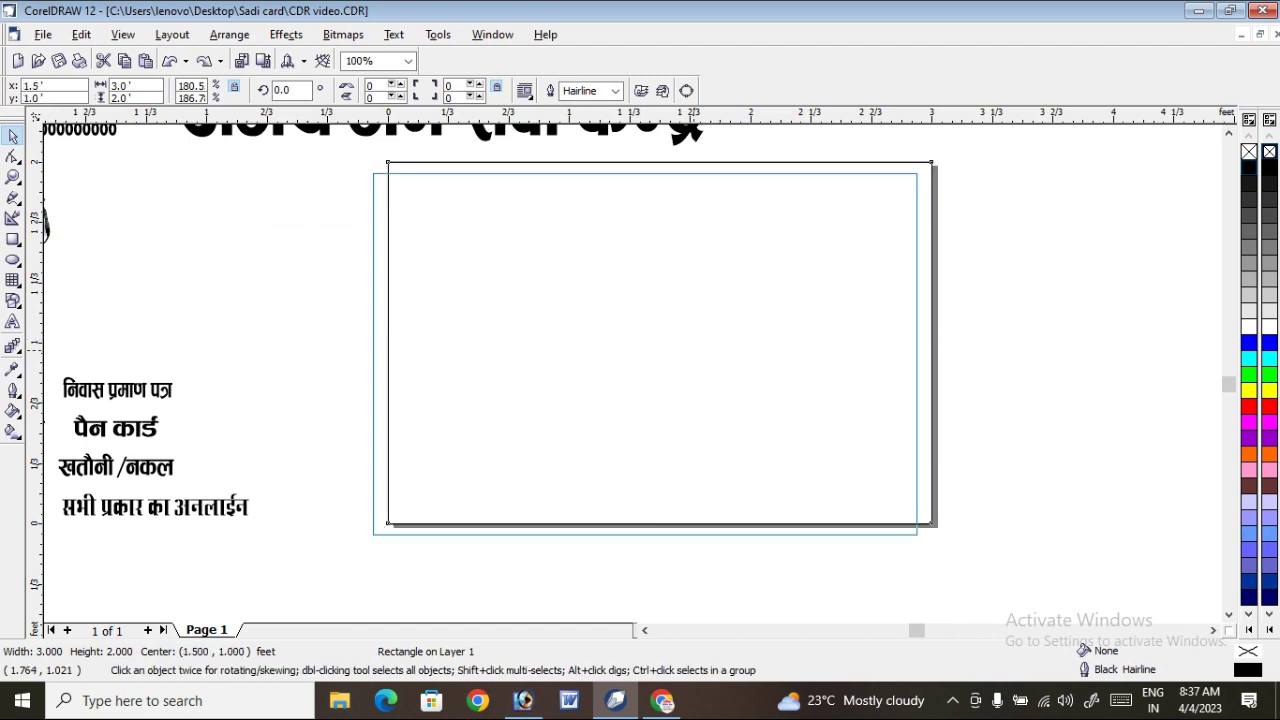
pyautogui.moveTo(714, 337); pyautogui.dragTo(558, 389)
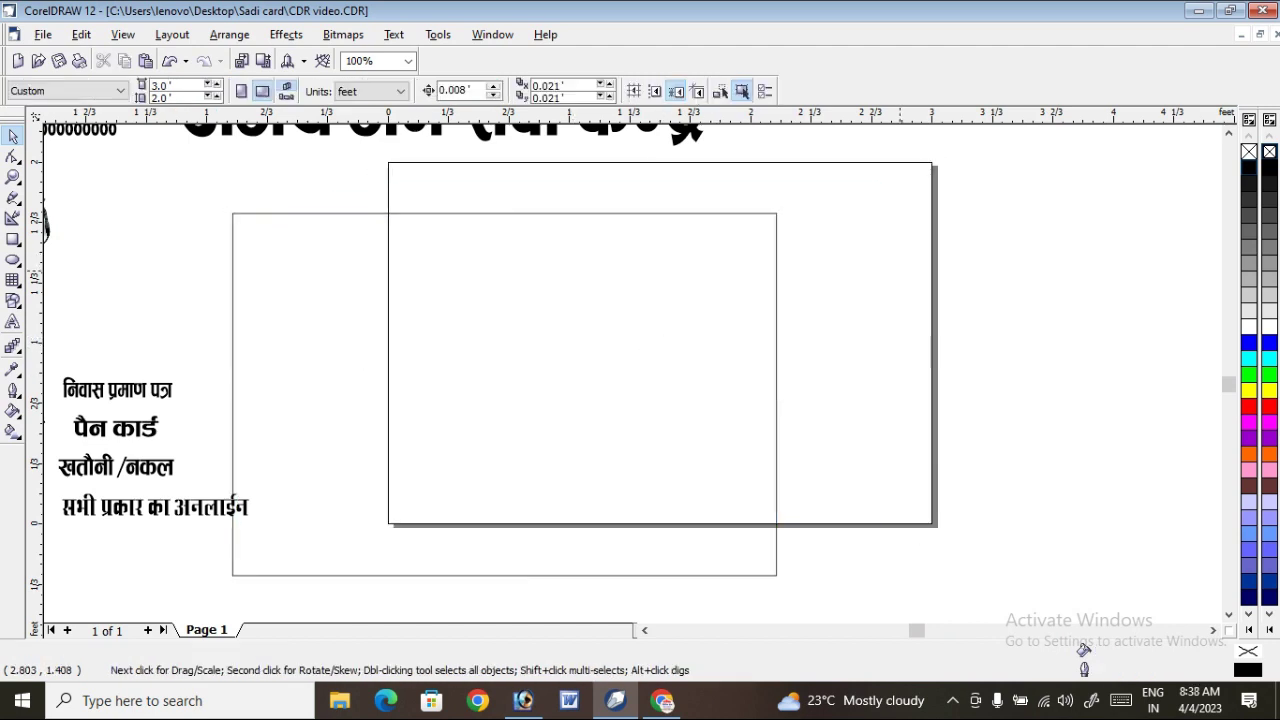
pyautogui.press('Escape')
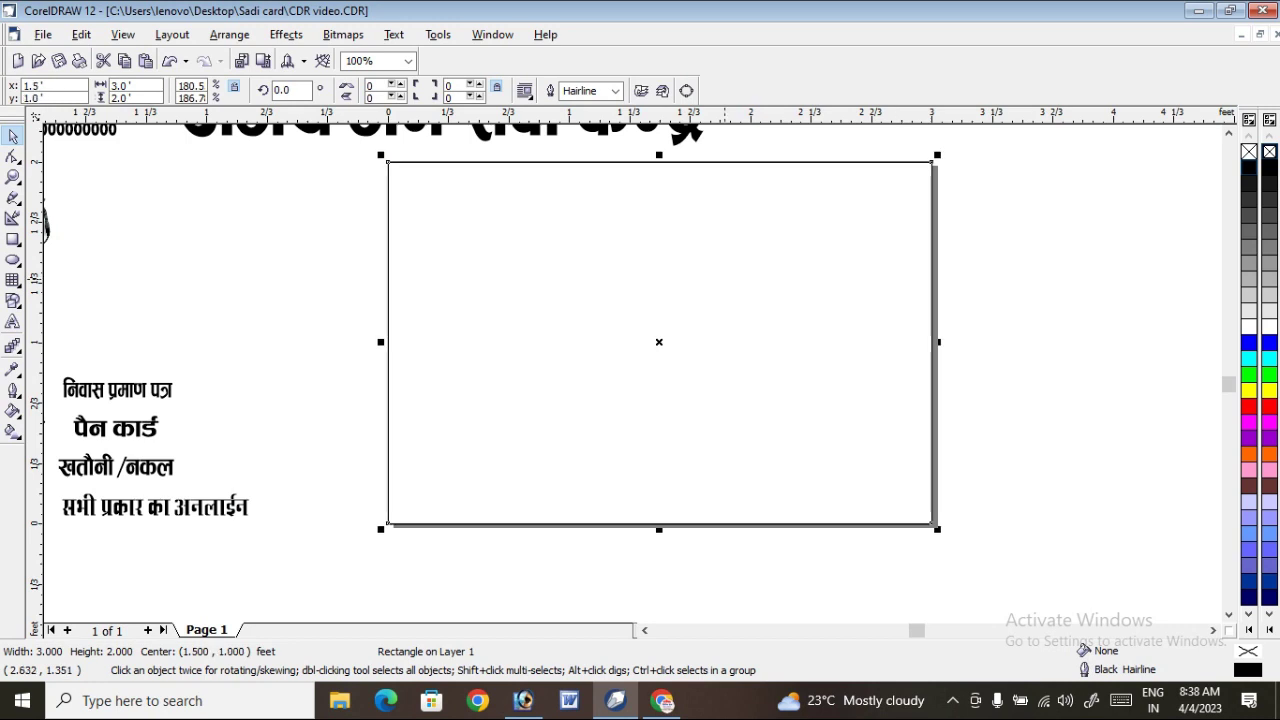
pyautogui.press('Escape')
pyautogui.click(400, 91)
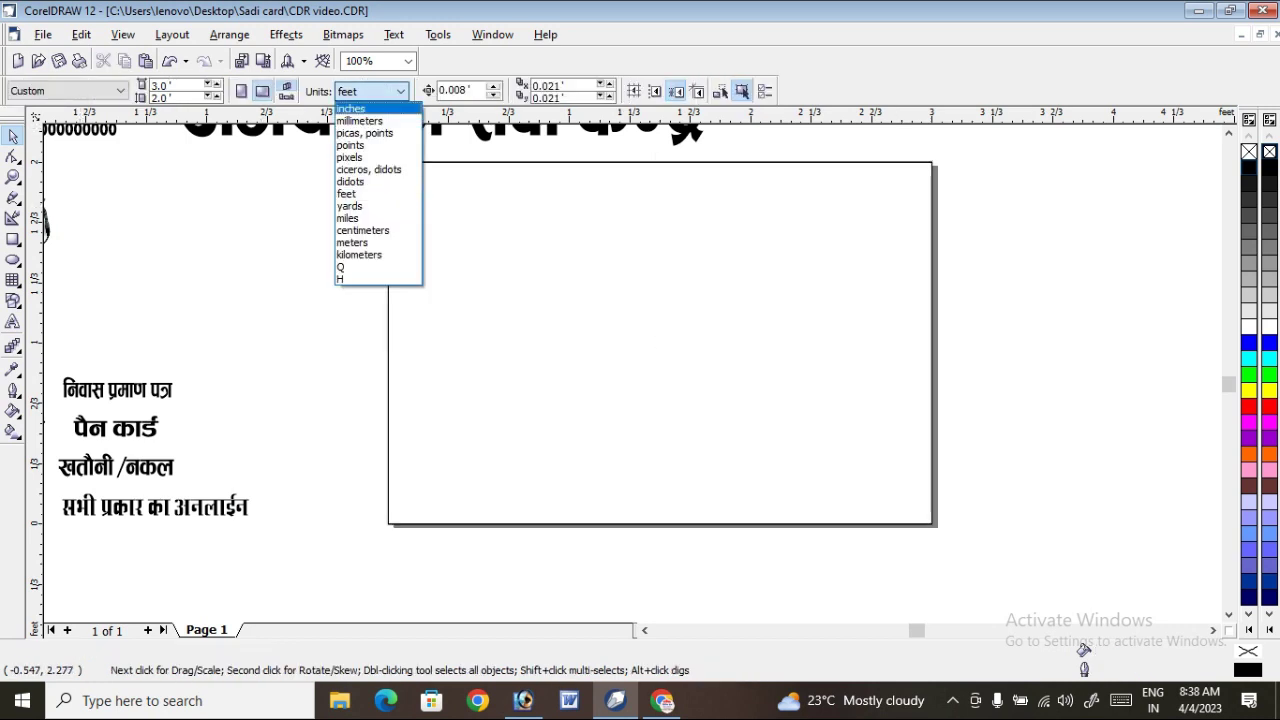
pyautogui.click(352, 108)
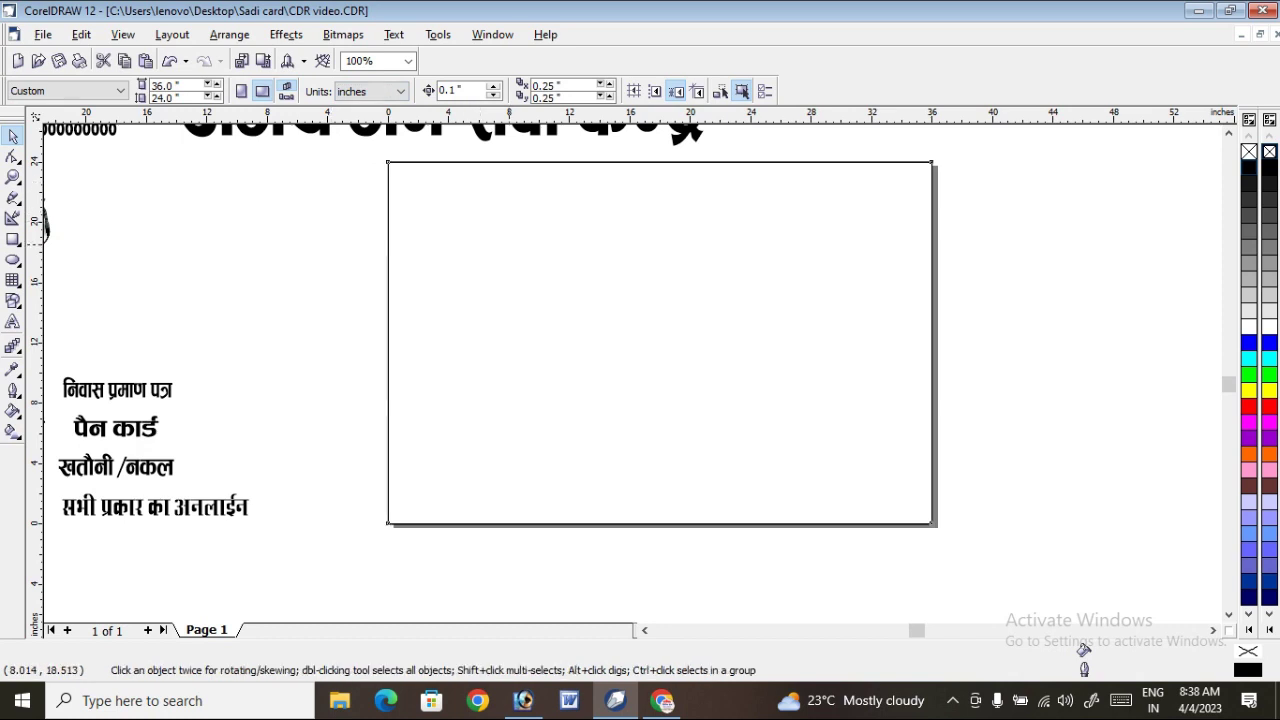
pyautogui.click(482, 236)
pyautogui.press('Escape')
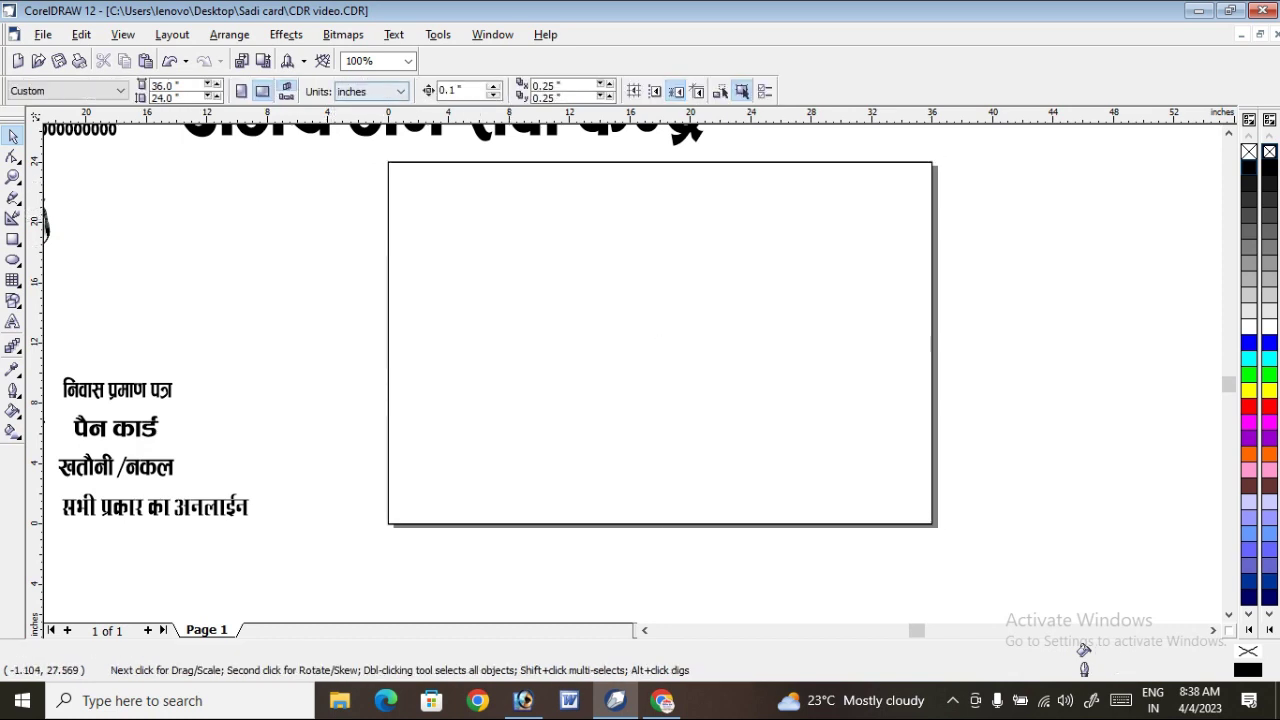
pyautogui.click(400, 91)
pyautogui.click(346, 193)
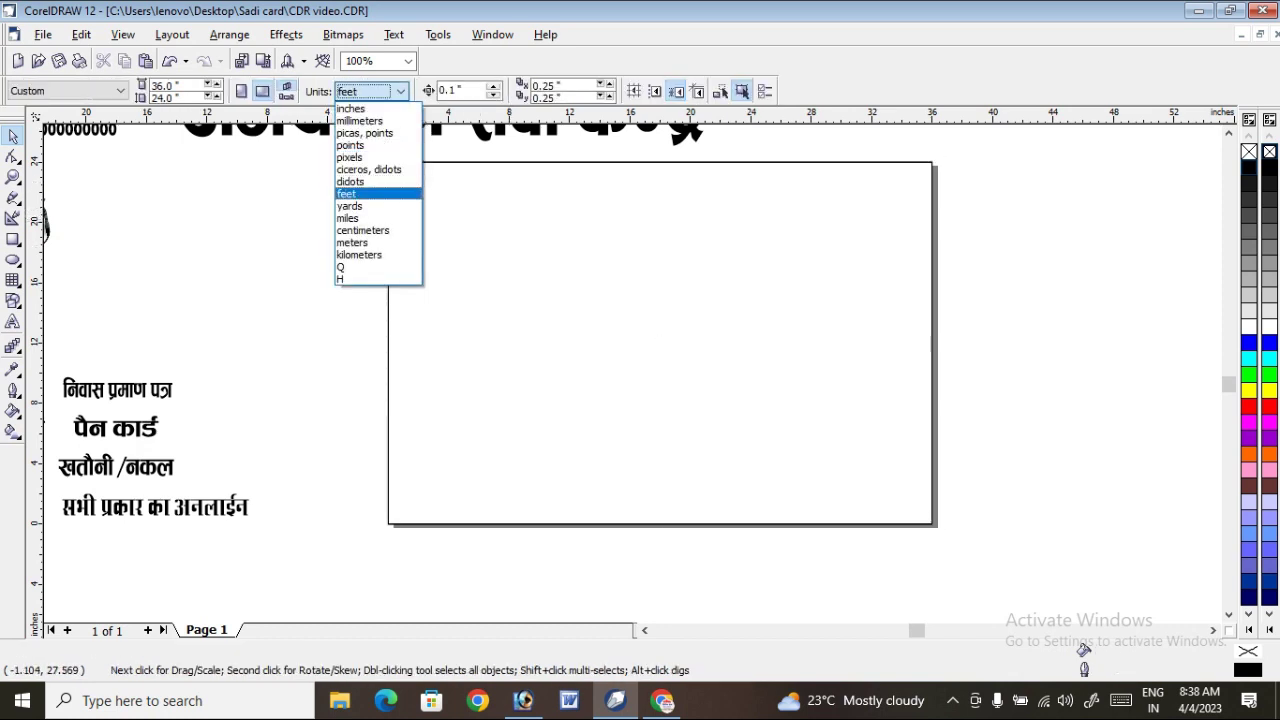
pyautogui.click(507, 243)
pyautogui.press('Escape')
pyautogui.click(388, 268)
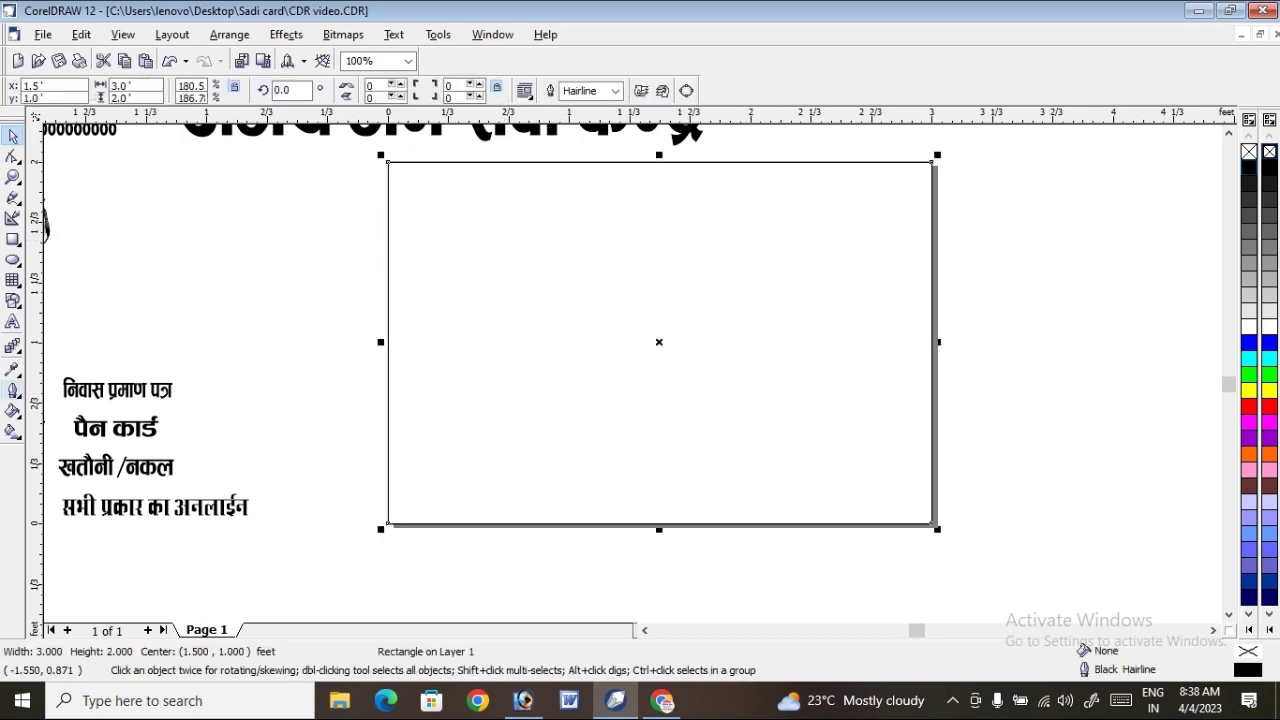
pyautogui.click(13, 345)
pyautogui.click(70, 355)
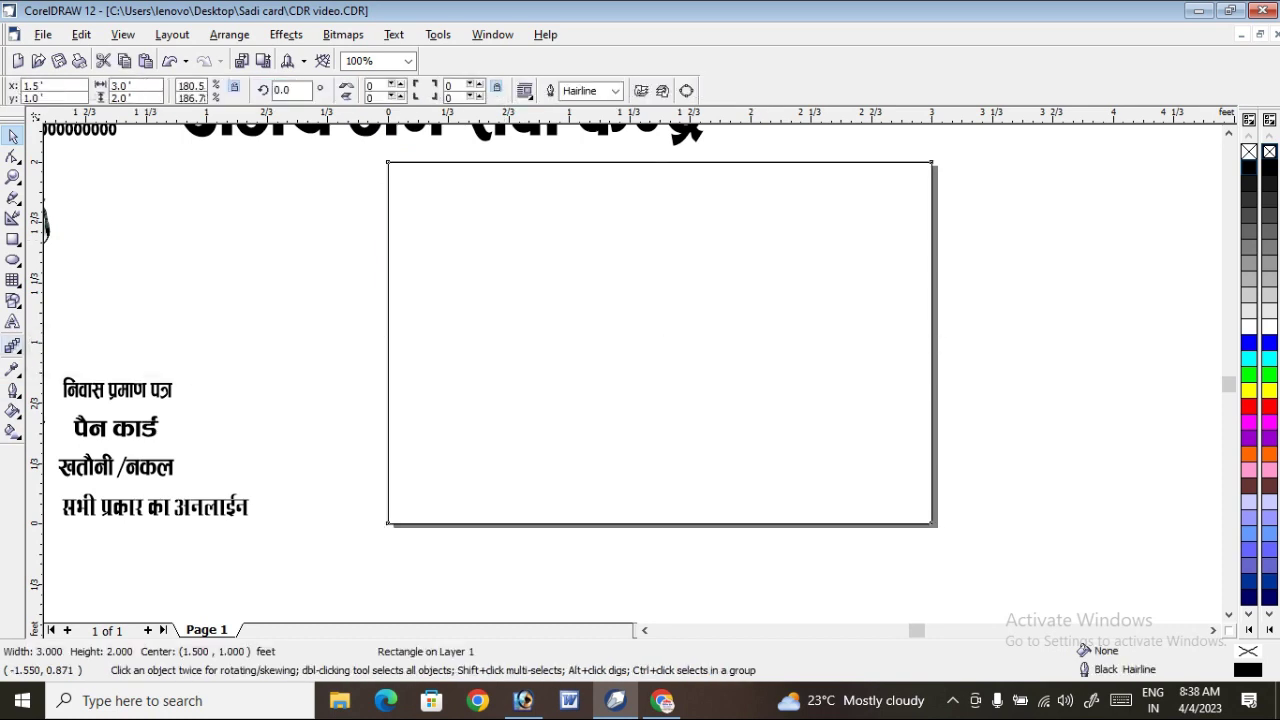
# Add a 15-step inward contour to the card rectangle, break it apart and ungroup all
pyautogui.moveTo(659, 162); pyautogui.dragTo(659, 183)
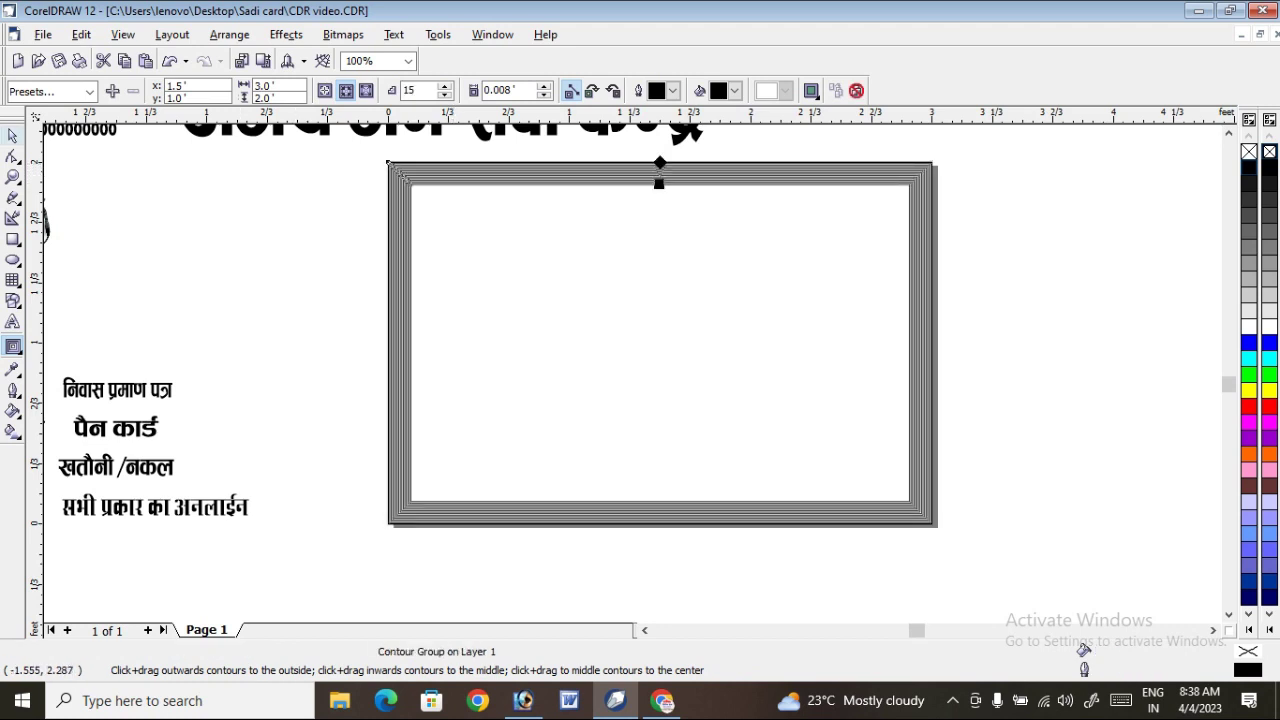
pyautogui.press('space')
pyautogui.rightClick(583, 171)
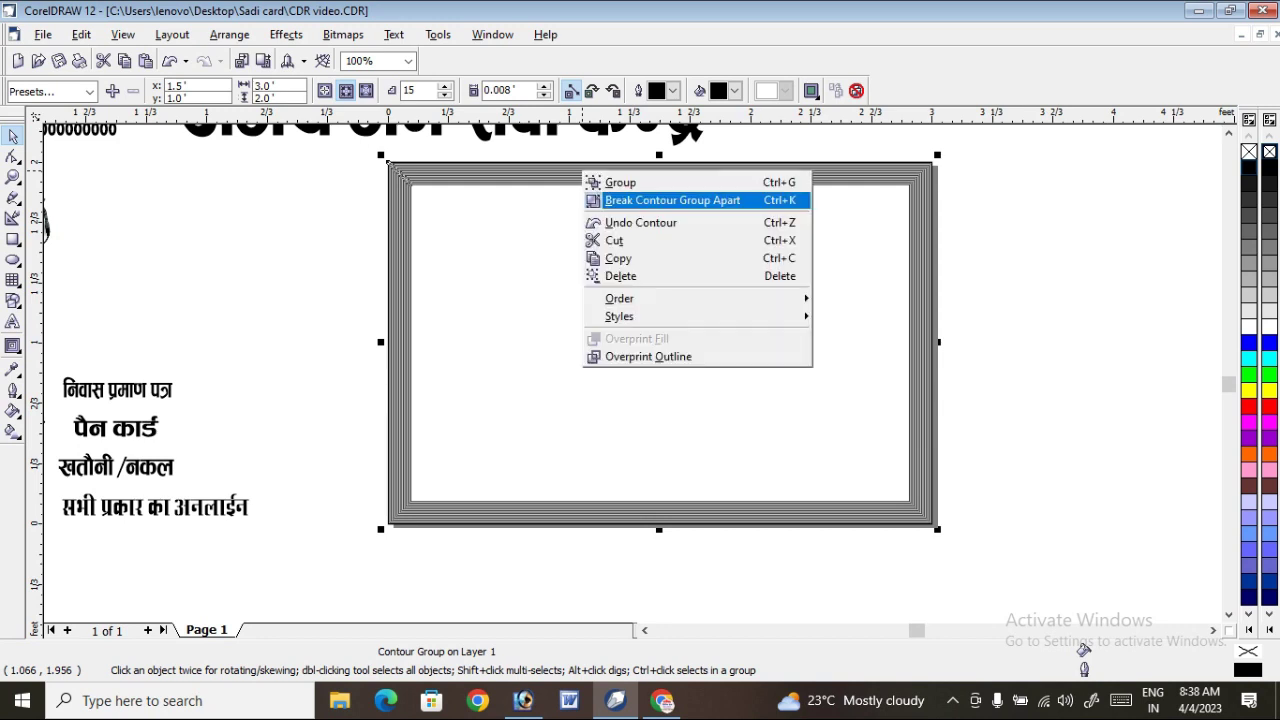
pyautogui.click(672, 200)
pyautogui.click(424, 172)
pyautogui.rightClick(424, 172)
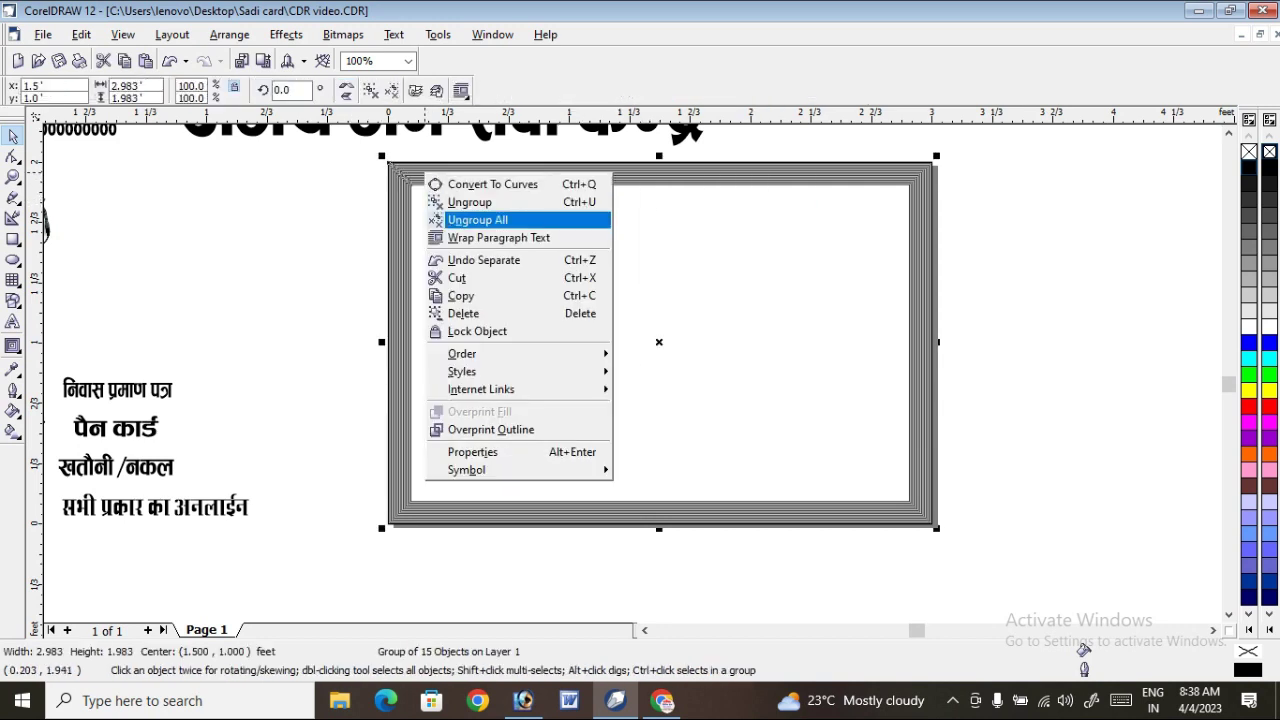
pyautogui.click(470, 219)
pyautogui.click(577, 186)
# Zoom in on the frame's top edge and delete the first extra contour rectangle
pyautogui.press('Escape')
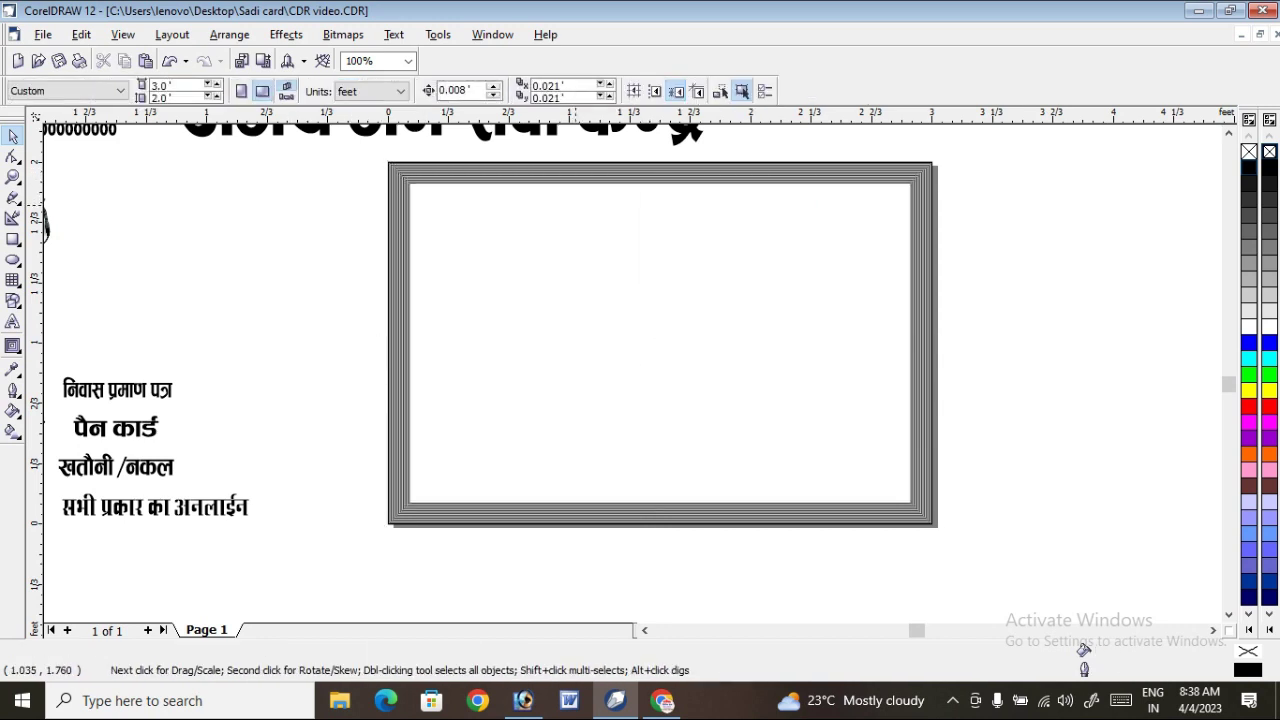
pyautogui.click(13, 156)
pyautogui.click(13, 176)
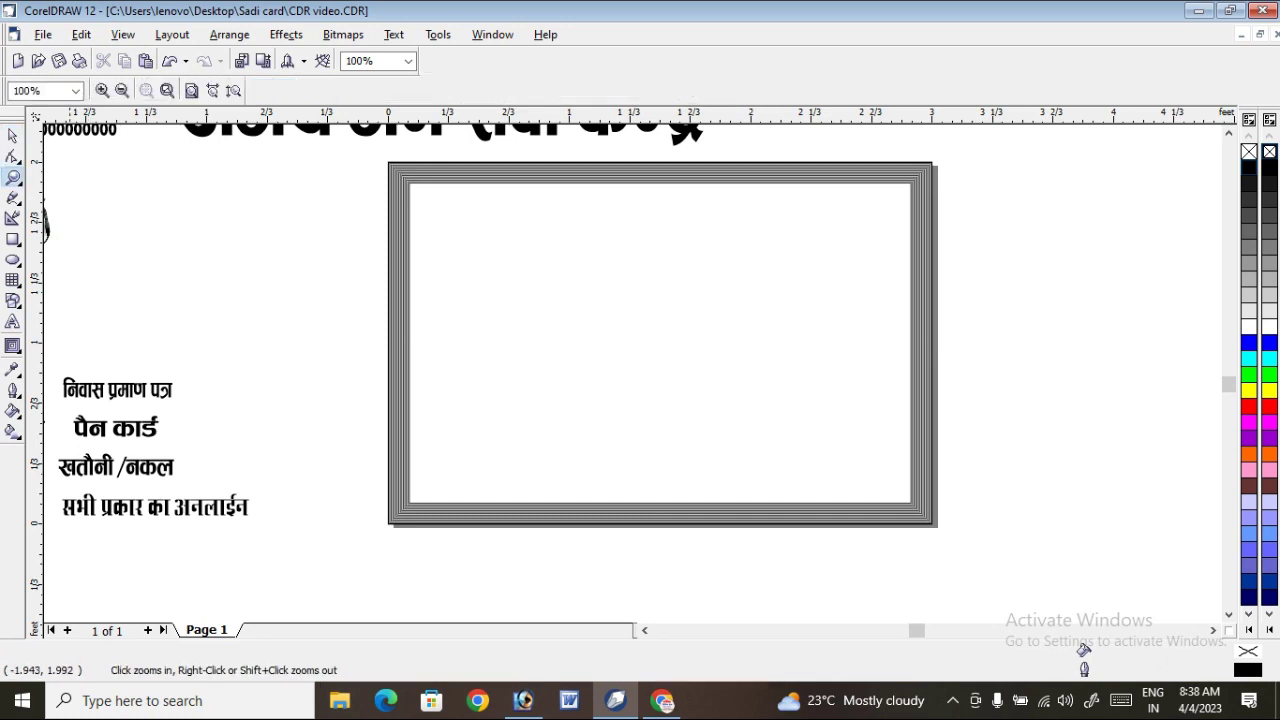
pyautogui.moveTo(735, 209); pyautogui.dragTo(537, 157)
pyautogui.click(13, 135)
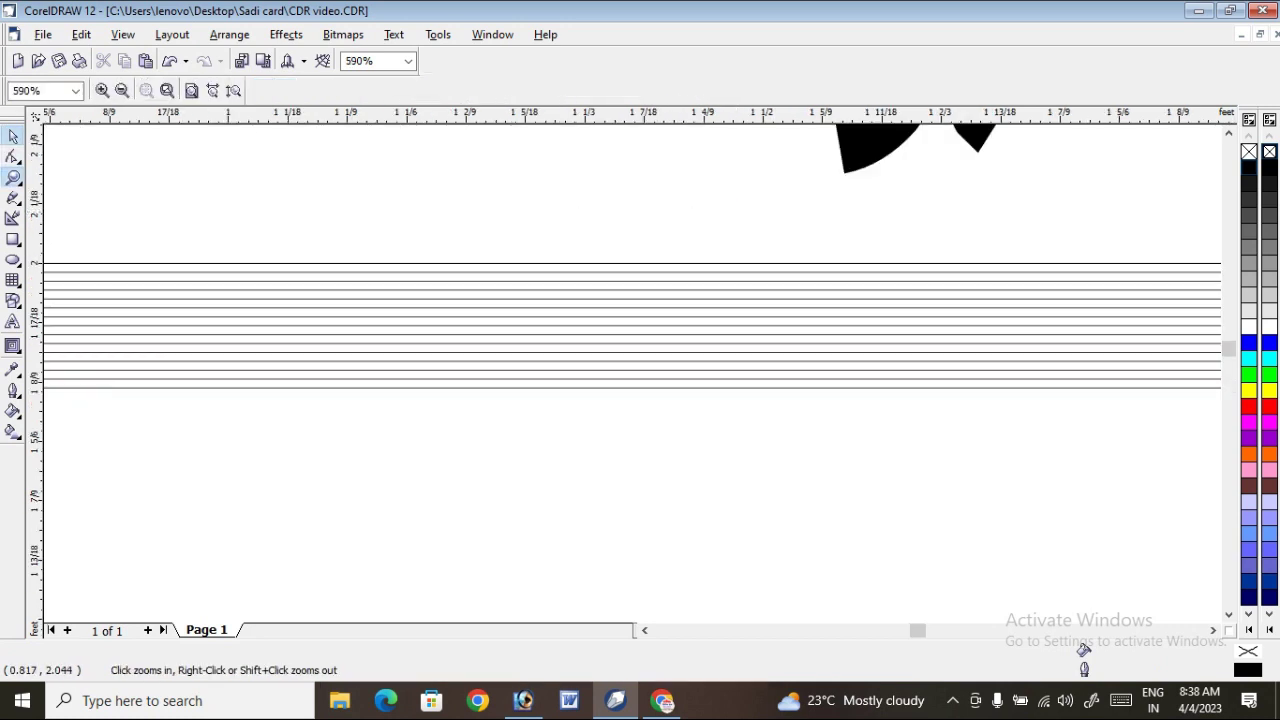
pyautogui.click(763, 362)
pyautogui.rightClick(762, 358)
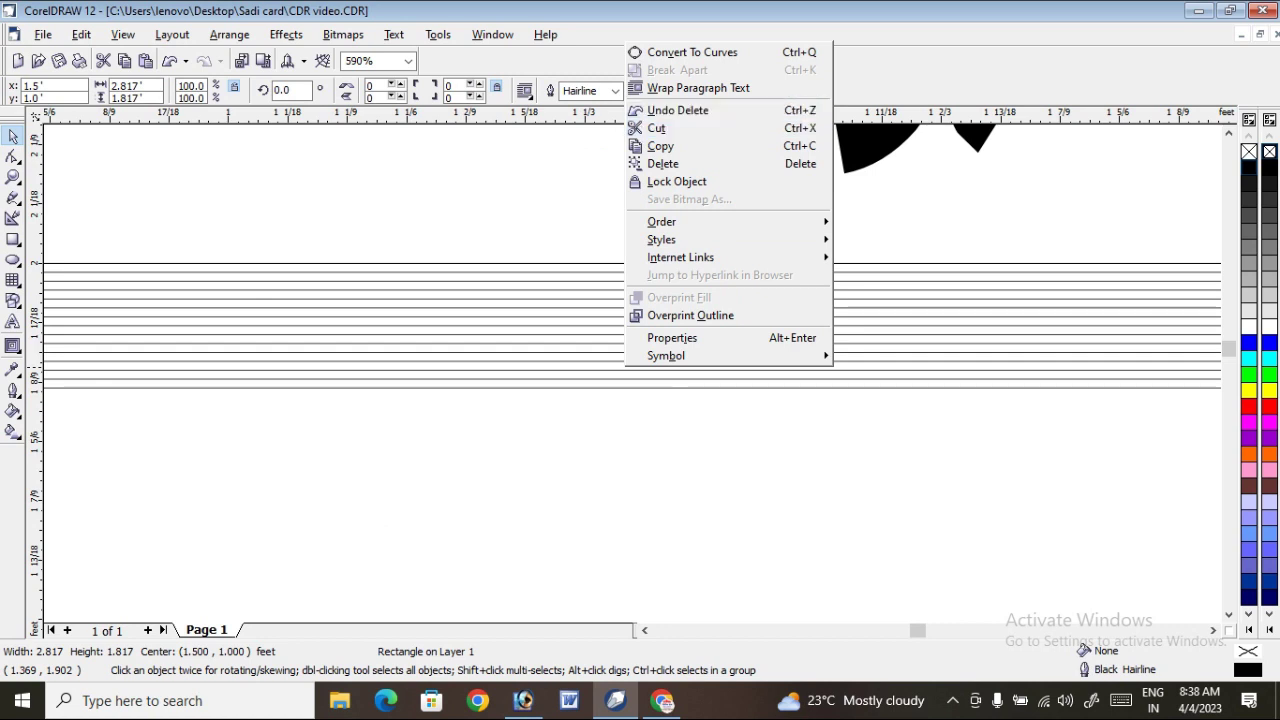
pyautogui.click(762, 380)
pyautogui.press('Delete')
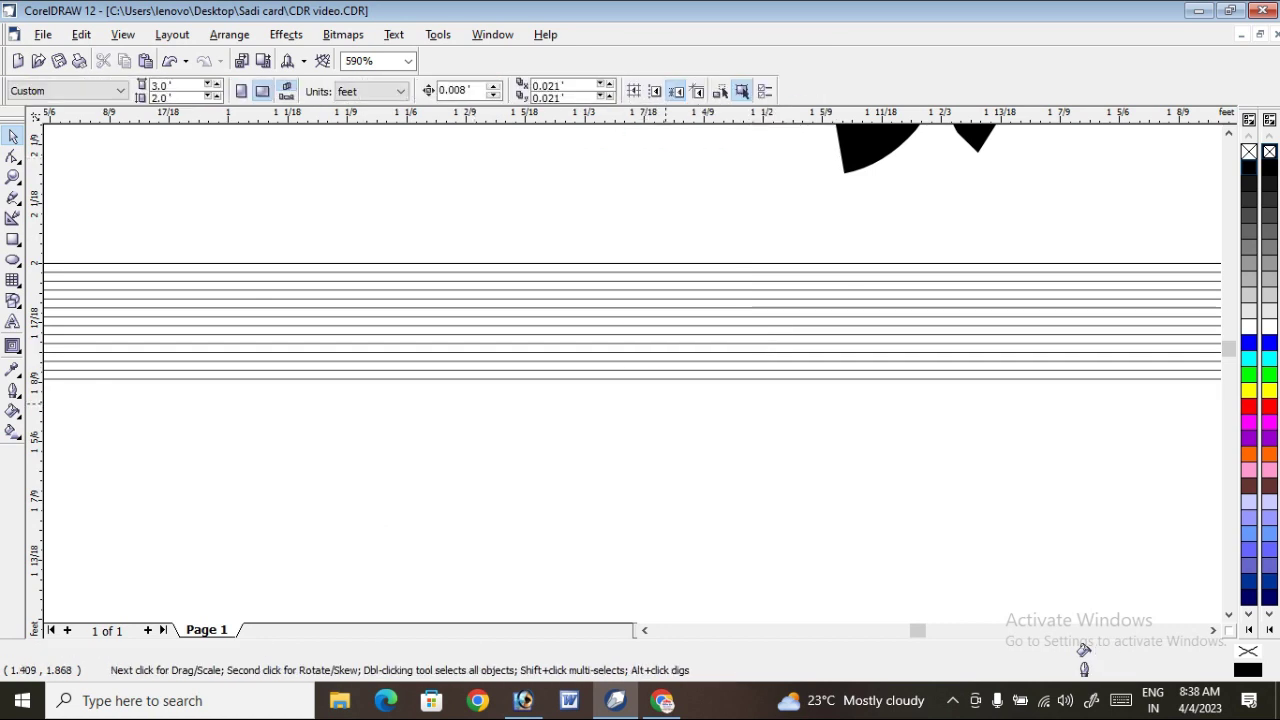
# Delete five more of the middle contour rectangles
pyautogui.click(763, 280)
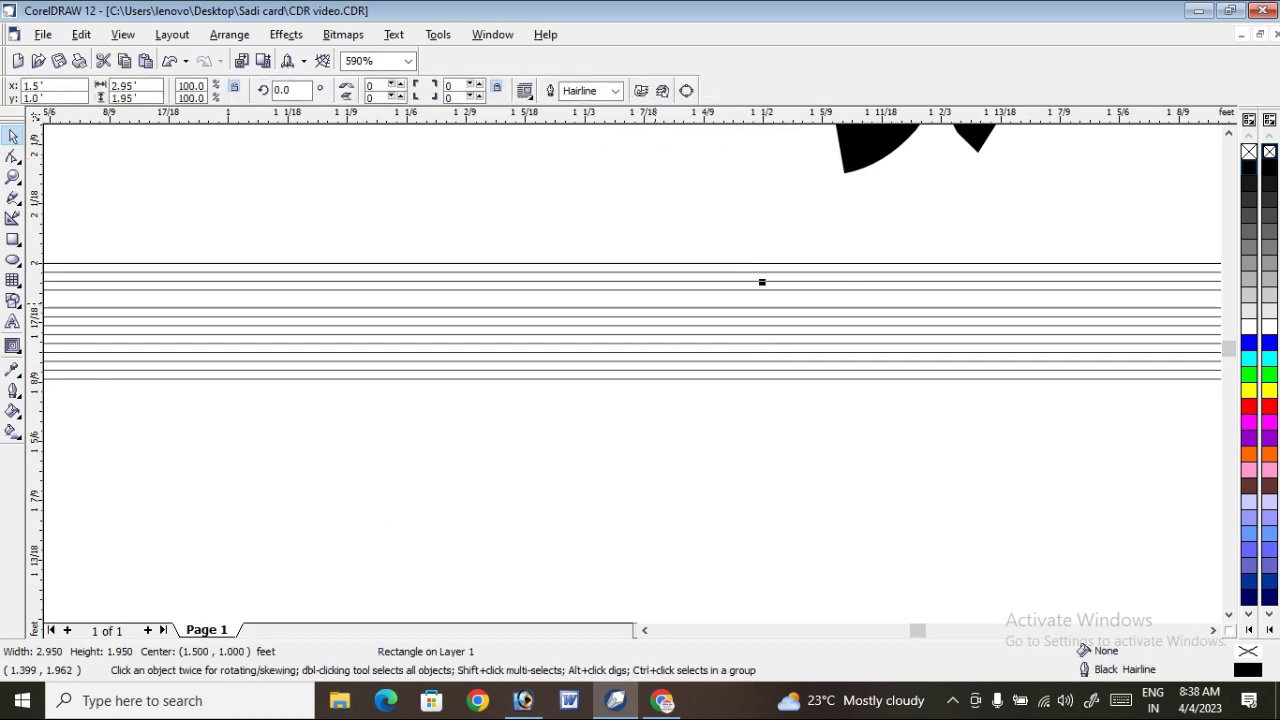
pyautogui.press('Delete')
pyautogui.click(762, 300)
pyautogui.press('Delete')
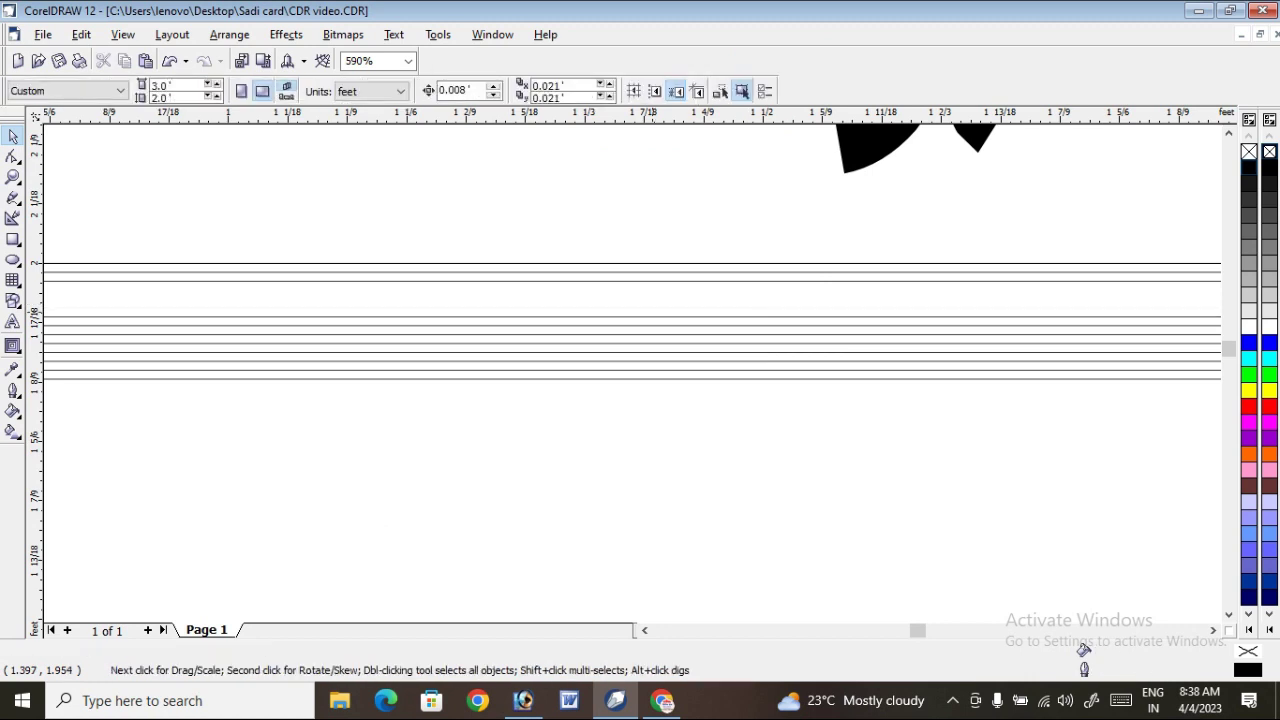
pyautogui.click(760, 335)
pyautogui.press('Delete')
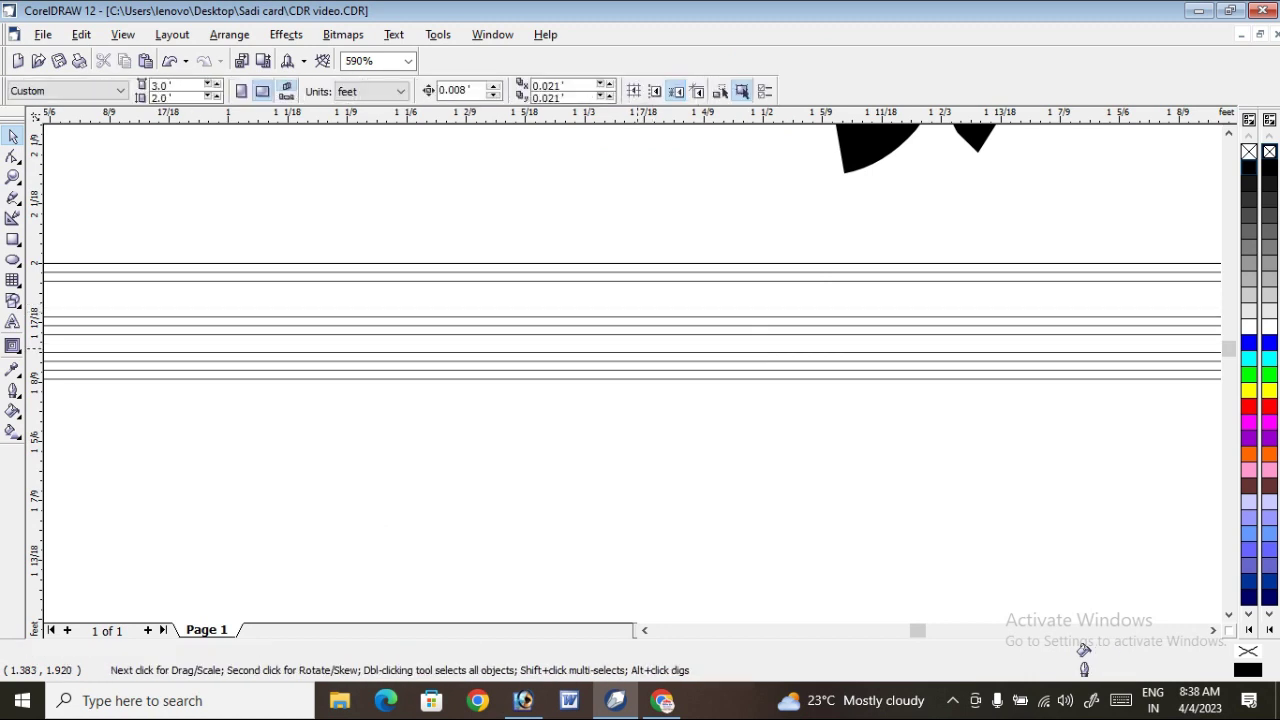
pyautogui.click(762, 327)
pyautogui.press('Delete')
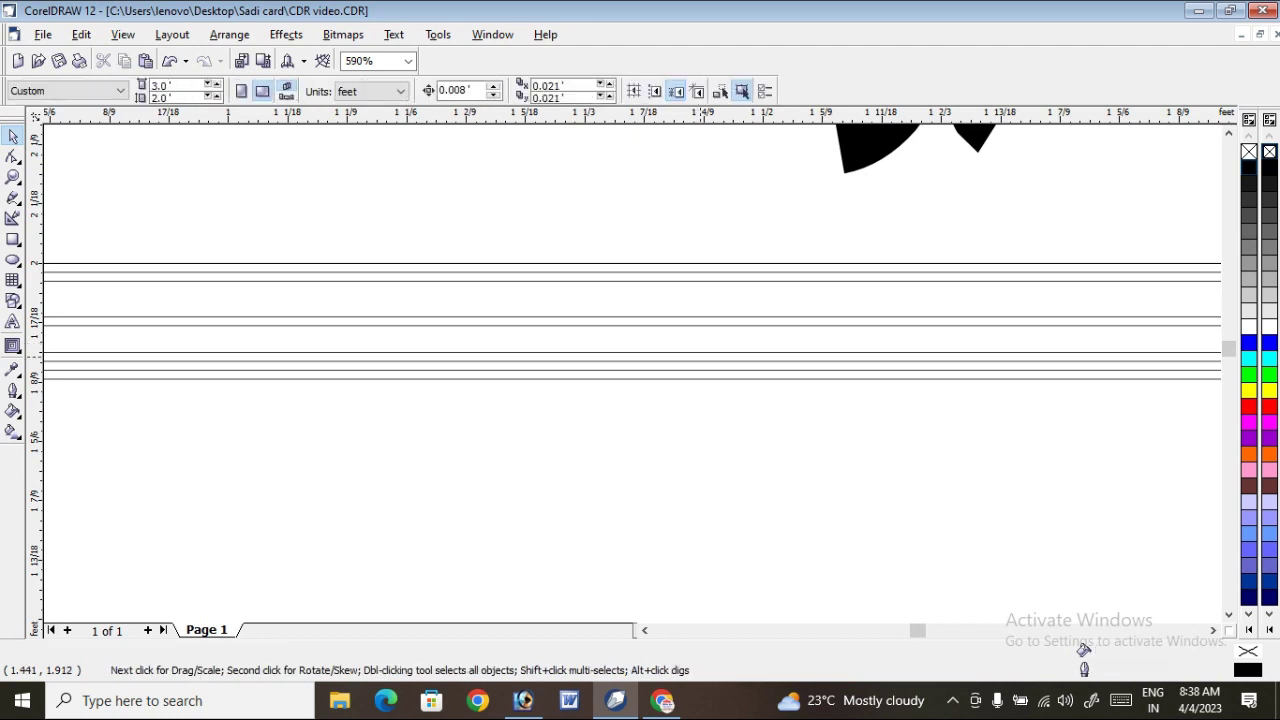
pyautogui.click(762, 371)
pyautogui.press('Escape')
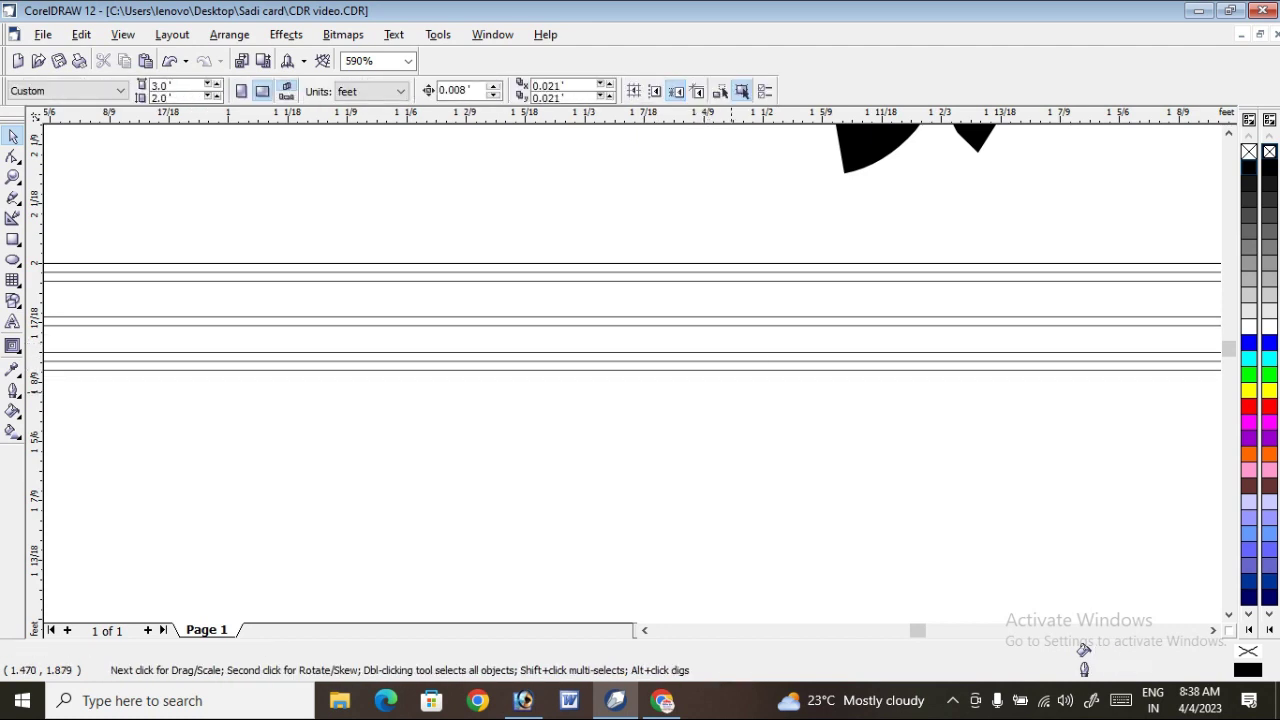
pyautogui.click(762, 371)
pyautogui.press('Delete')
# Delete the last extras, including the 2.983 x 1.983 and 2.833 x 1.833 rectangles, then zoom out
pyautogui.click(763, 317)
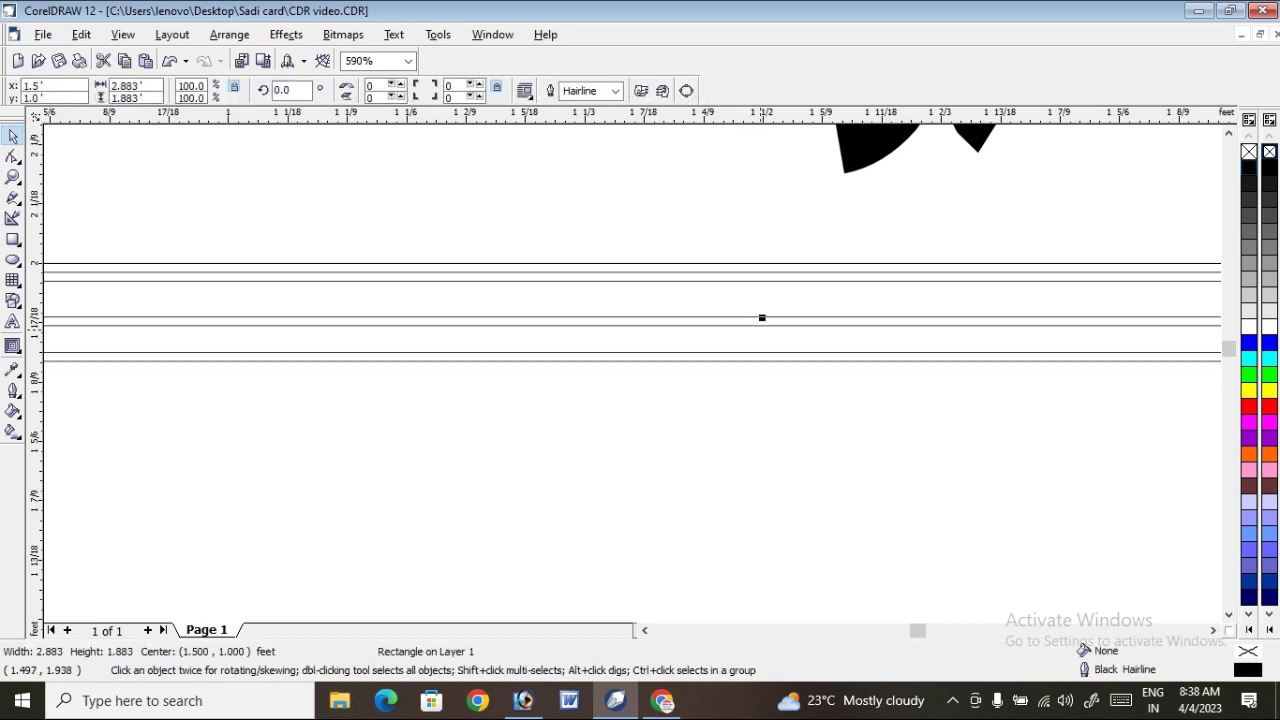
pyautogui.press('Delete')
pyautogui.click(762, 311)
pyautogui.press('Delete')
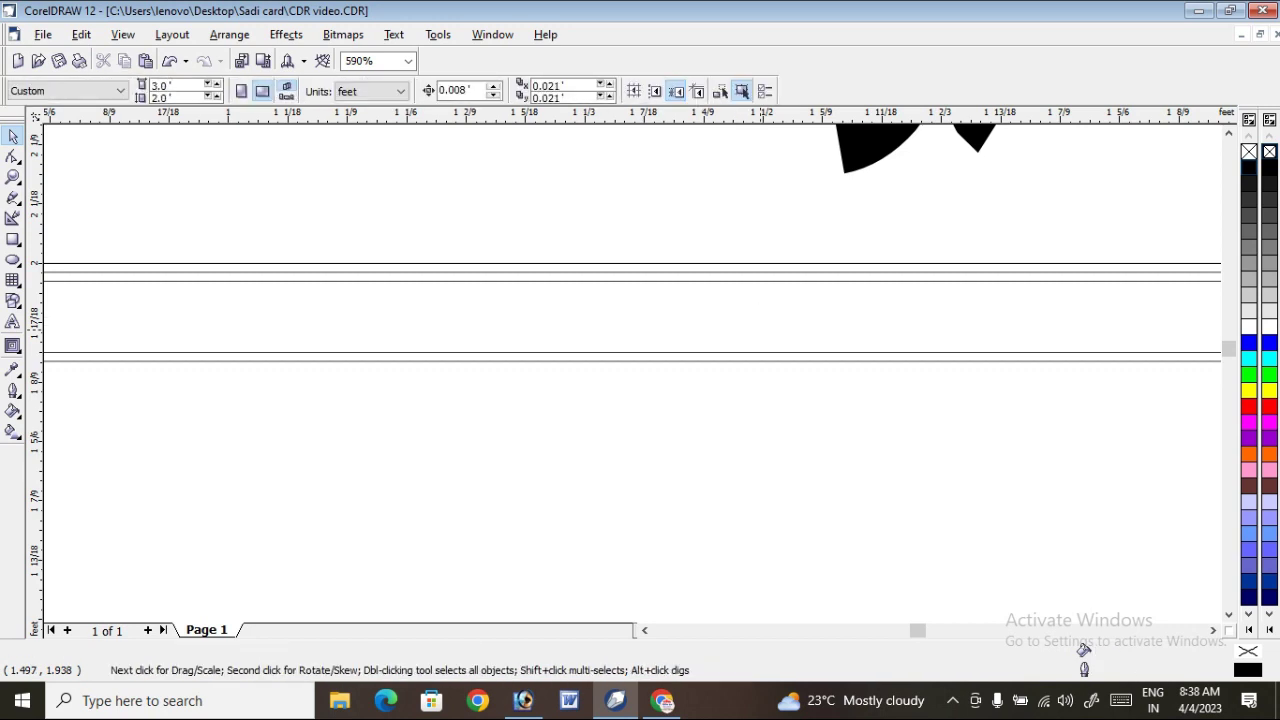
pyautogui.click(762, 278)
pyautogui.press('Delete')
pyautogui.click(762, 264)
pyautogui.press('Delete')
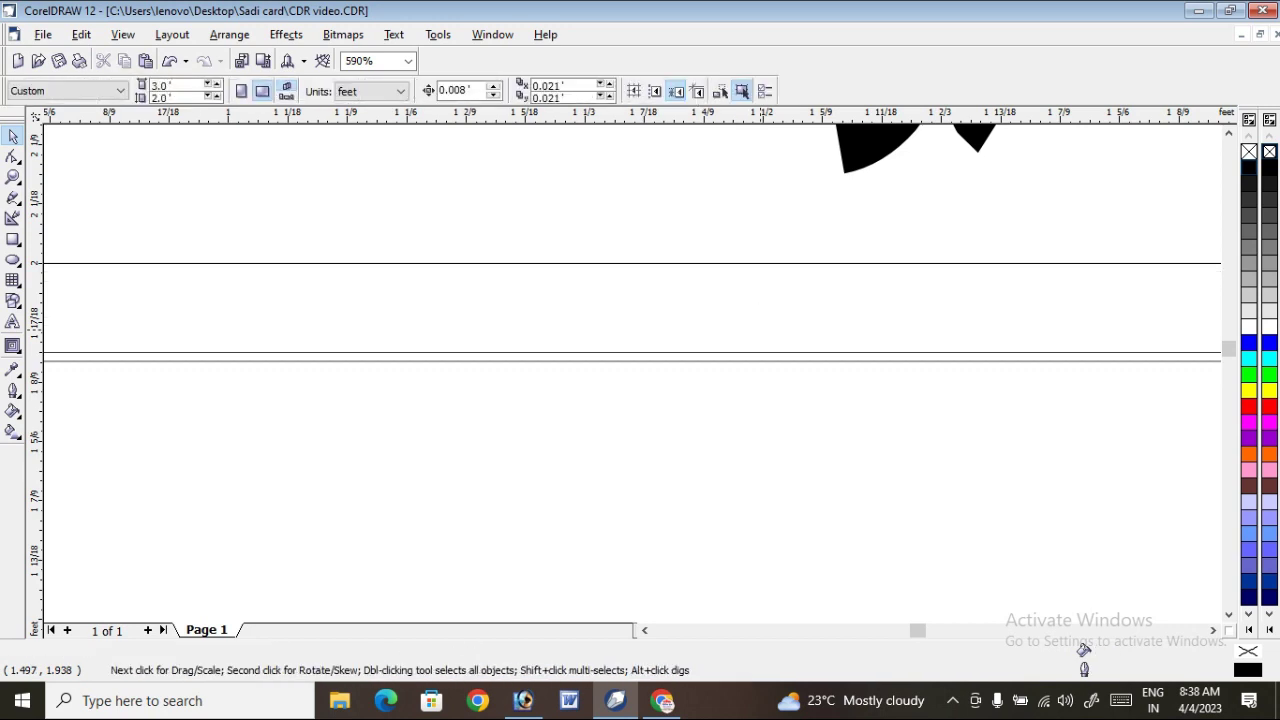
pyautogui.click(762, 350)
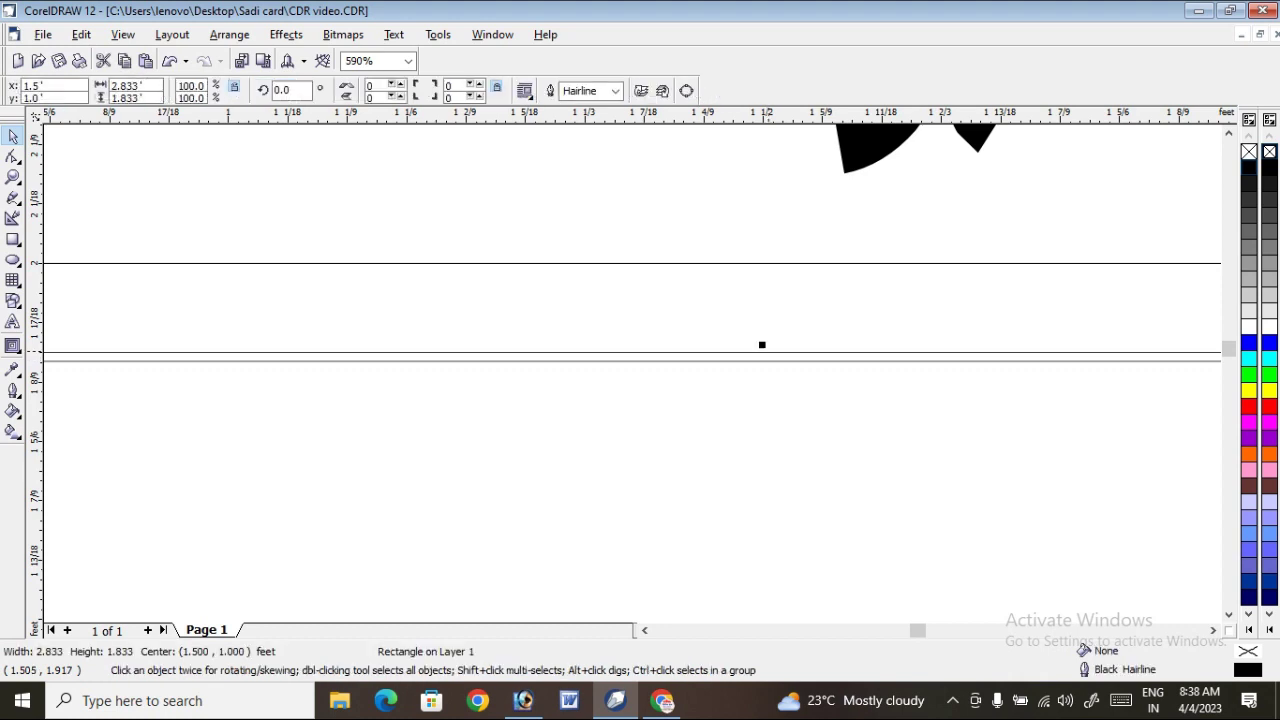
pyautogui.press('Delete')
pyautogui.press('F4')
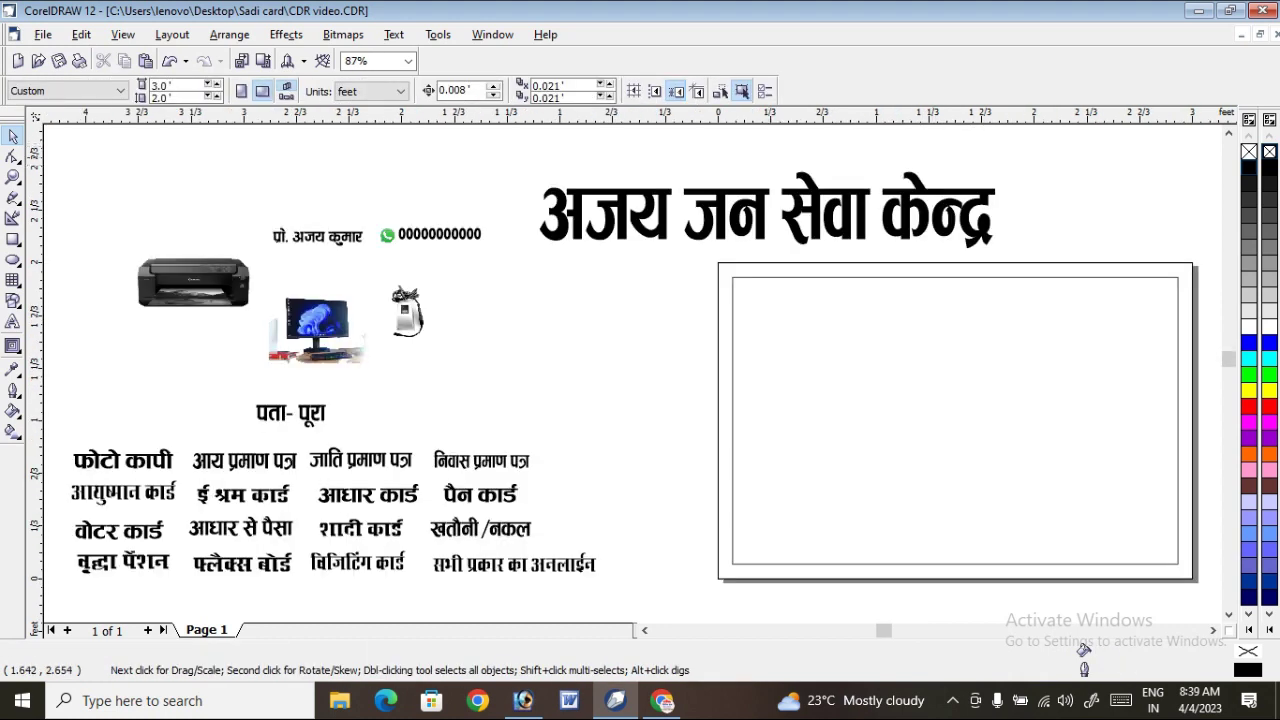
# Fill the outer card rectangle blue and the inner rectangle white
pyautogui.click(1176, 267)
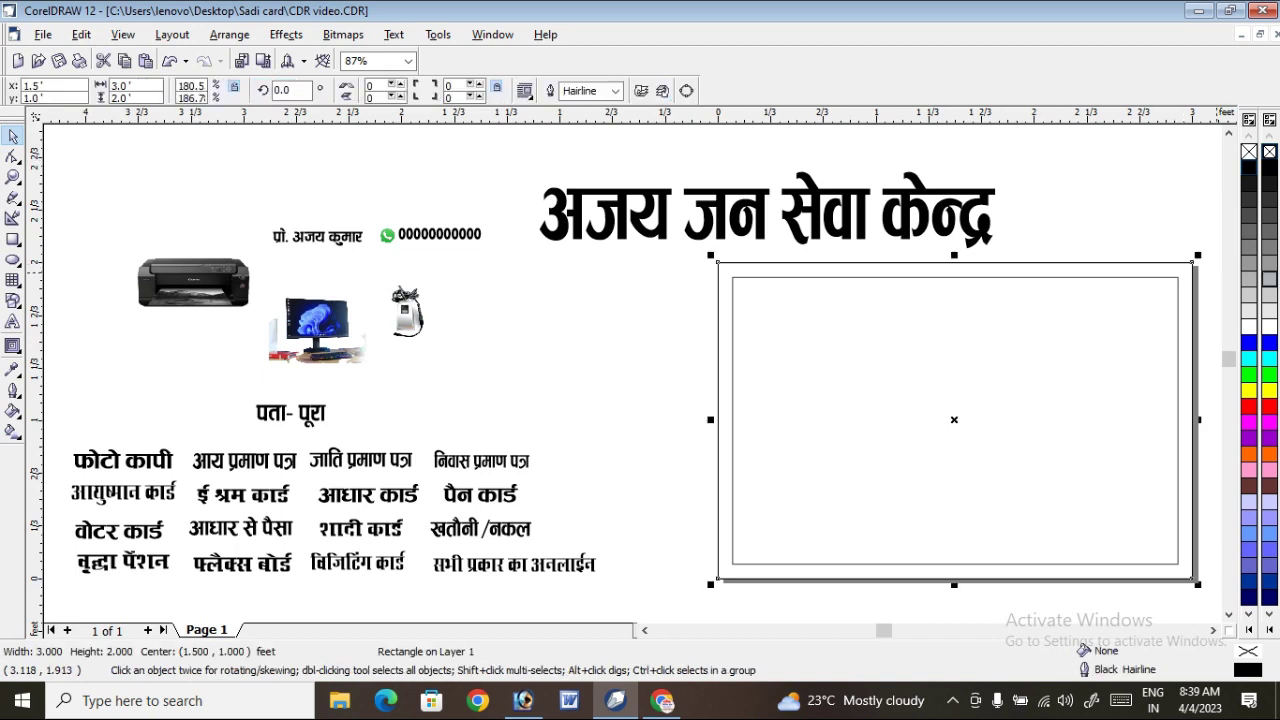
pyautogui.click(1249, 342)
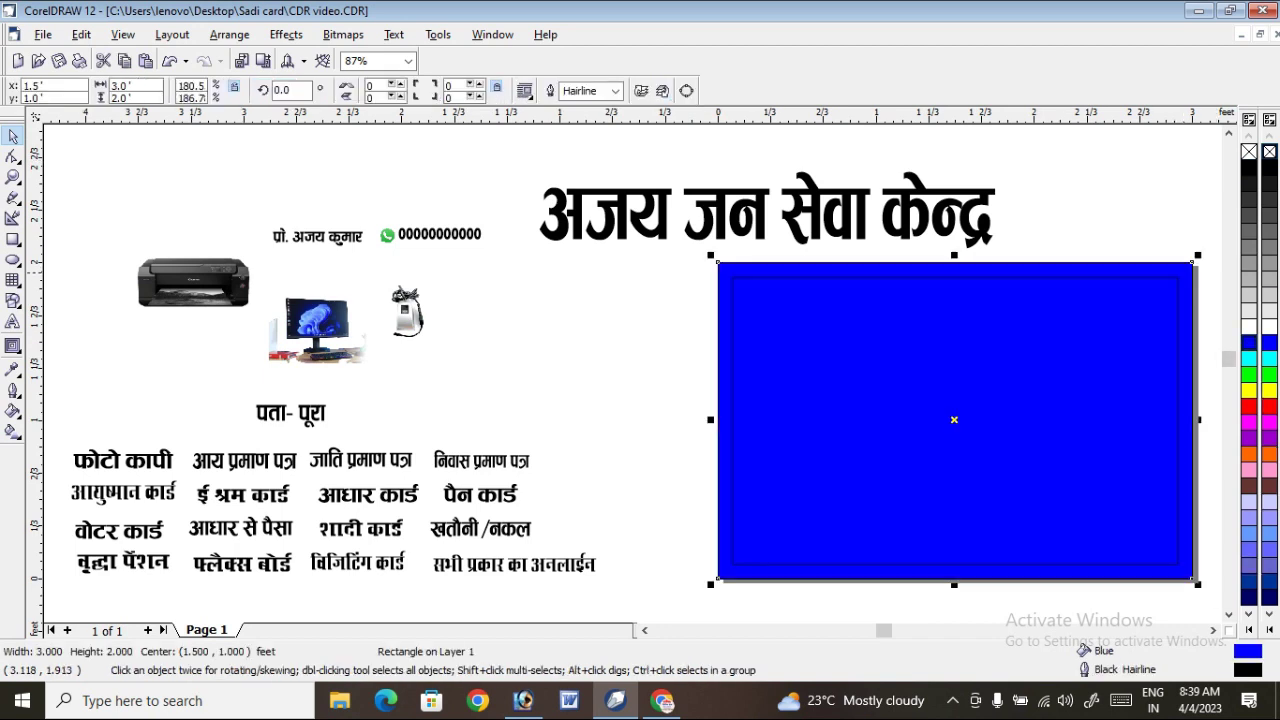
pyautogui.click(1139, 176)
pyautogui.click(1128, 282)
pyautogui.click(1249, 327)
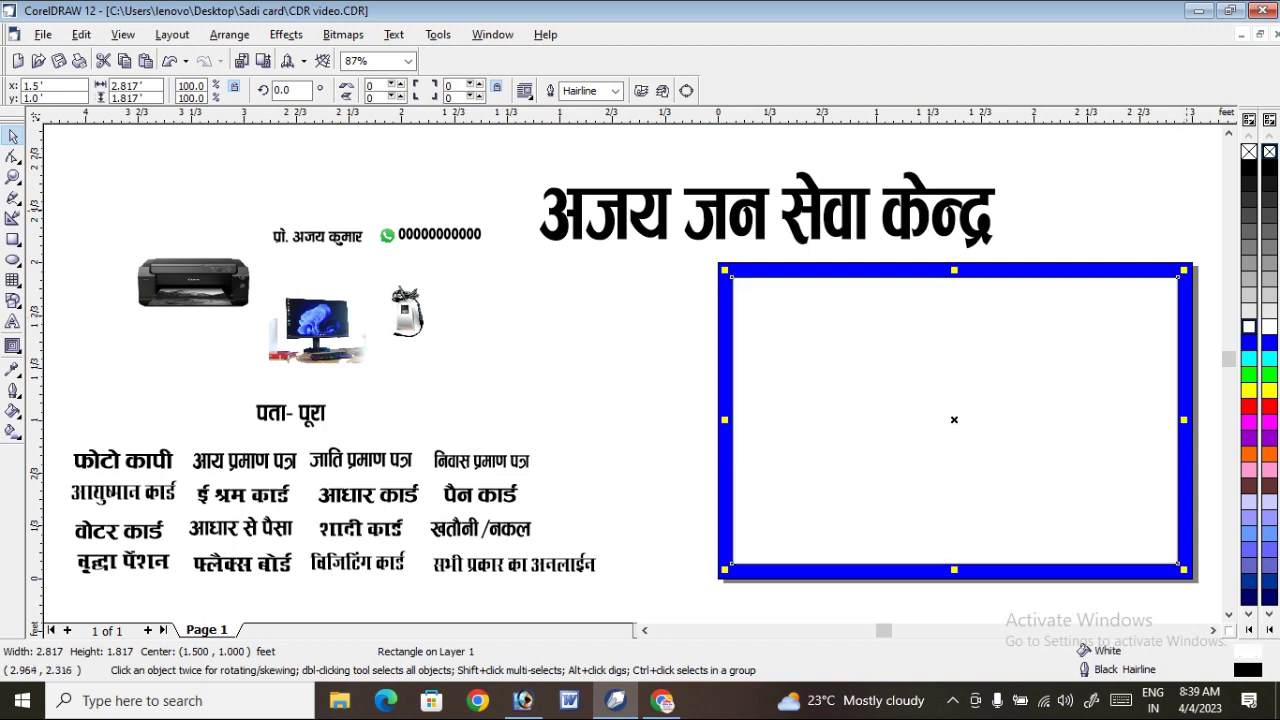
pyautogui.press('Escape')
pyautogui.click(1128, 282)
pyautogui.press('Escape')
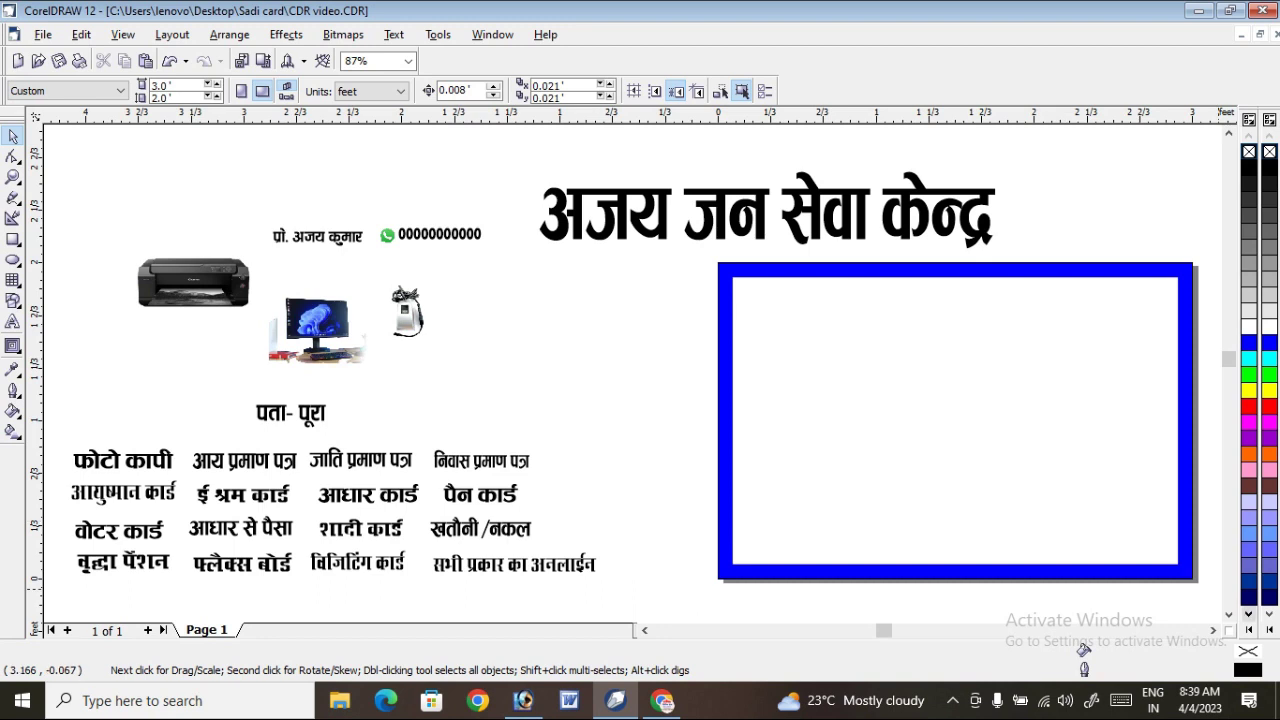
# PowerClip a placeholder rectangle into the blue frame, then edit contents and delete it
pyautogui.click(1213, 630)
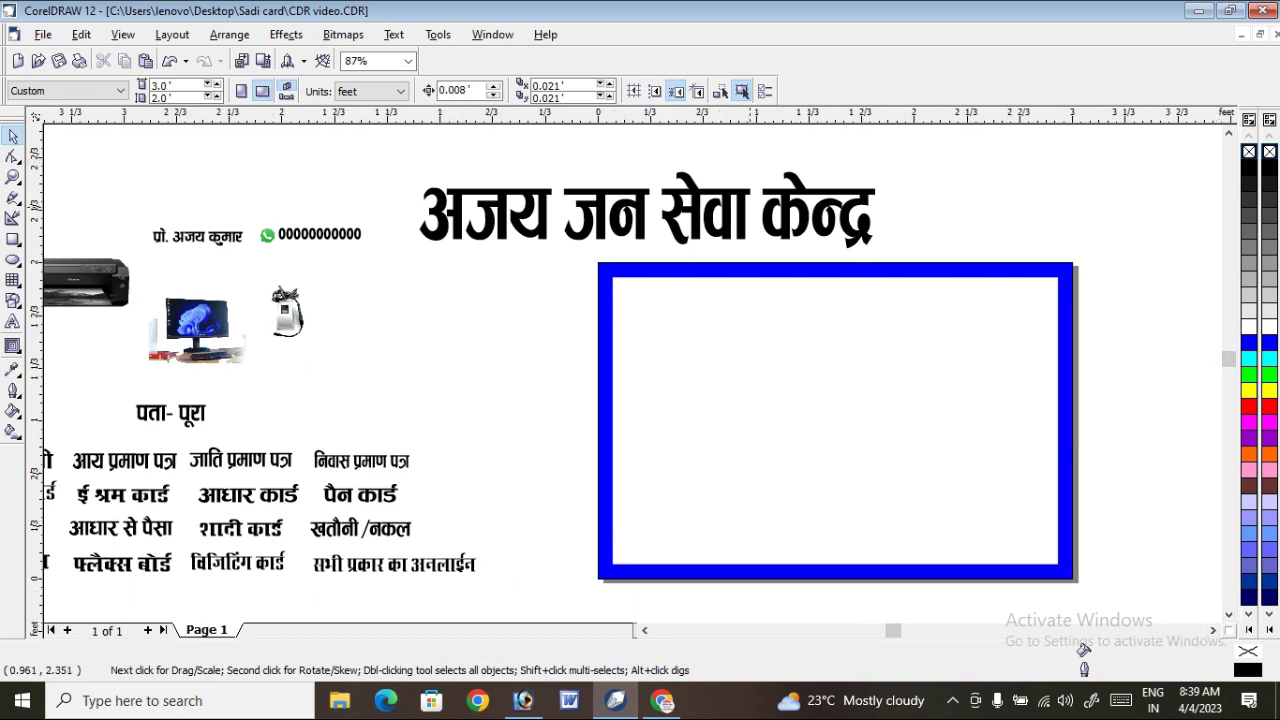
pyautogui.click(707, 212)
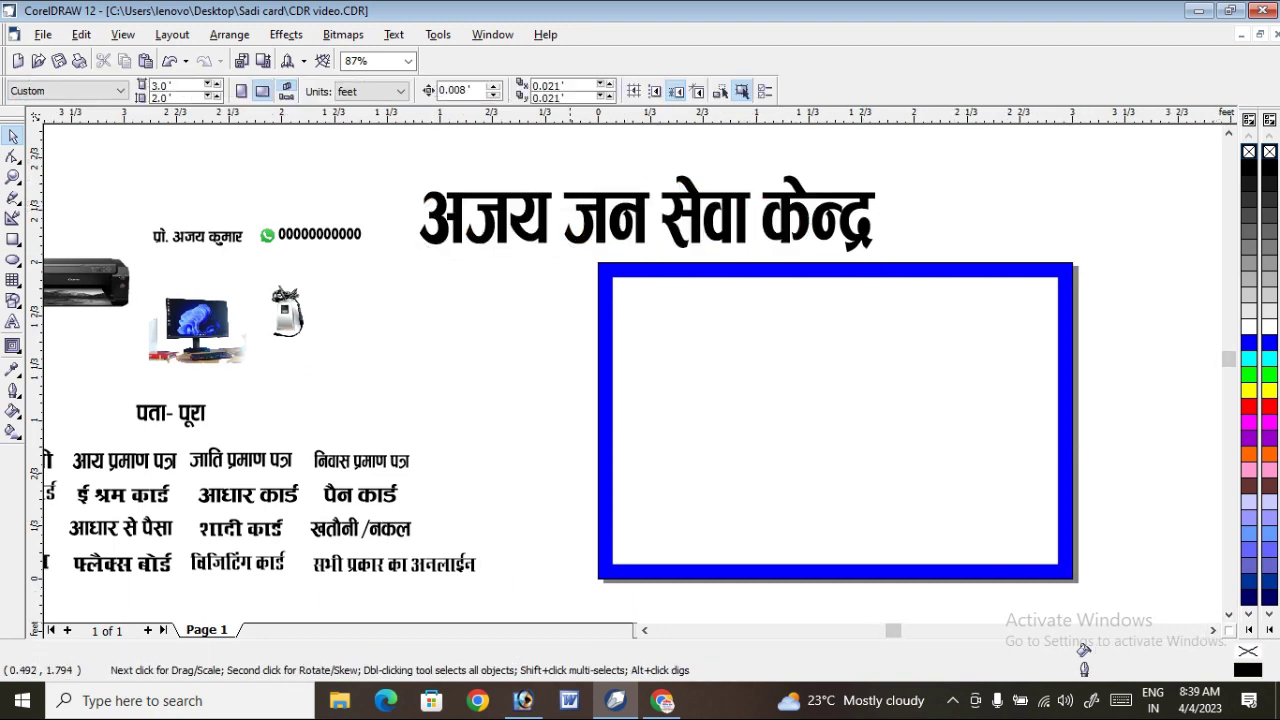
pyautogui.press('Escape')
pyautogui.click(13, 239)
pyautogui.moveTo(356, 280); pyautogui.dragTo(632, 452)
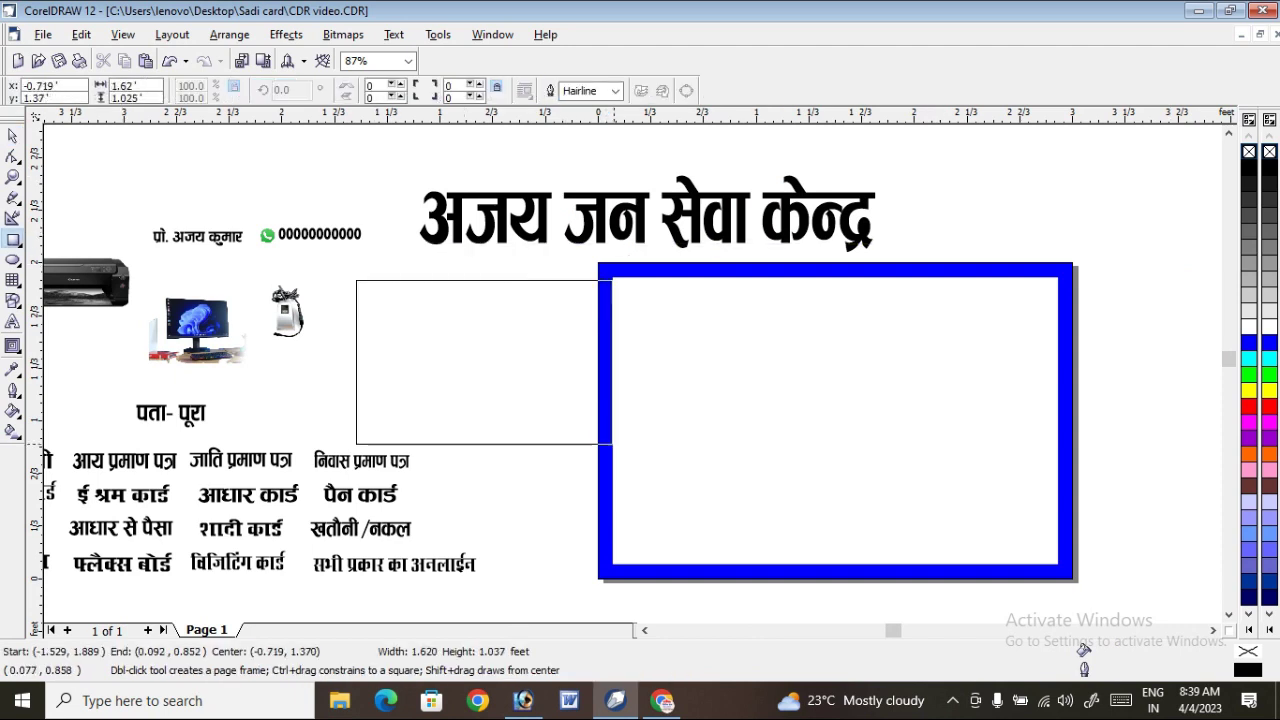
pyautogui.click(287, 35)
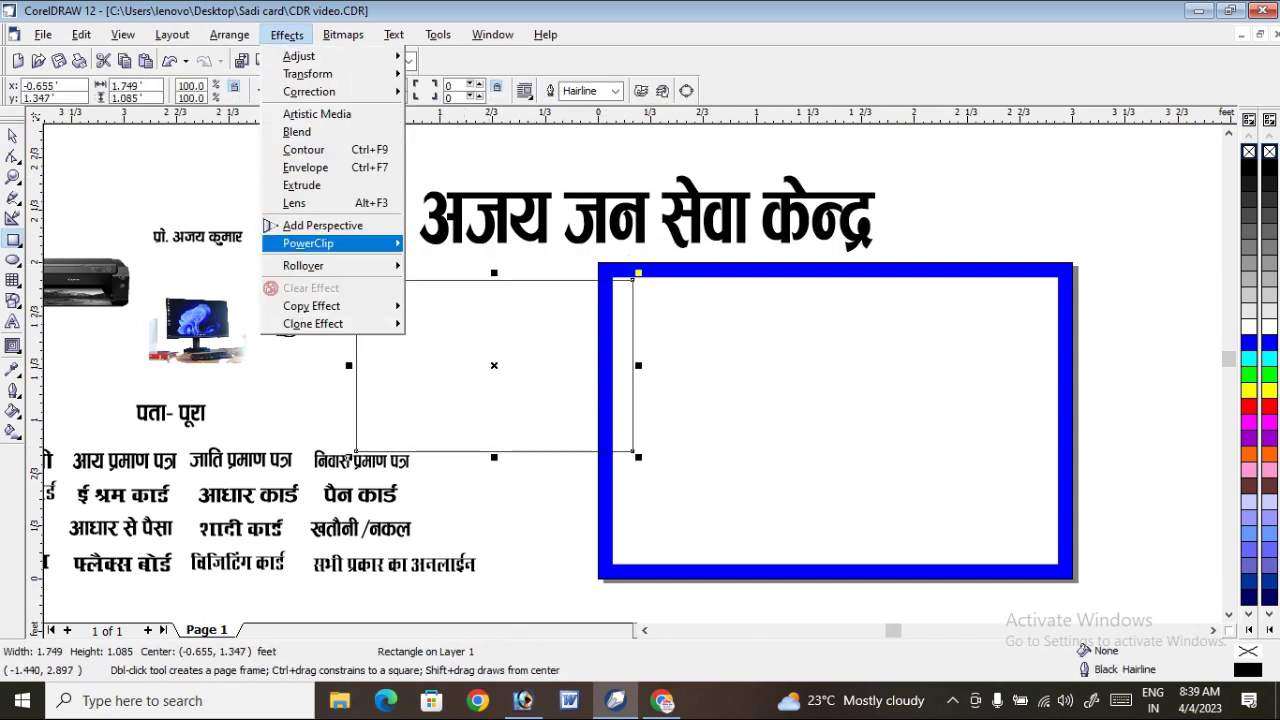
pyautogui.moveTo(308, 243)
pyautogui.click(485, 246)
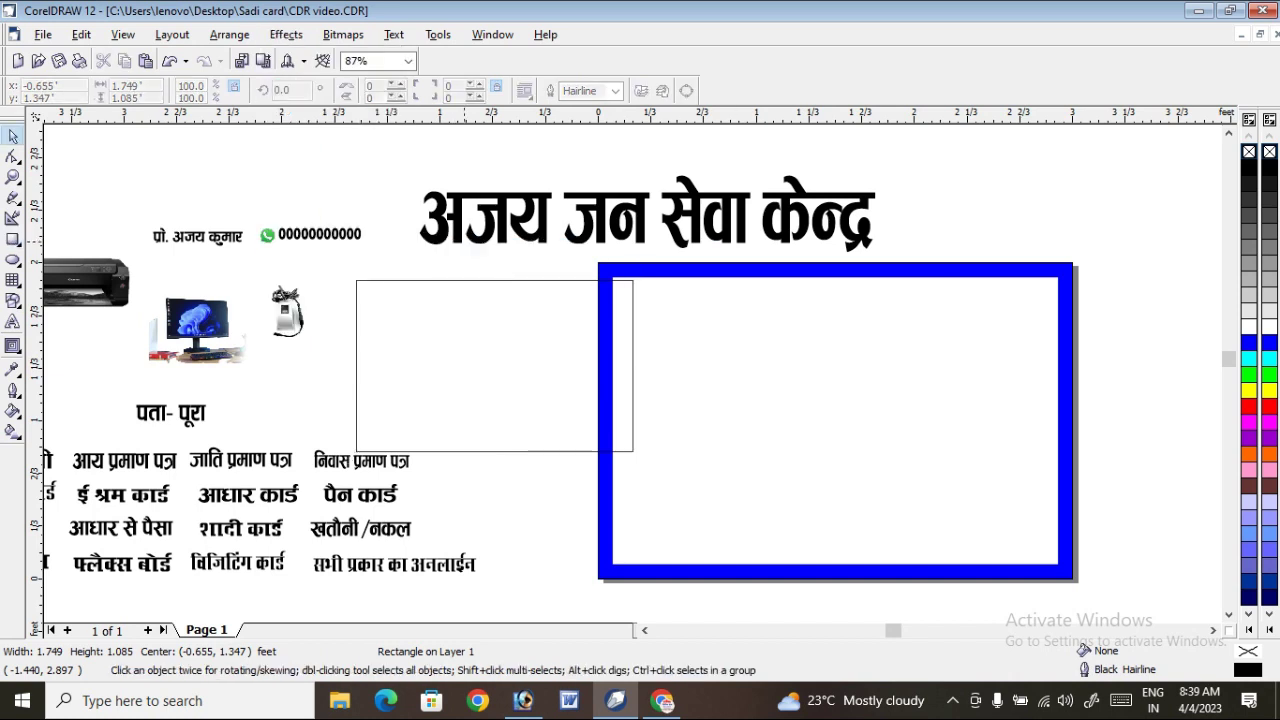
pyautogui.click(868, 300)
pyautogui.rightClick(871, 297)
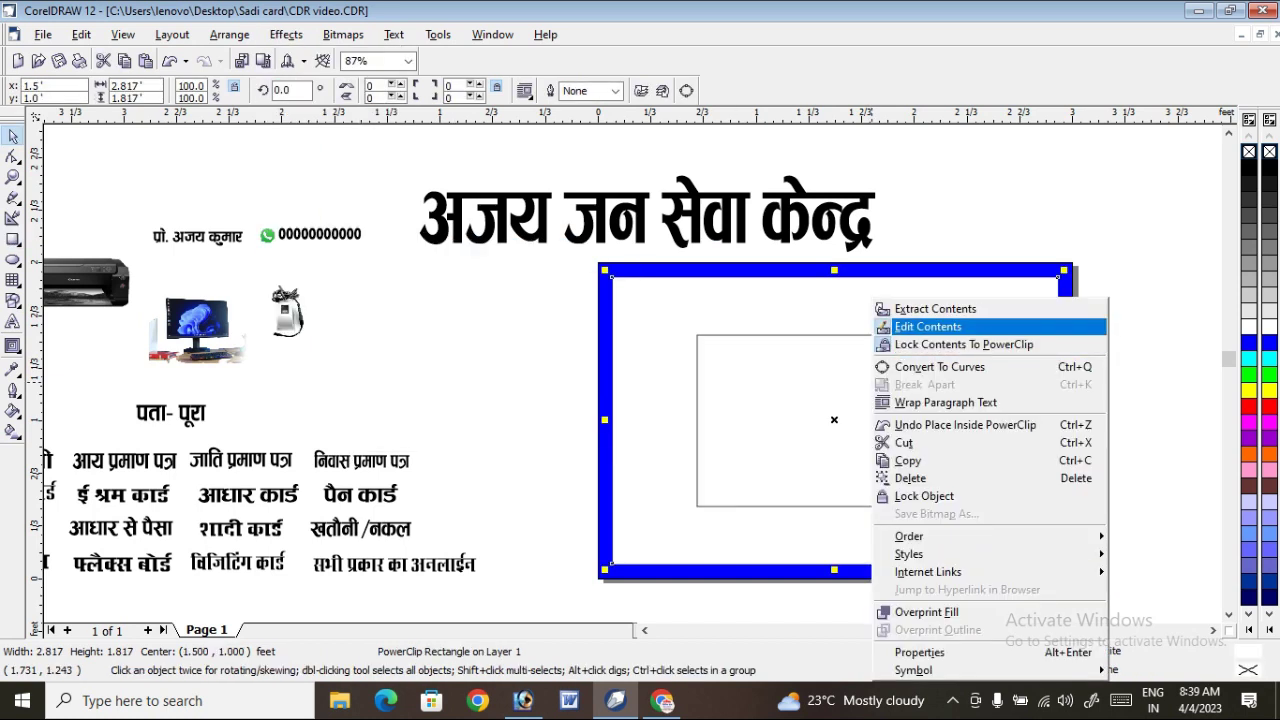
pyautogui.click(928, 326)
pyautogui.moveTo(834, 420); pyautogui.dragTo(648, 270)
pyautogui.press('Delete')
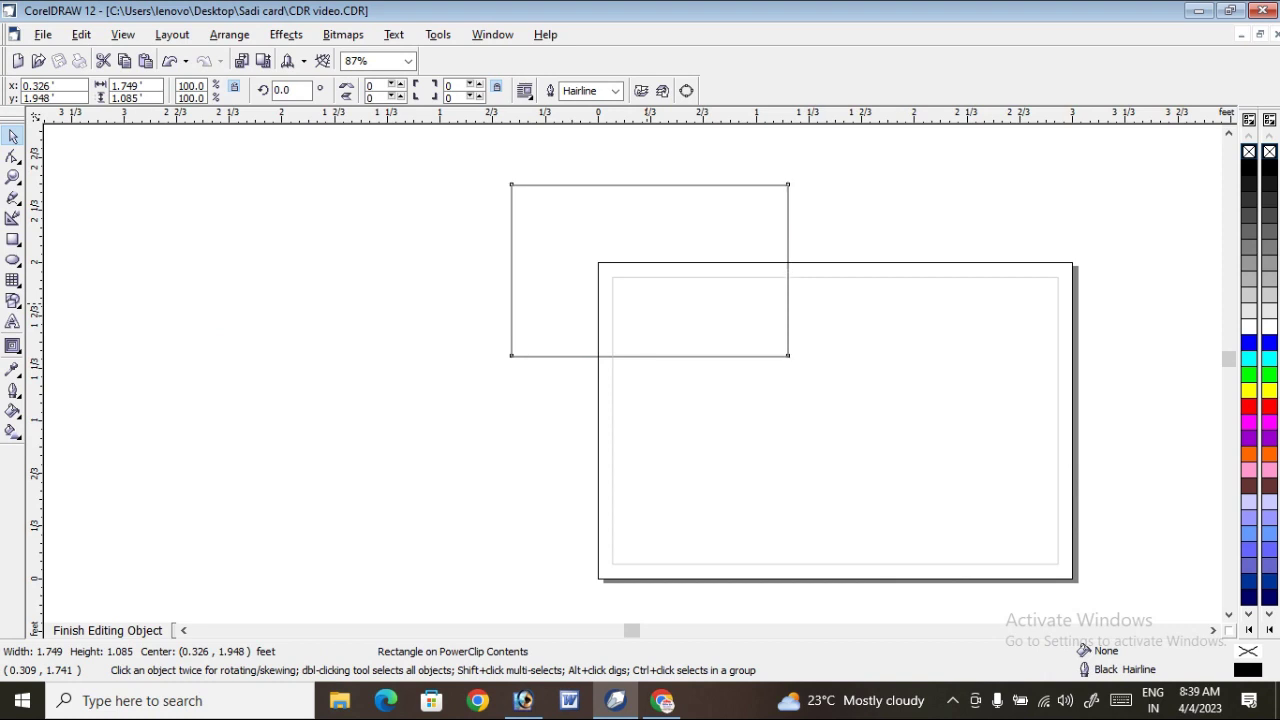
# Draw a wide ellipse inside the frame and move it up over the card's top
pyautogui.click(13, 260)
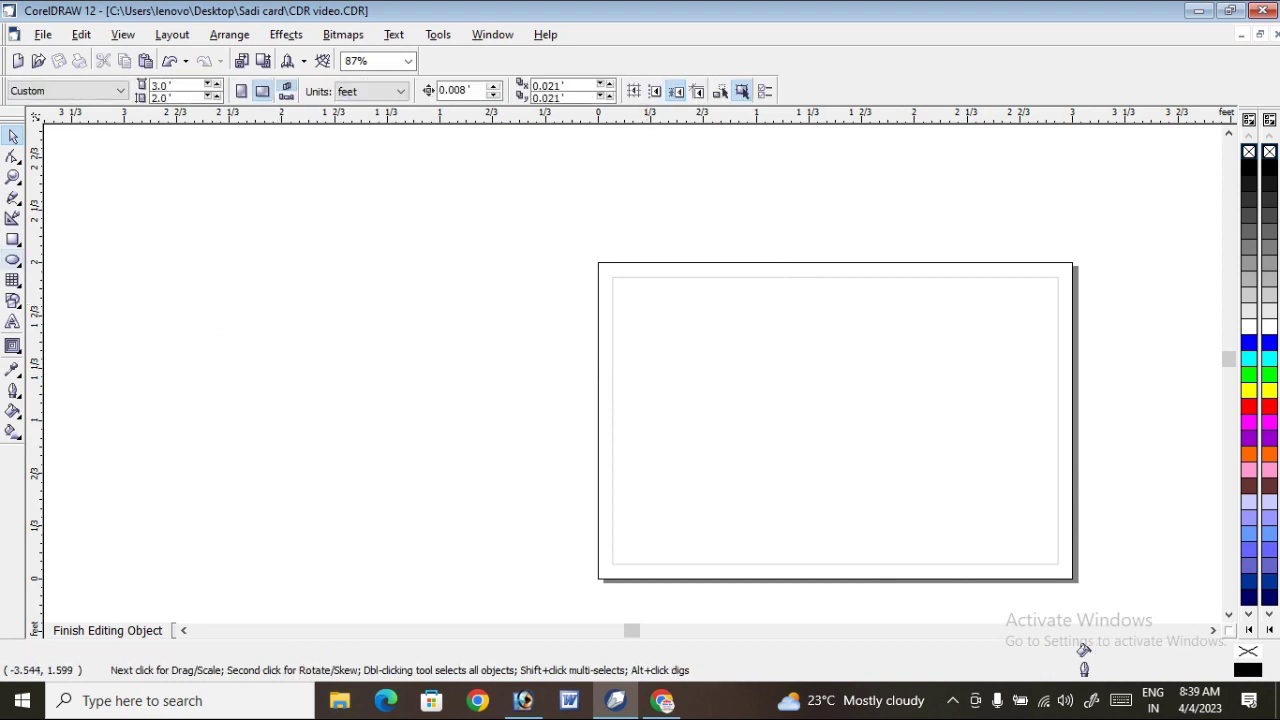
pyautogui.moveTo(492, 237); pyautogui.dragTo(1125, 479)
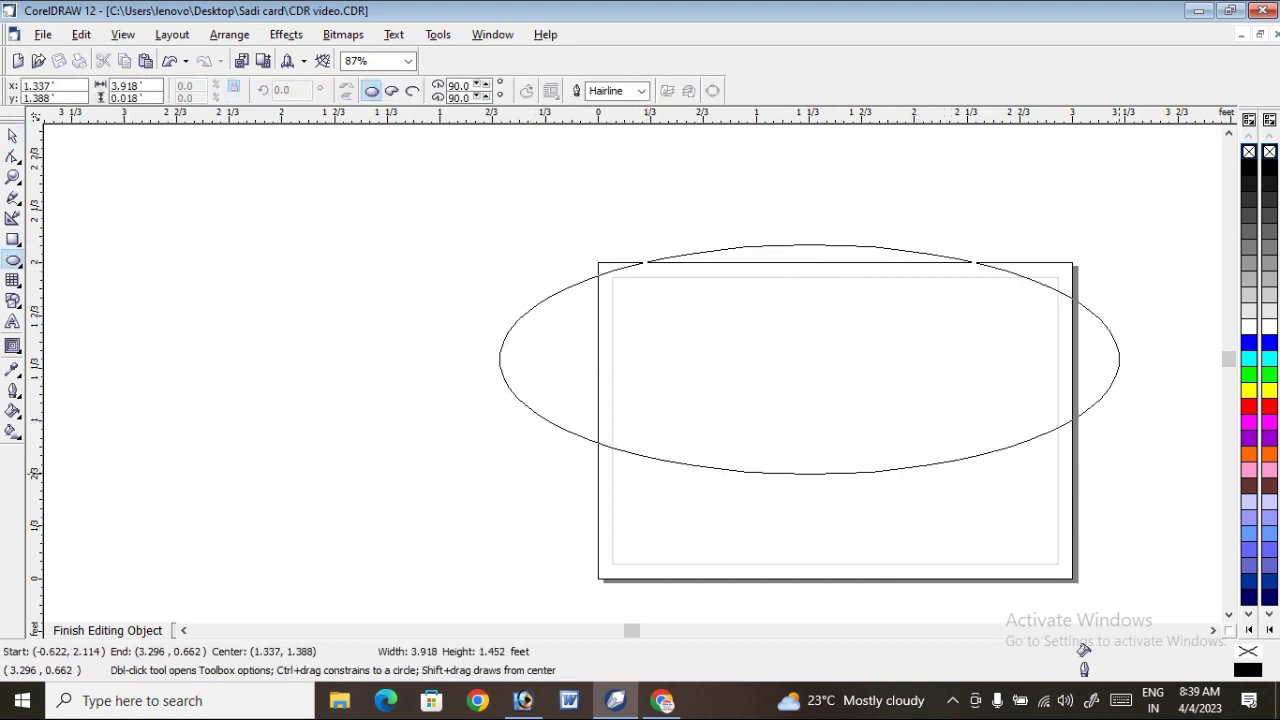
pyautogui.click(13, 135)
pyautogui.moveTo(902, 472); pyautogui.dragTo(890, 395)
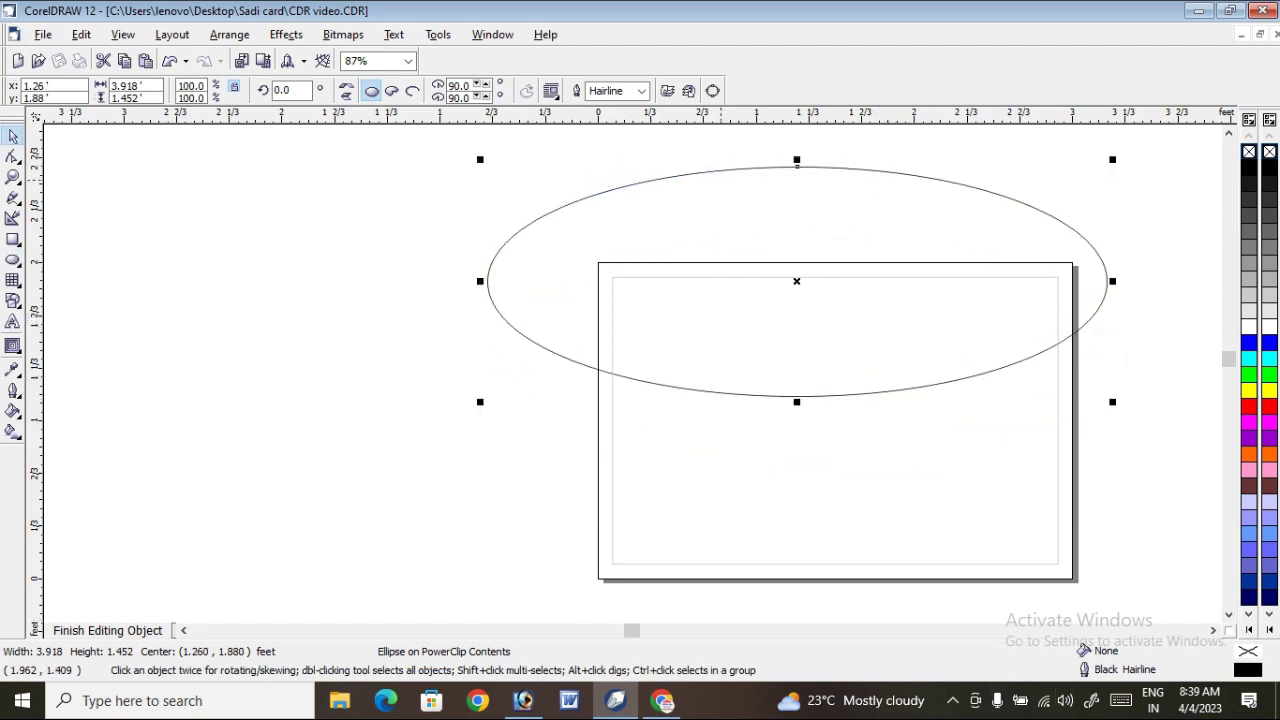
# Give the ellipse a radial blue-to-navy gradient with no outline, and finish editing the PowerClip
pyautogui.click(13, 431)
pyautogui.moveTo(867, 269); pyautogui.dragTo(867, 392)
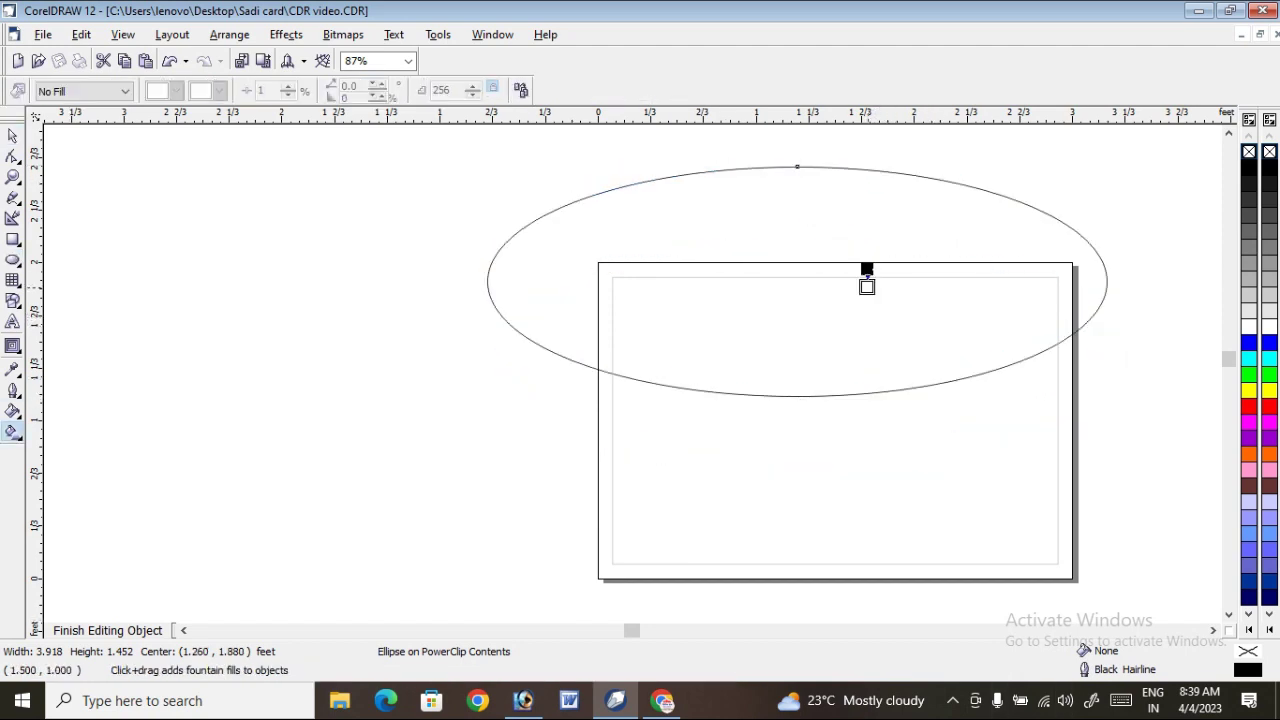
pyautogui.click(84, 91)
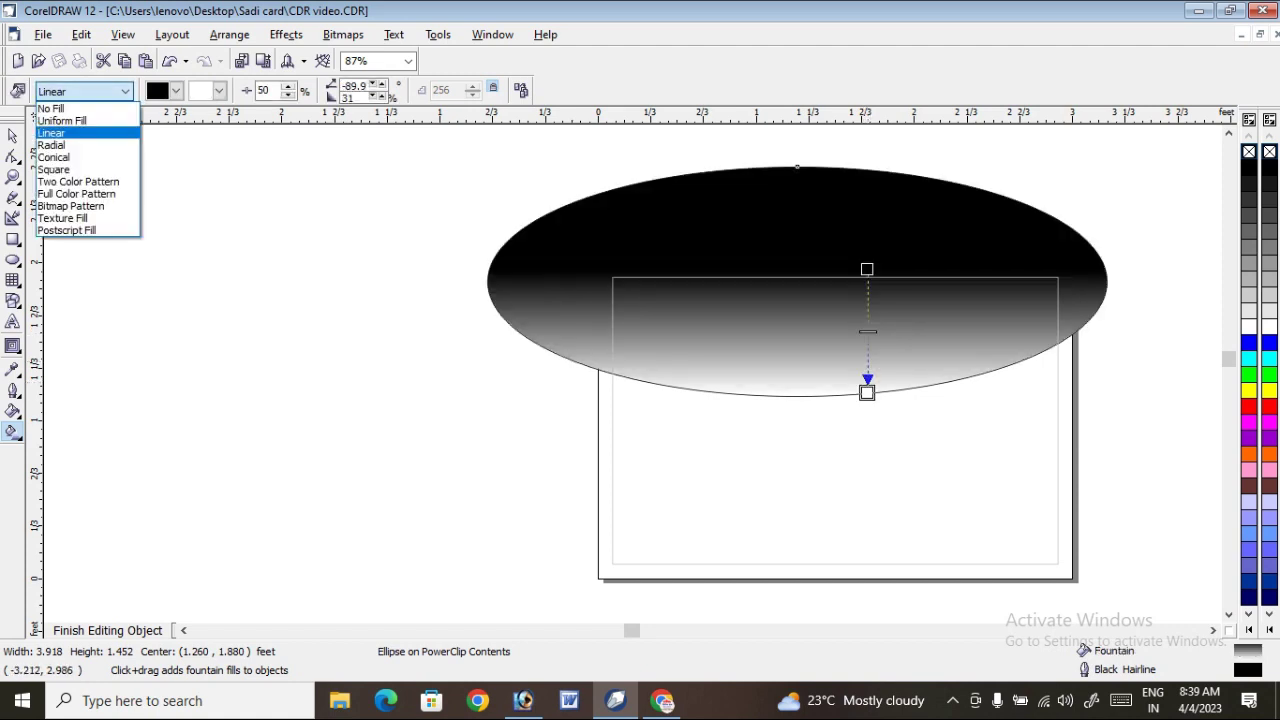
pyautogui.click(60, 146)
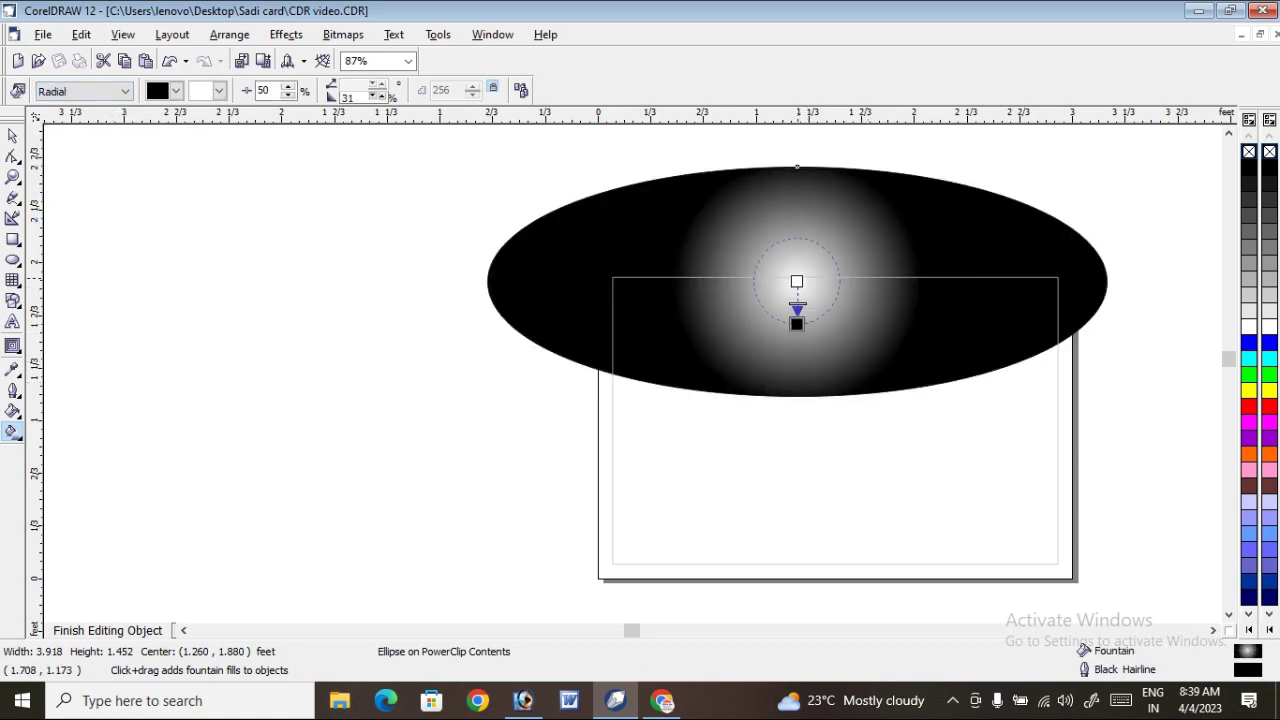
pyautogui.moveTo(796, 282)
pyautogui.mouseDown()
pyautogui.moveTo(824, 386)
pyautogui.moveTo(844, 325)
pyautogui.moveTo(802, 365)
pyautogui.moveTo(810, 375)
pyautogui.mouseUp()
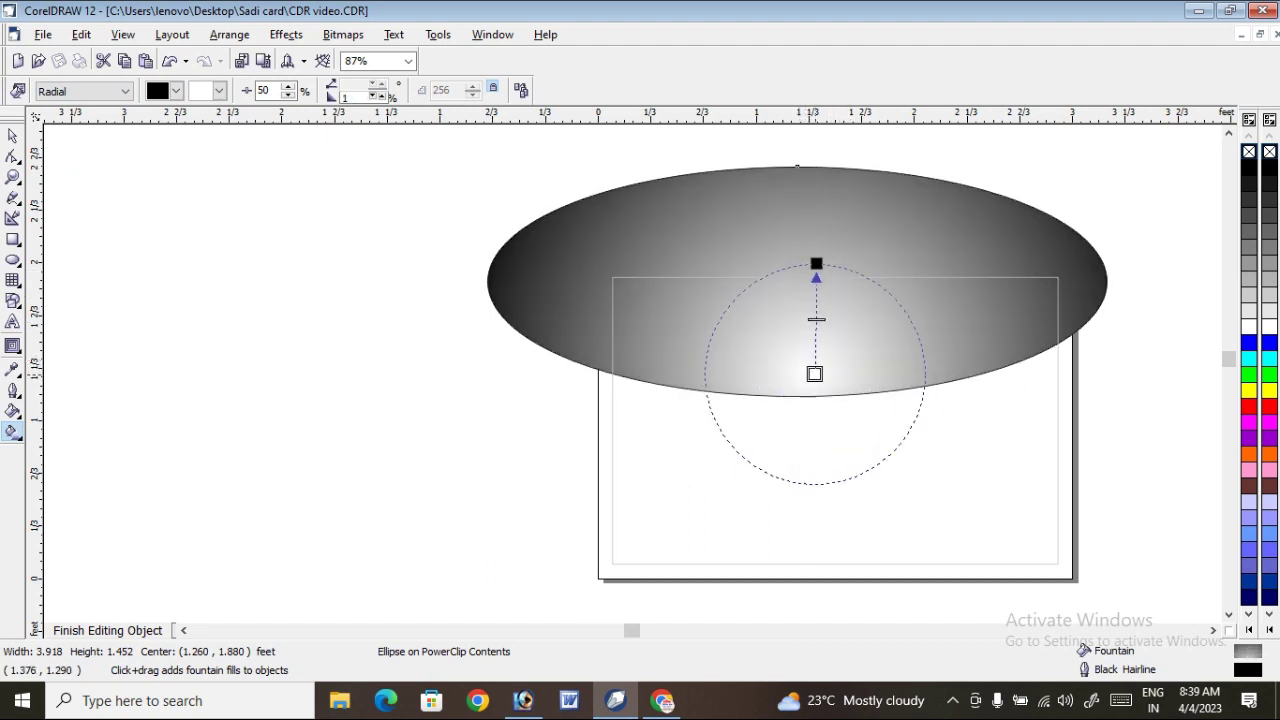
pyautogui.click(1248, 343)
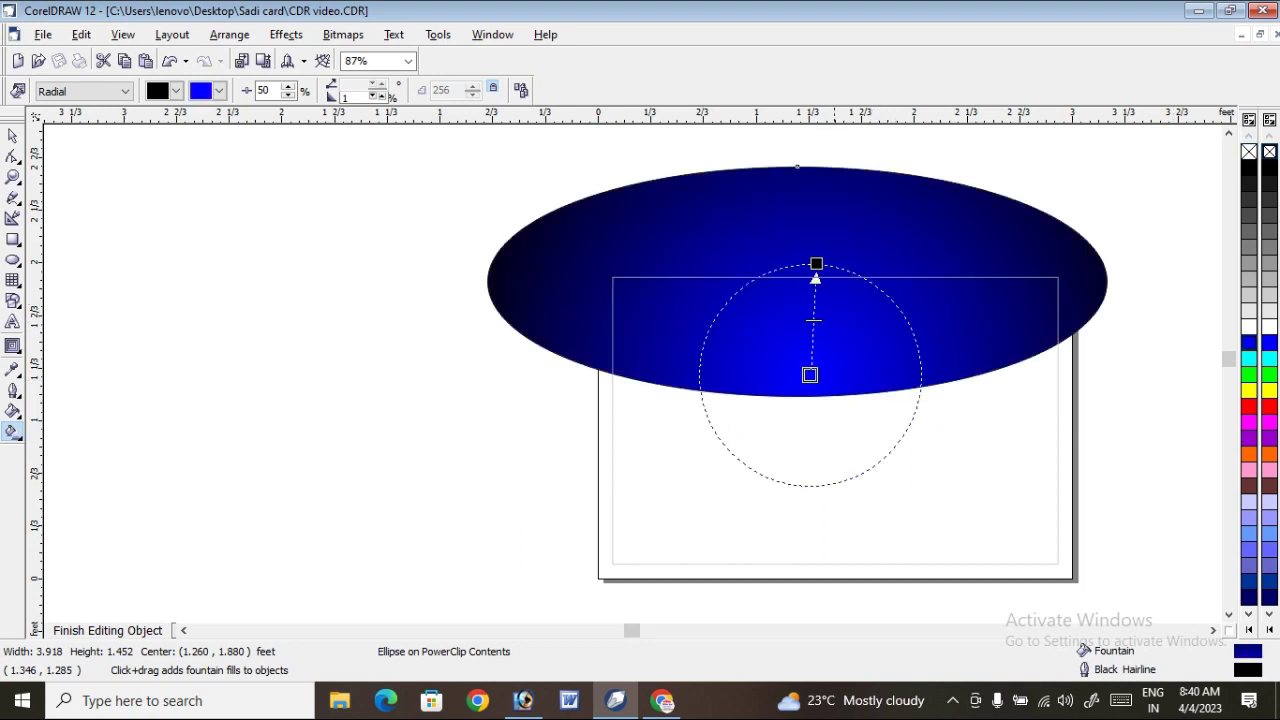
pyautogui.click(1248, 597)
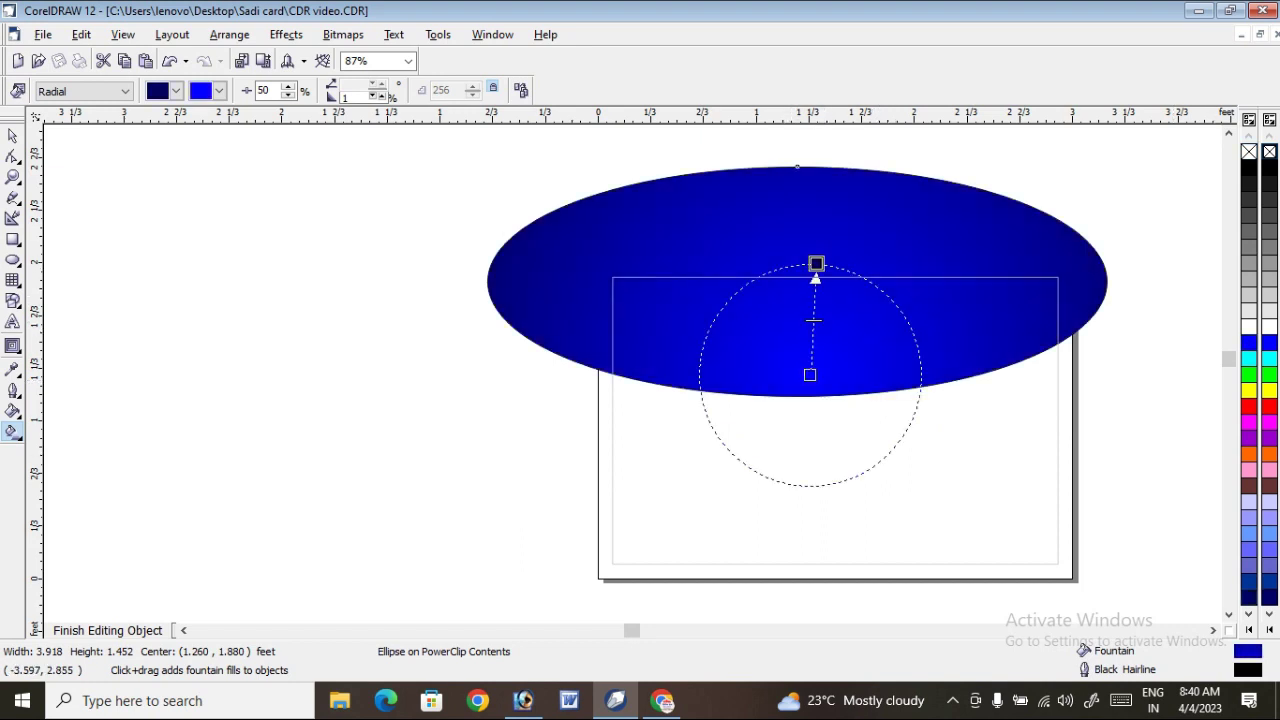
pyautogui.press('space')
pyautogui.rightClick(1249, 151)
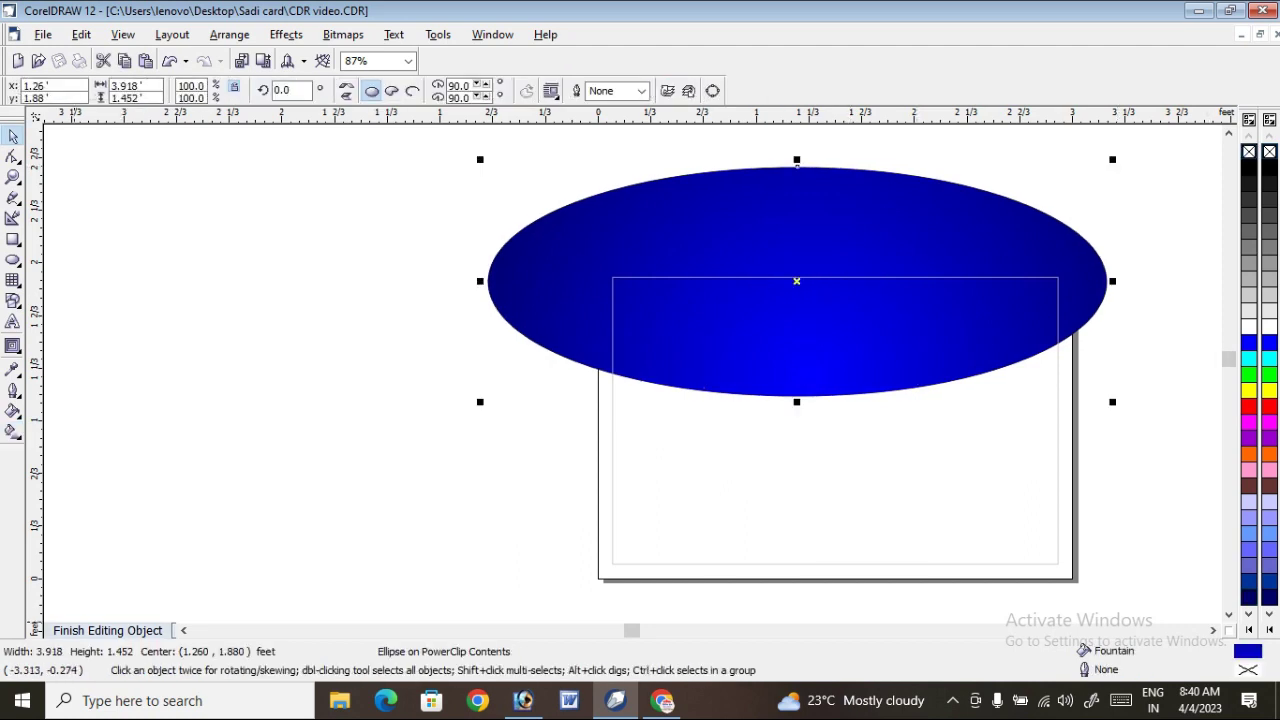
pyautogui.click(107, 630)
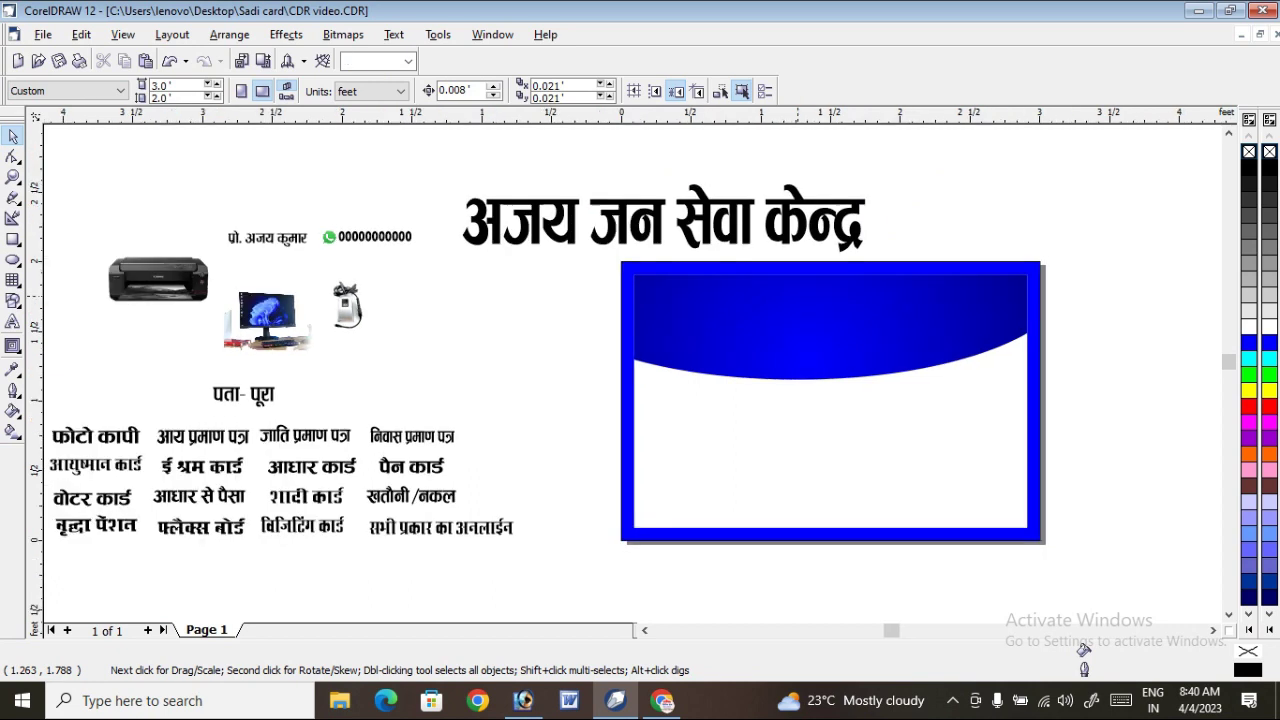
# Give the clipped inner rectangle a white 0.333 in outline drawn behind its fill
pyautogui.click(947, 360)
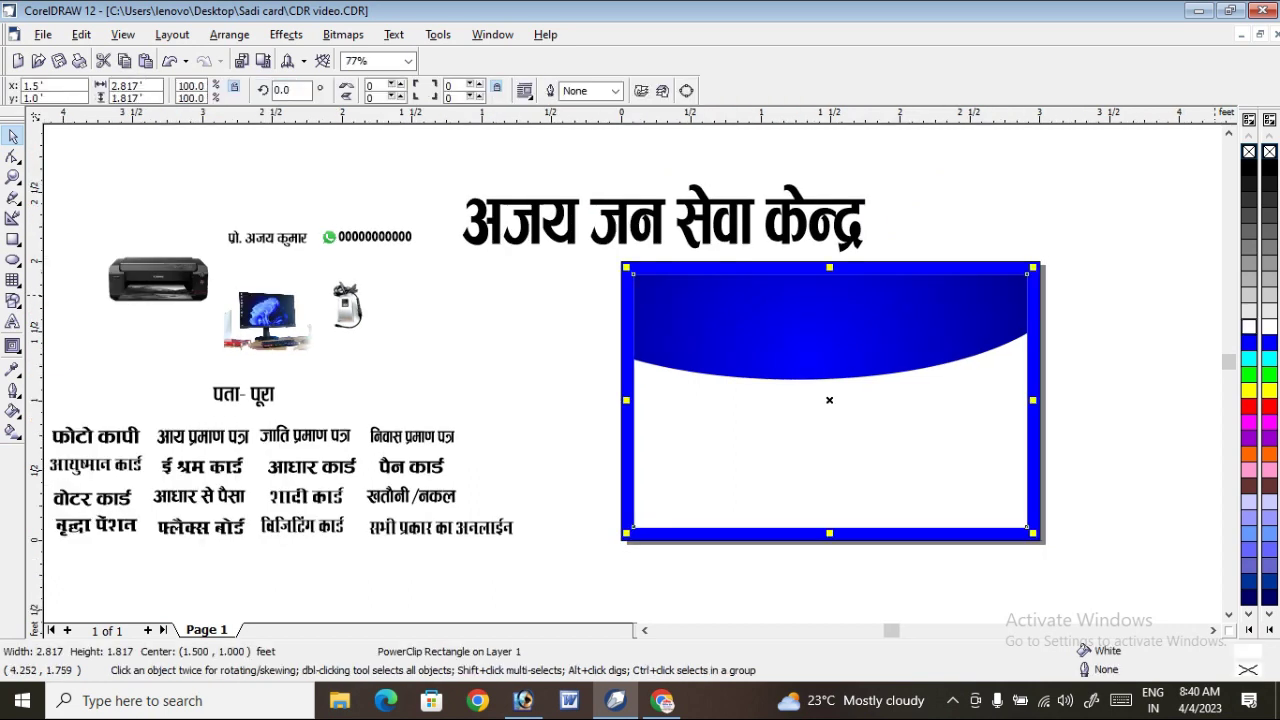
pyautogui.rightClick(1249, 327)
pyautogui.press('F12')
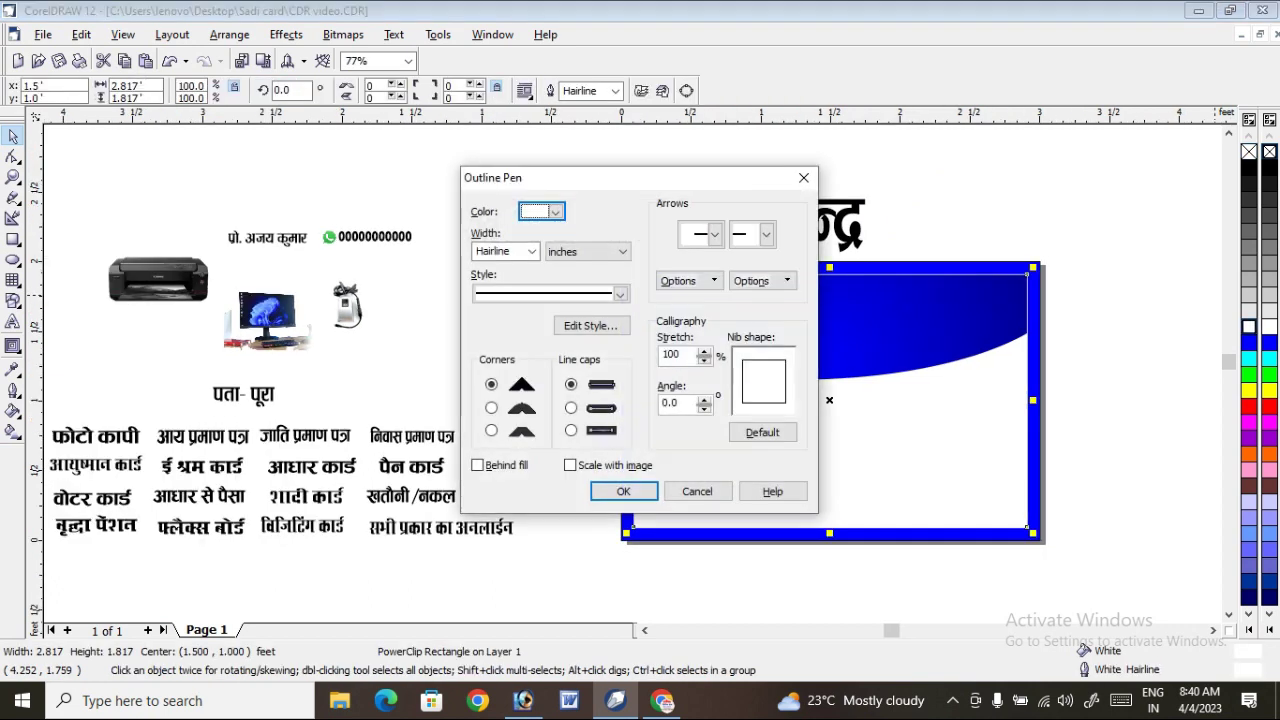
pyautogui.click(532, 251)
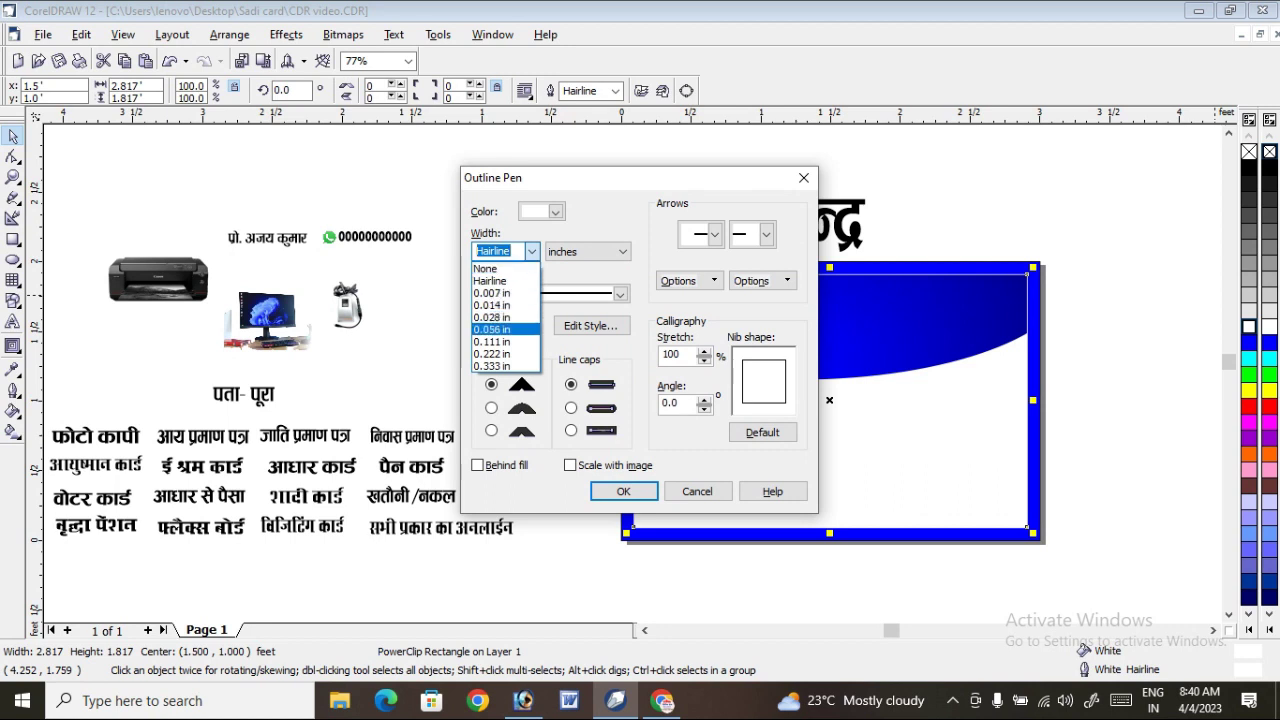
pyautogui.press('Down')
pyautogui.press('Down')
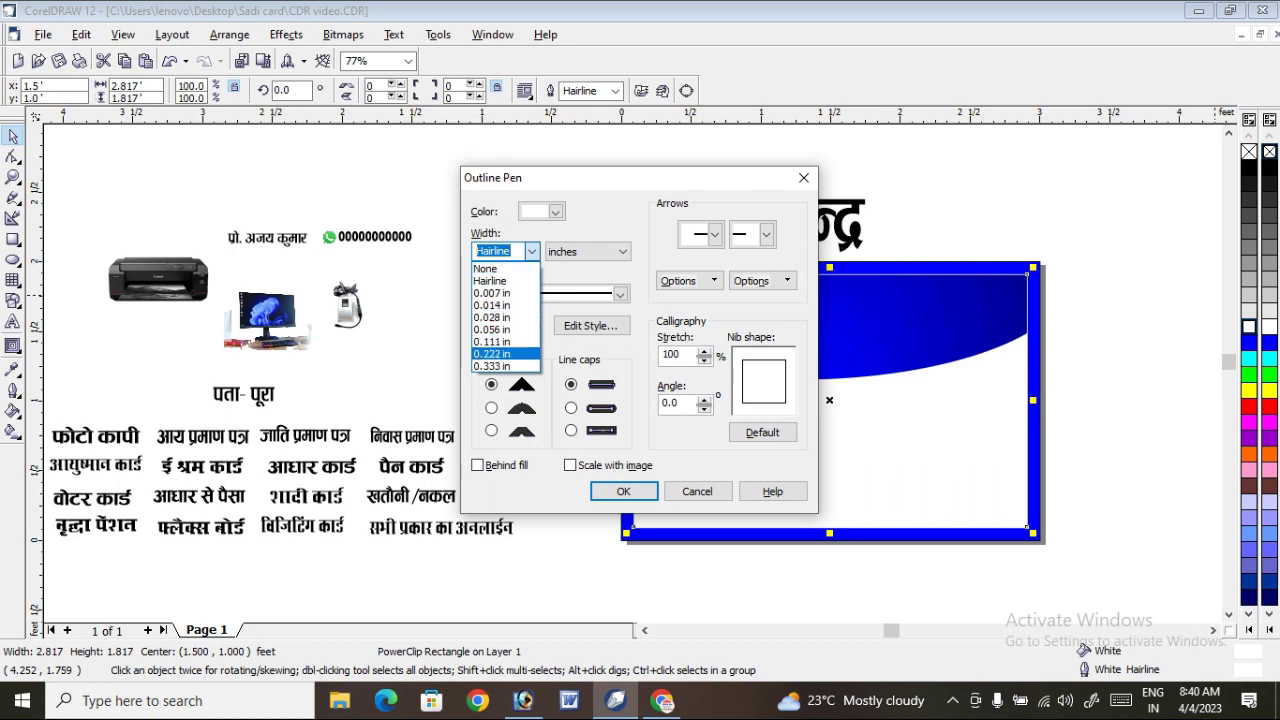
pyautogui.press('Down')
pyautogui.press('Return')
pyautogui.press('Tab')
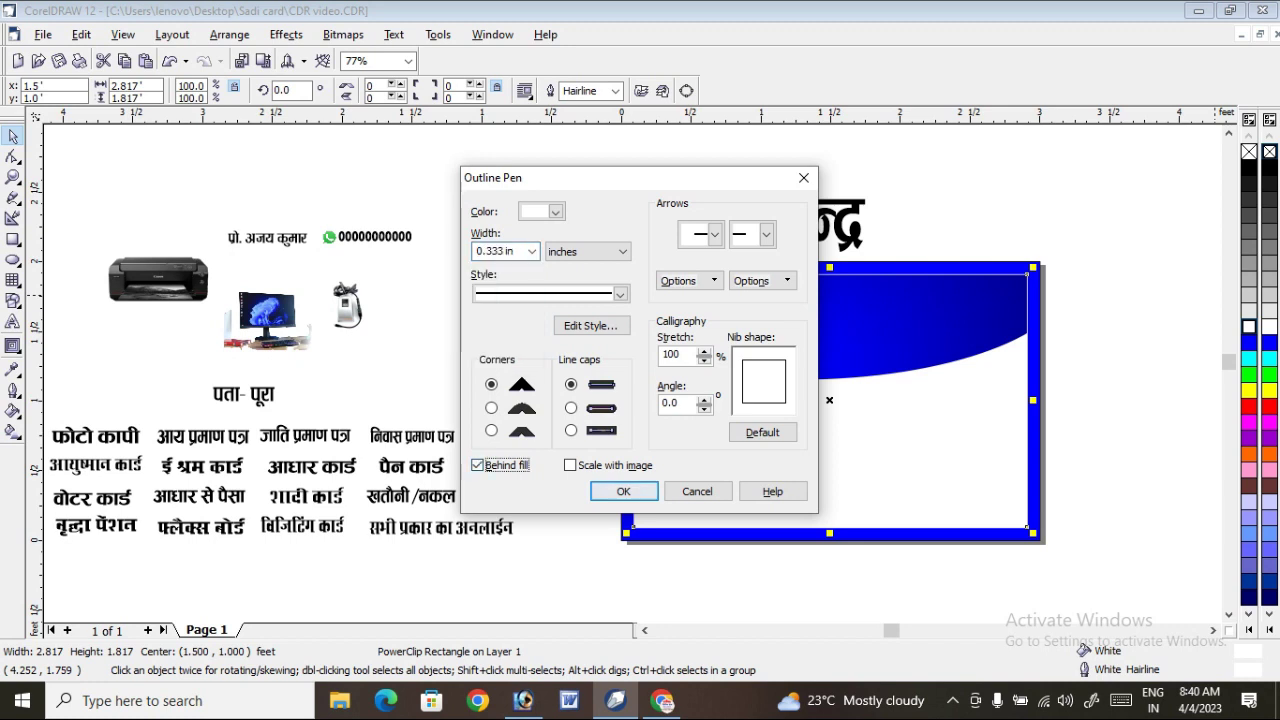
pyautogui.press('Tab')
pyautogui.press('Return')
pyautogui.press('Escape')
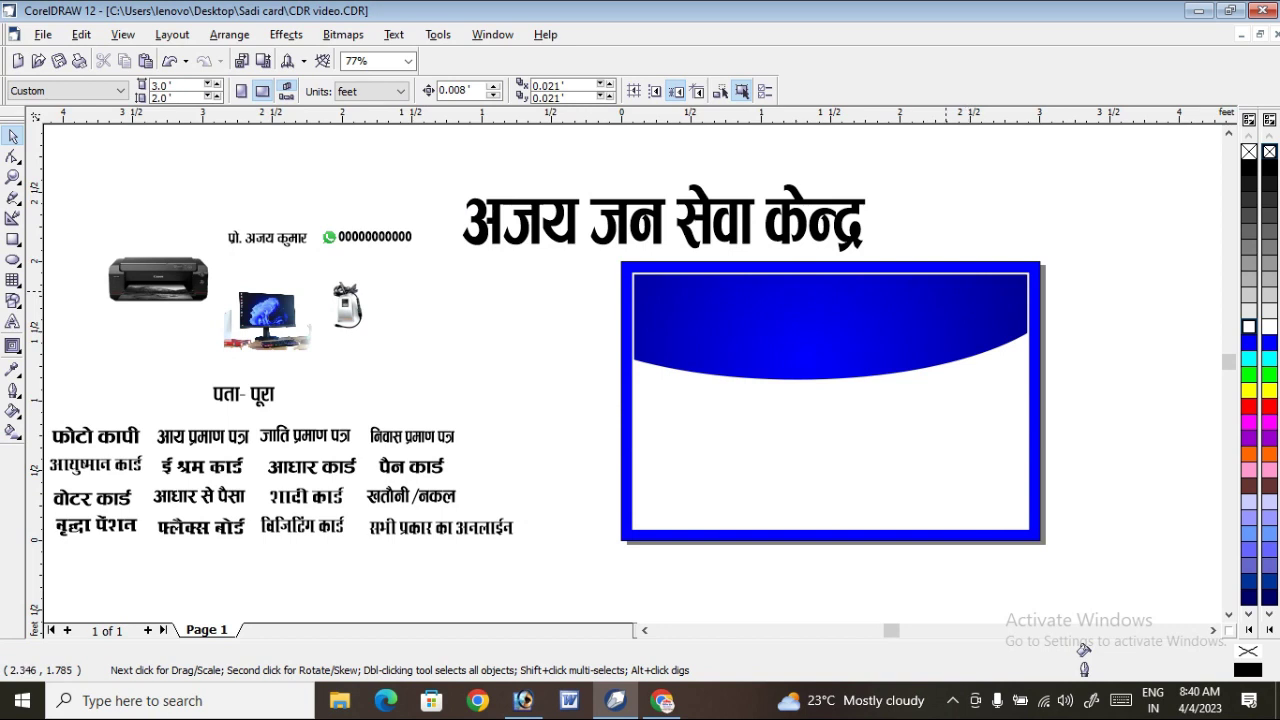
# Move the title onto the blue band in front of it, shrink it, and colour it yellow
pyautogui.click(855, 240)
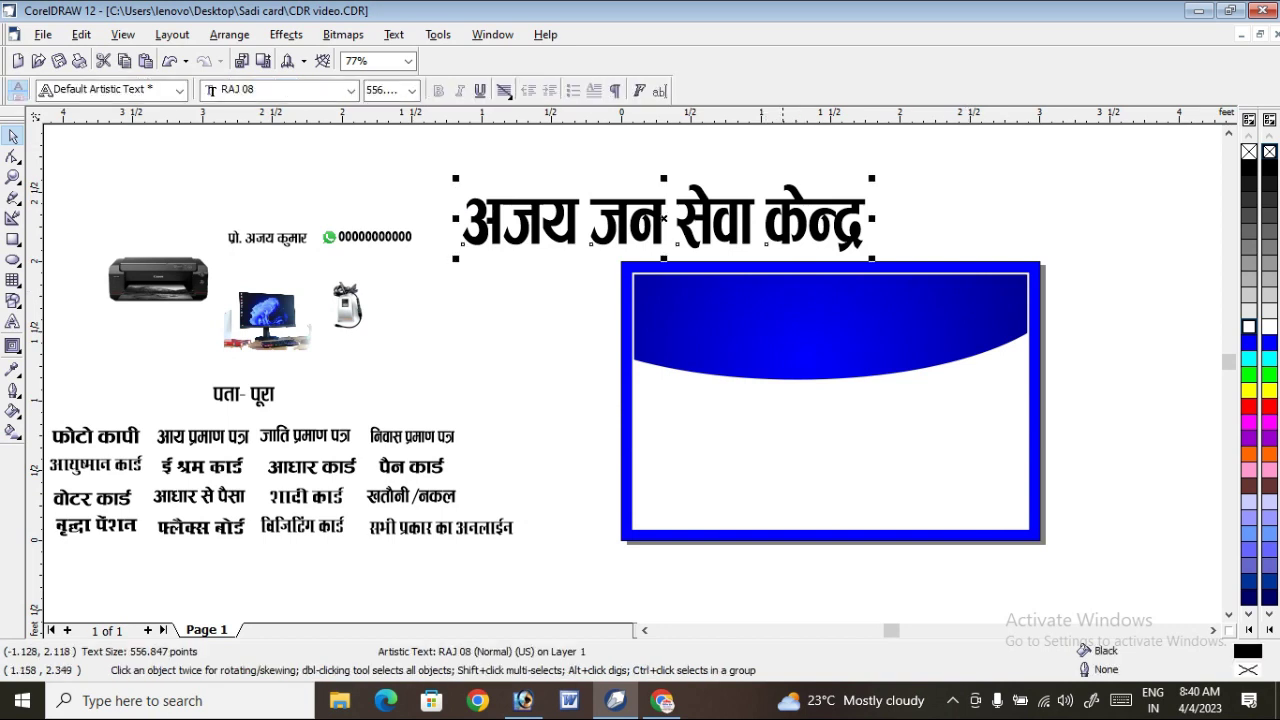
pyautogui.moveTo(855, 240)
pyautogui.mouseDown()
pyautogui.moveTo(1005, 340)
pyautogui.moveTo(617, 330)
pyautogui.mouseUp()
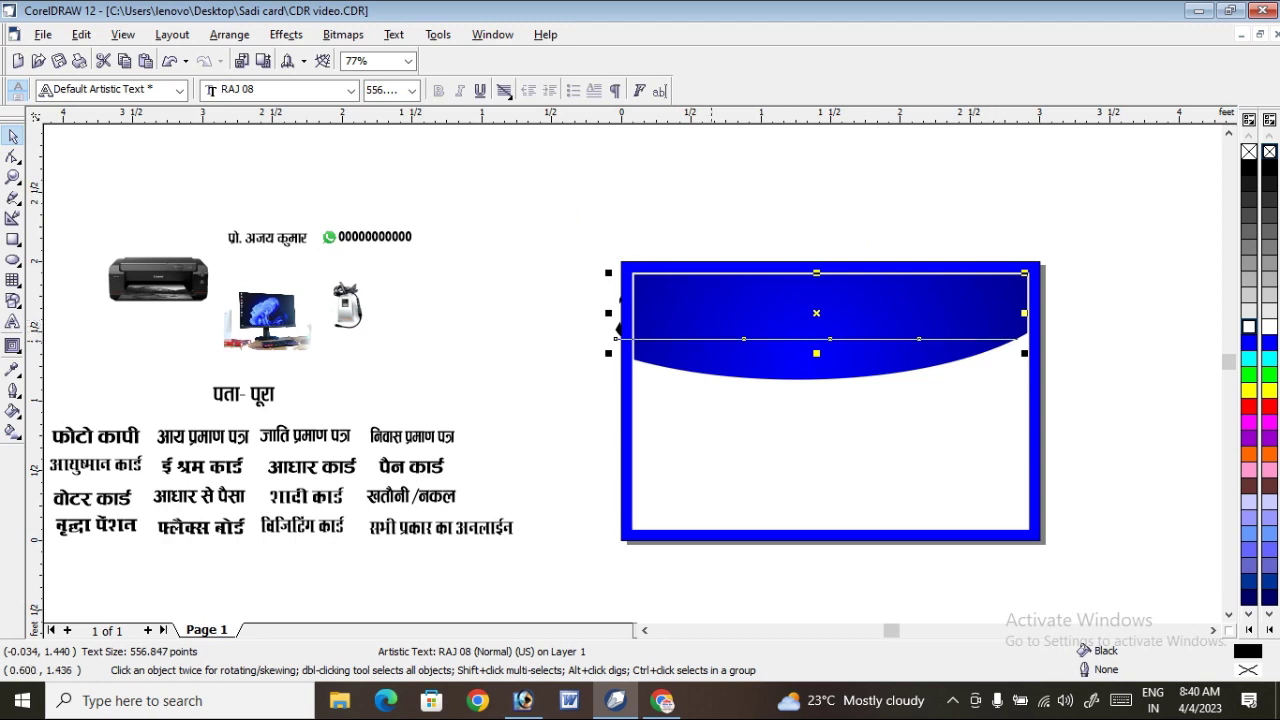
pyautogui.rightClick(816, 313)
pyautogui.moveTo(853, 476)
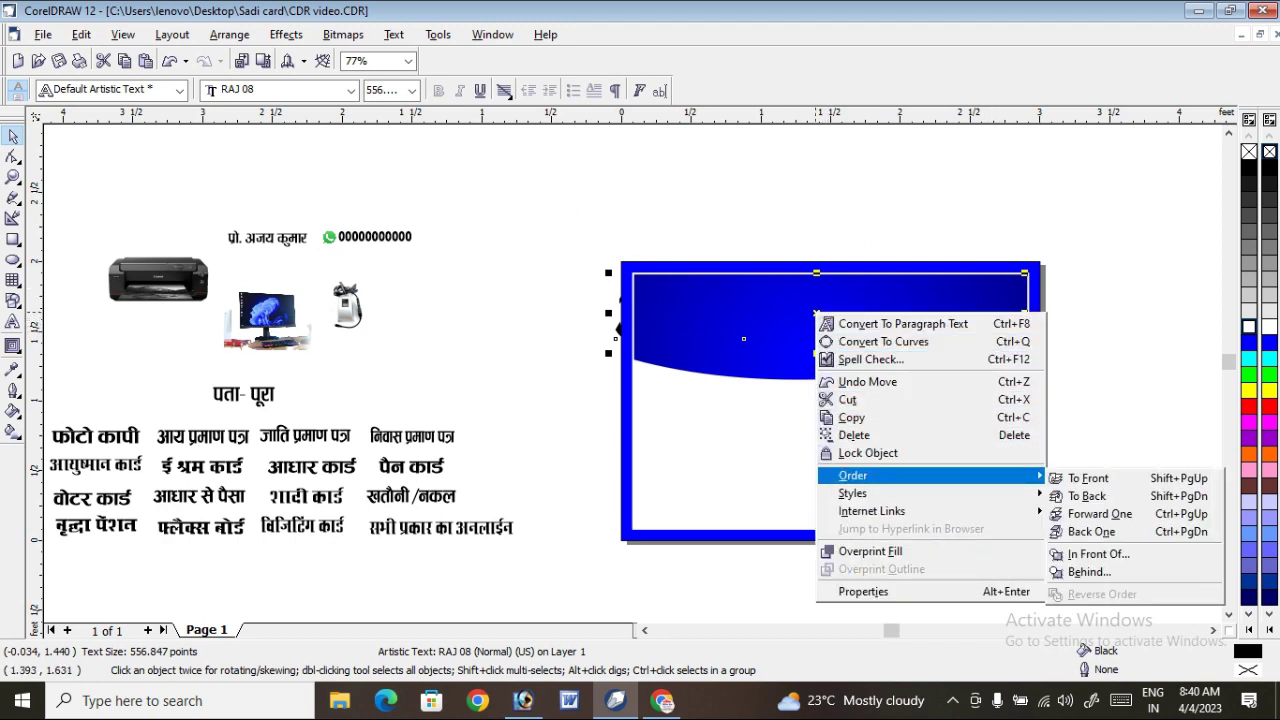
pyautogui.click(1088, 478)
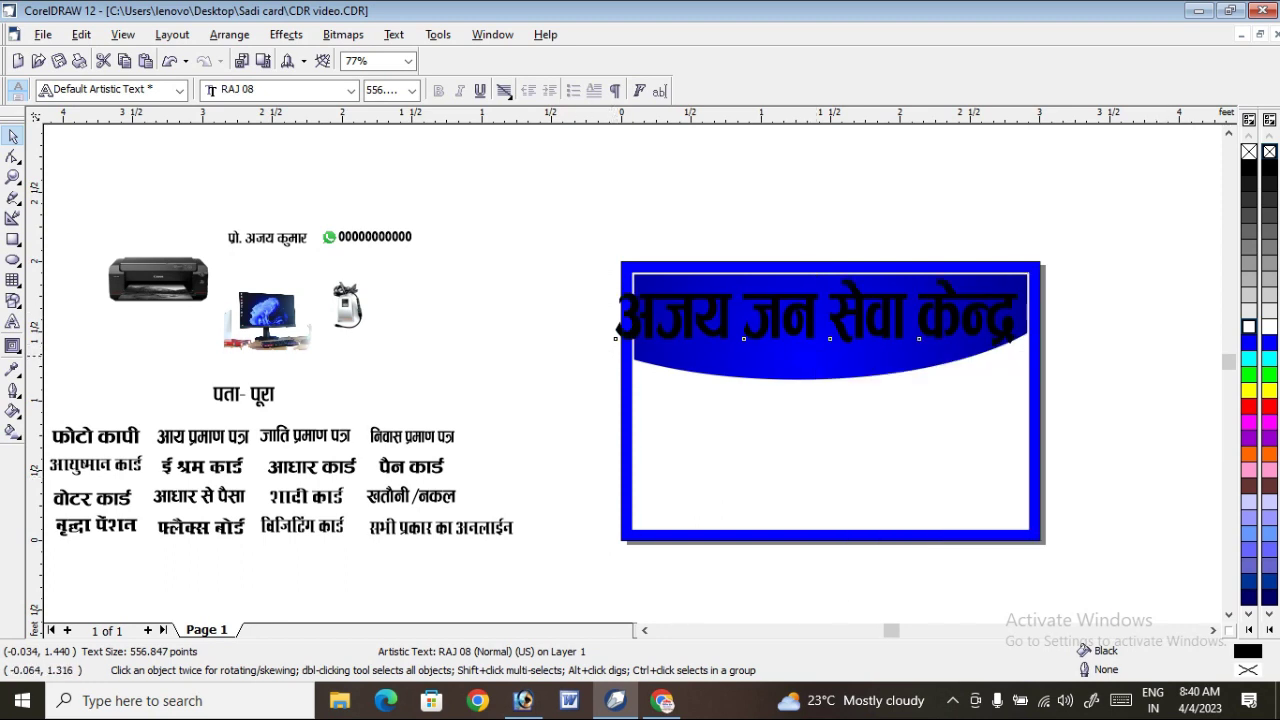
pyautogui.moveTo(609, 353)
pyautogui.mouseDown()
pyautogui.moveTo(656, 345)
pyautogui.moveTo(655, 334)
pyautogui.mouseUp()
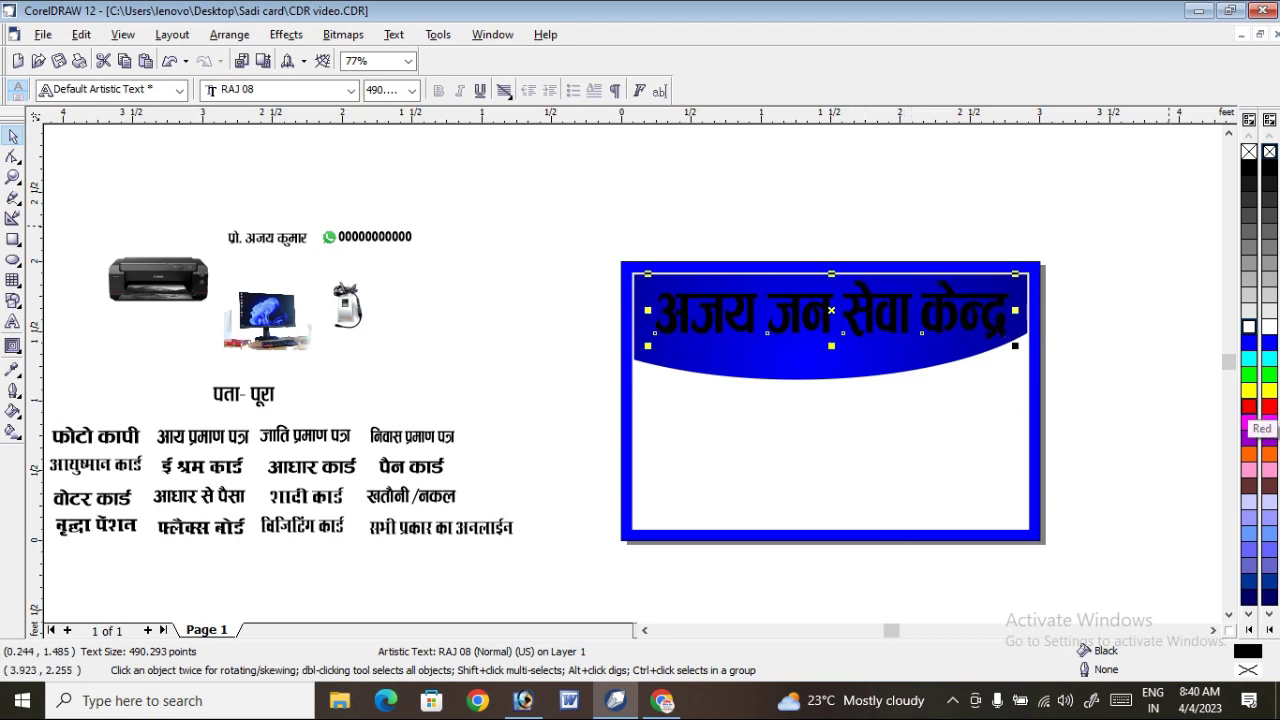
pyautogui.click(1249, 390)
# Nudge the yellow title slightly left and zoom in on the blue title band
pyautogui.click(1058, 158)
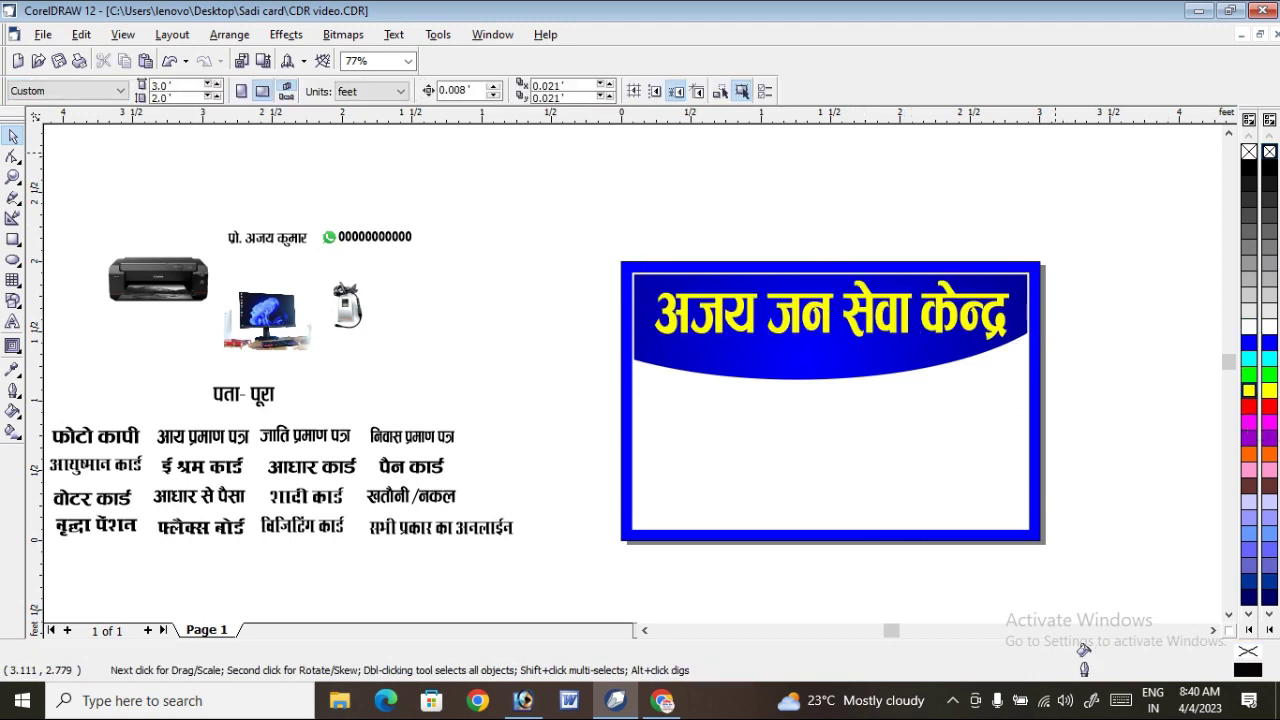
pyautogui.scroll(-1, 1058, 158)
pyautogui.click(910, 285)
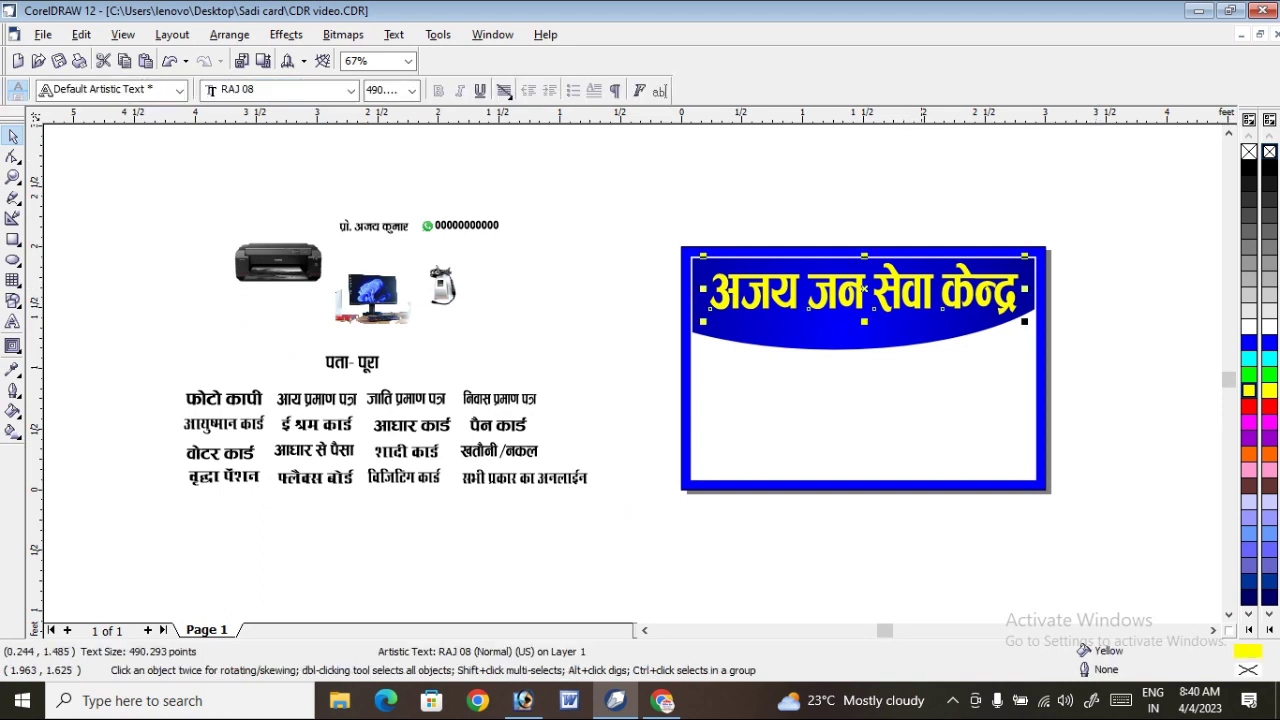
pyautogui.moveTo(711, 310); pyautogui.dragTo(703, 313)
pyautogui.click(153, 207)
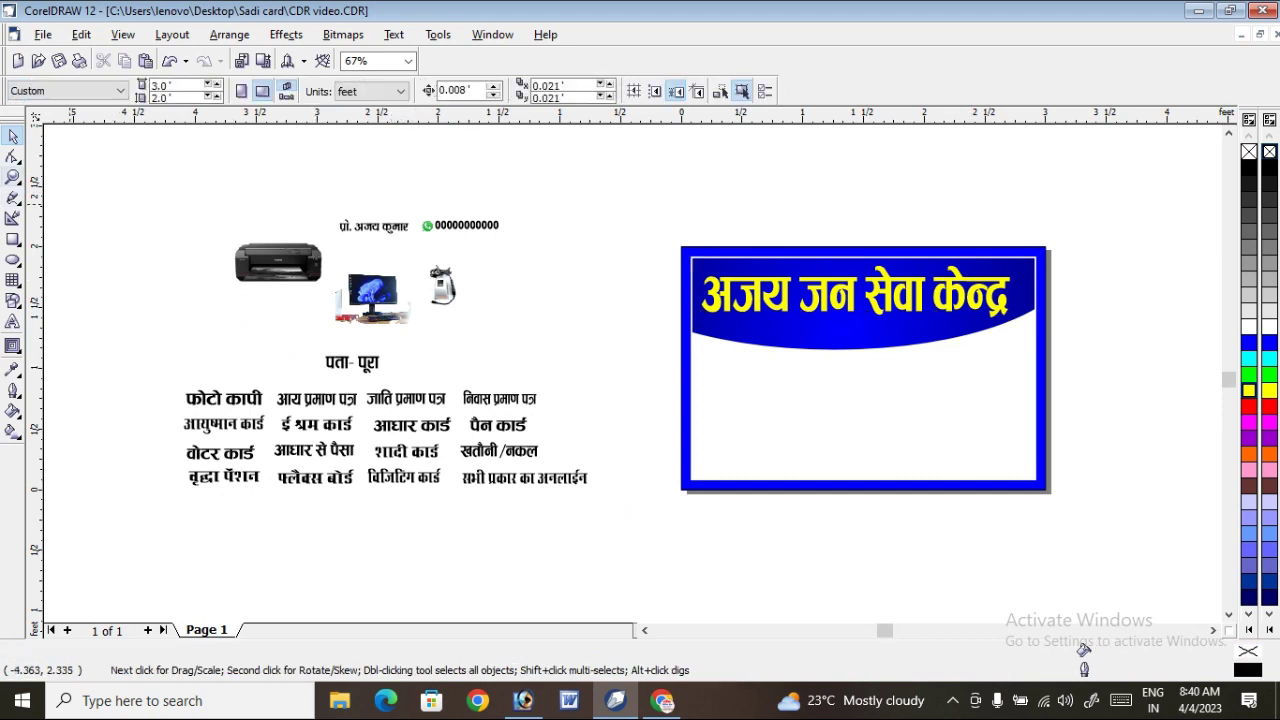
pyautogui.press('z')
pyautogui.moveTo(676, 256); pyautogui.dragTo(1070, 326)
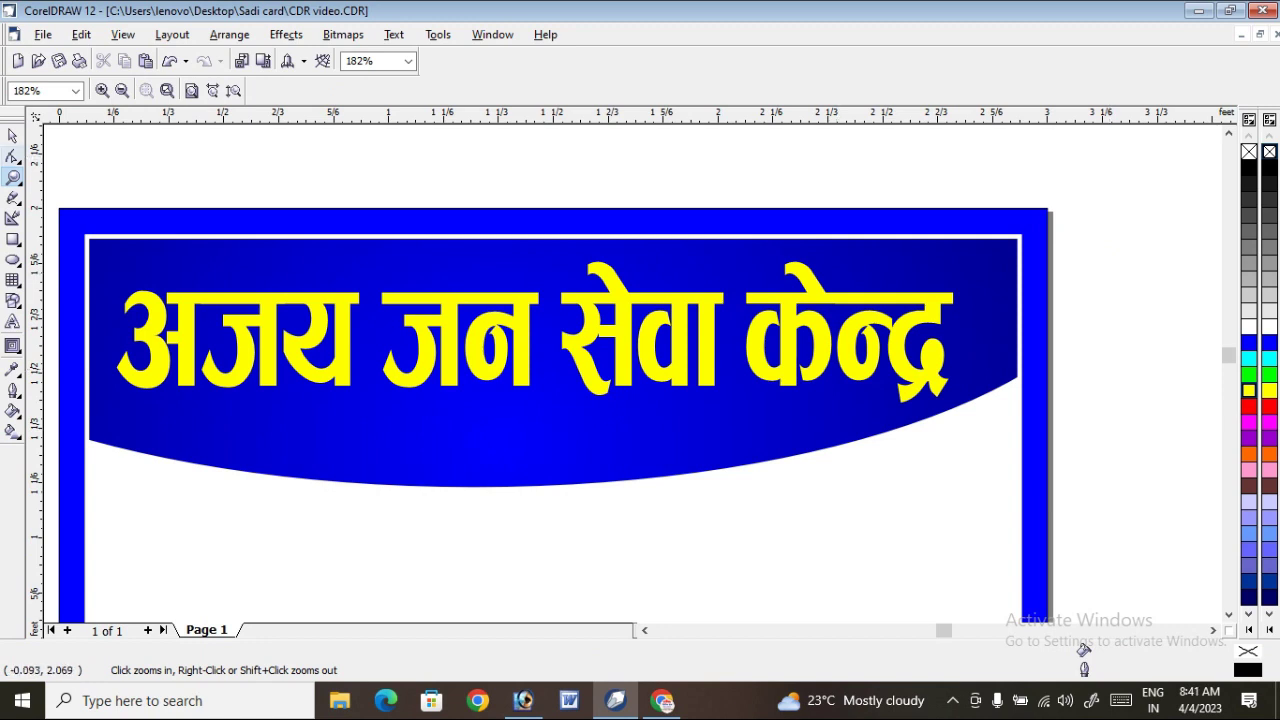
# Widen the title and give it a 0.111 in outline with rounded corners and caps, behind fill
pyautogui.click(12, 135)
pyautogui.click(943, 305)
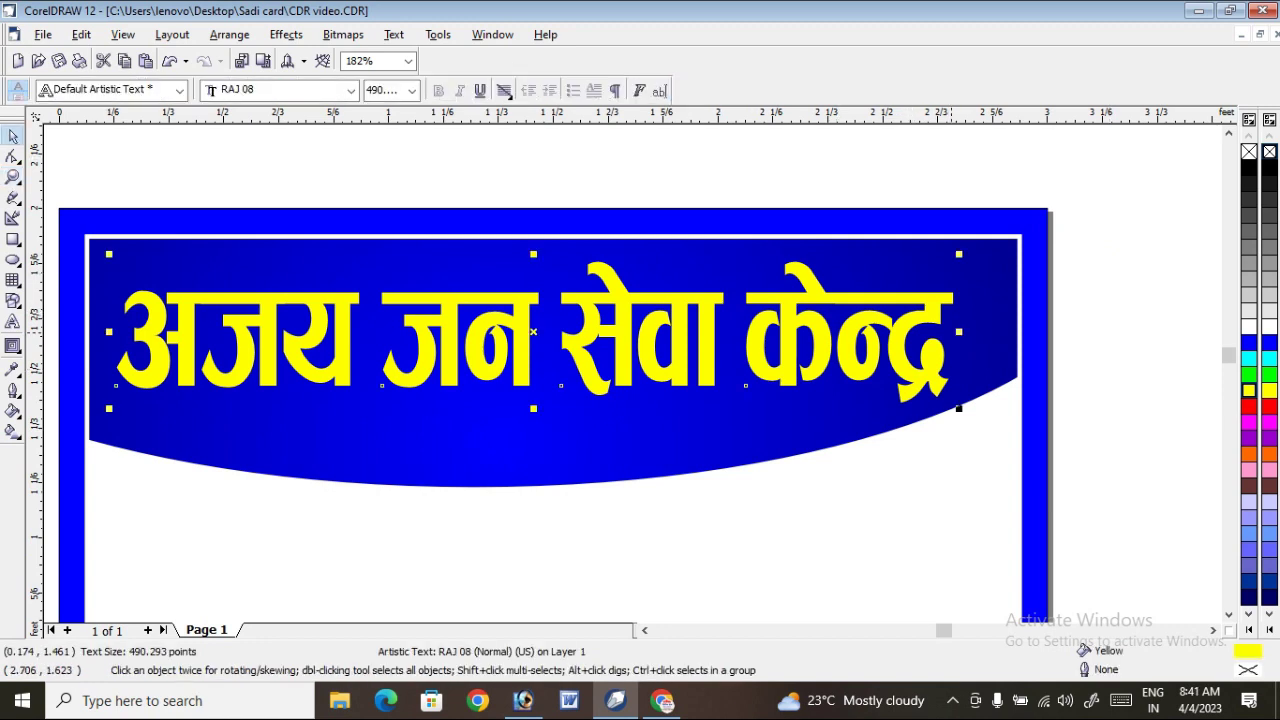
pyautogui.moveTo(958, 408)
pyautogui.mouseDown()
pyautogui.moveTo(950, 400)
pyautogui.moveTo(989, 408)
pyautogui.mouseUp()
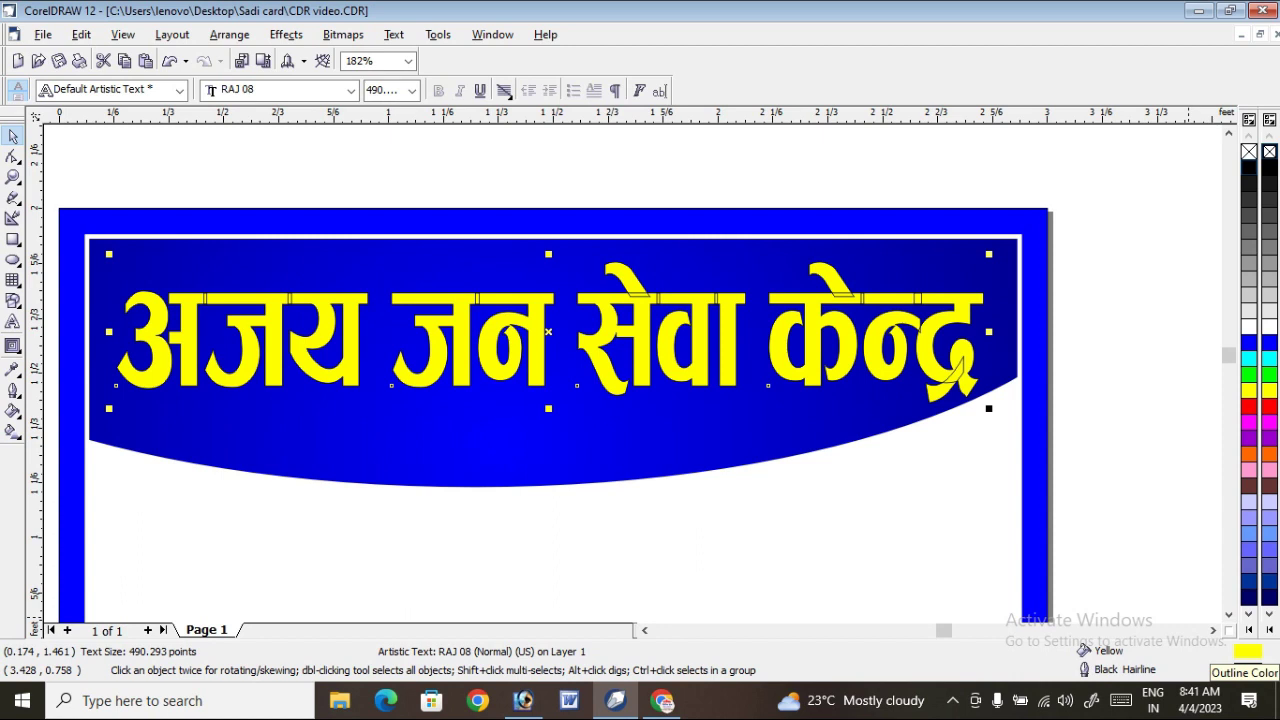
pyautogui.doubleClick(1243, 665)
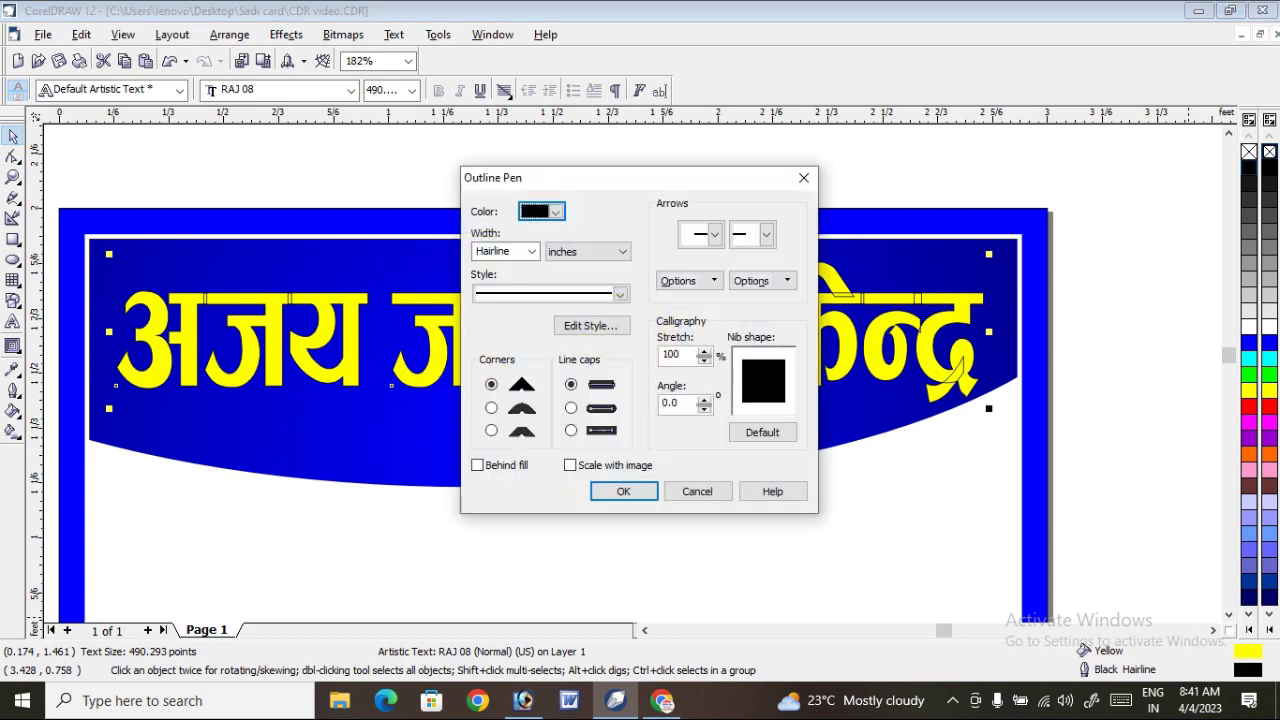
pyautogui.press('Tab')
pyautogui.hotkey('alt', 'Down')
pyautogui.press('Up')
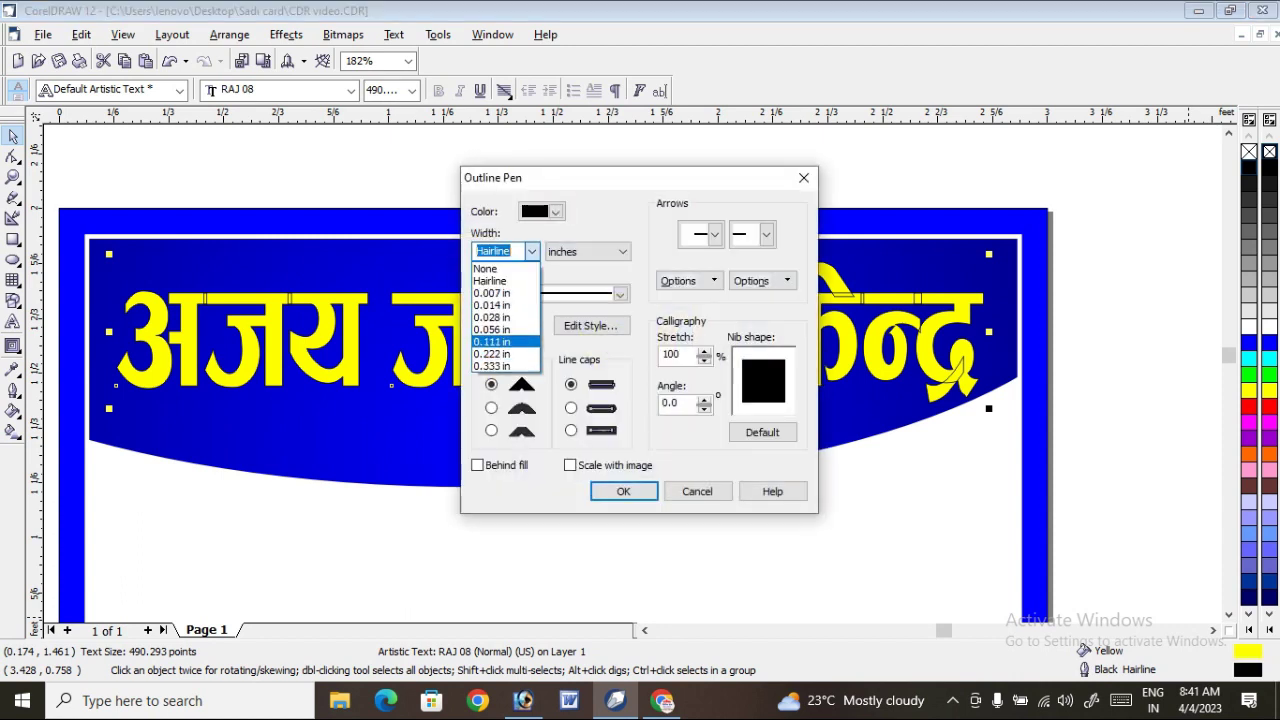
pyautogui.press('Return')
pyautogui.press('Tab')
pyautogui.press('Tab')
pyautogui.press('Tab')
pyautogui.press('Down')
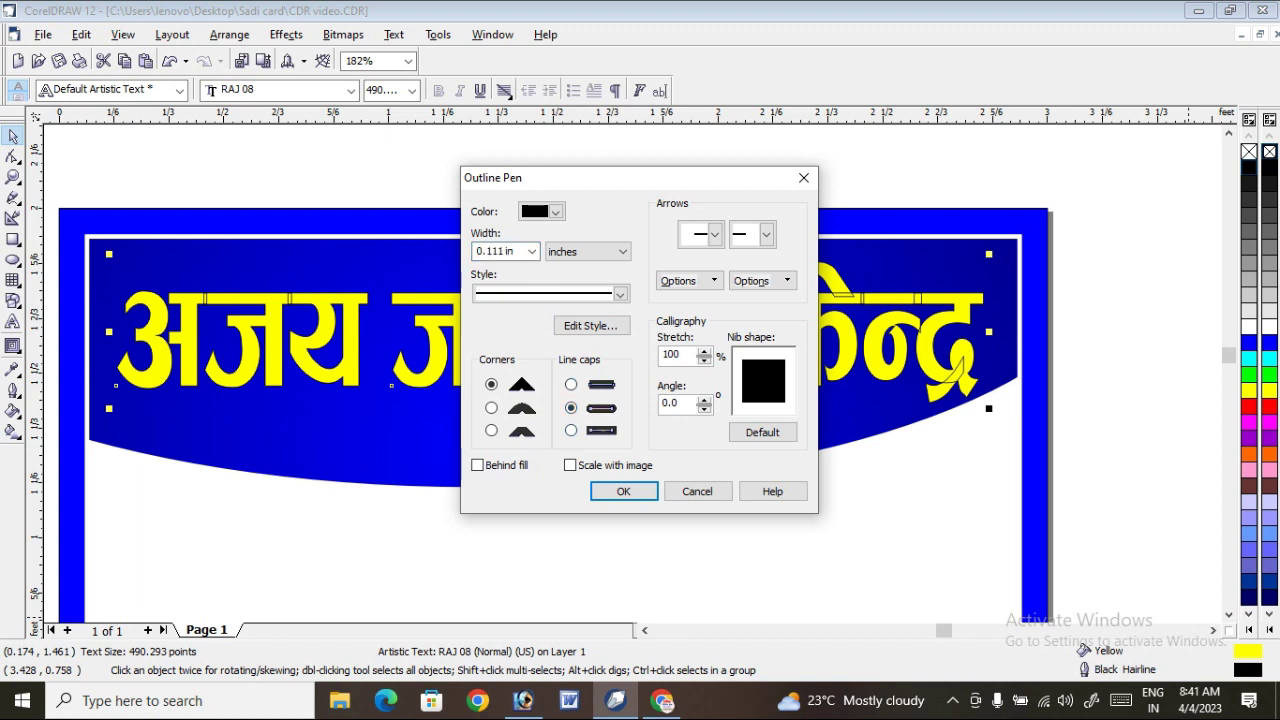
pyautogui.hotkey('shift', 'Tab')
pyautogui.press('Down')
pyautogui.press('Tab')
pyautogui.press('Tab')
pyautogui.press('space')
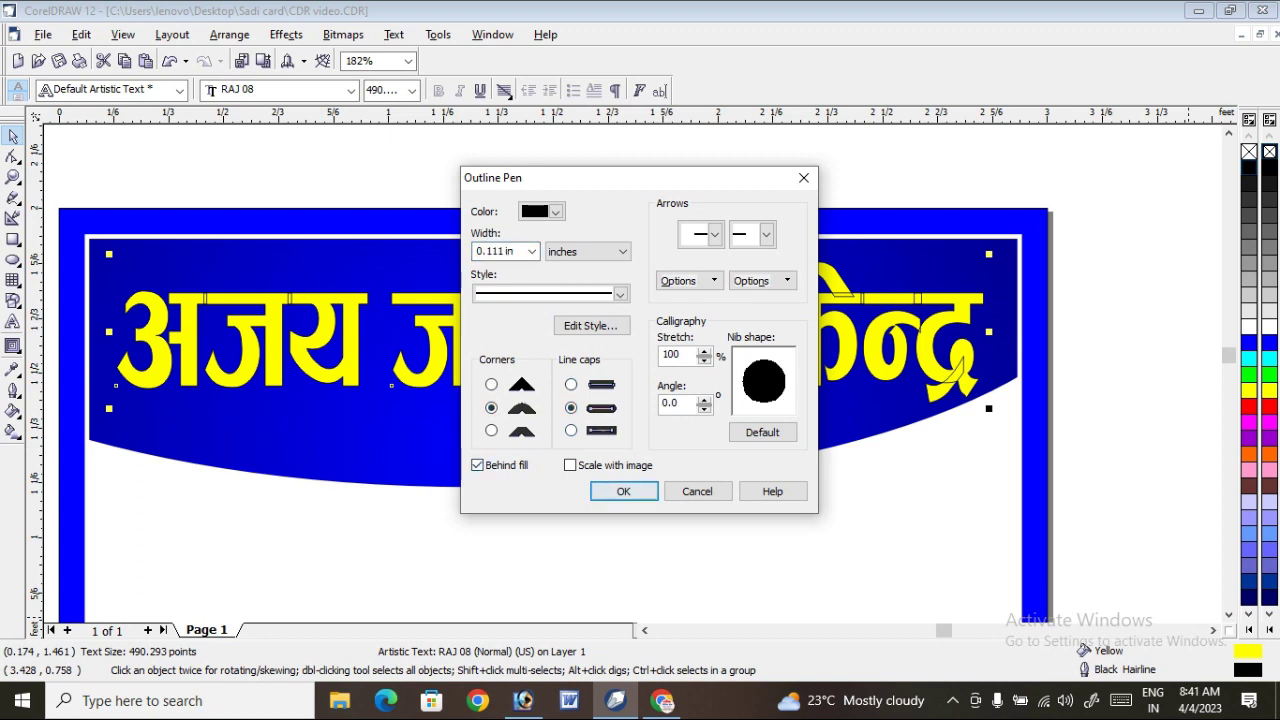
pyautogui.press('Return')
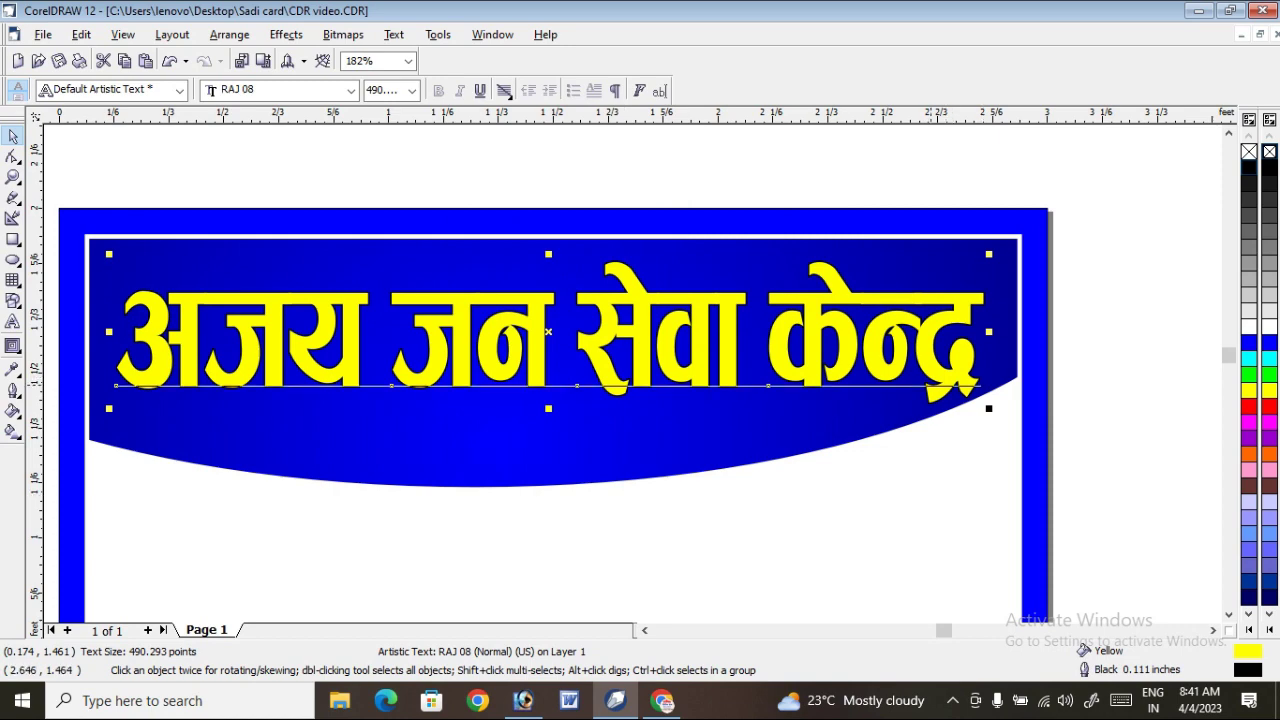
# Nudge the title into position and make its outline cyan
pyautogui.moveTo(947, 379); pyautogui.dragTo(942, 391)
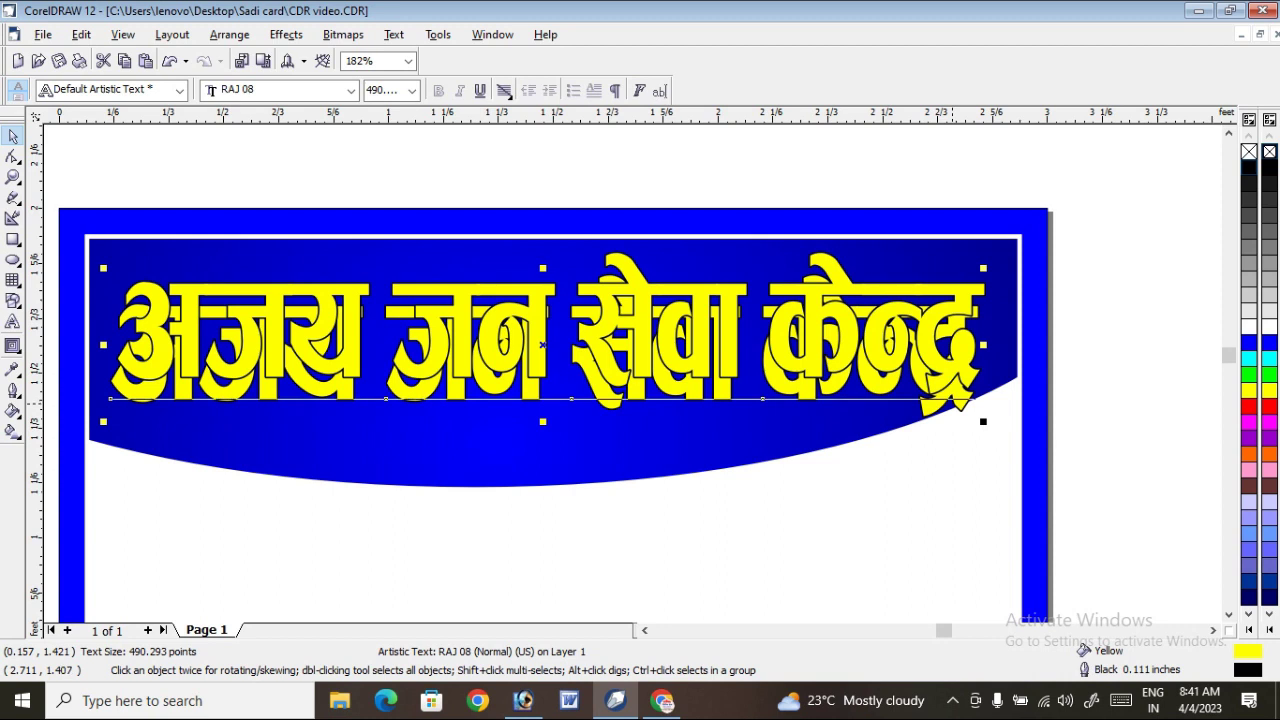
pyautogui.press('Up')
pyautogui.press('Up')
pyautogui.press('Up')
pyautogui.press('Left')
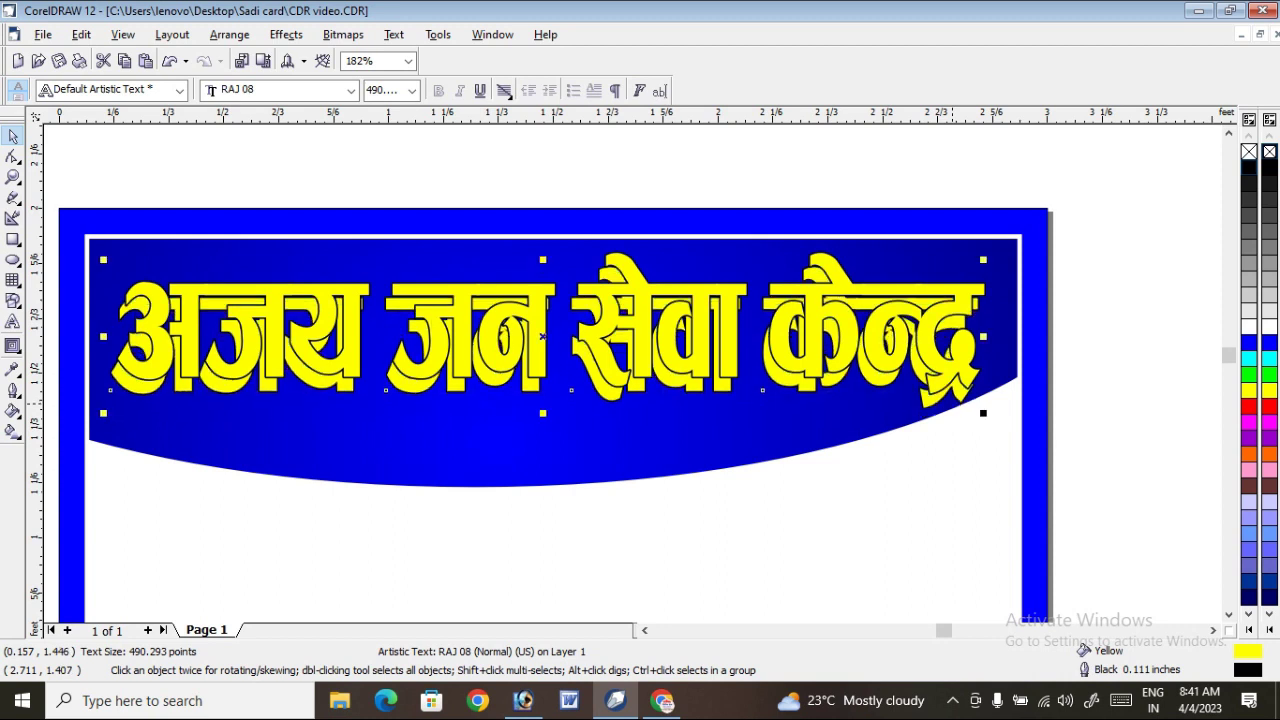
pyautogui.press('Left')
pyautogui.press('Left')
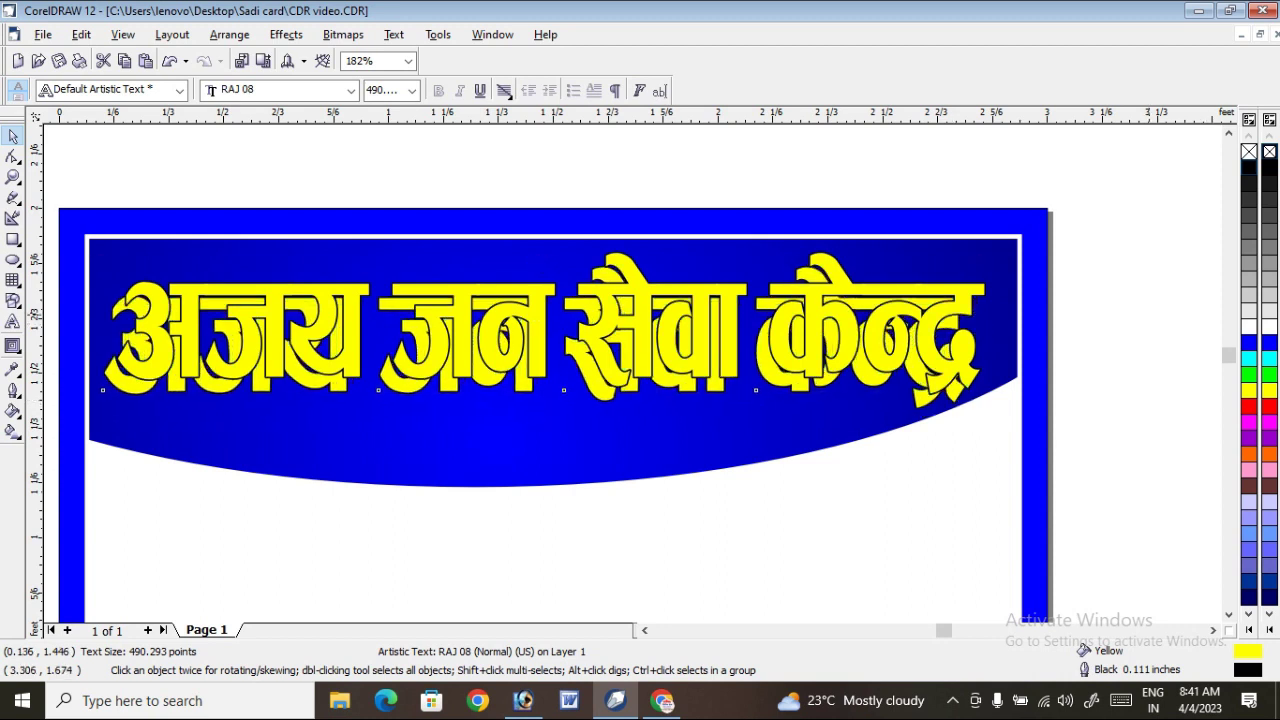
pyautogui.click(45, 545)
pyautogui.scroll(-1, 45, 545)
pyautogui.press('Tab')
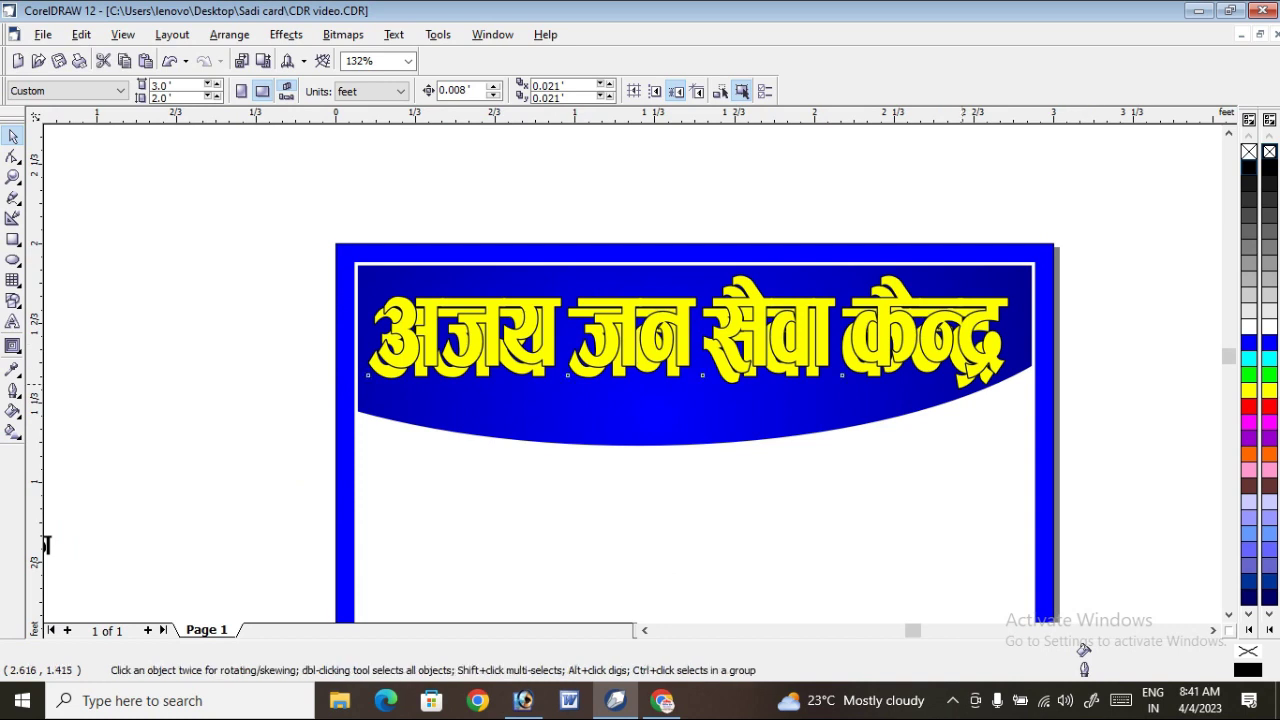
pyautogui.rightClick(1248, 358)
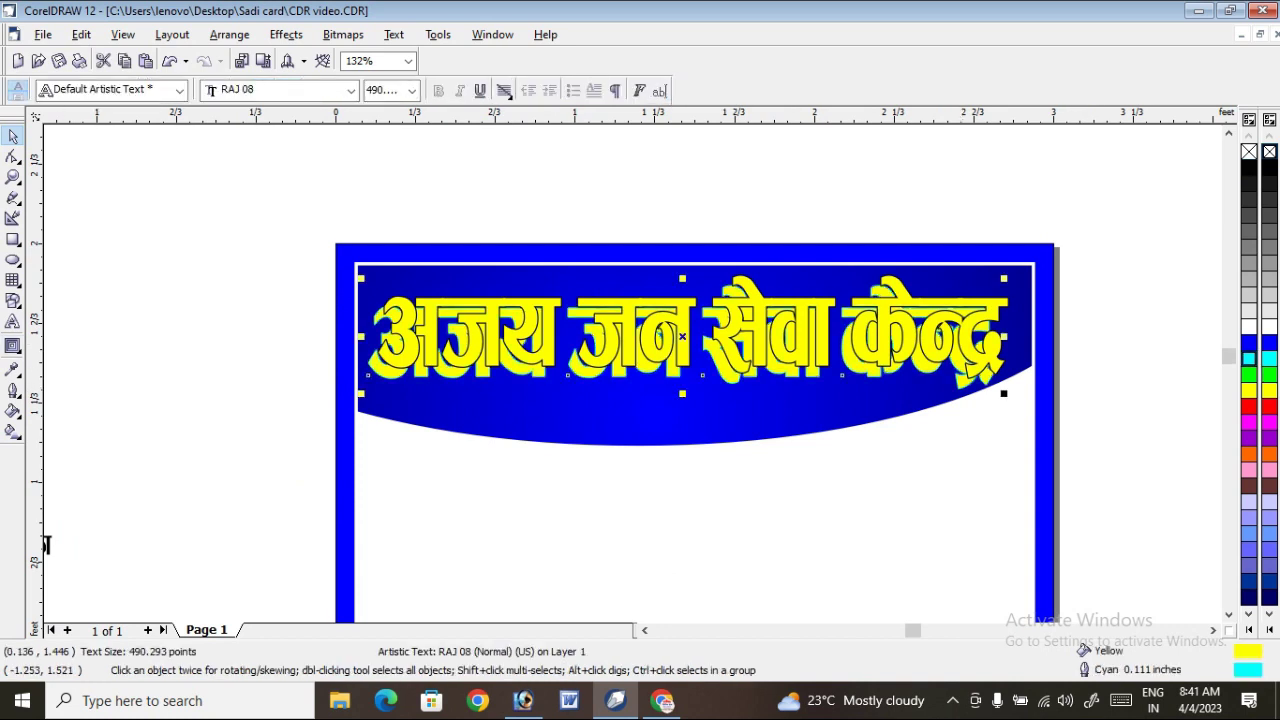
# Try a blend trail behind the title, undo it, and zoom to show all objects
pyautogui.click(13, 345)
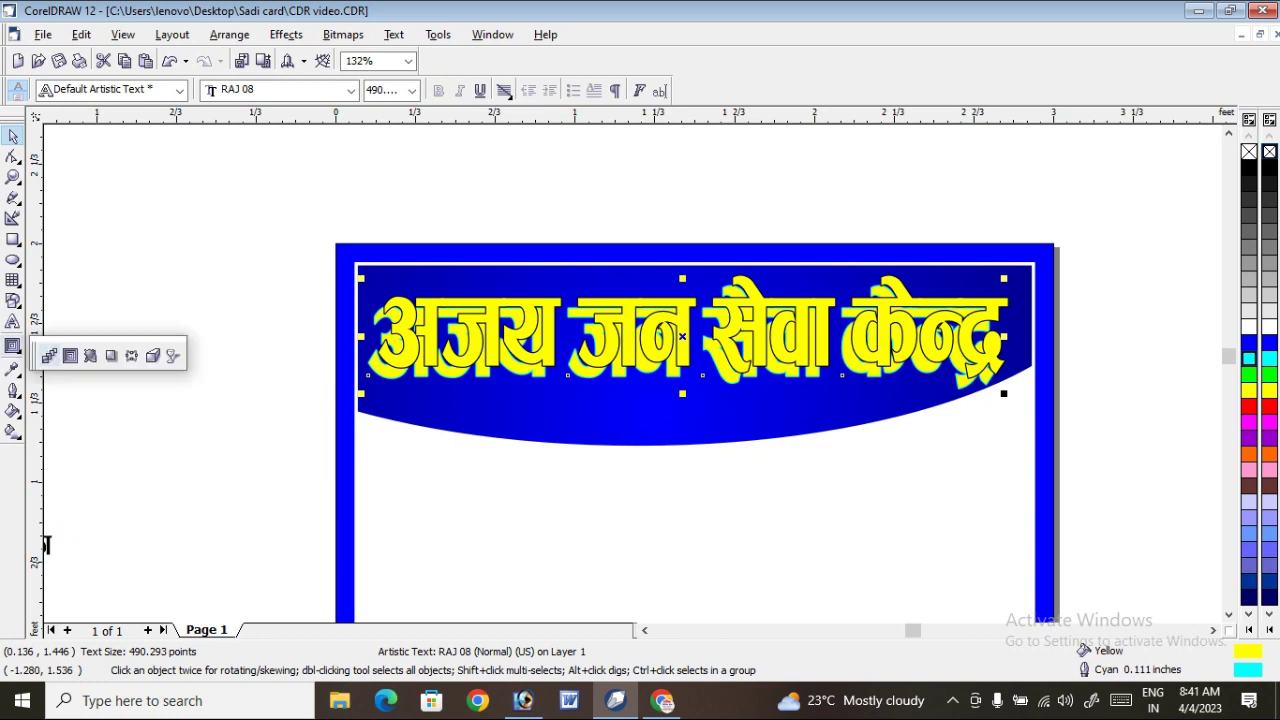
pyautogui.click(51, 354)
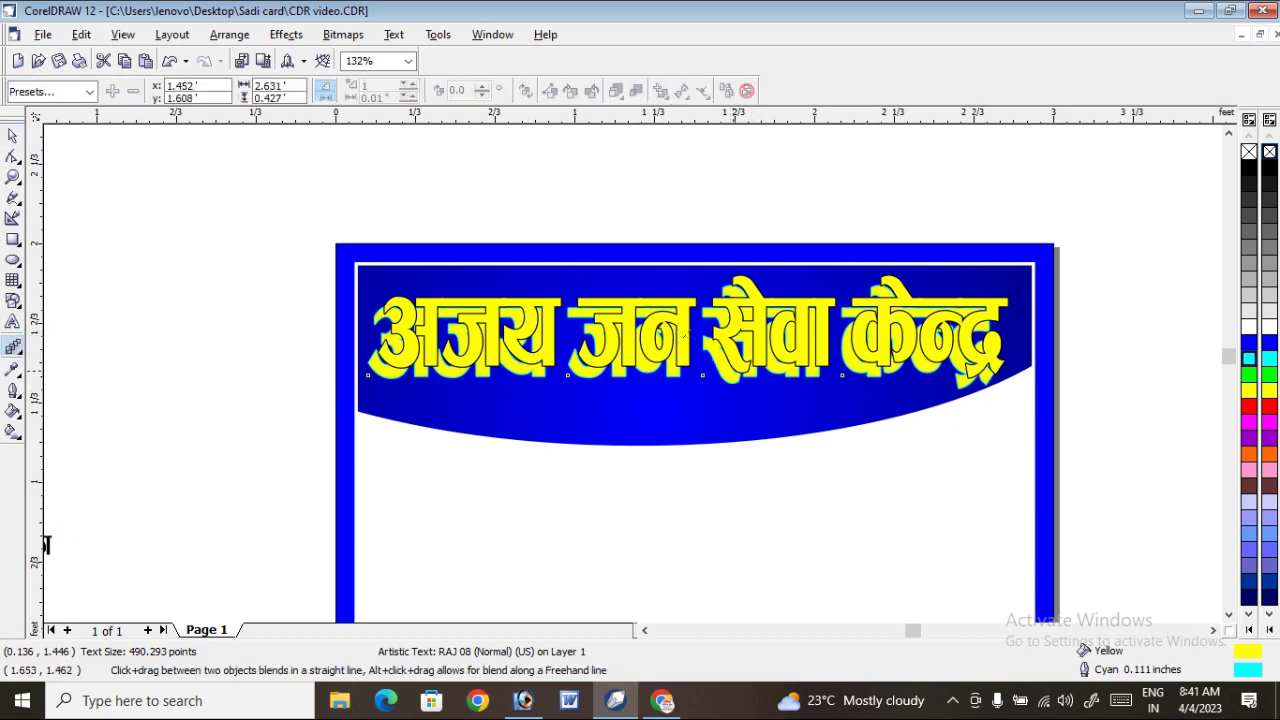
pyautogui.moveTo(415, 298); pyautogui.dragTo(686, 332)
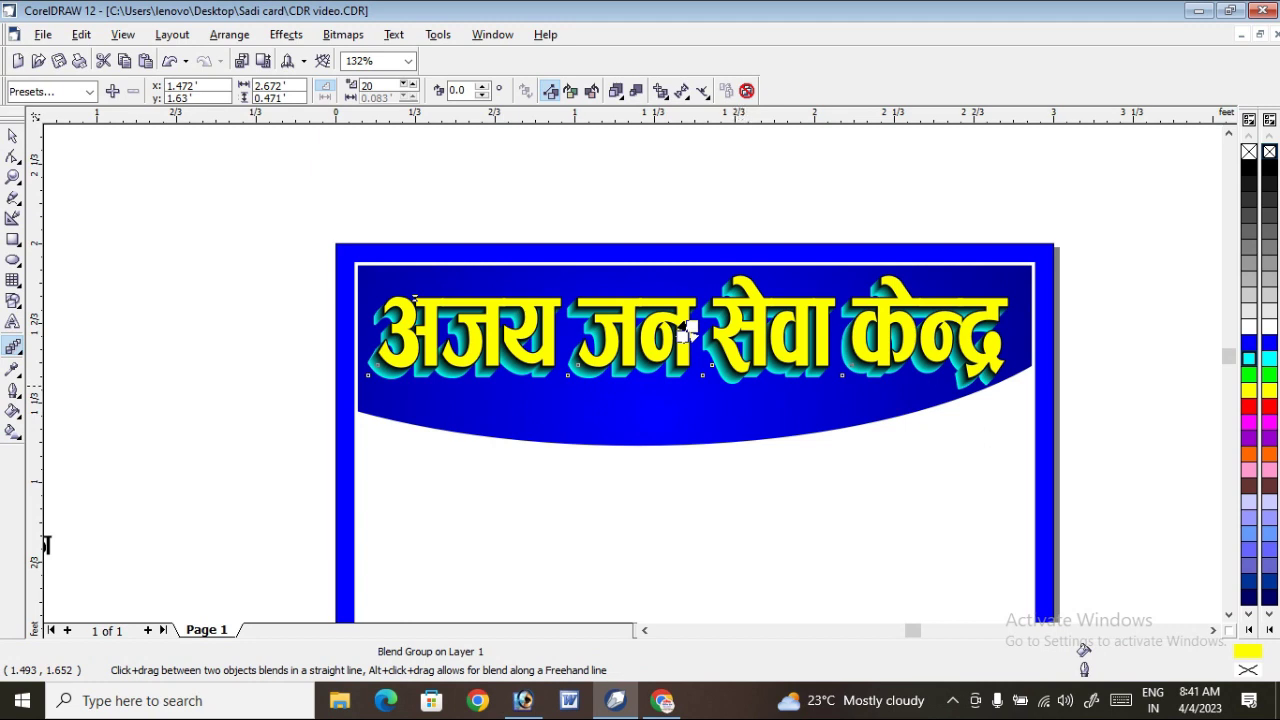
pyautogui.hotkey('ctrl', 'z')
pyautogui.click(13, 135)
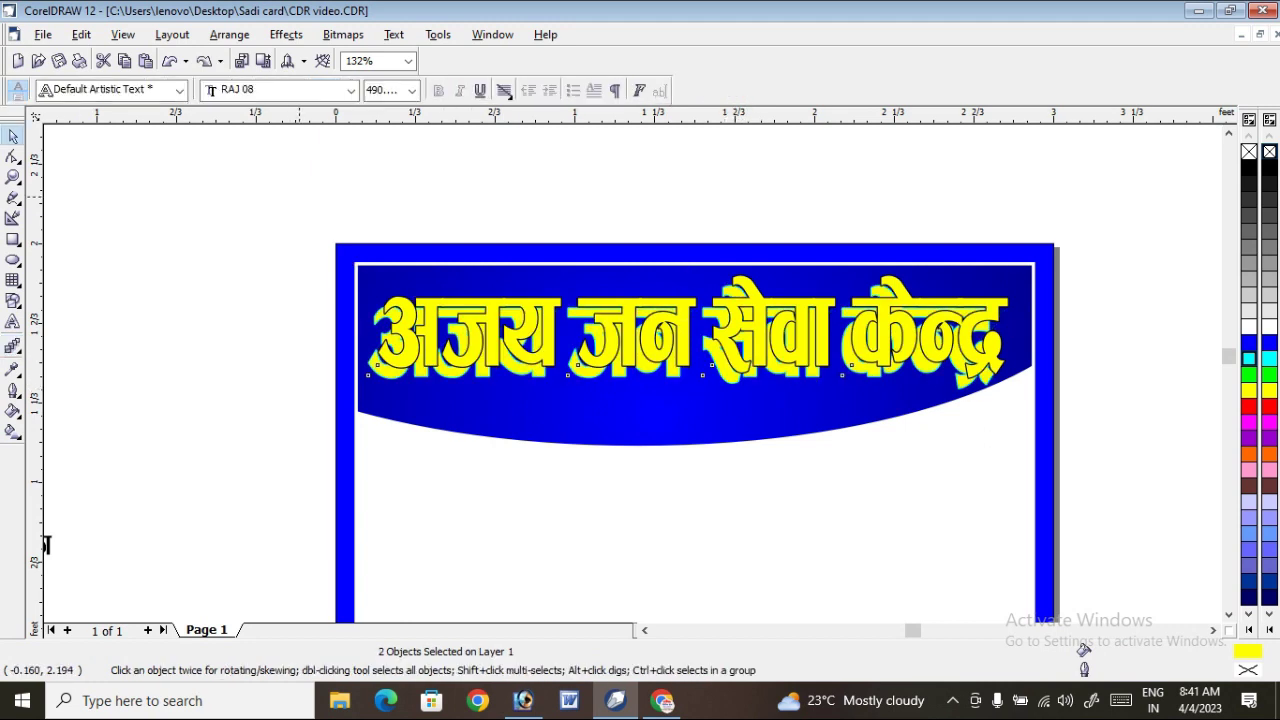
pyautogui.press('Escape')
pyautogui.press('F4')
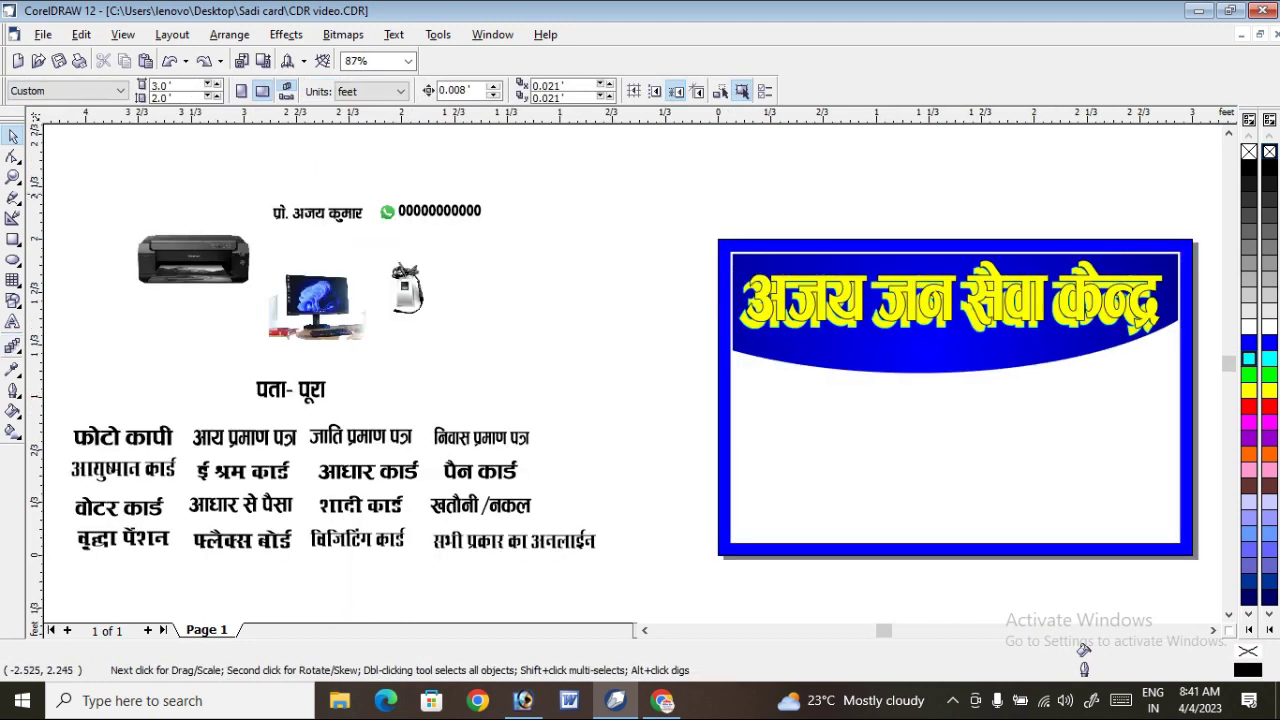
# Move the name and WhatsApp number line onto the banner top and bring it to the front
pyautogui.moveTo(400, 213)
pyautogui.mouseDown()
pyautogui.moveTo(861, 252)
pyautogui.moveTo(853, 242)
pyautogui.mouseUp()
pyautogui.press('z')
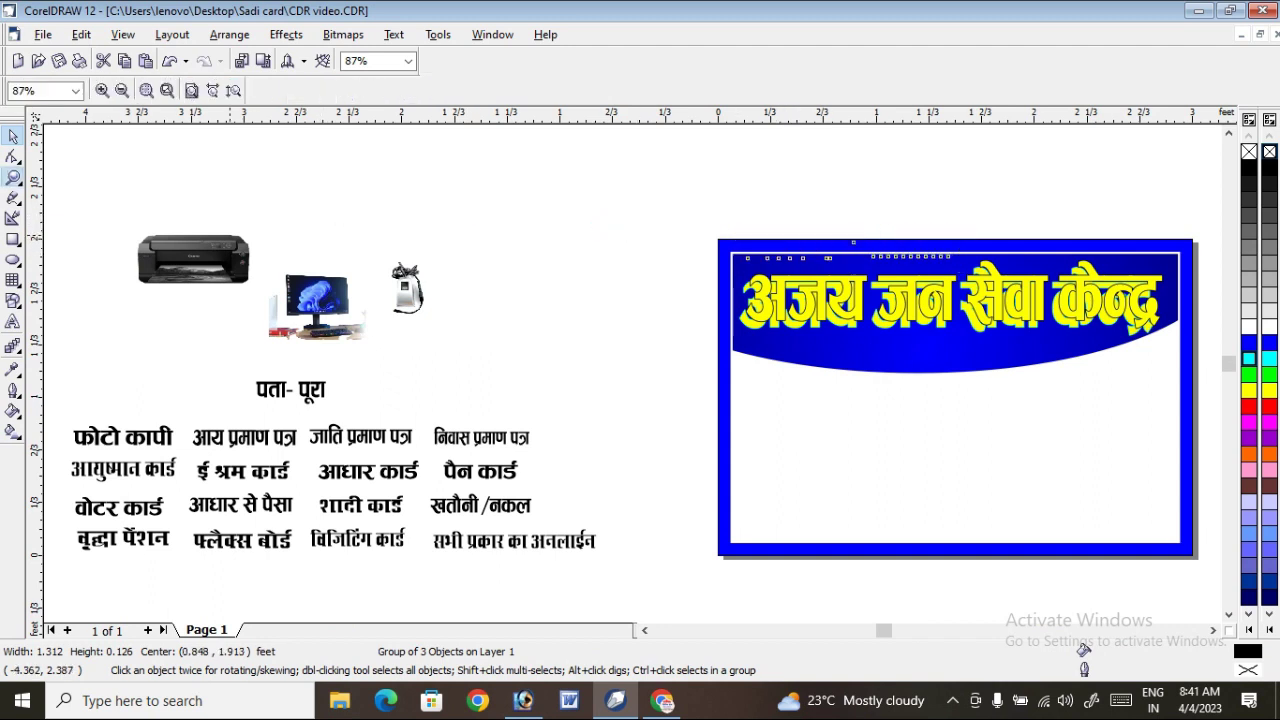
pyautogui.moveTo(717, 215); pyautogui.dragTo(1088, 335)
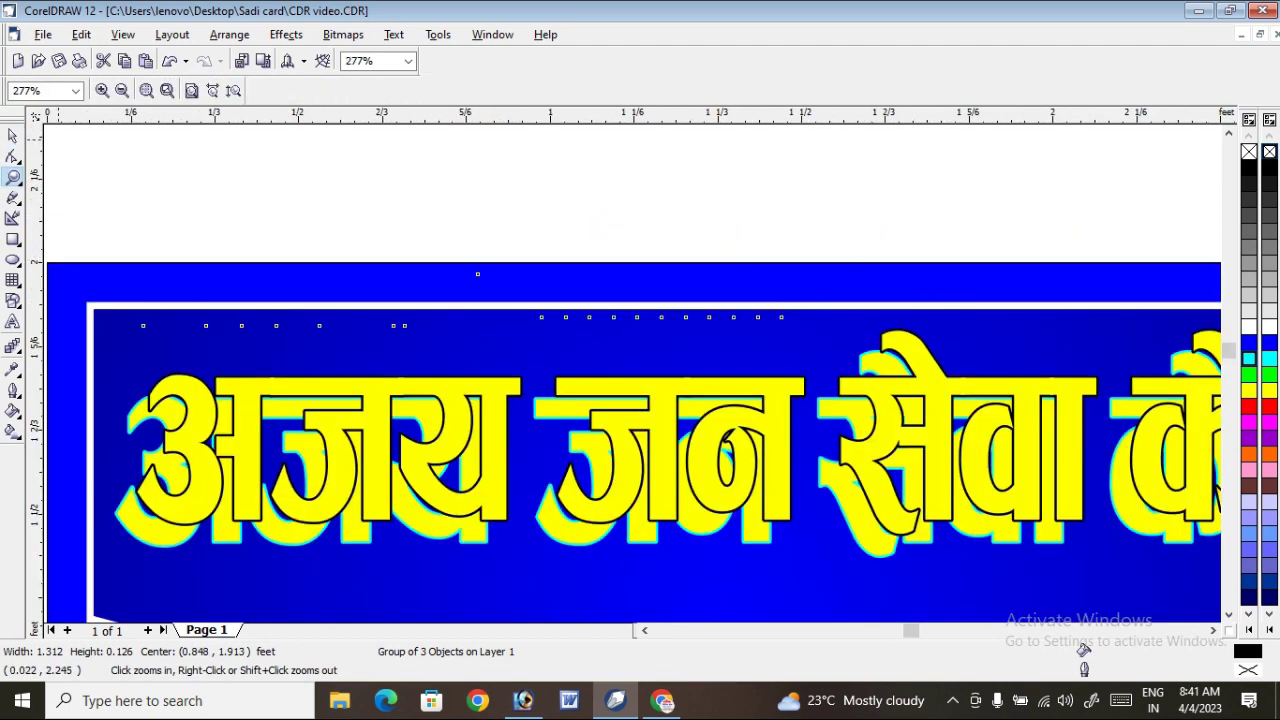
pyautogui.press('space')
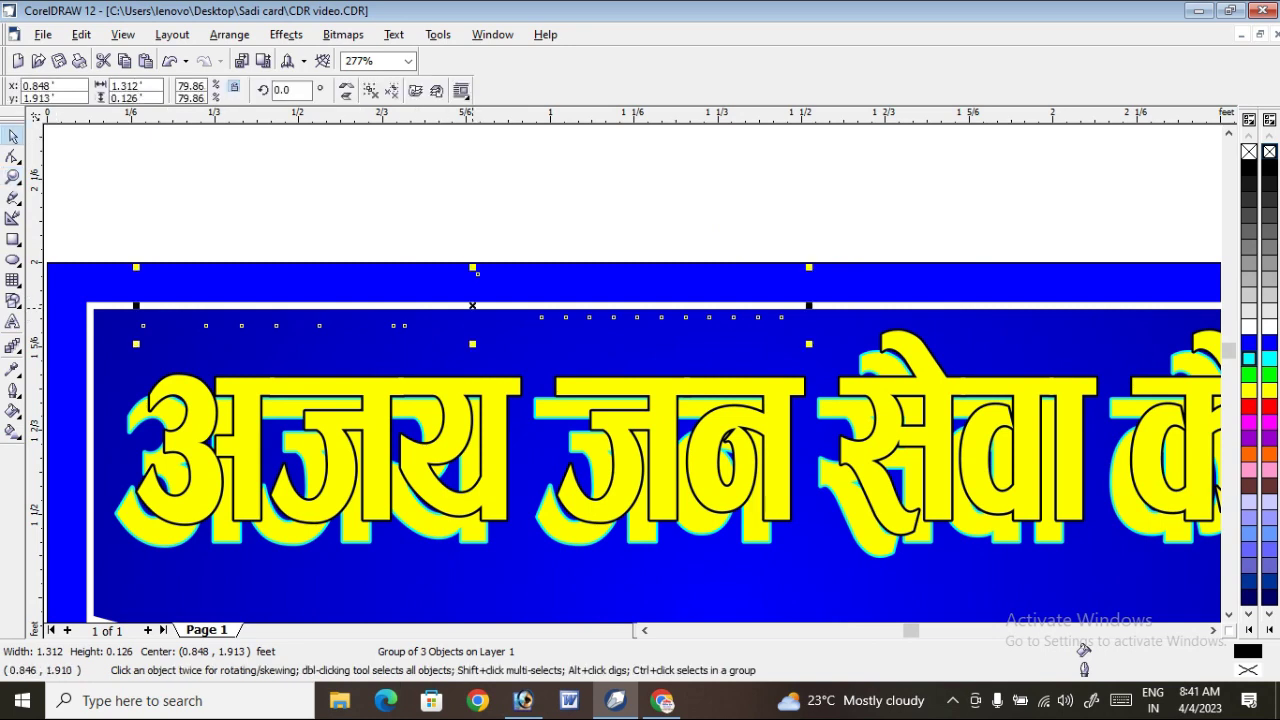
pyautogui.rightClick(472, 307)
pyautogui.moveTo(540, 489)
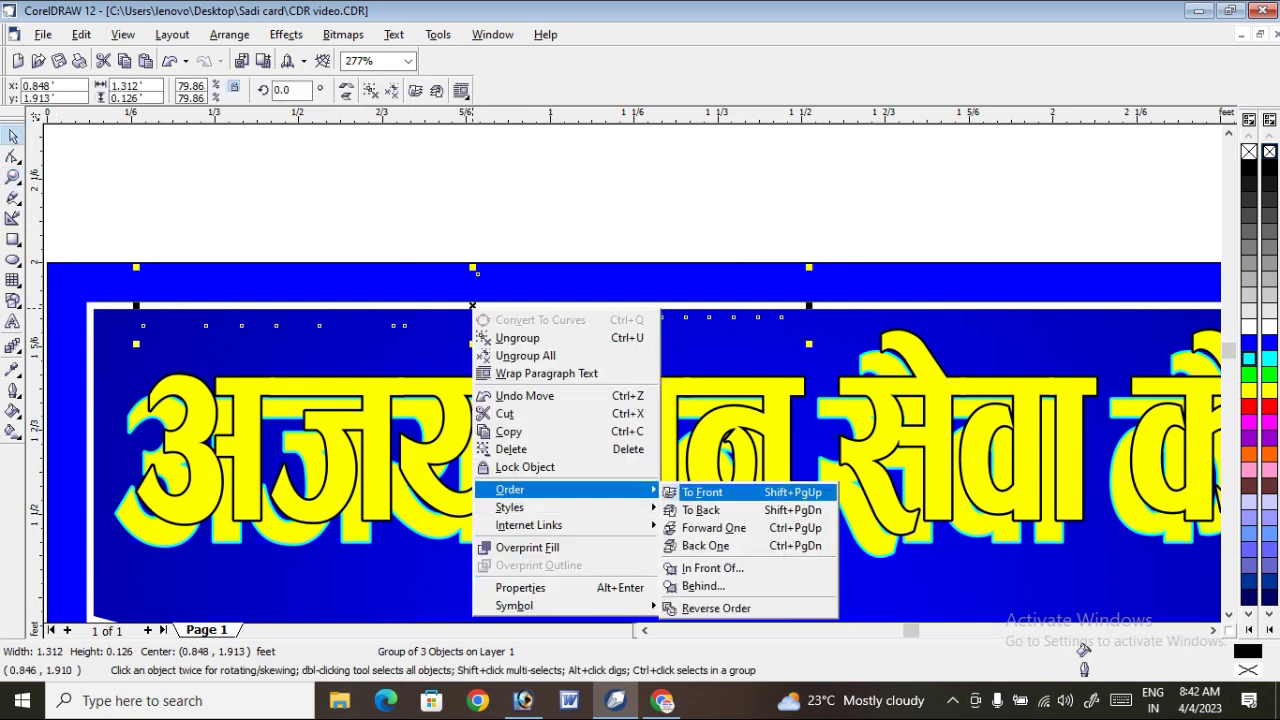
pyautogui.click(700, 492)
# Position the name line just above the title and make it white
pyautogui.moveTo(676, 300); pyautogui.dragTo(667, 343)
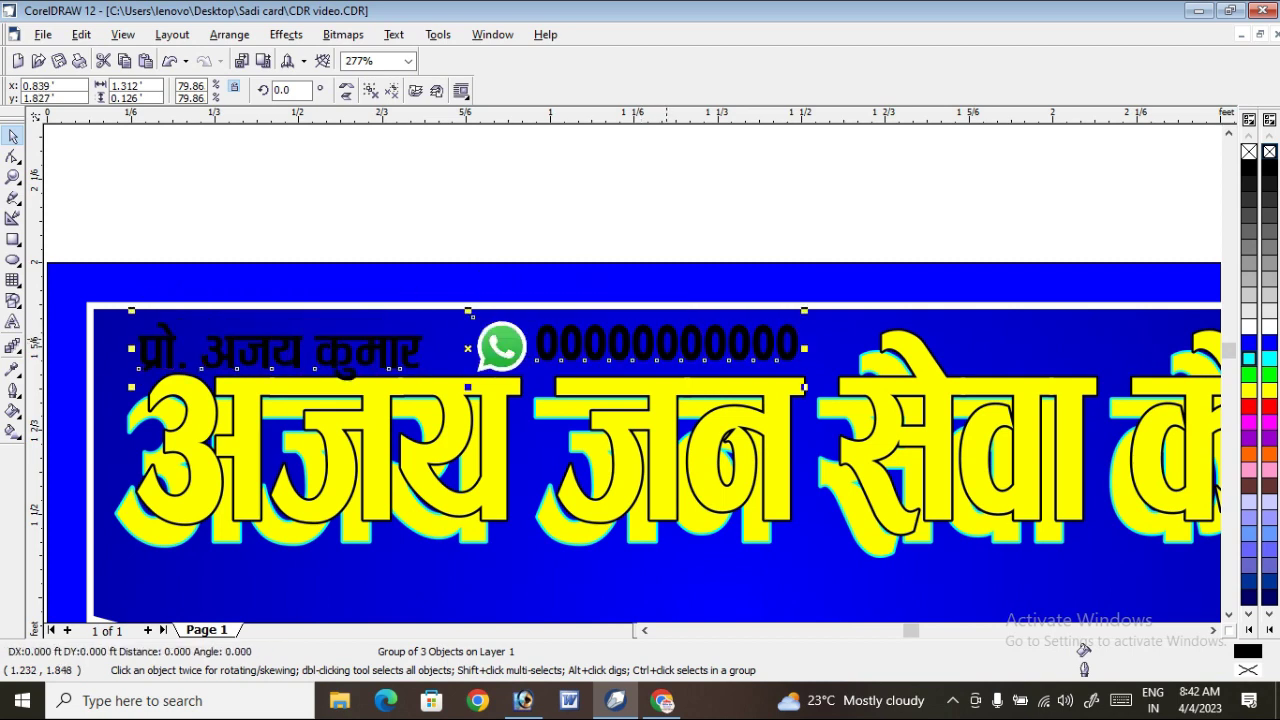
pyautogui.click(1248, 327)
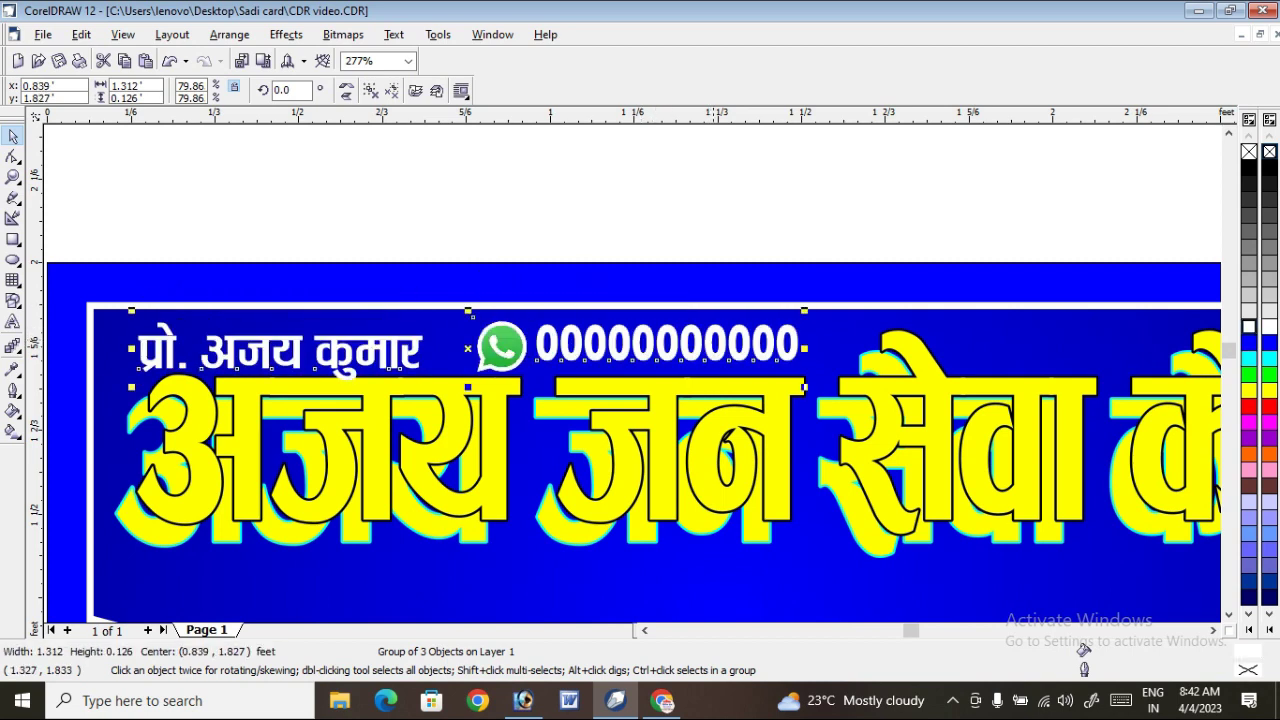
pyautogui.moveTo(715, 343); pyautogui.dragTo(718, 336)
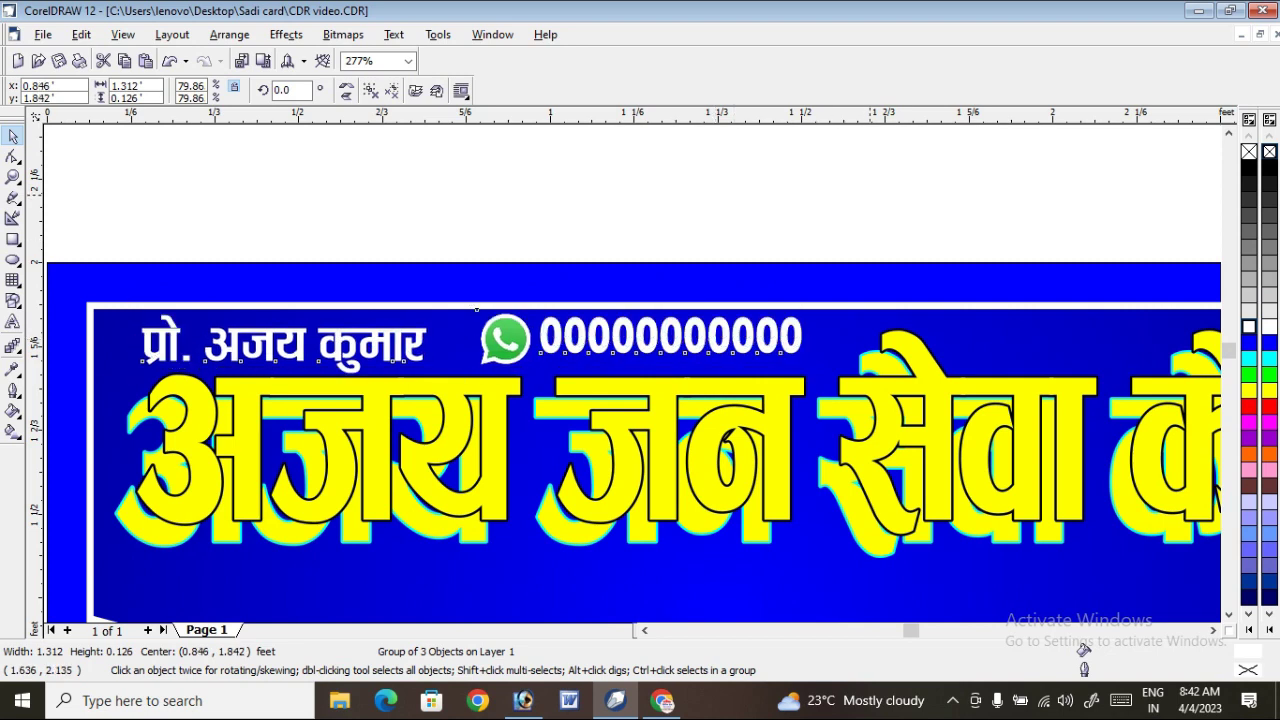
pyautogui.click(868, 195)
pyautogui.scroll(-1, 868, 195)
pyautogui.scroll(-2, 870, 198)
pyautogui.scroll(-1, 886, 158)
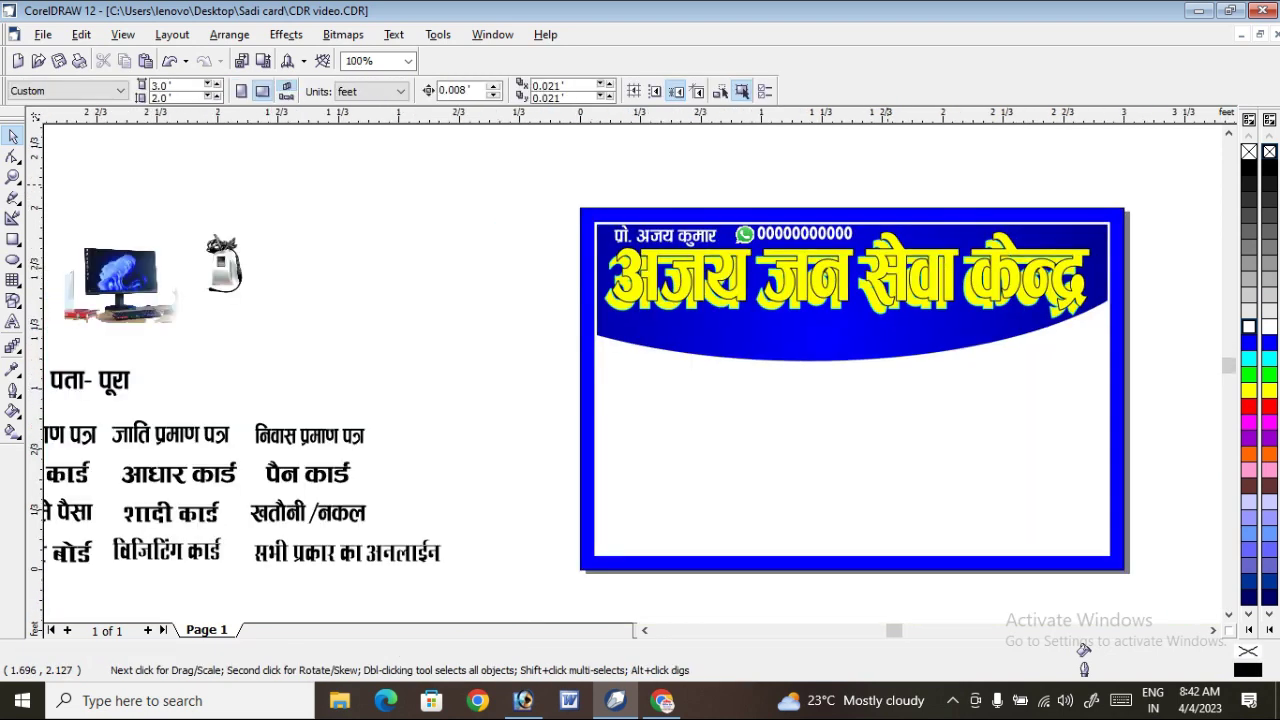
# Select all the device images and service labels and bring them to the front
pyautogui.scroll(-3, 935, 218)
pyautogui.click(455, 225)
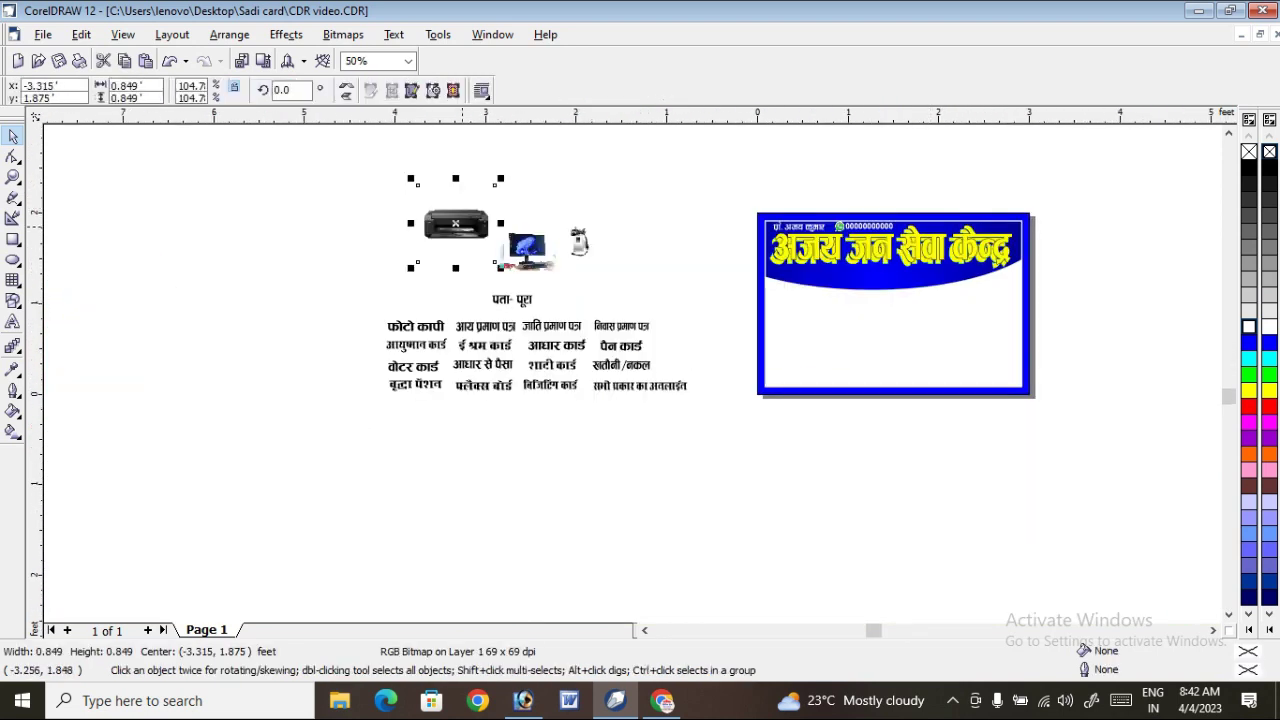
pyautogui.moveTo(460, 225); pyautogui.dragTo(997, 296)
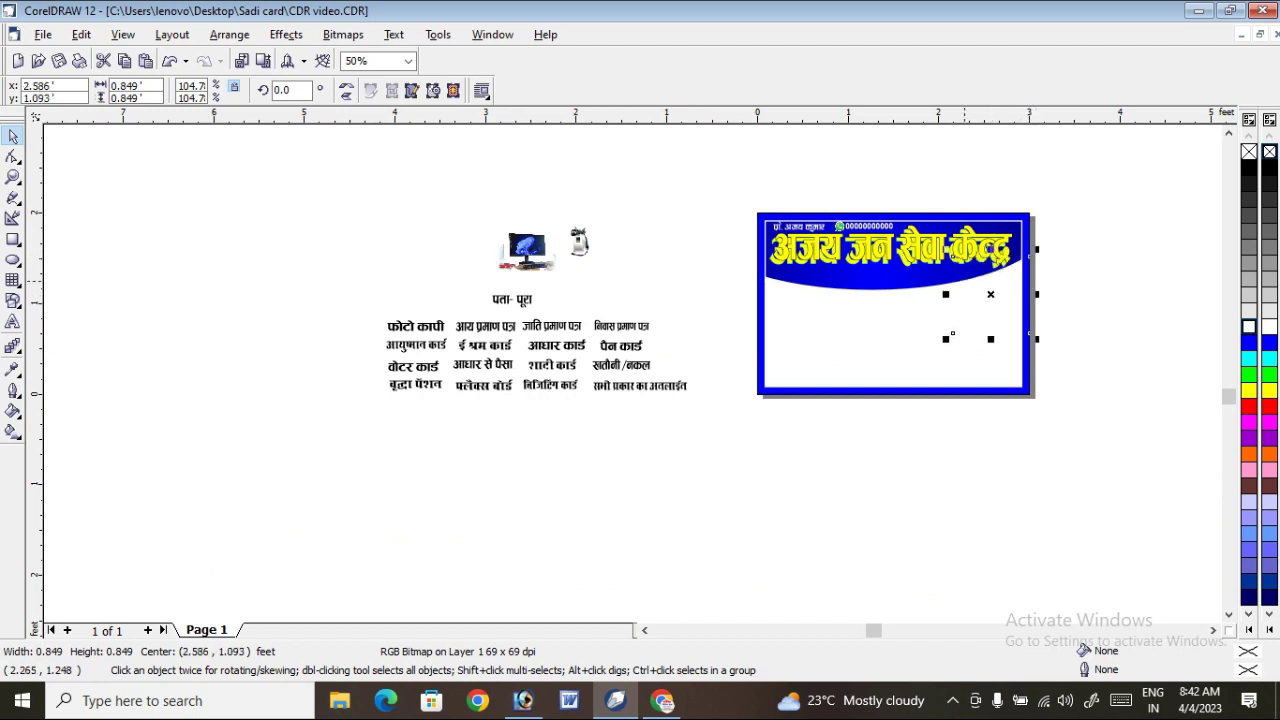
pyautogui.hotkey('ctrl', 'z')
pyautogui.moveTo(283, 159); pyautogui.dragTo(759, 469)
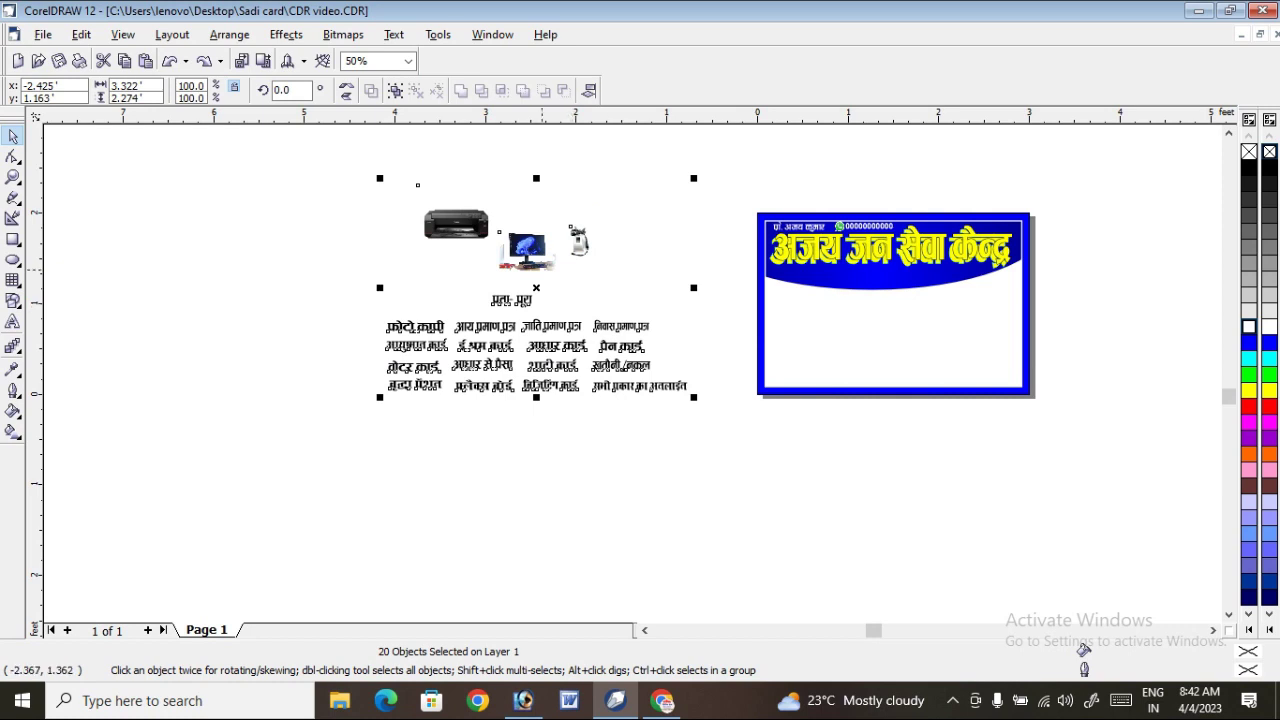
pyautogui.rightClick(536, 288)
pyautogui.moveTo(628, 445)
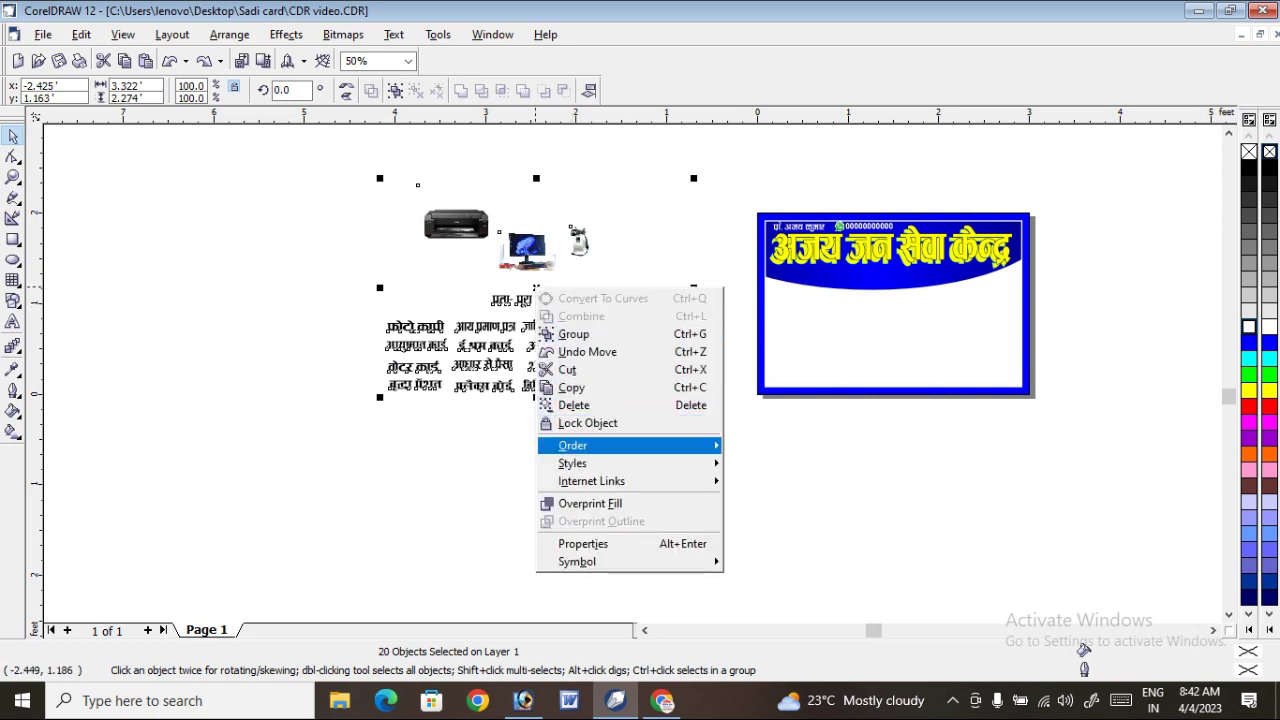
pyautogui.click(765, 448)
pyautogui.press('Escape')
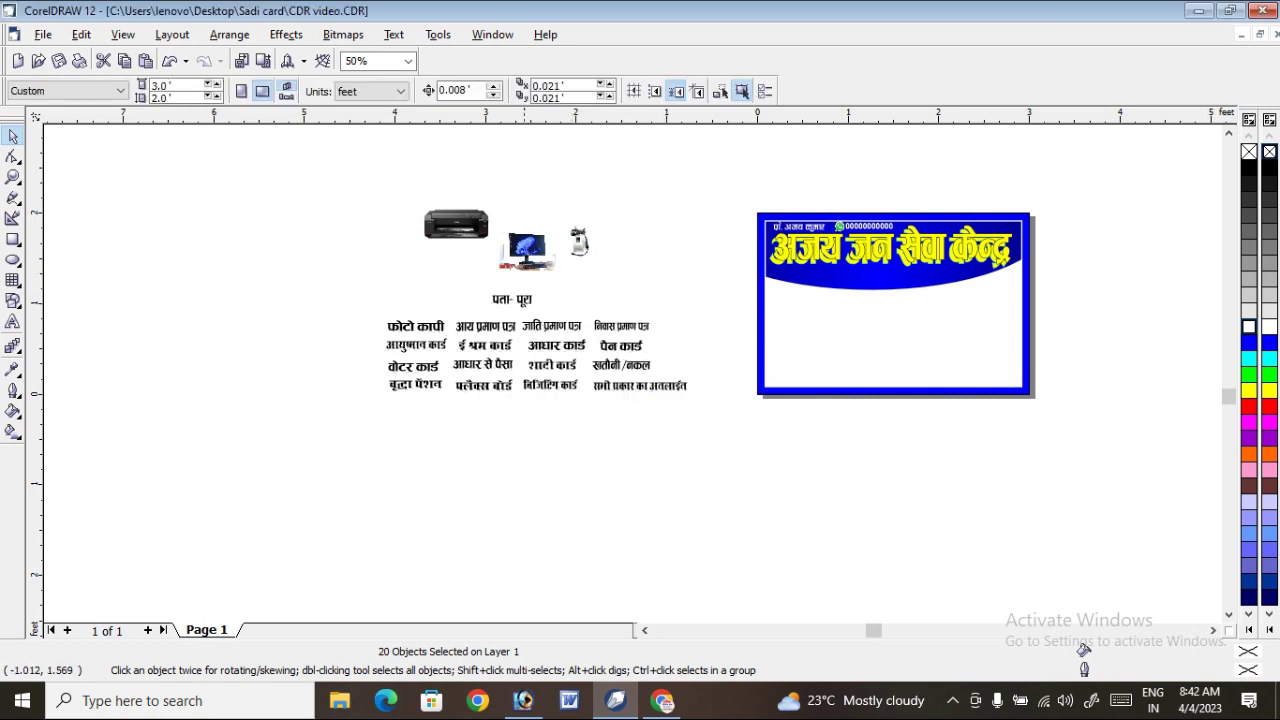
# Move the printer onto the card's right and the computer and scanner onto its left
pyautogui.click(444, 220)
pyautogui.moveTo(443, 219); pyautogui.dragTo(983, 298)
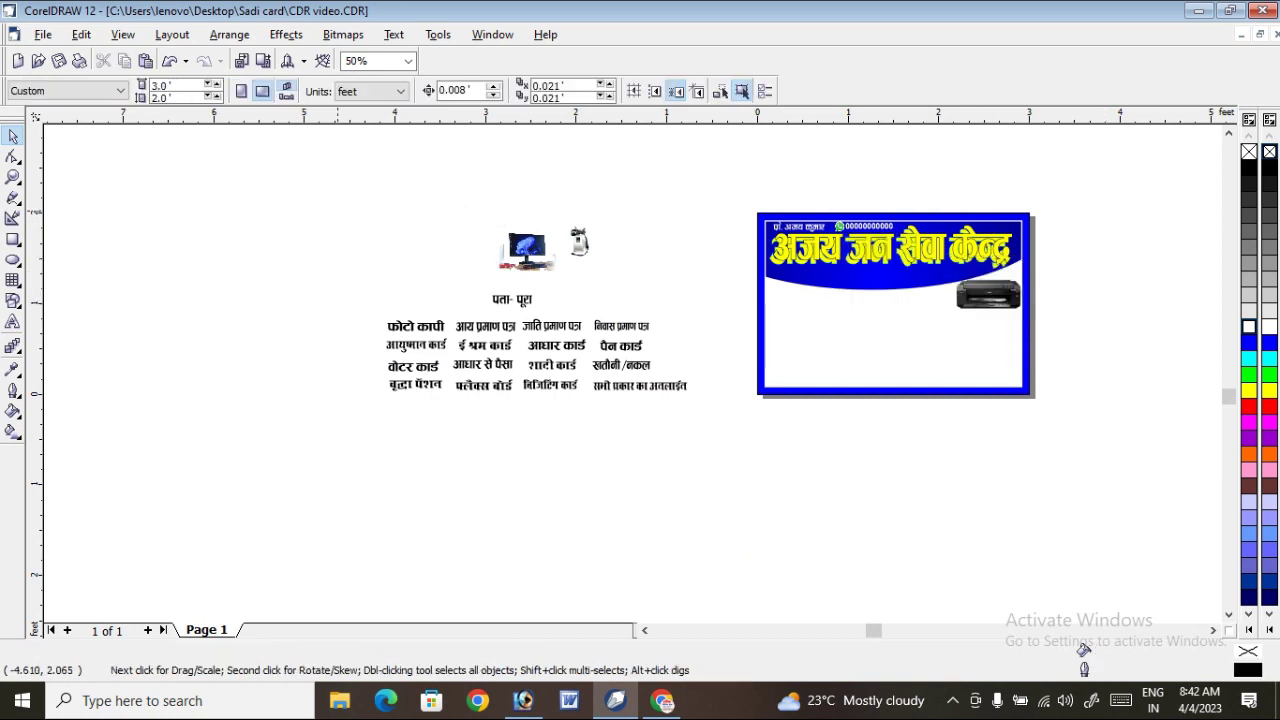
pyautogui.click(527, 246)
pyautogui.moveTo(527, 246); pyautogui.dragTo(790, 297)
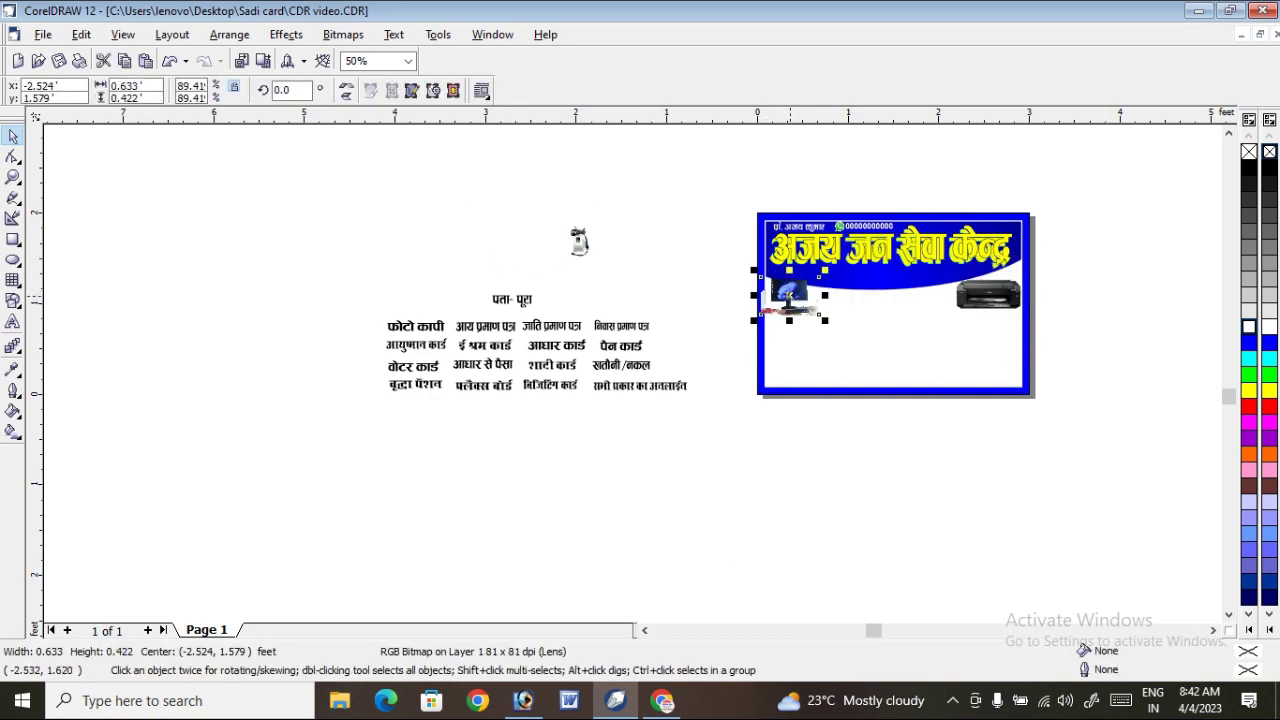
pyautogui.click(571, 234)
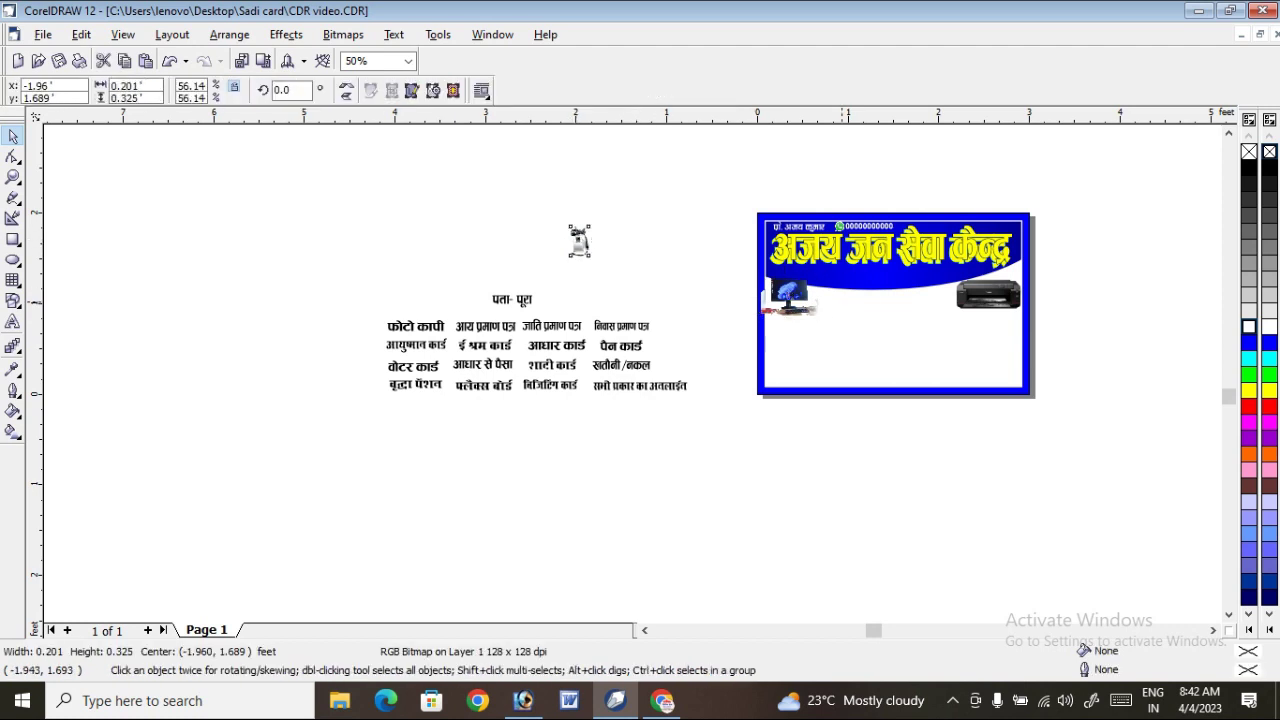
pyautogui.moveTo(579, 240); pyautogui.dragTo(818, 295)
# Zoom in on the card's upper area and shift the computer picture slightly right and down
pyautogui.click(13, 176)
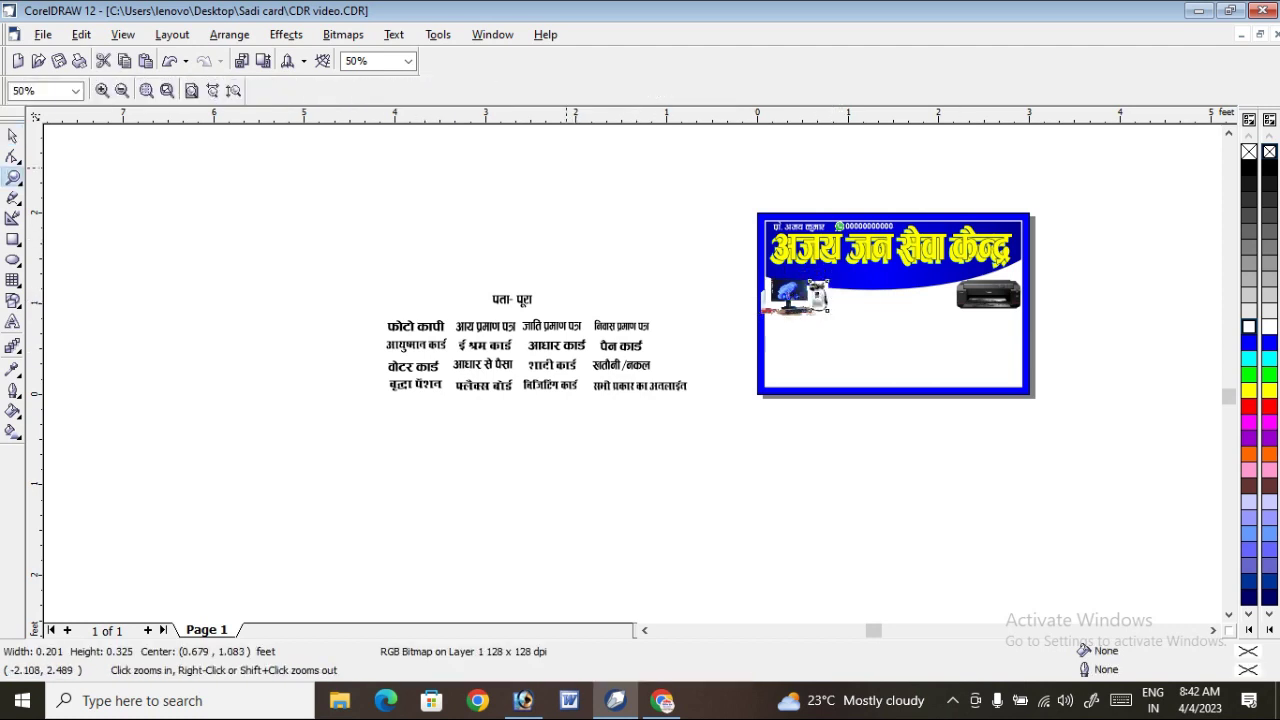
pyautogui.moveTo(632, 196); pyautogui.dragTo(1060, 400)
pyautogui.moveTo(157, 163); pyautogui.dragTo(1110, 655)
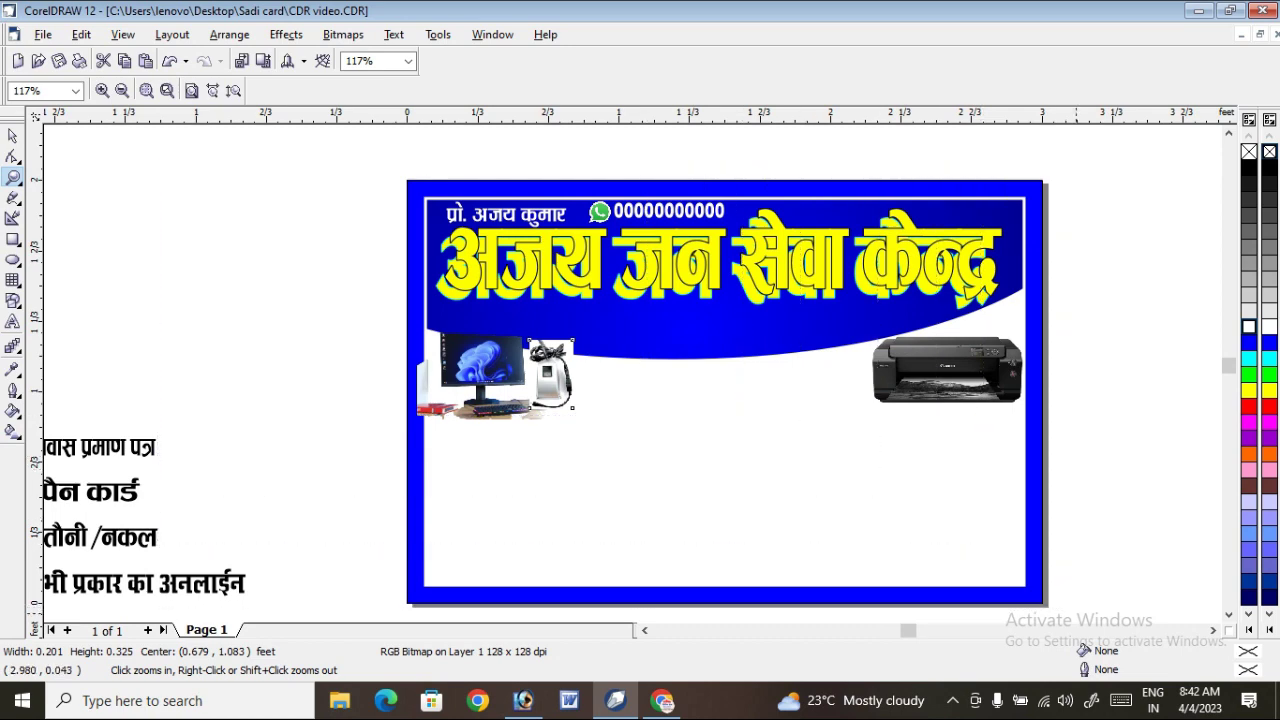
pyautogui.moveTo(384, 232); pyautogui.dragTo(1015, 455)
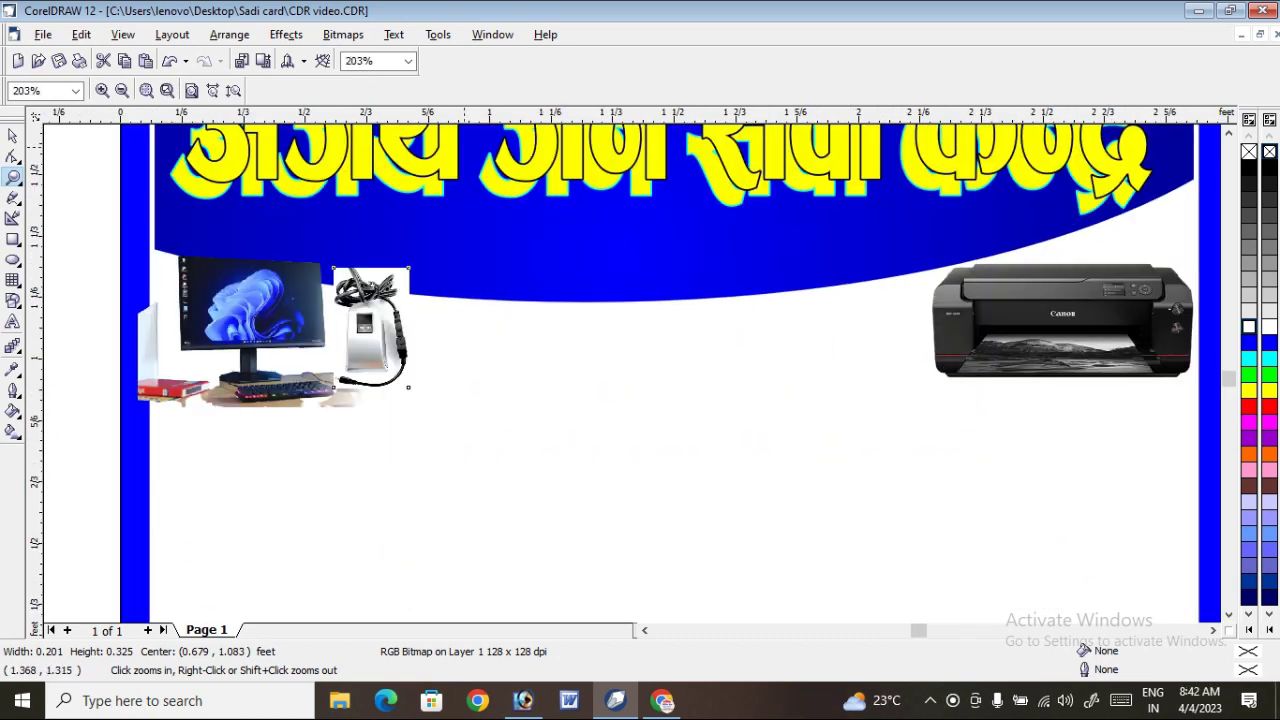
pyautogui.press('space')
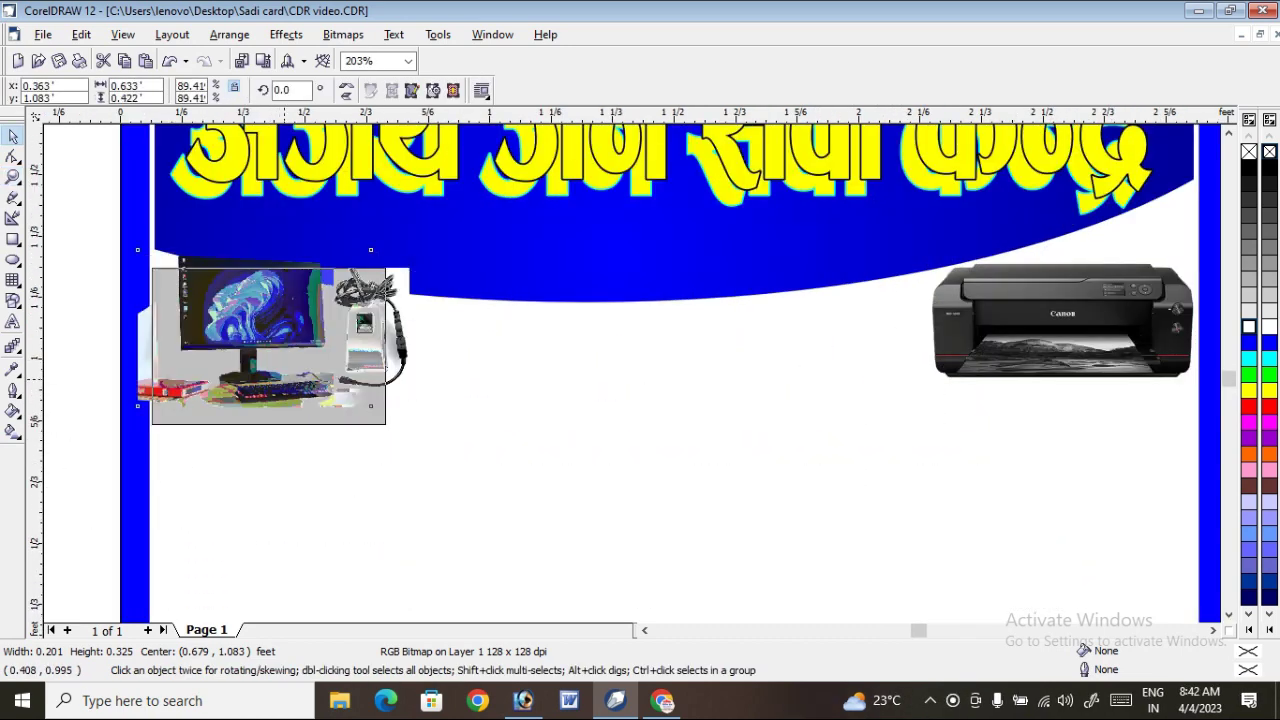
pyautogui.moveTo(333, 311); pyautogui.dragTo(390, 395)
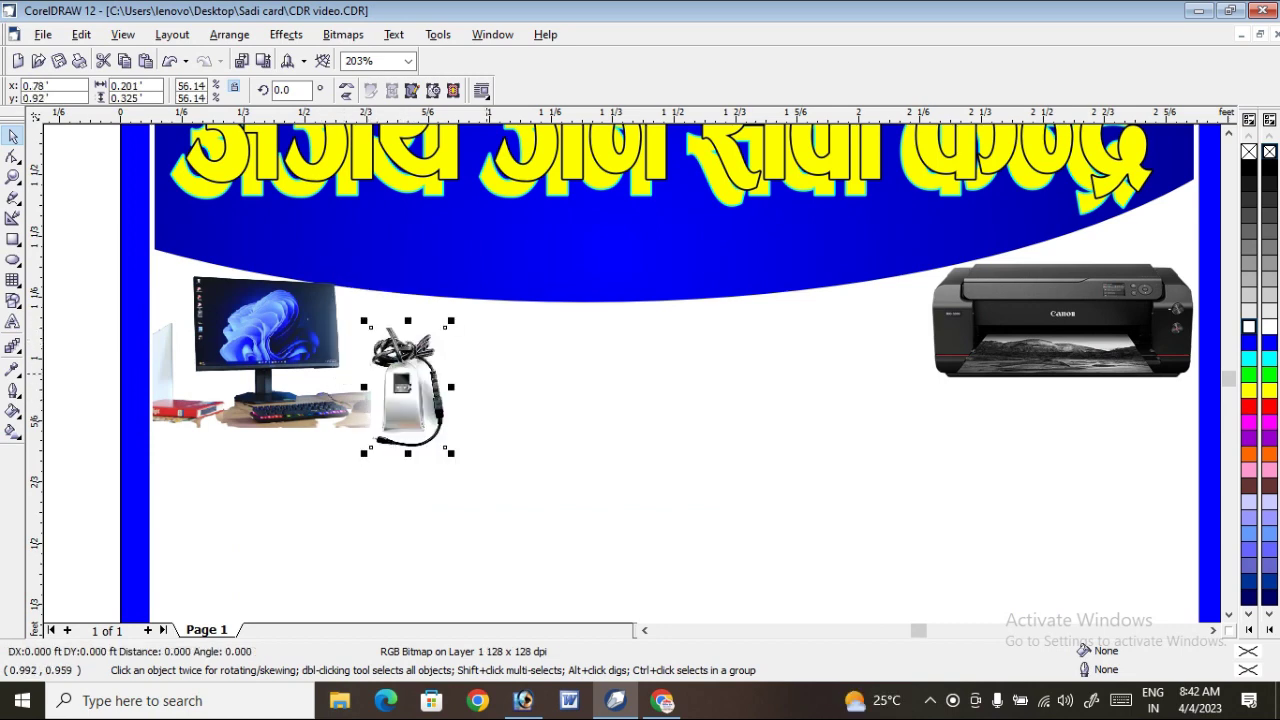
pyautogui.scroll(-3, 640, 370)
pyautogui.press('Escape')
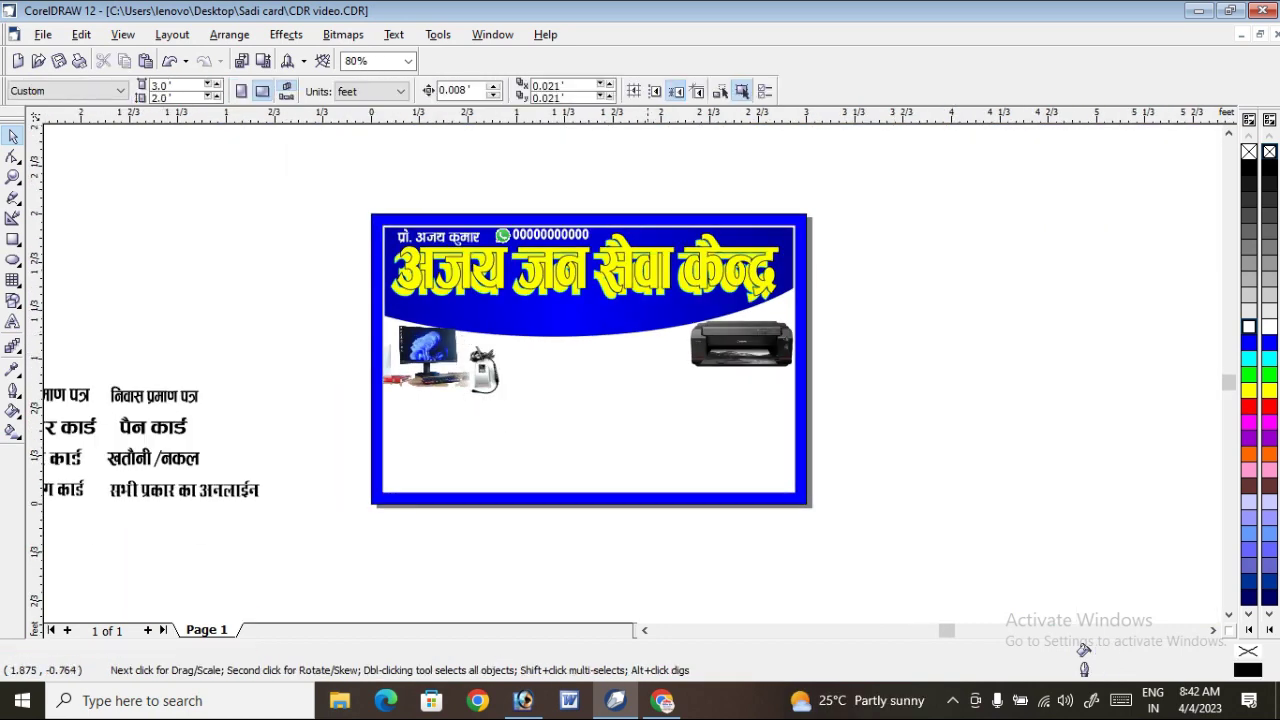
# Drag the 'पता- पूरा' address text onto the card, centred just under the yellow title
pyautogui.hscroll(-3, 1068, 400)
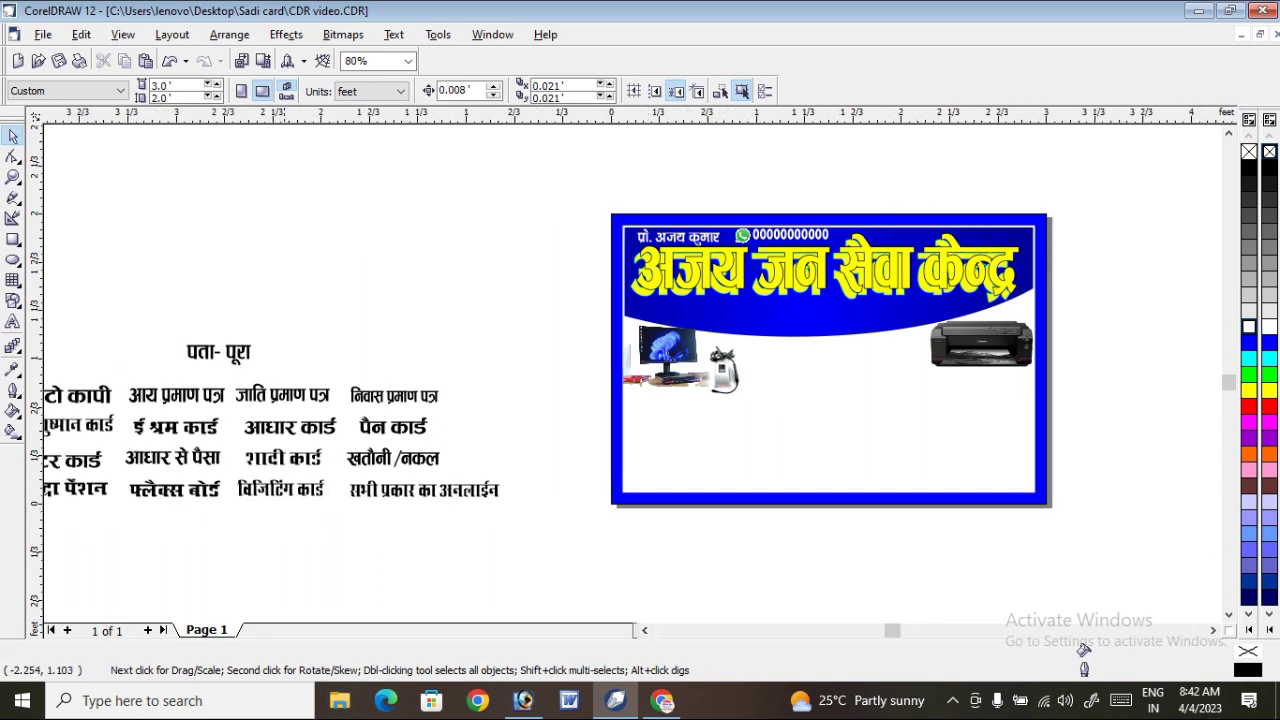
pyautogui.click(218, 353)
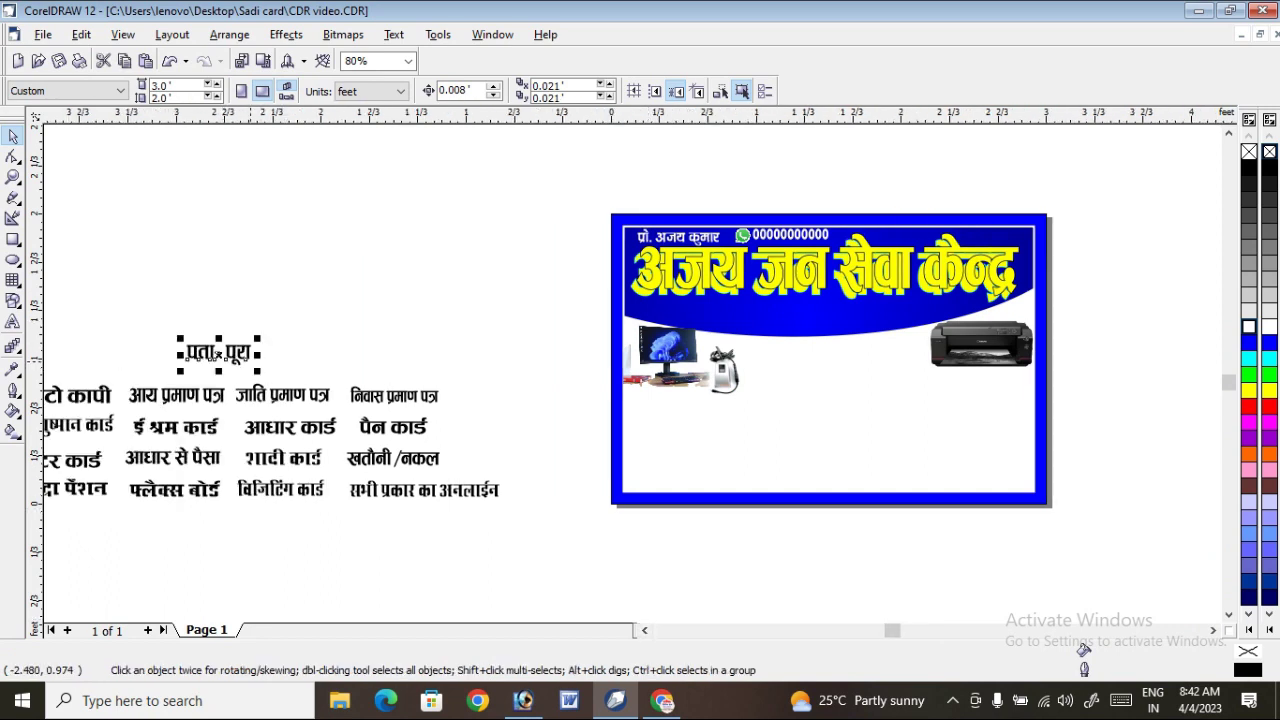
pyautogui.moveTo(218, 353); pyautogui.dragTo(898, 384)
pyautogui.moveTo(840, 370); pyautogui.dragTo(822, 328)
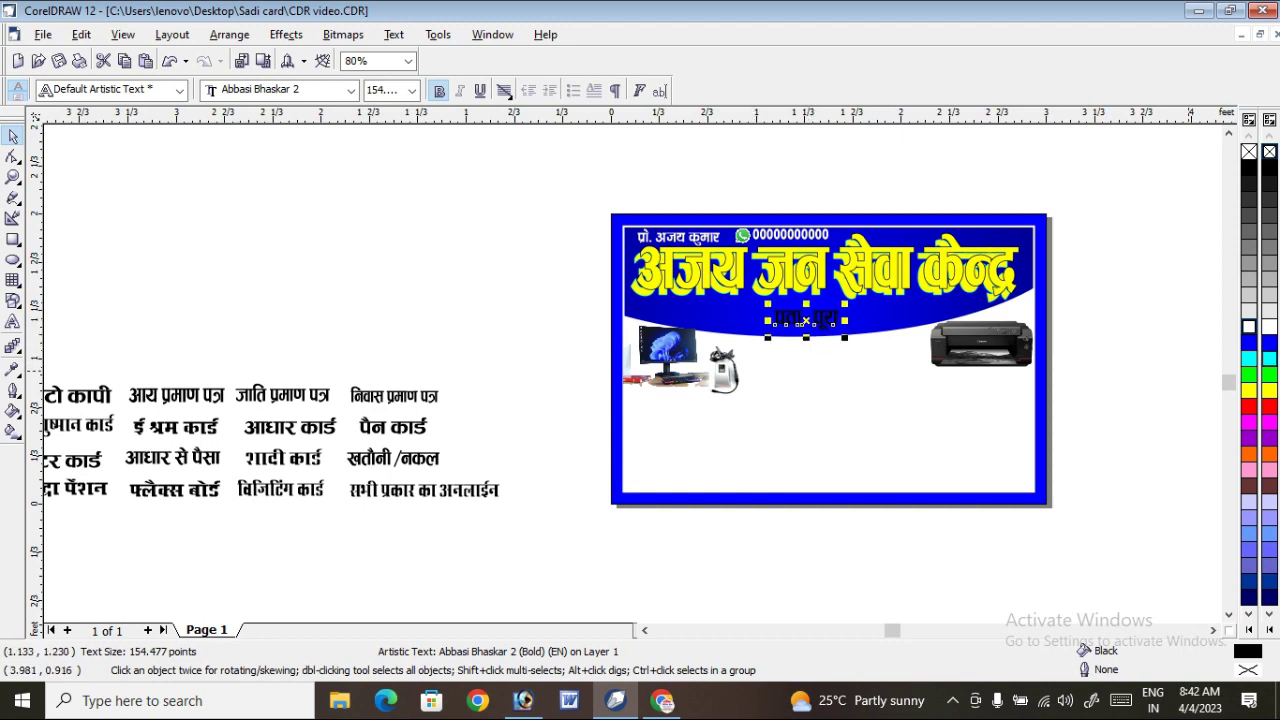
pyautogui.press('Escape')
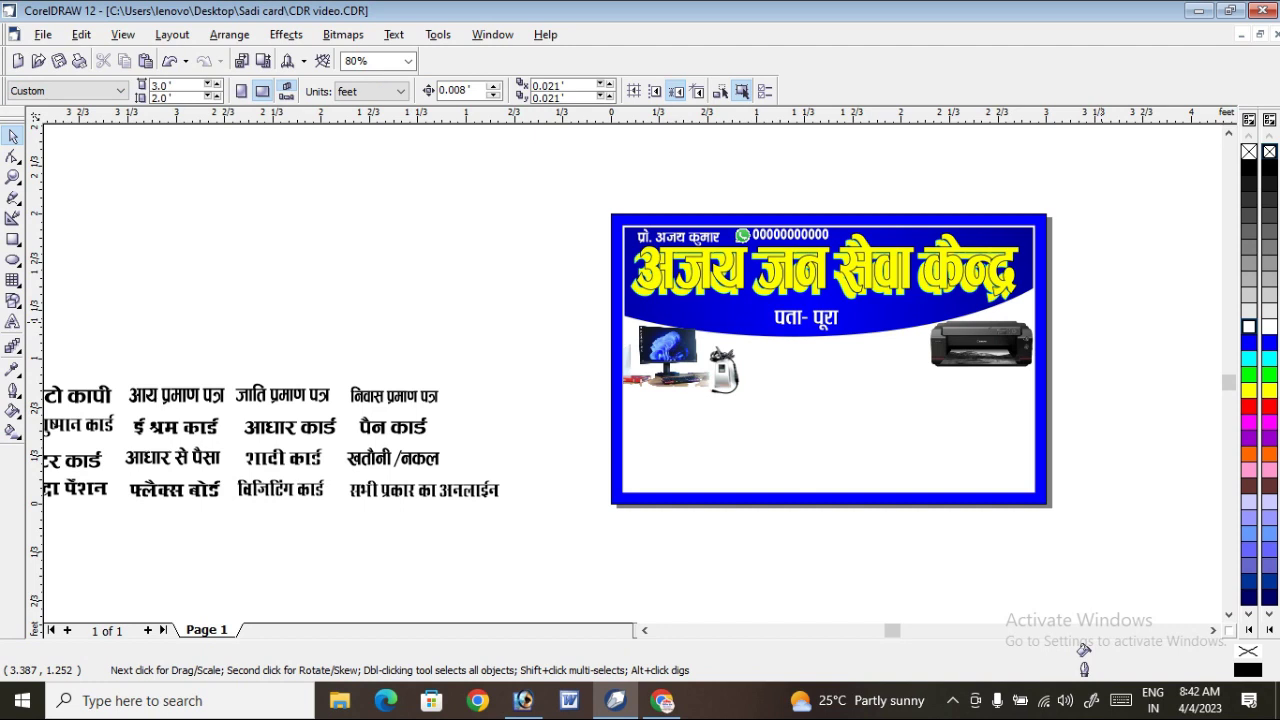
pyautogui.scroll(-1, 1147, 285)
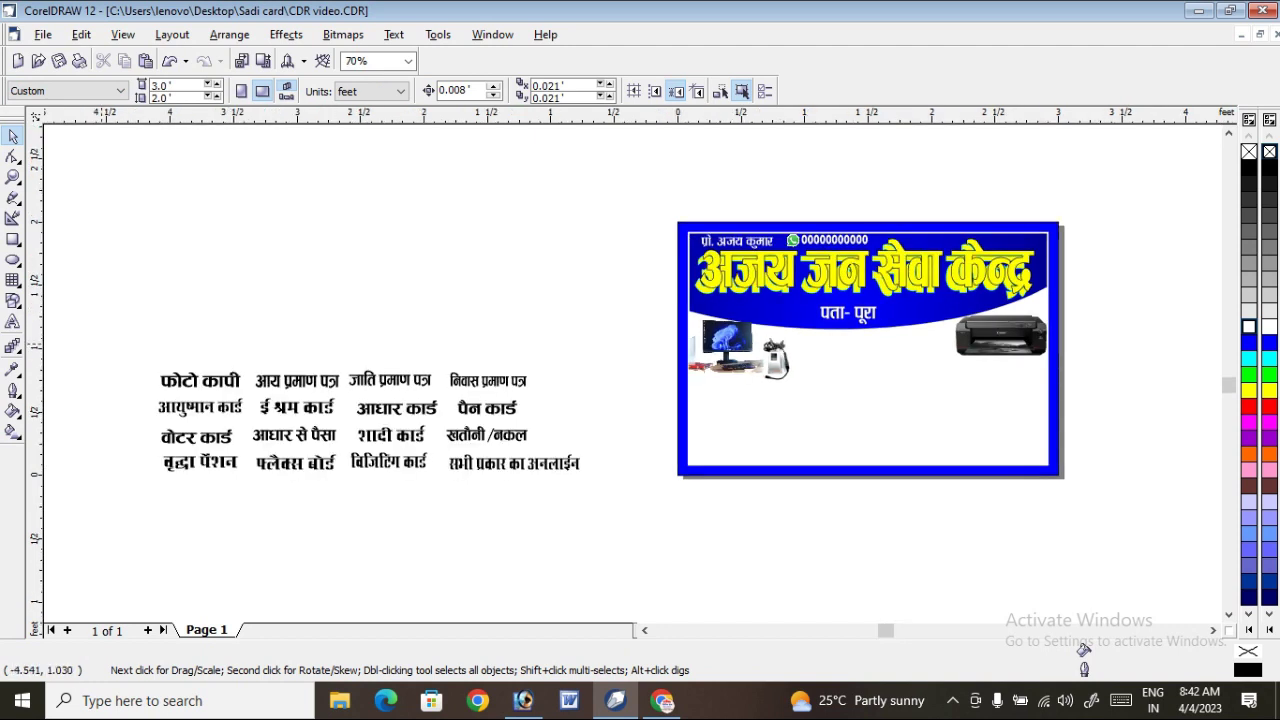
# Shift the Hindi service-name block slightly right, then zoom in on the computer and scanner pictures
pyautogui.moveTo(106, 345); pyautogui.dragTo(632, 490)
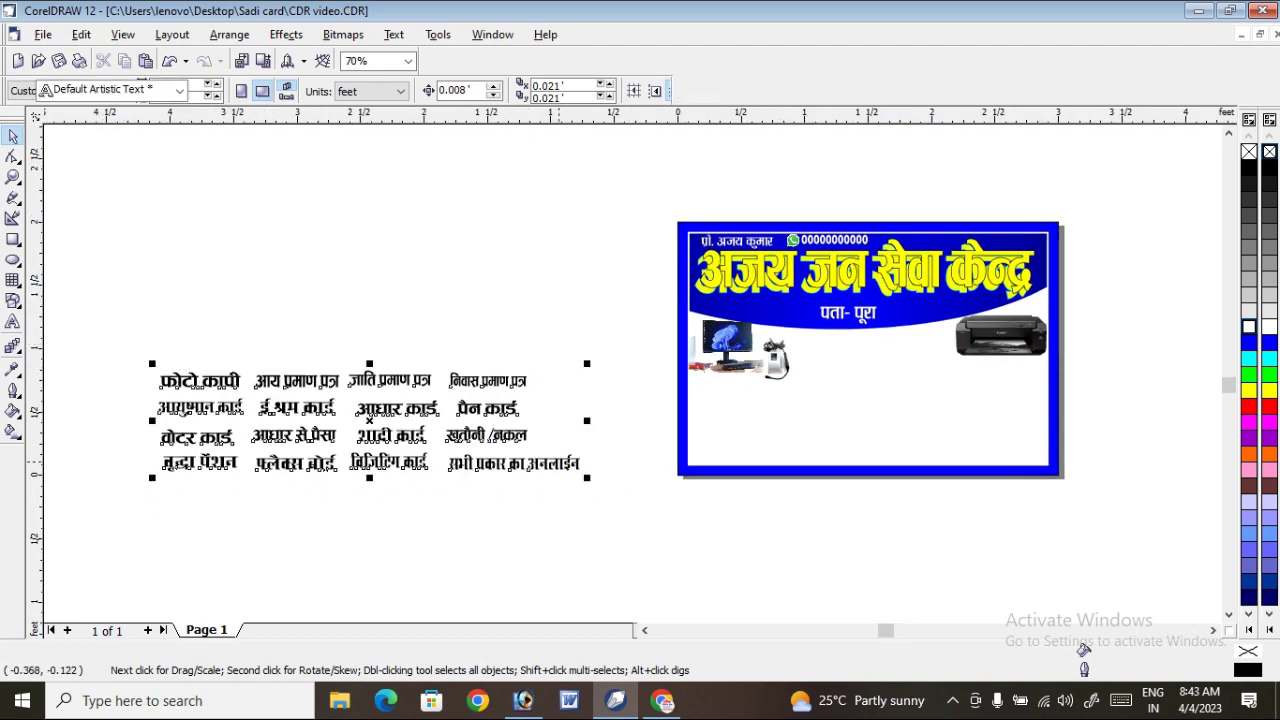
pyautogui.moveTo(479, 399); pyautogui.dragTo(521, 405)
pyautogui.press('Escape')
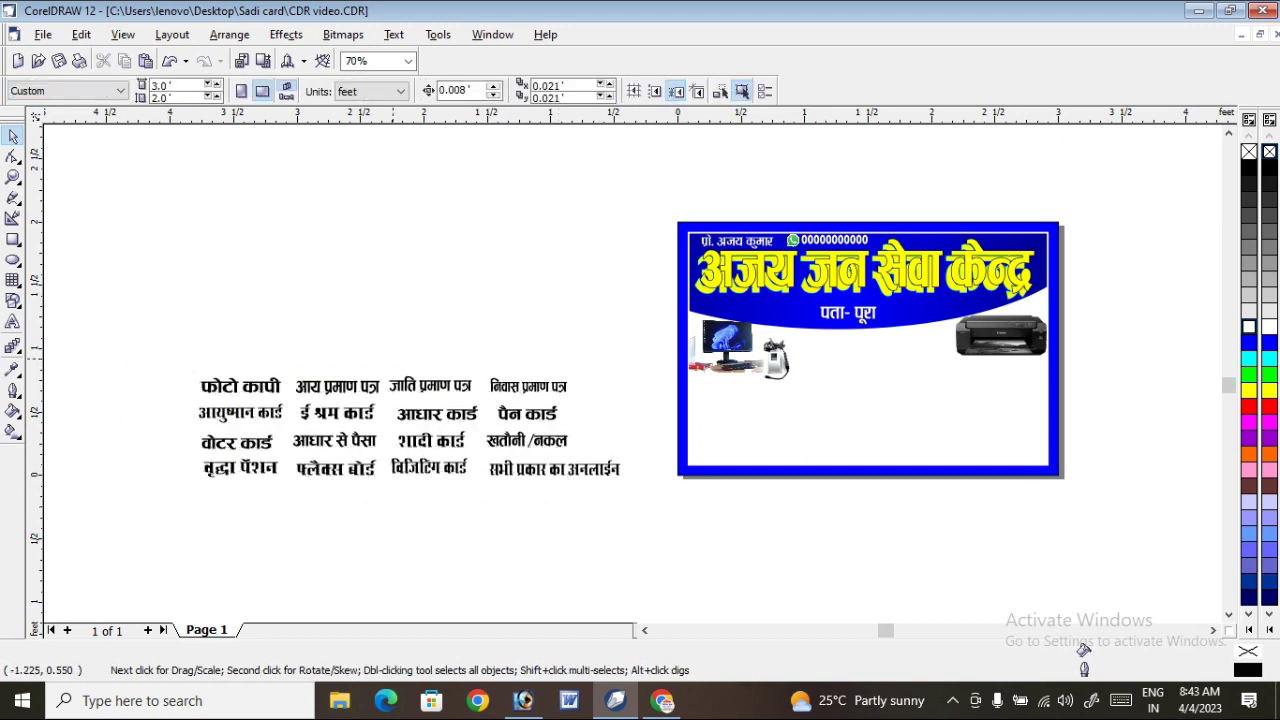
pyautogui.click(12, 176)
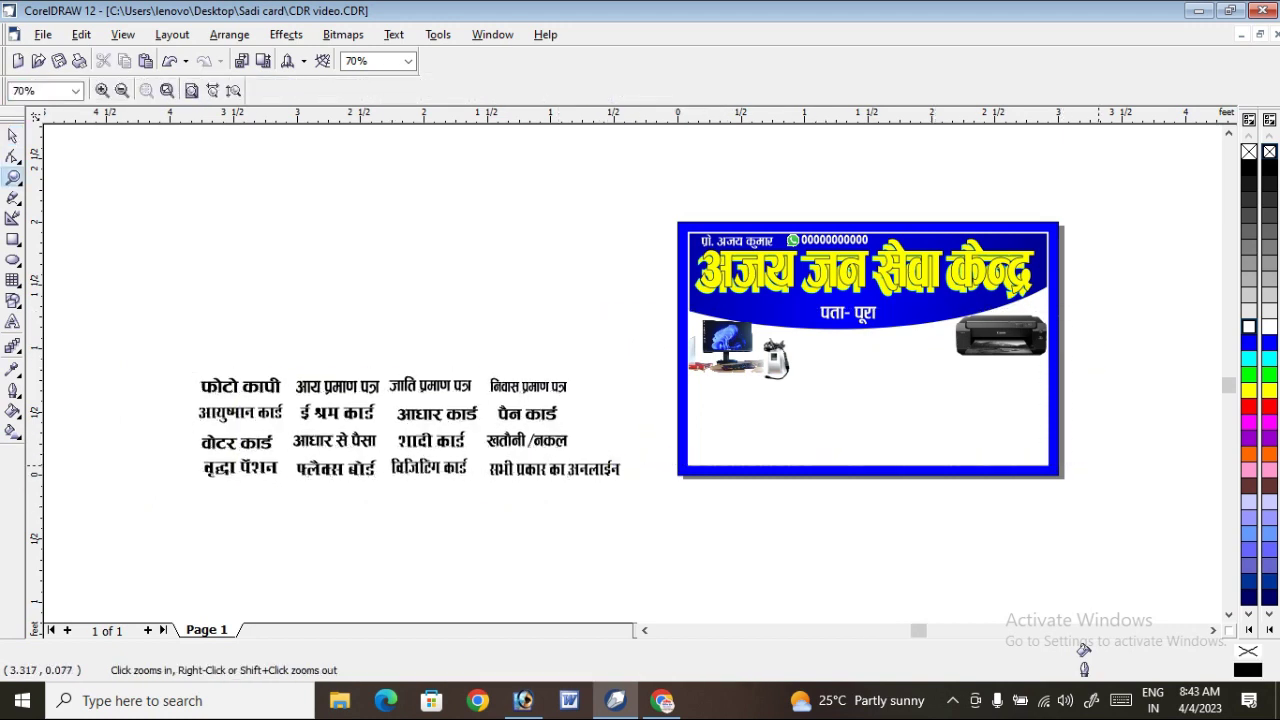
pyautogui.moveTo(1098, 438); pyautogui.dragTo(607, 336)
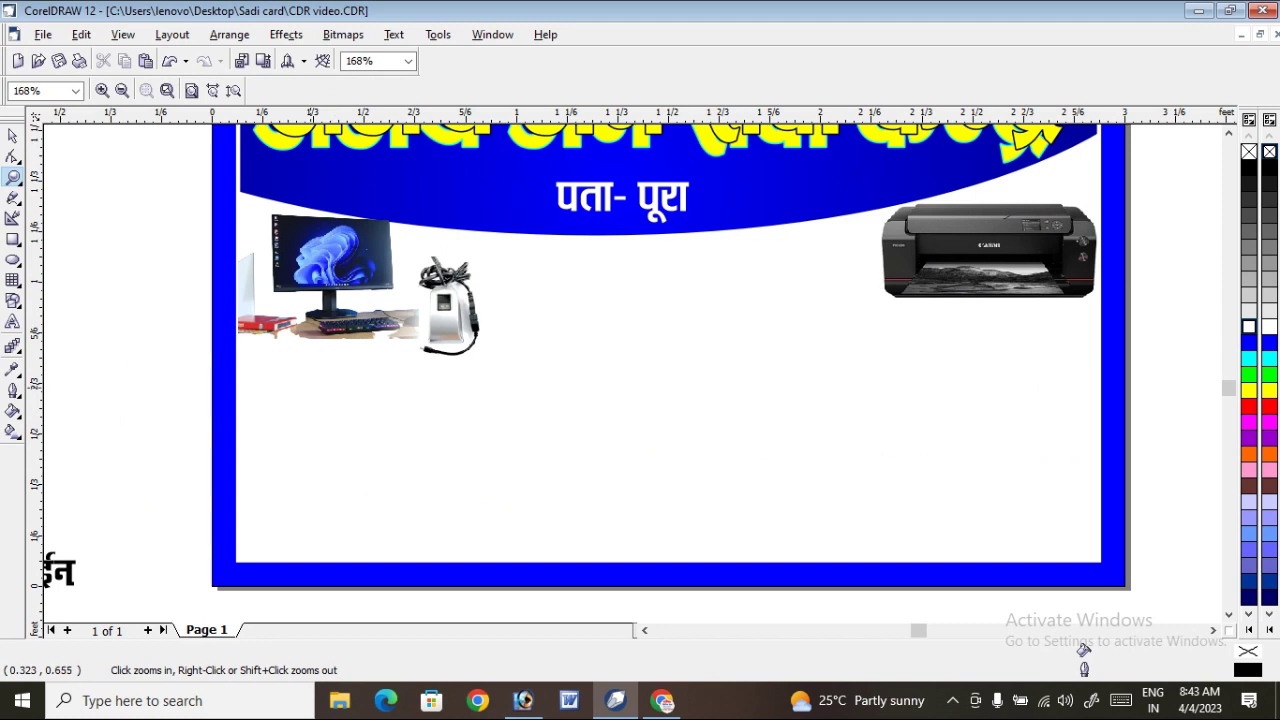
pyautogui.moveTo(236, 344); pyautogui.dragTo(600, 388)
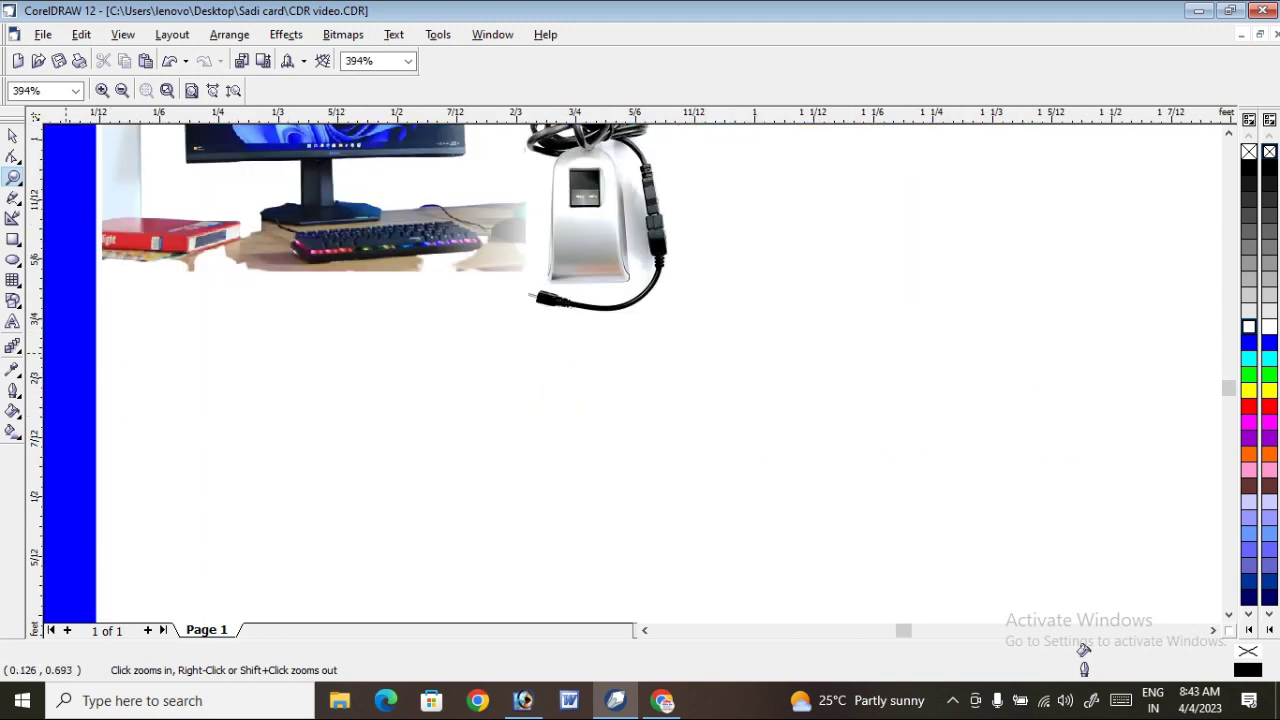
# Draw a rectangle below the computer picture, filled orange with no outline
pyautogui.click(13, 239)
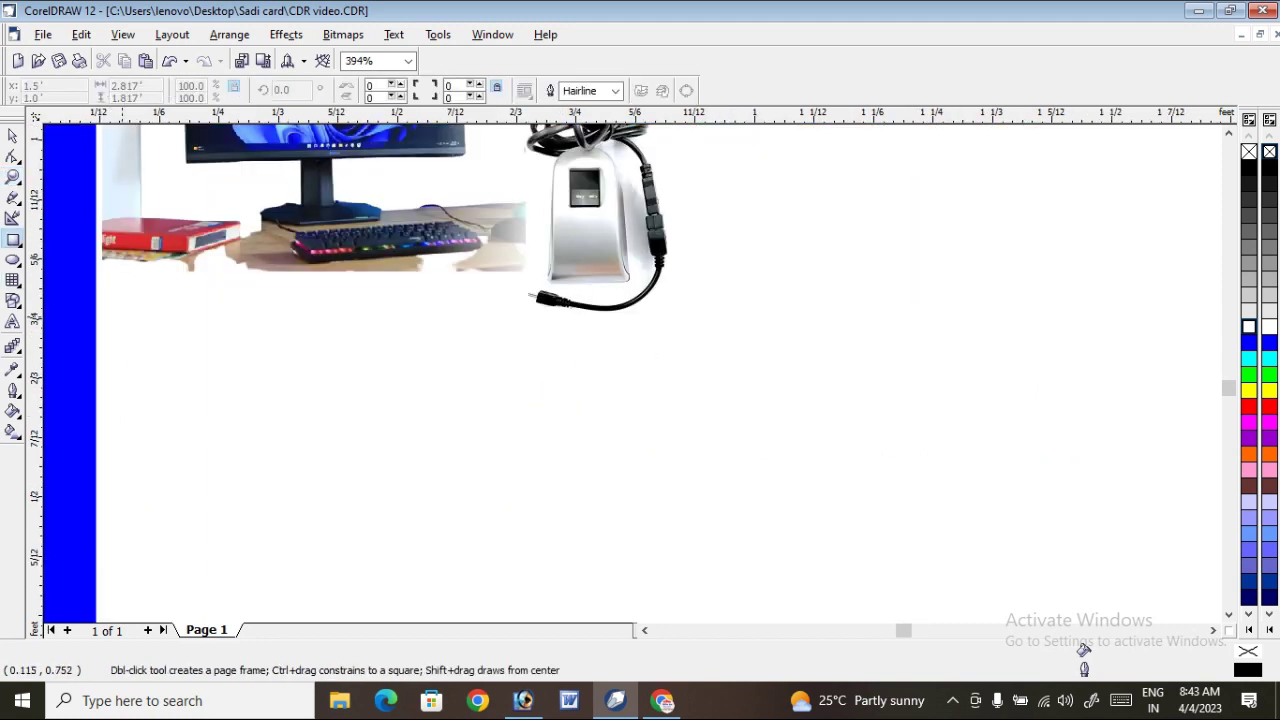
pyautogui.moveTo(122, 317); pyautogui.dragTo(519, 409)
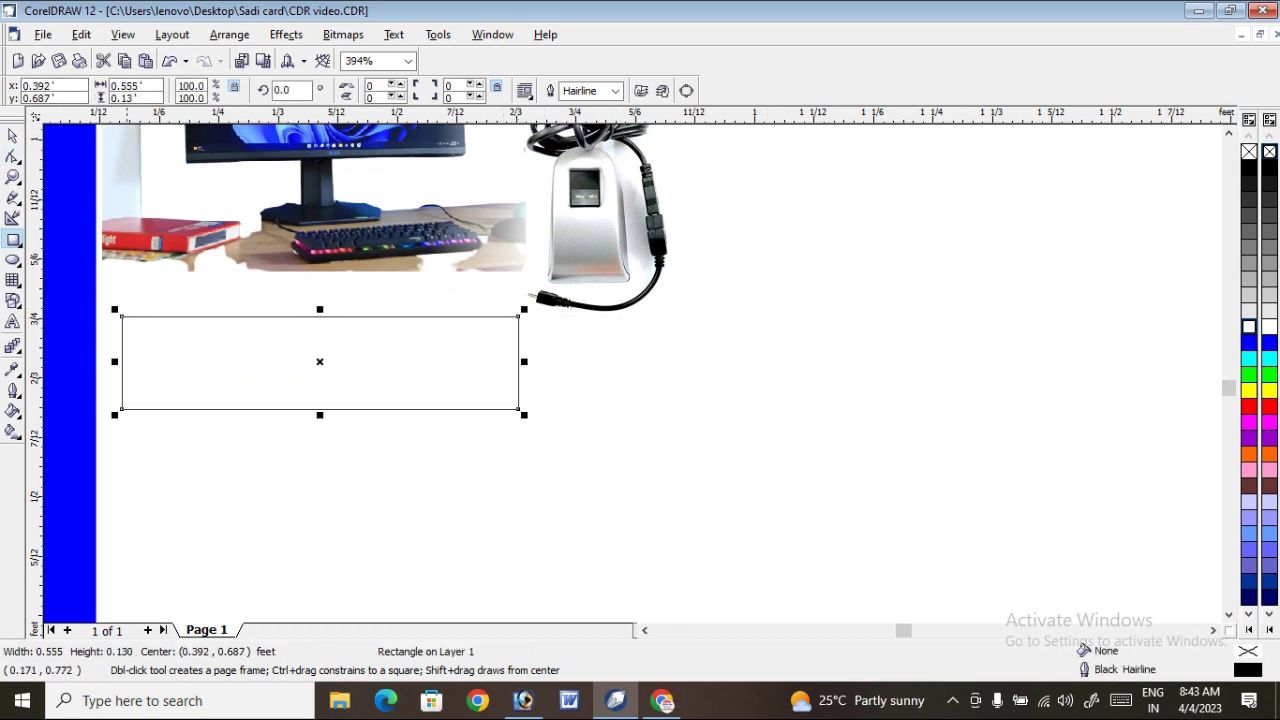
pyautogui.click(12, 135)
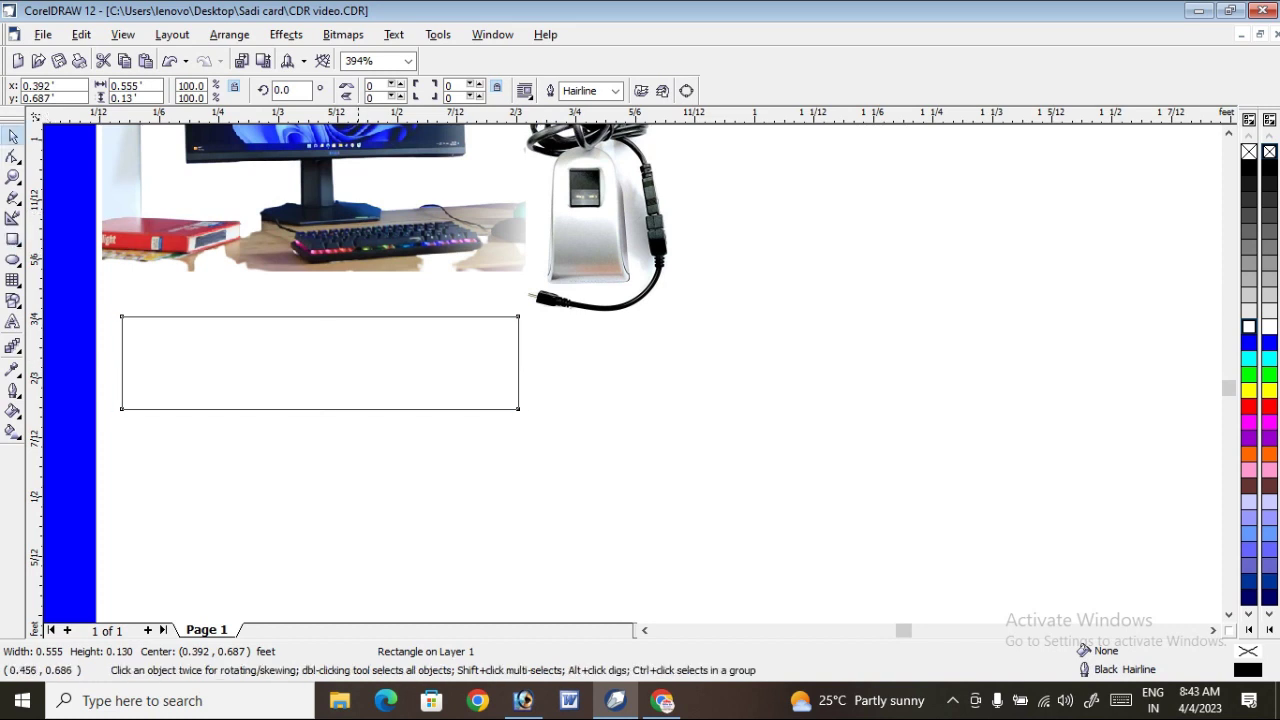
pyautogui.moveTo(370, 369); pyautogui.dragTo(361, 370)
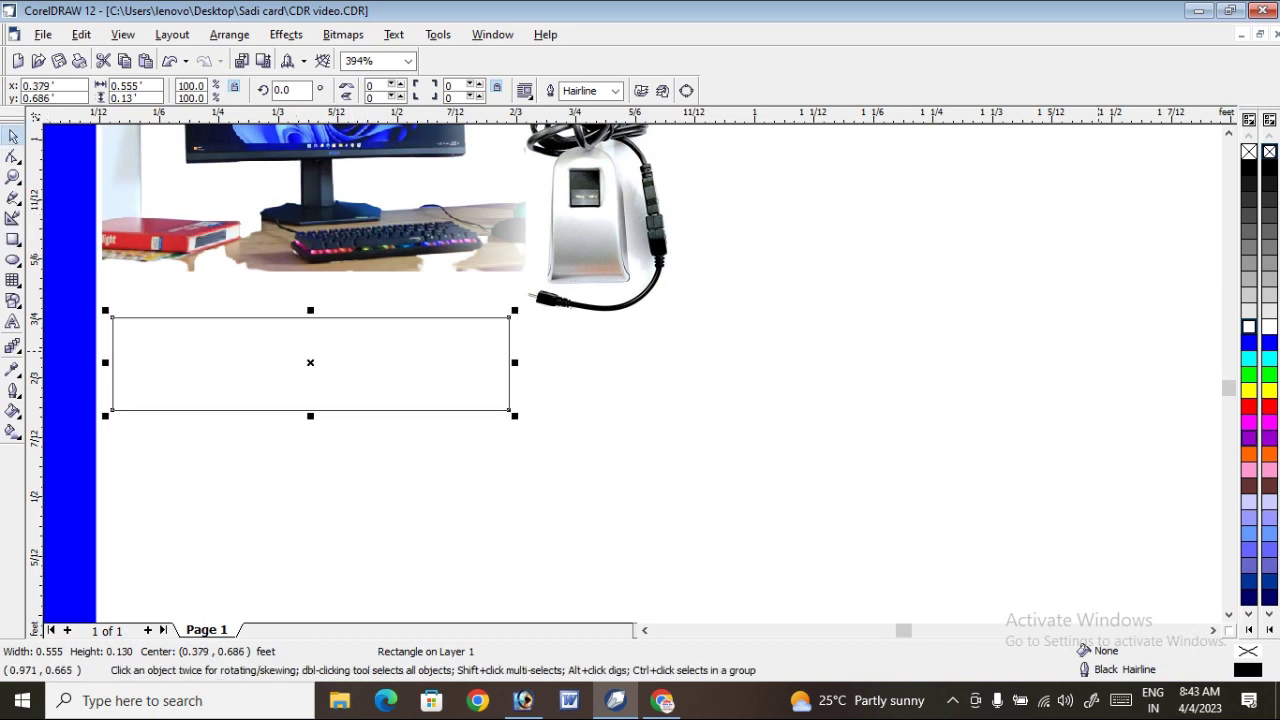
pyautogui.click(1269, 453)
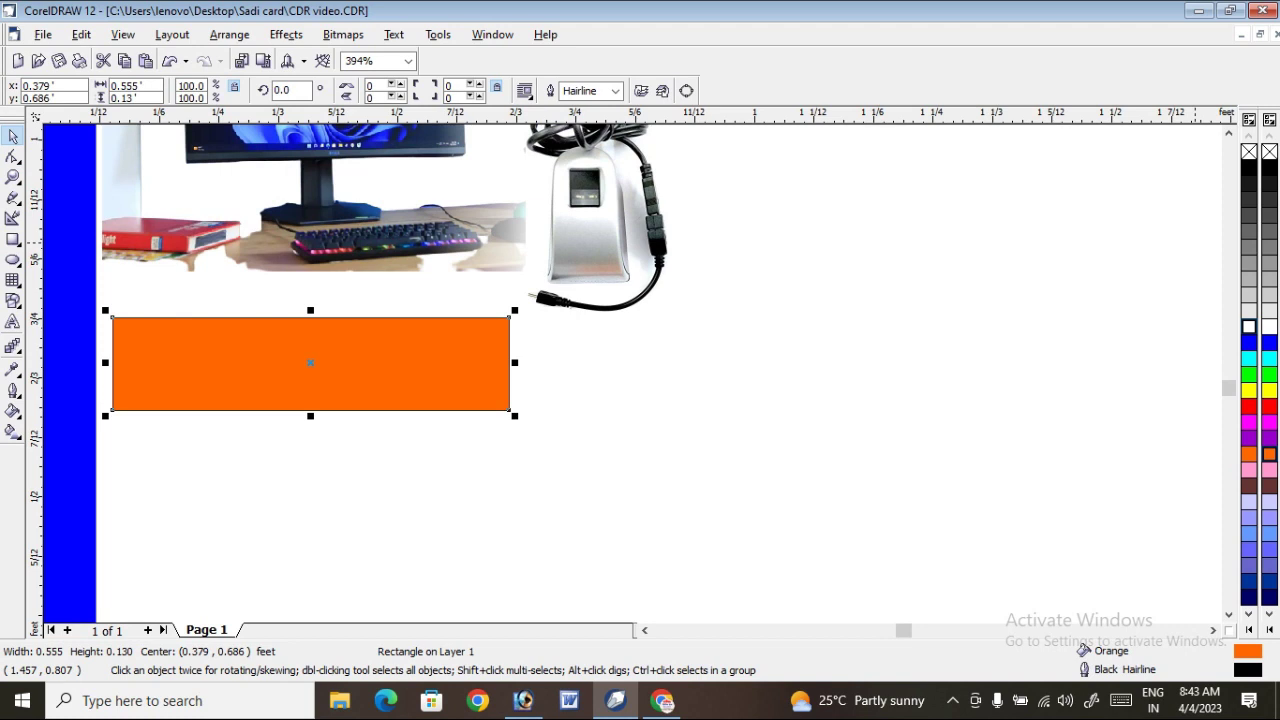
pyautogui.rightClick(1248, 151)
pyautogui.click(323, 389)
pyautogui.scroll(-1, 396, 338)
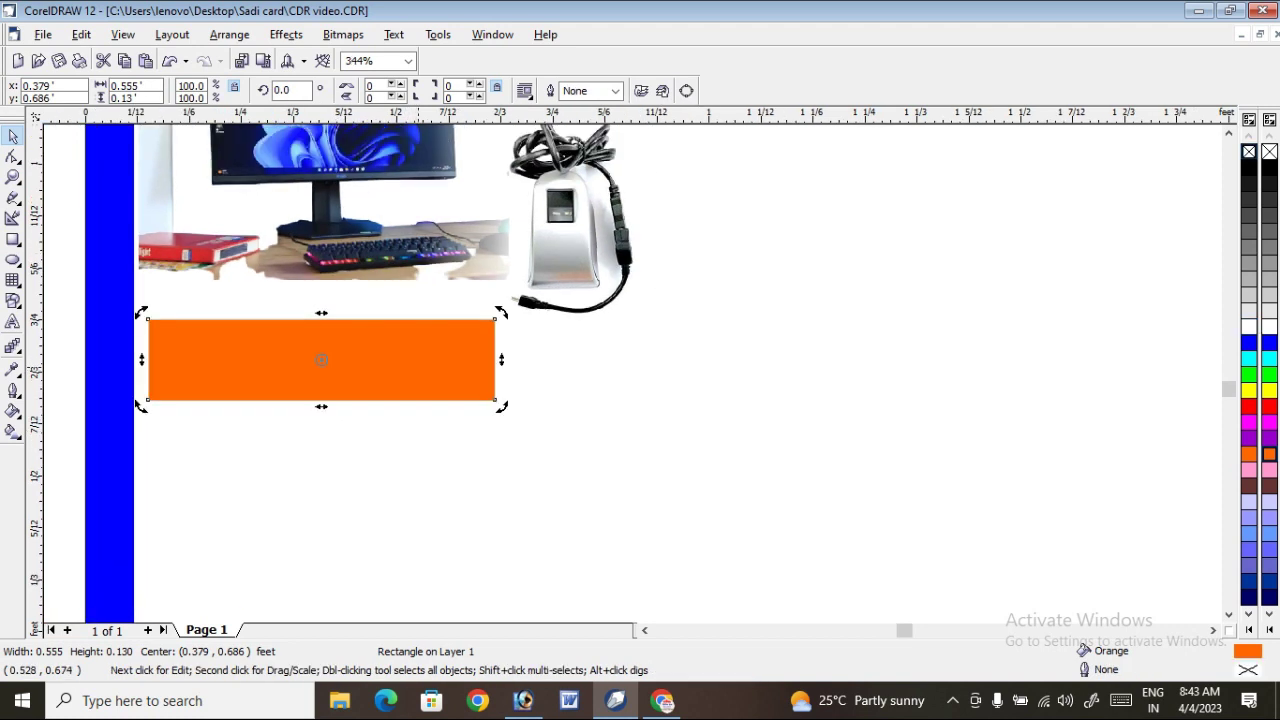
# Round the rectangle's corners into a full pill and change its fill from blue to red
pyautogui.click(13, 156)
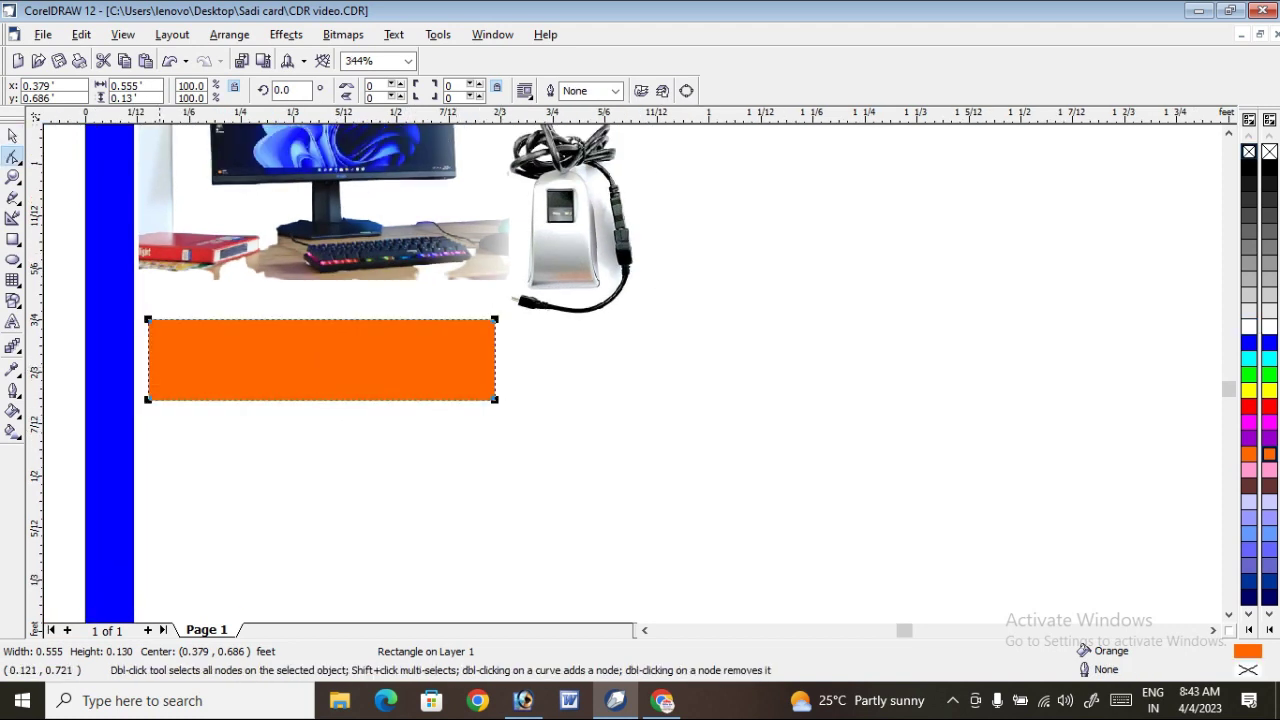
pyautogui.moveTo(148, 320); pyautogui.dragTo(348, 376)
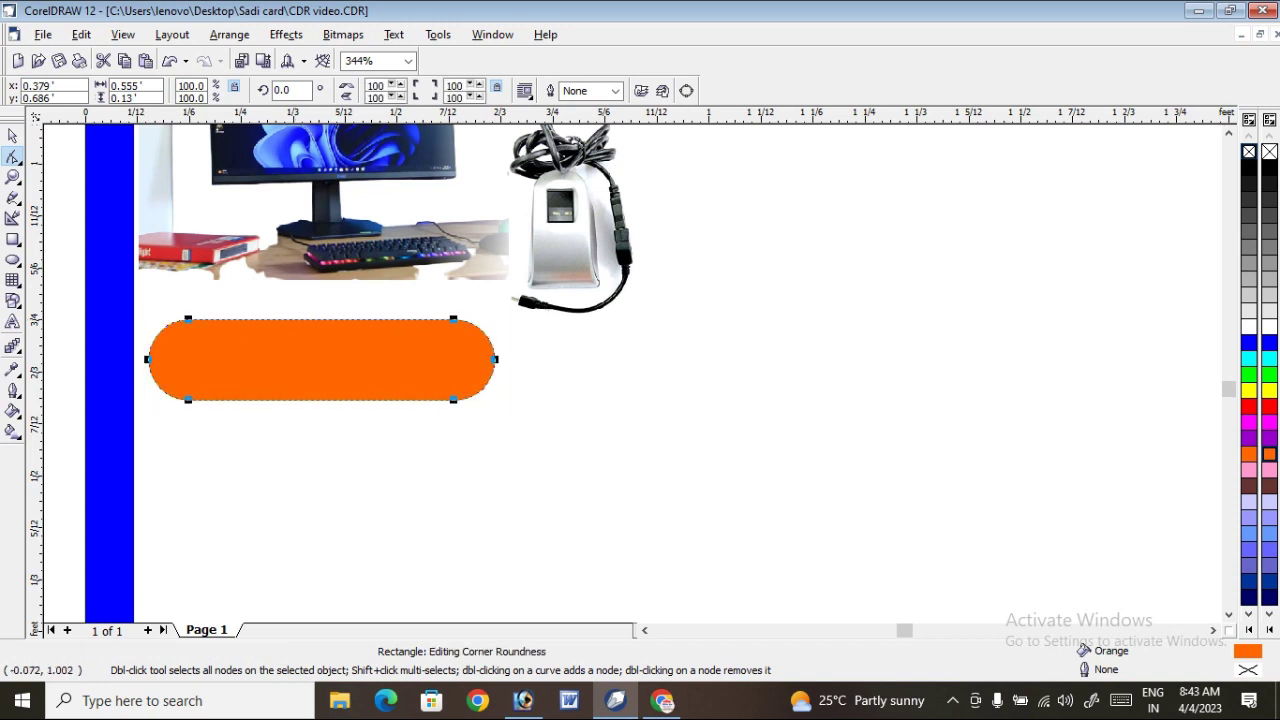
pyautogui.press('space')
pyautogui.scroll(-1, 533, 325)
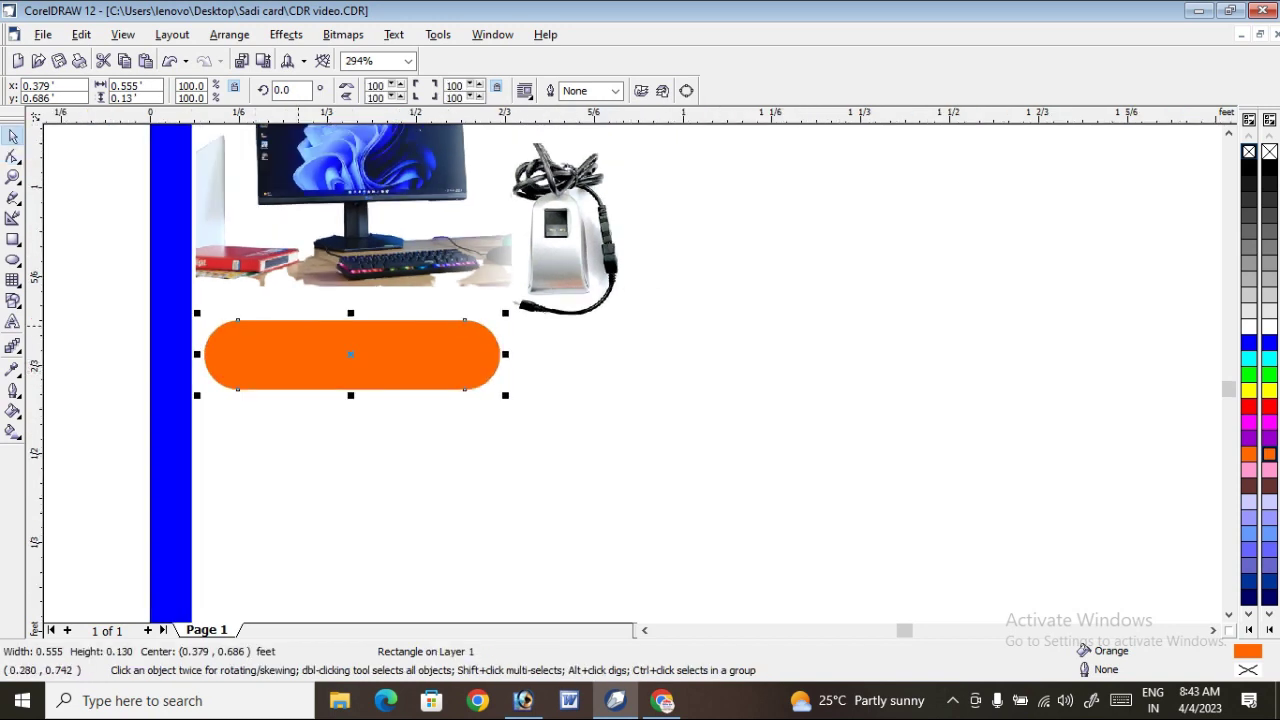
pyautogui.scroll(-1, 298, 324)
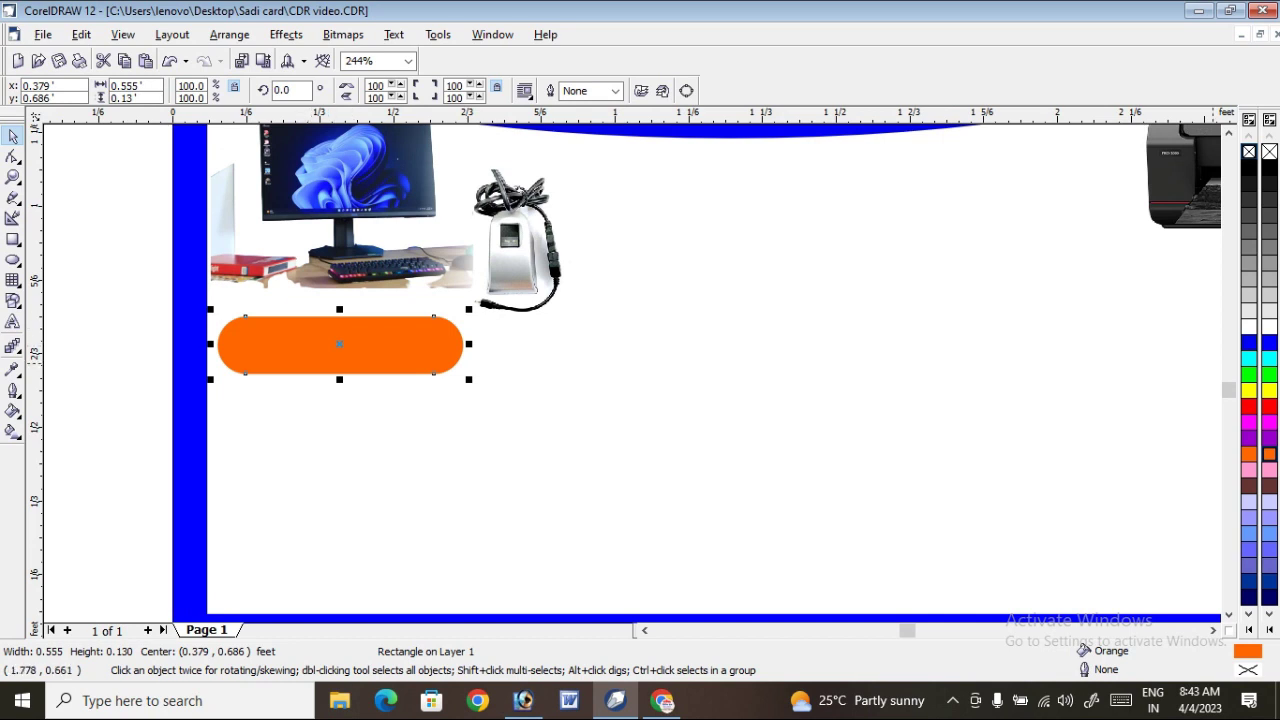
pyautogui.click(1248, 342)
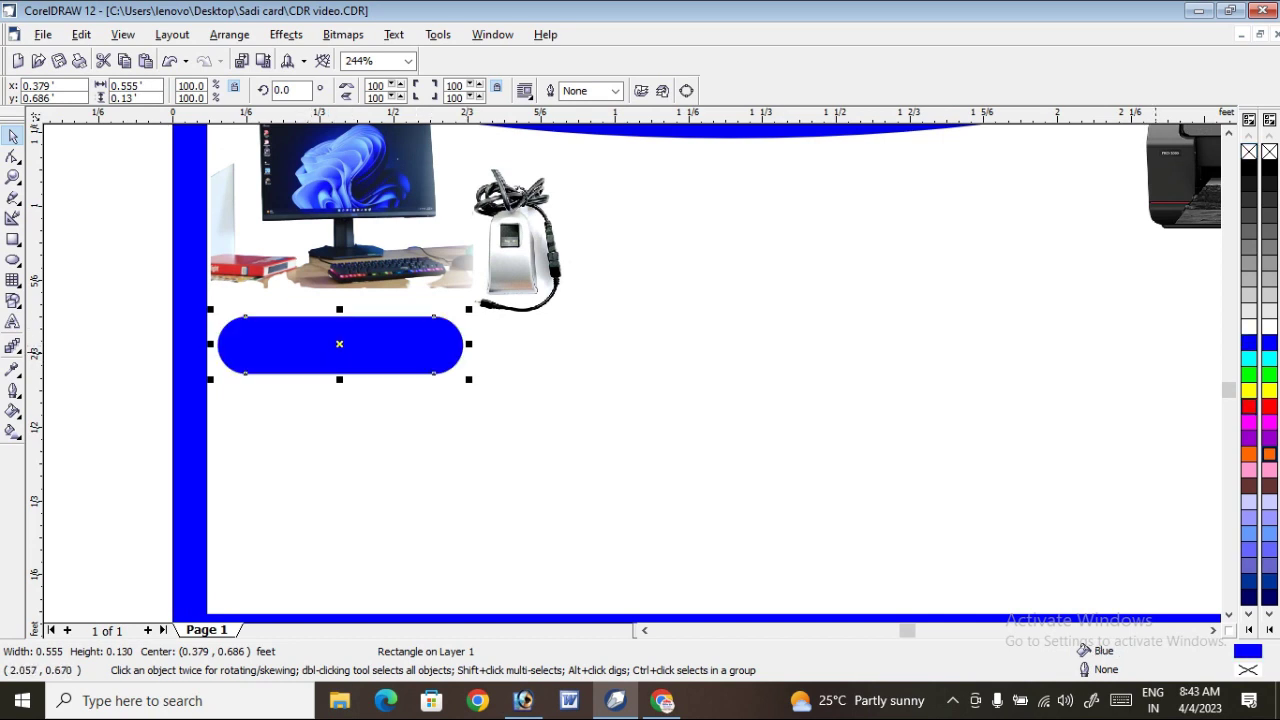
pyautogui.click(1248, 405)
pyautogui.scroll(-1, 262, 347)
# Copy the red pill to its right and repeat the copy to build a row of pills
pyautogui.moveTo(293, 344); pyautogui.dragTo(492, 344)
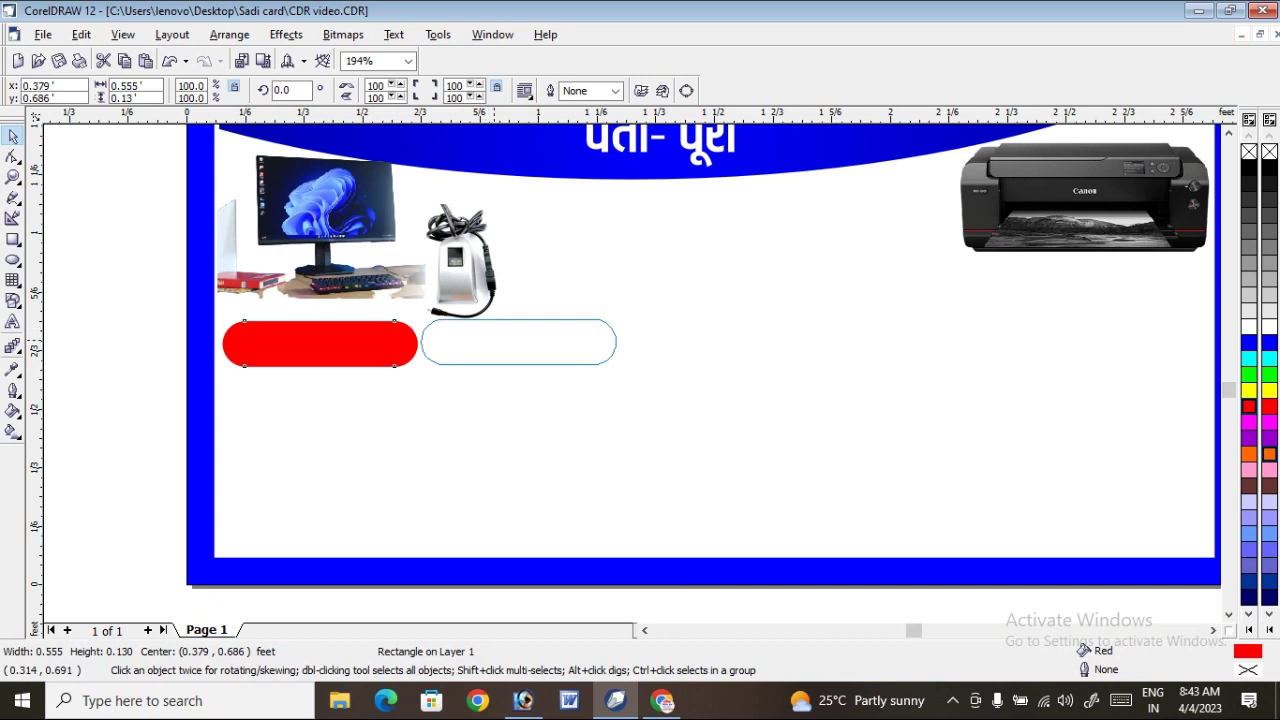
pyautogui.rightClick(492, 344)
pyautogui.hotkey('ctrl', 'r')
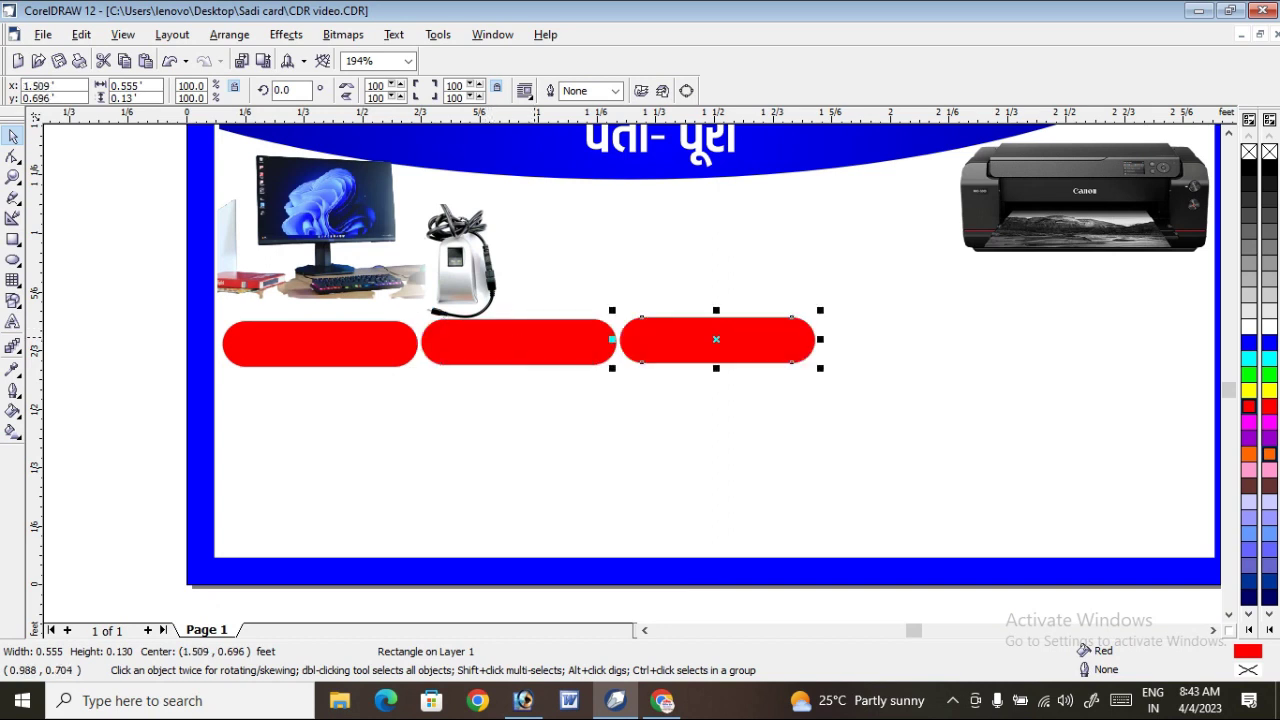
pyautogui.hotkey('ctrl', 'r')
pyautogui.hotkey('ctrl', 'r')
pyautogui.scroll(-1, 531, 304)
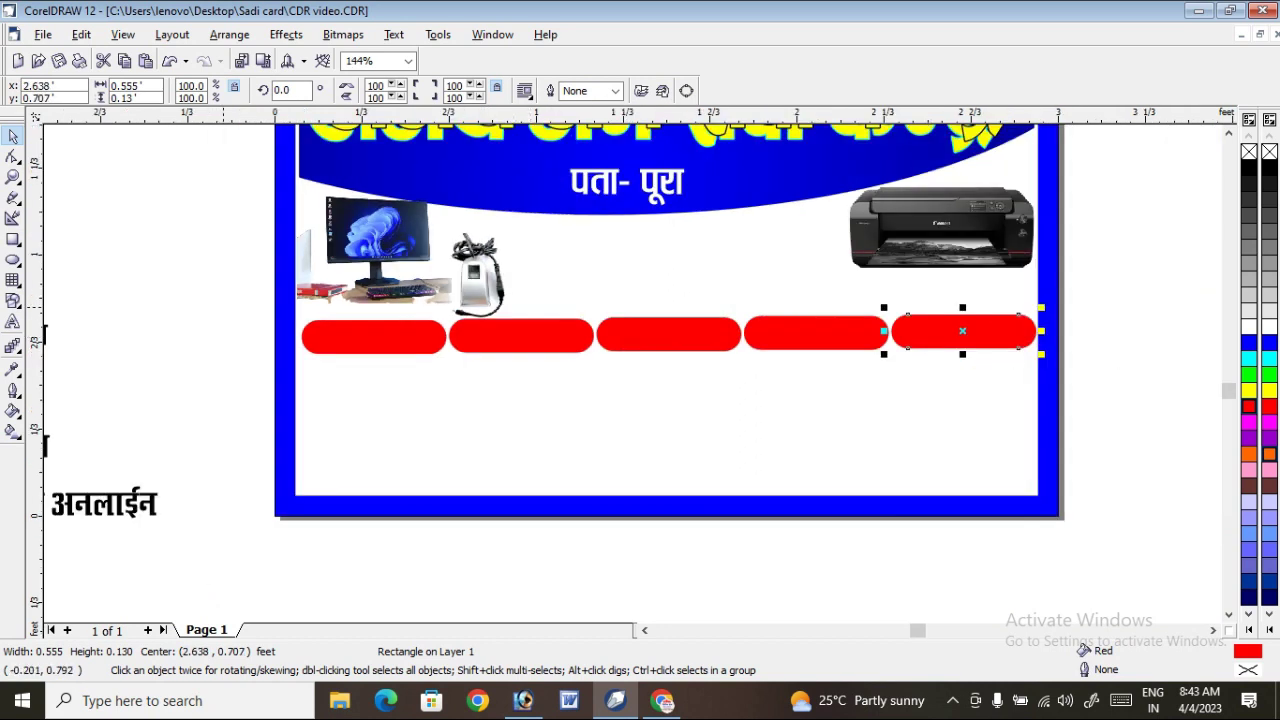
# Select all five red pills and narrow the row slightly to fit inside the frame
pyautogui.moveTo(1058, 303); pyautogui.dragTo(224, 395)
pyautogui.press('l')
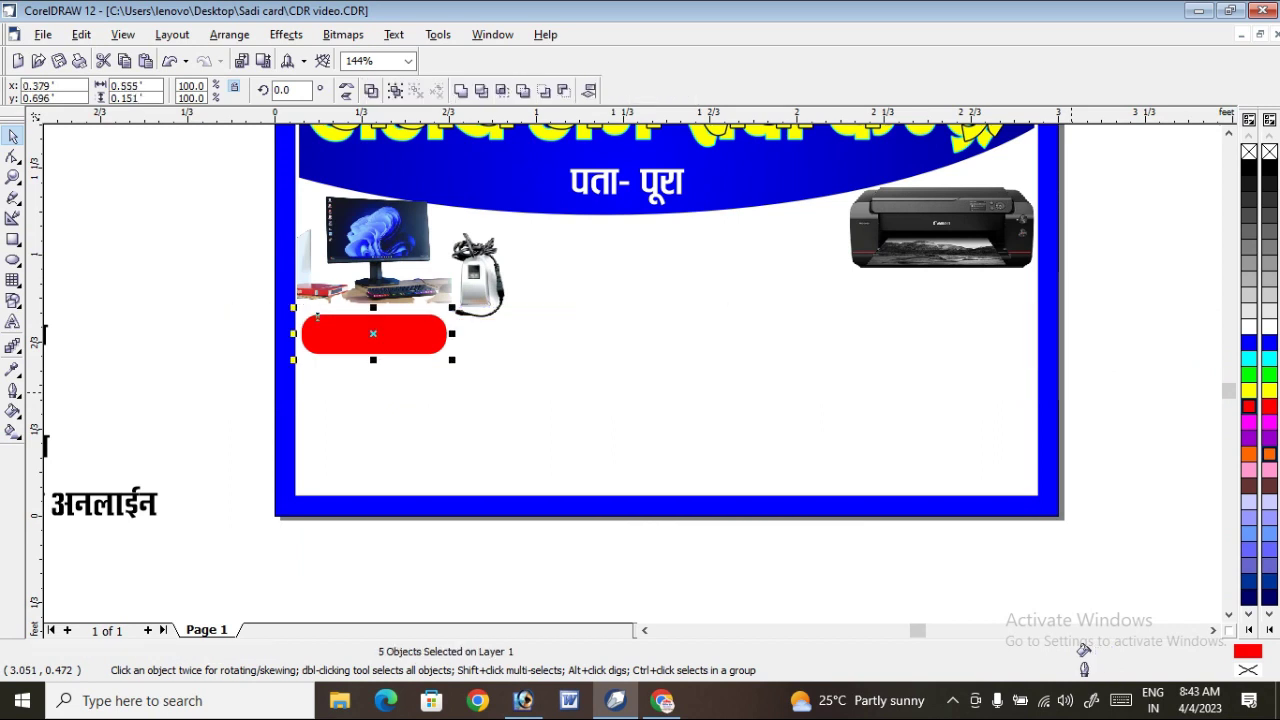
pyautogui.hotkey('ctrl', 'z')
pyautogui.press('Escape')
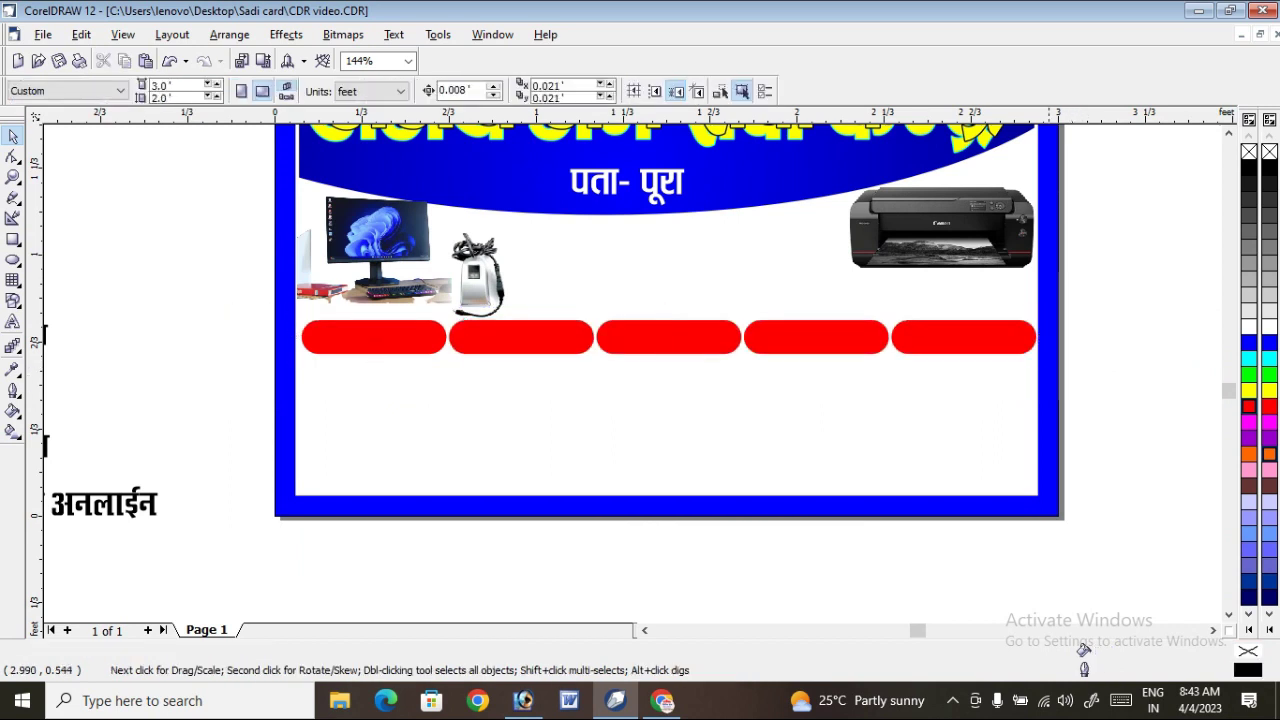
pyautogui.moveTo(187, 283); pyautogui.dragTo(1057, 394)
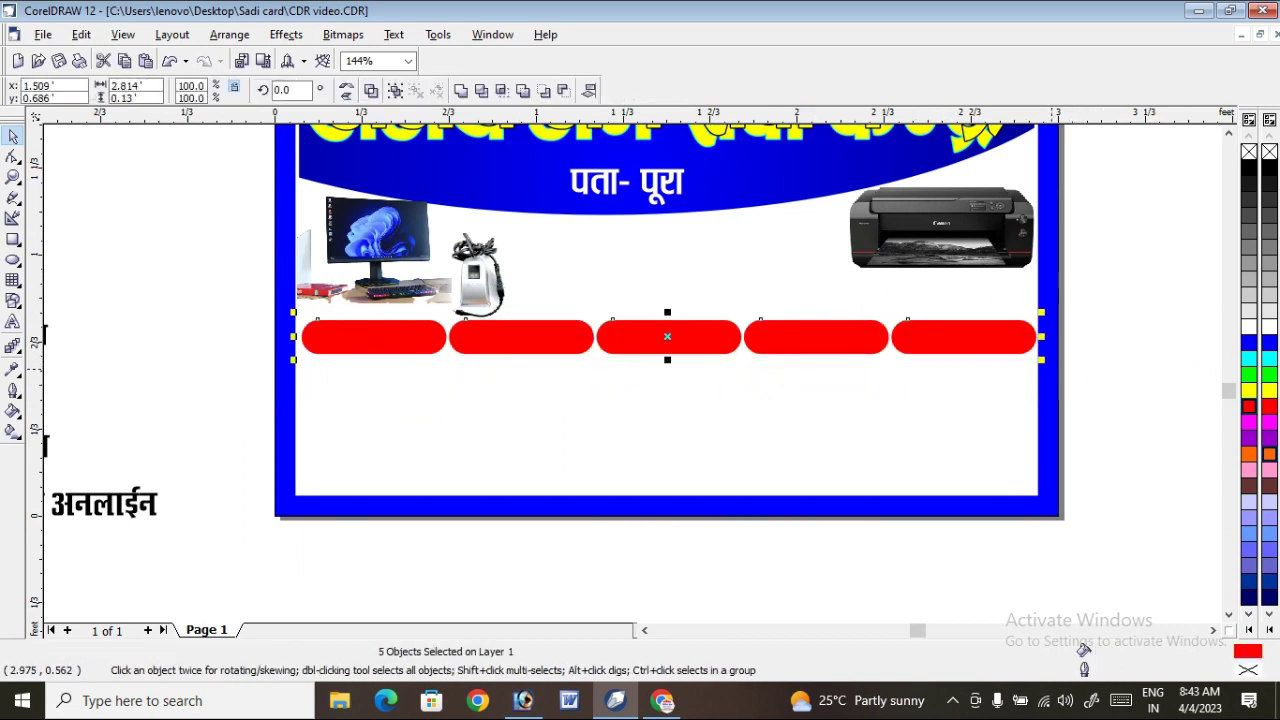
pyautogui.moveTo(1039, 336); pyautogui.dragTo(1033, 345)
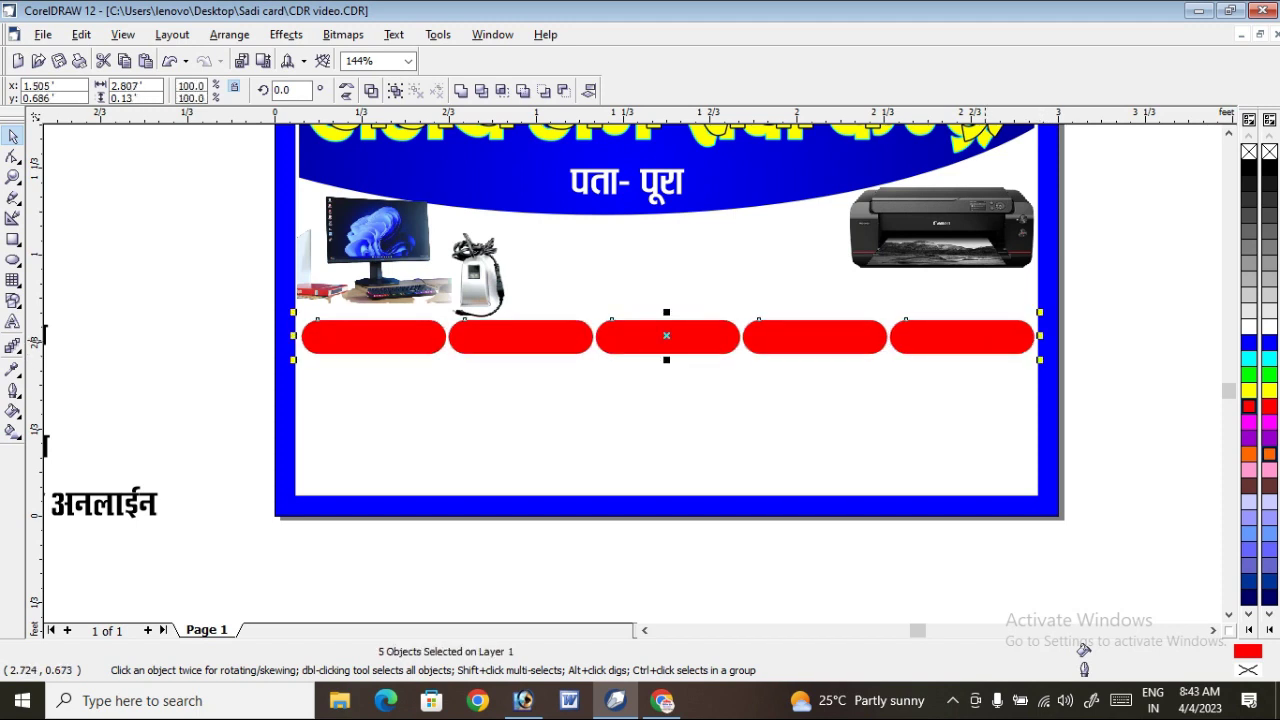
pyautogui.press('Escape')
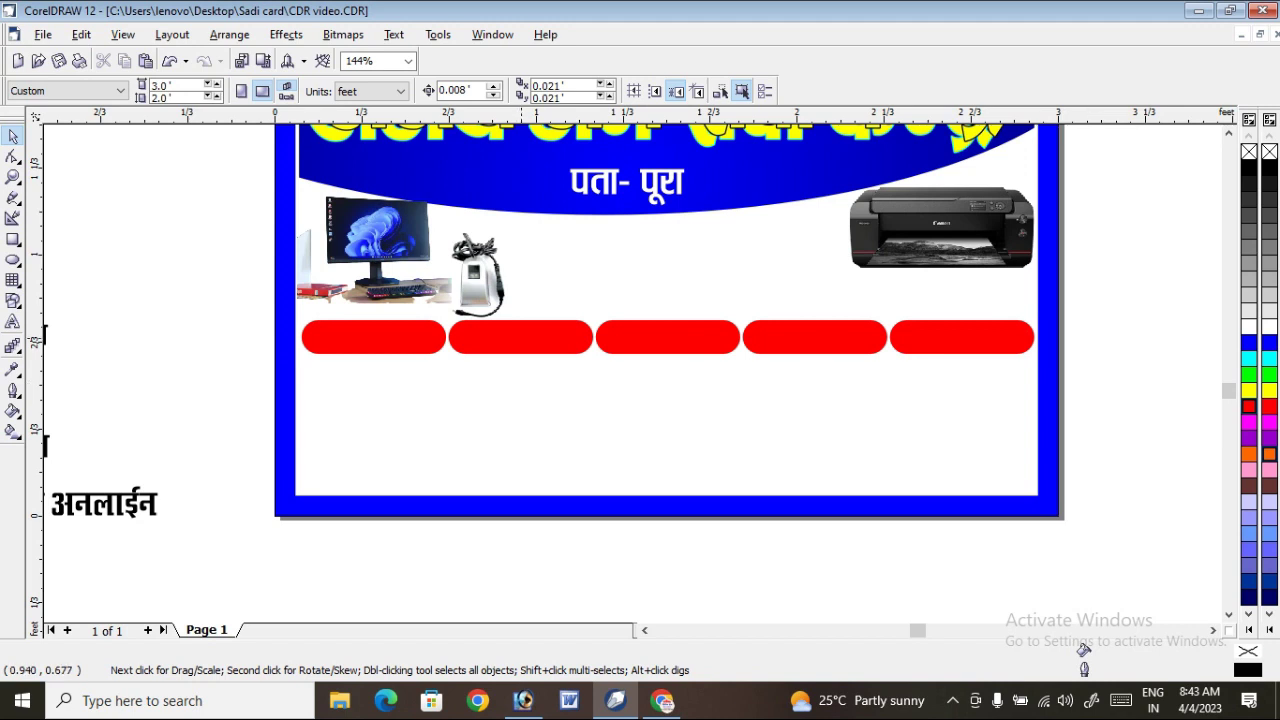
# Colour the second pill magenta, the third brown and the fourth deep navy blue
pyautogui.click(522, 337)
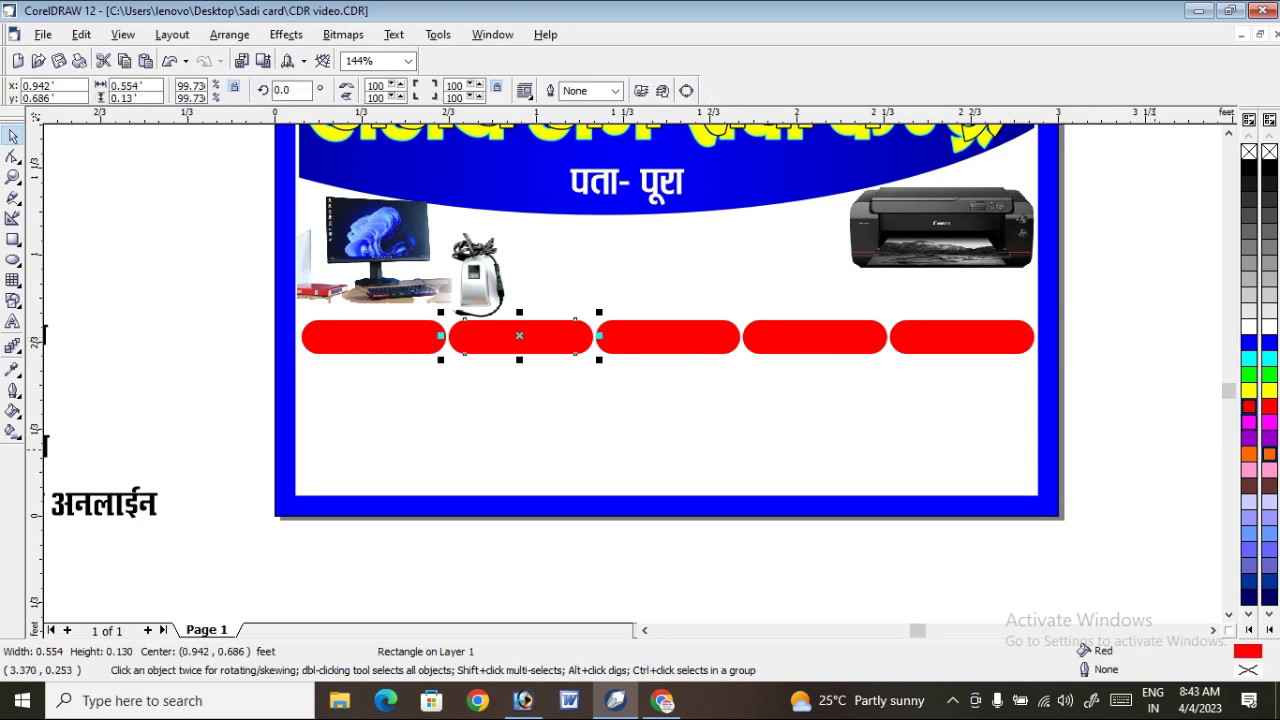
pyautogui.click(1249, 421)
pyautogui.click(667, 337)
pyautogui.click(1269, 485)
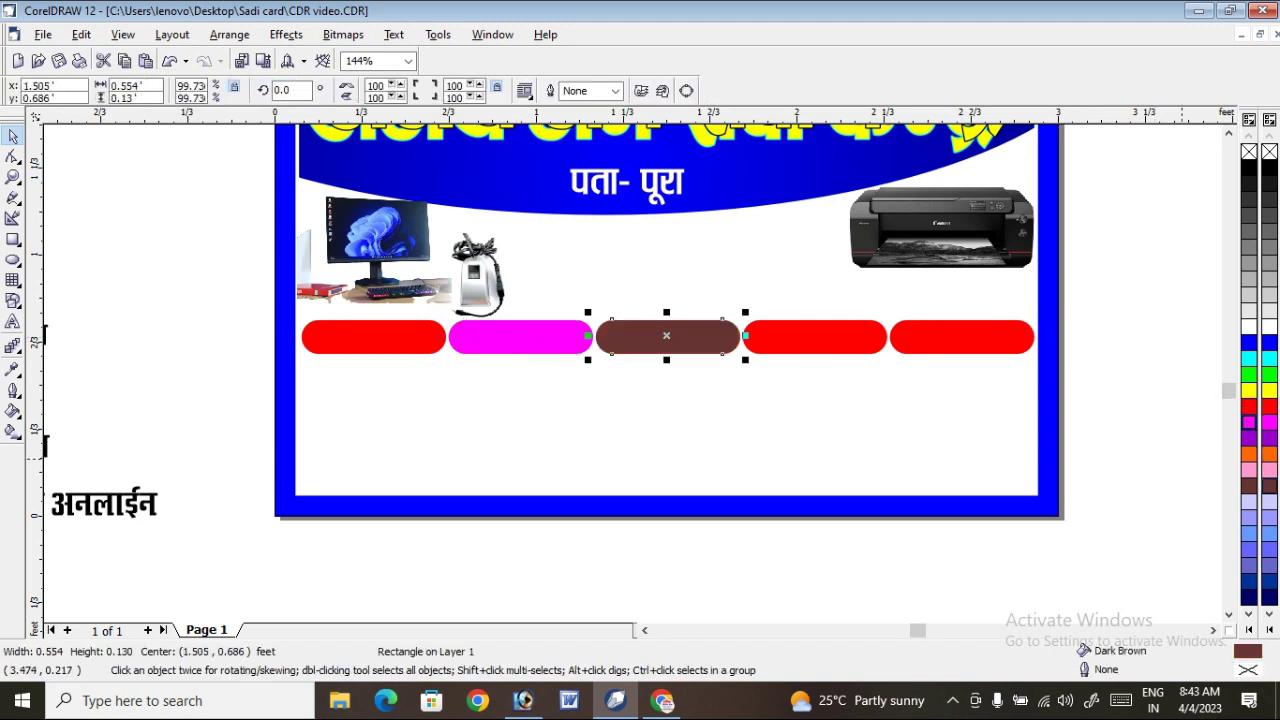
pyautogui.click(814, 337)
pyautogui.click(1269, 581)
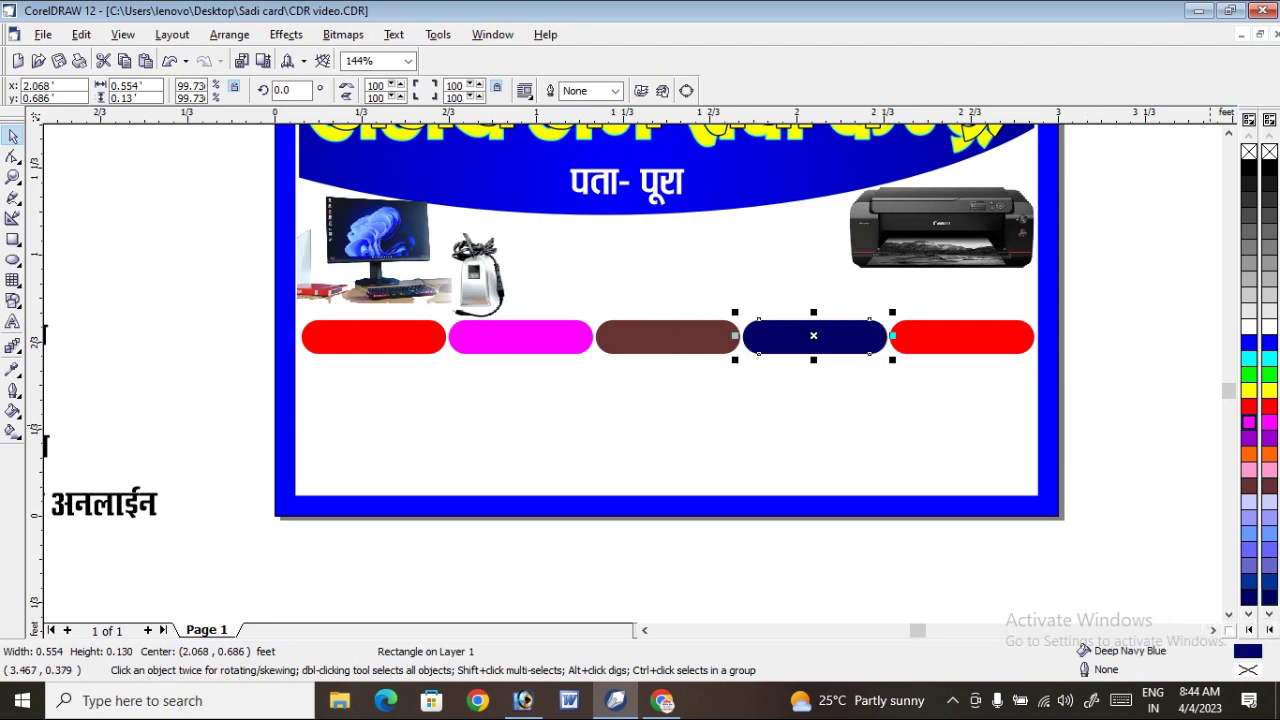
# Colour the fifth pill green, after first trying baby blue
pyautogui.click(908, 392)
pyautogui.click(980, 337)
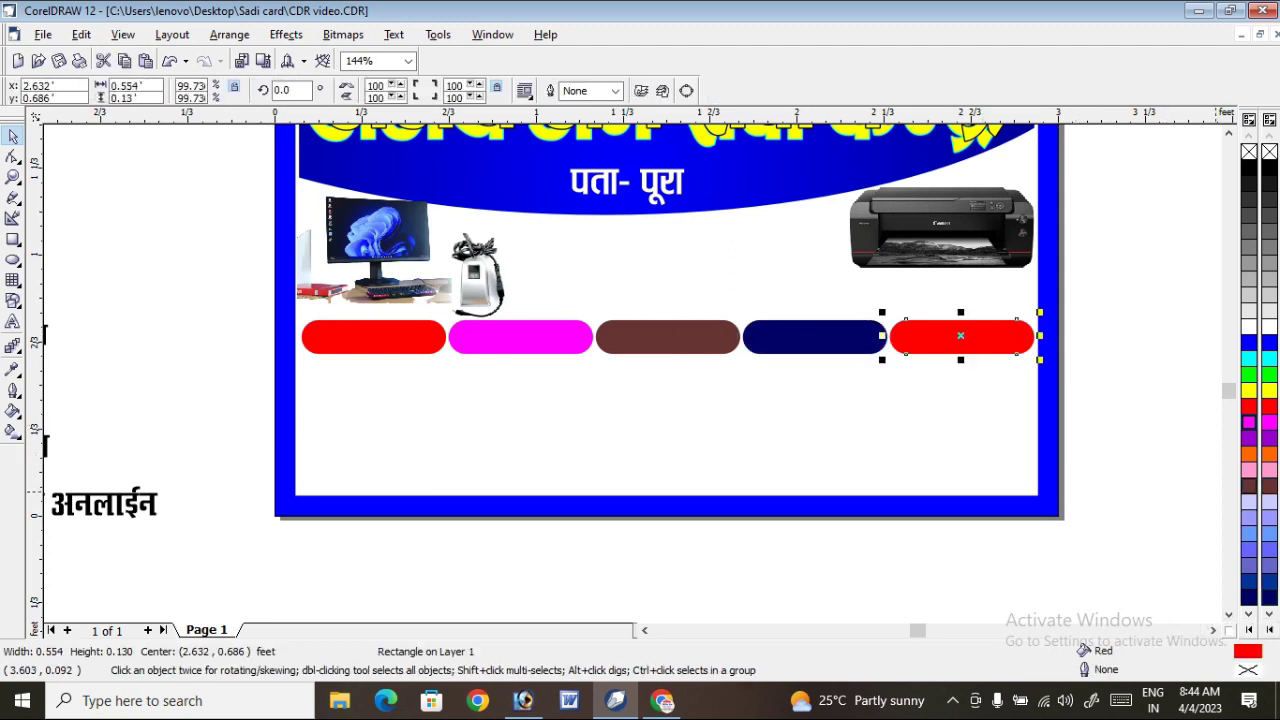
pyautogui.click(1249, 533)
pyautogui.click(1164, 486)
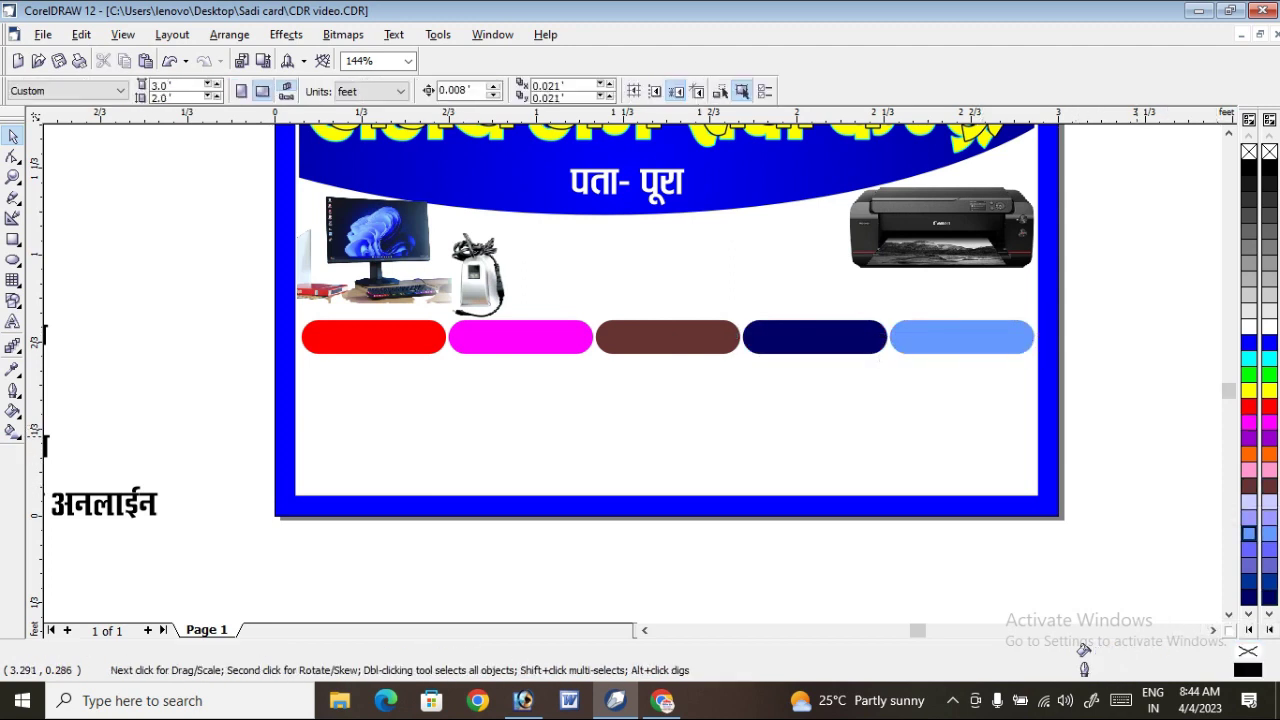
pyautogui.click(971, 325)
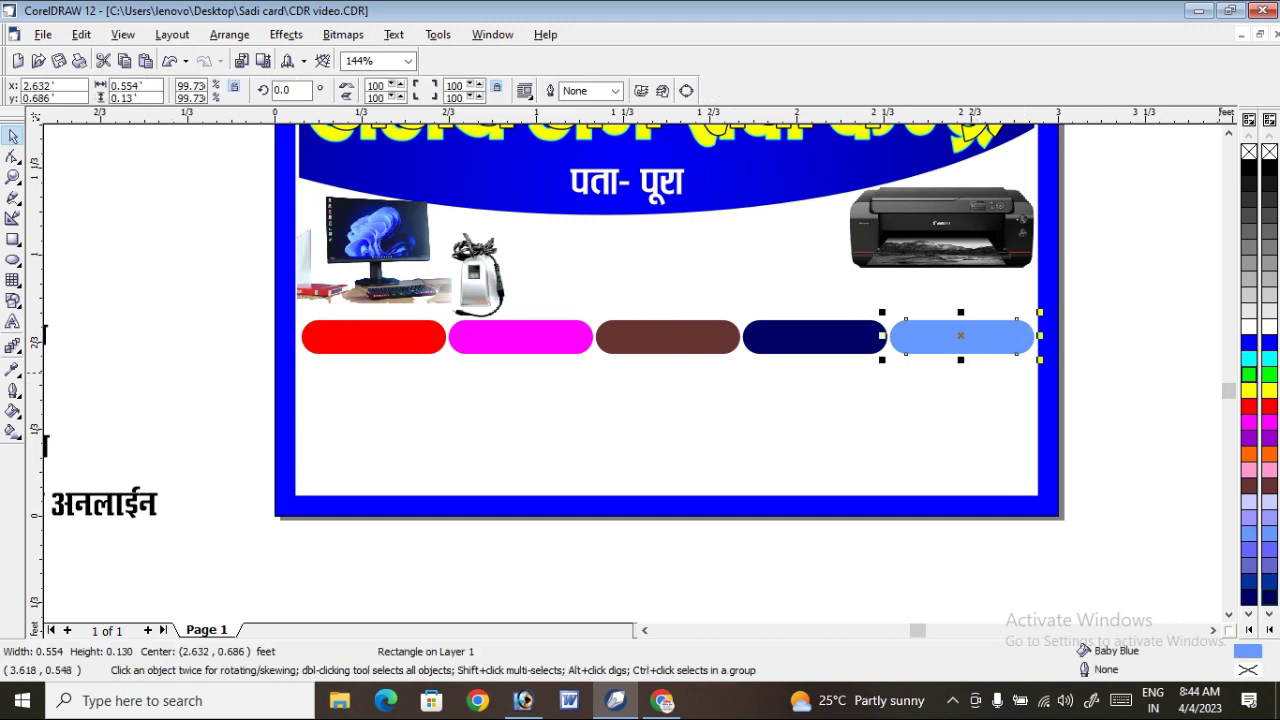
pyautogui.click(1249, 374)
pyautogui.click(1193, 420)
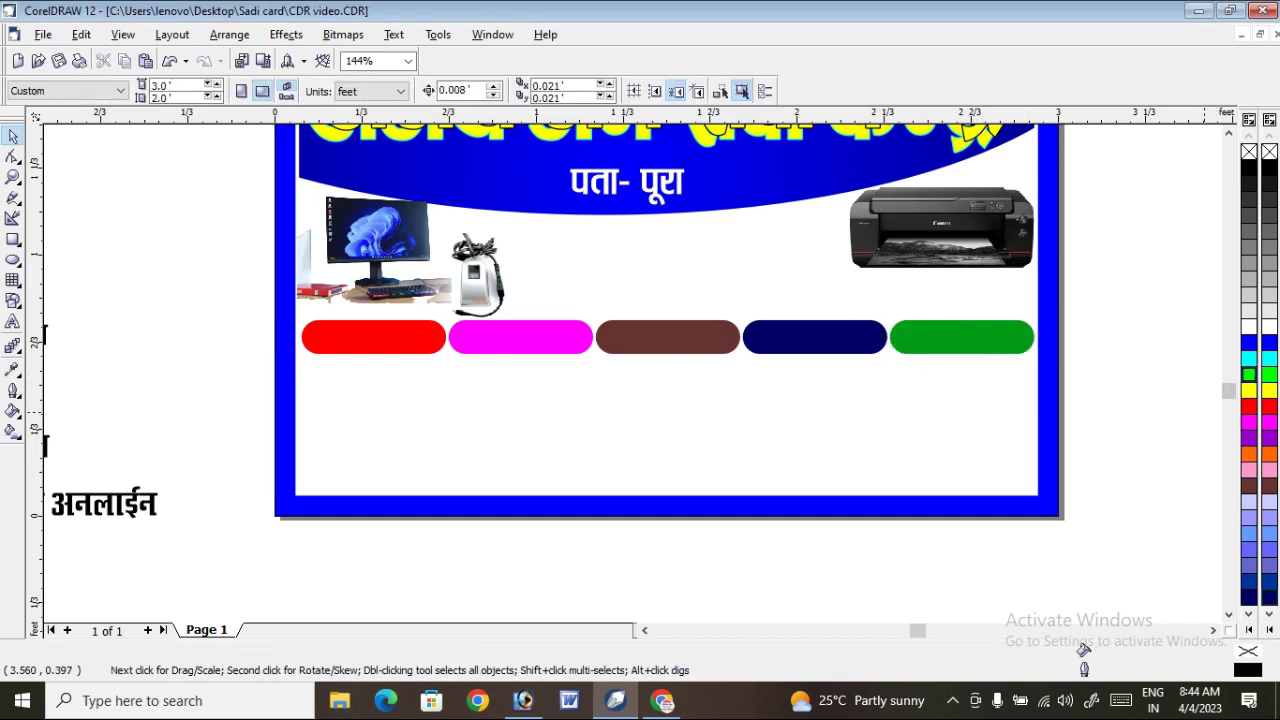
# Duplicate the pill row just below the first, nudge it up, and mirror it horizontally
pyautogui.moveTo(36, 228); pyautogui.dragTo(36, 230)
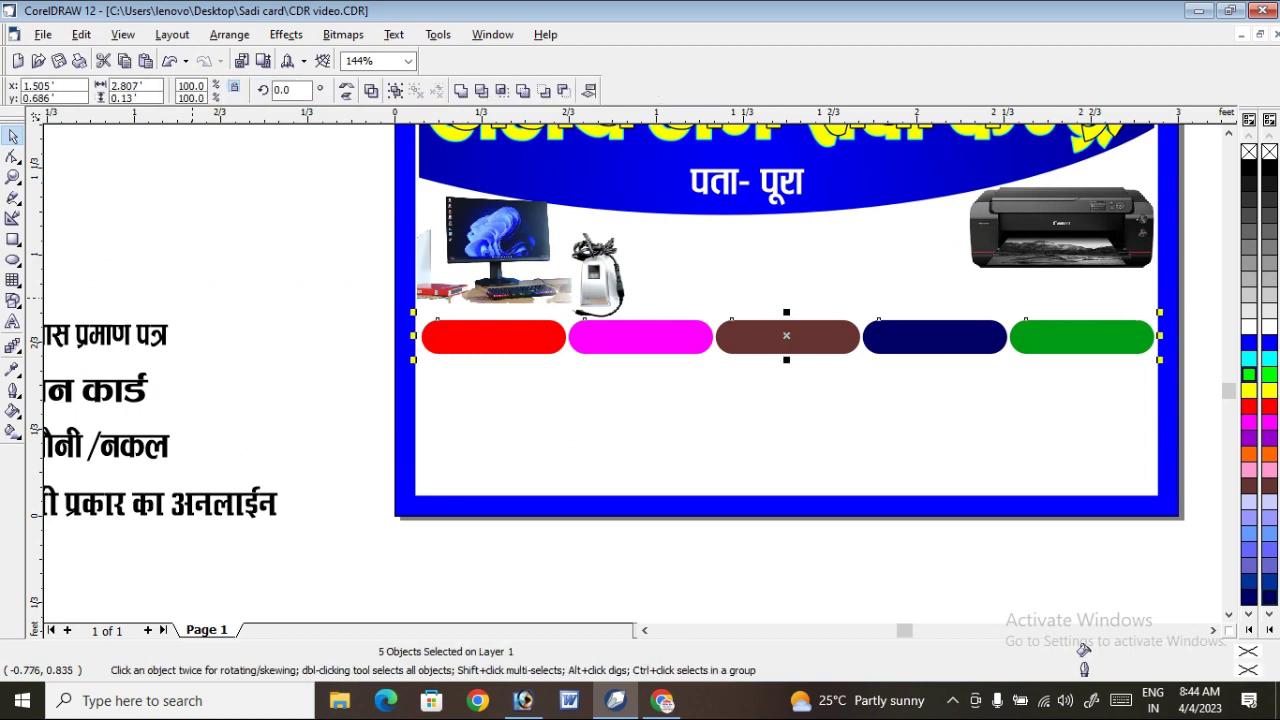
pyautogui.moveTo(786, 336); pyautogui.dragTo(786, 382)
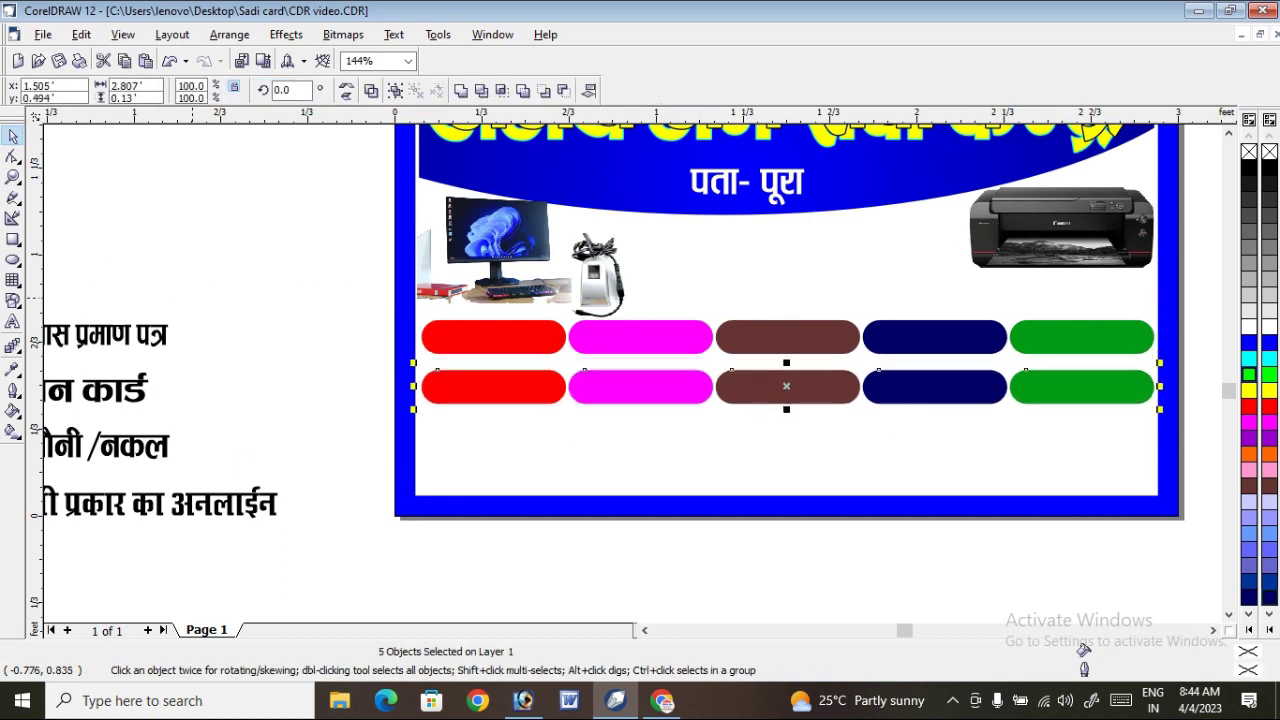
pyautogui.press('Up')
pyautogui.press('Up')
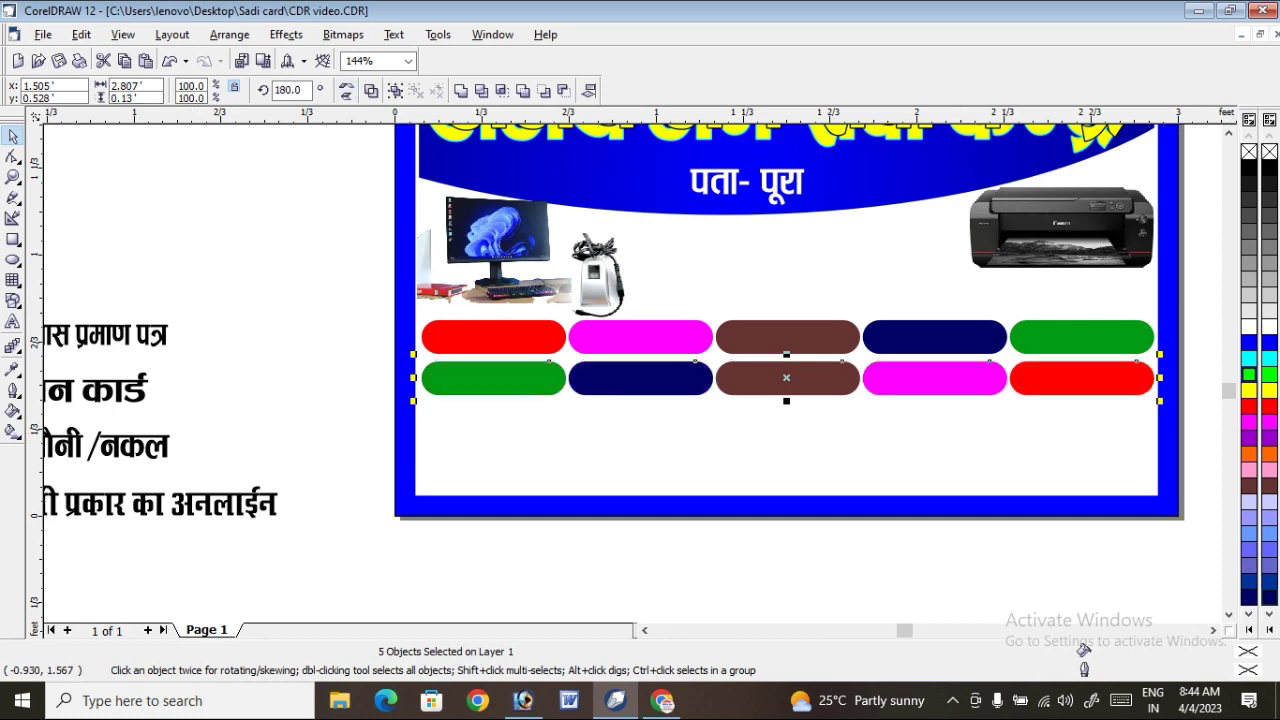
pyautogui.click(346, 86)
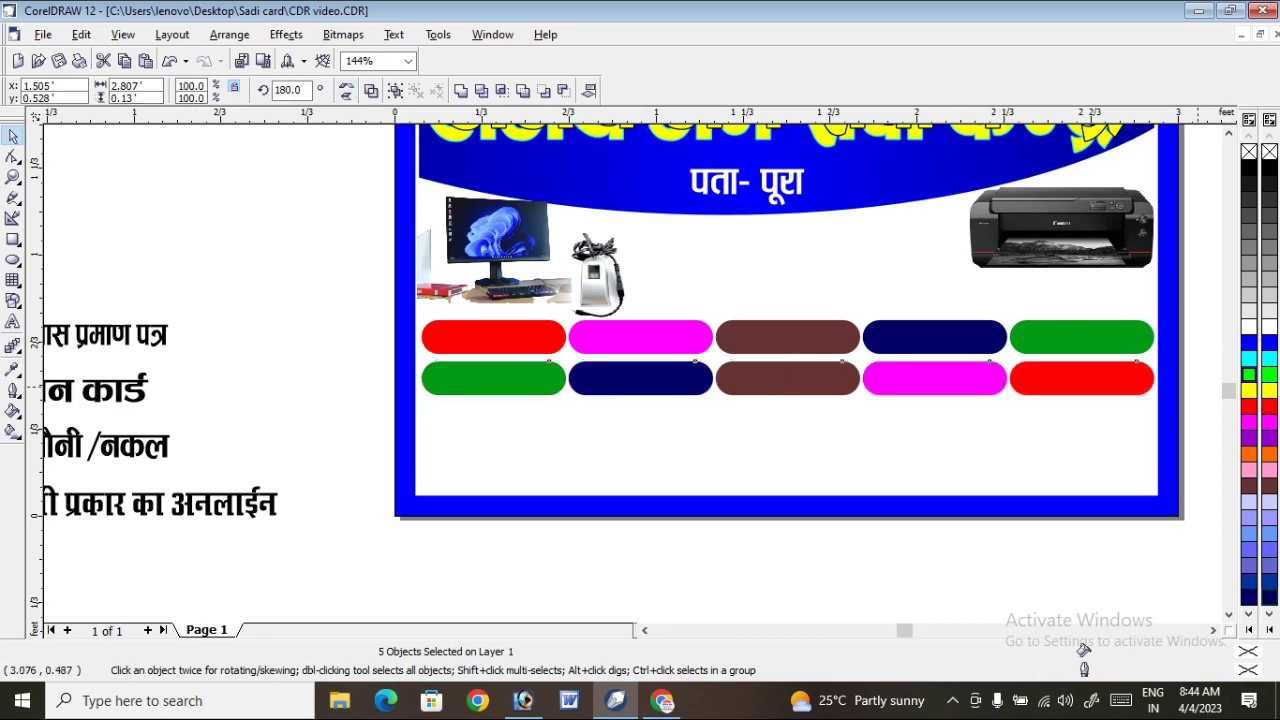
pyautogui.press('Escape')
# Recolour the second row's navy pill orange and its brown pill yellow
pyautogui.click(620, 390)
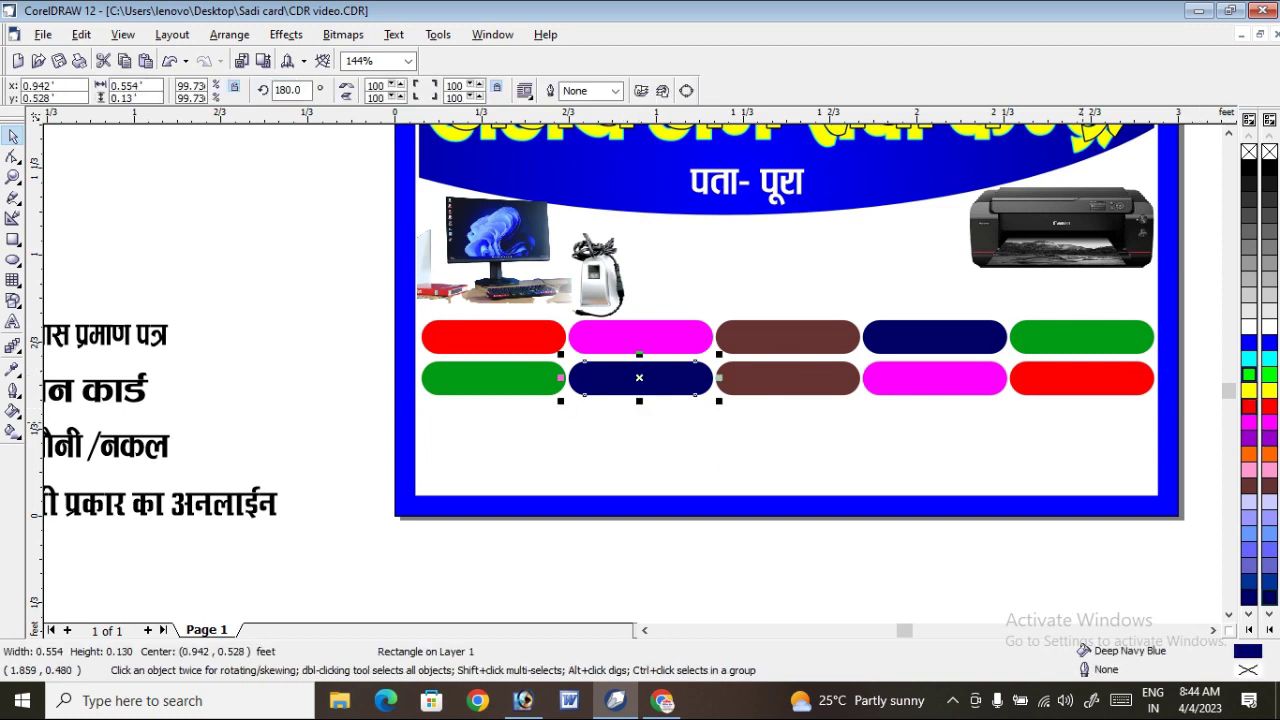
pyautogui.click(1249, 390)
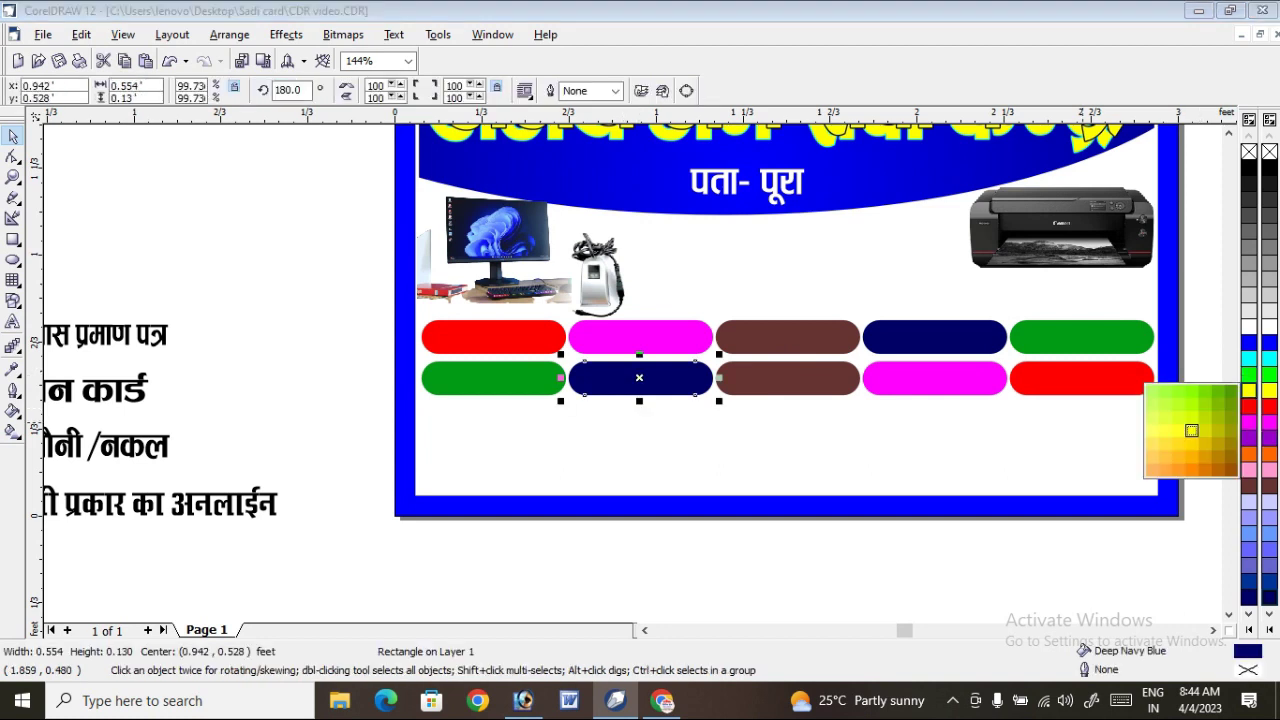
pyautogui.click(1205, 470)
pyautogui.press('Escape')
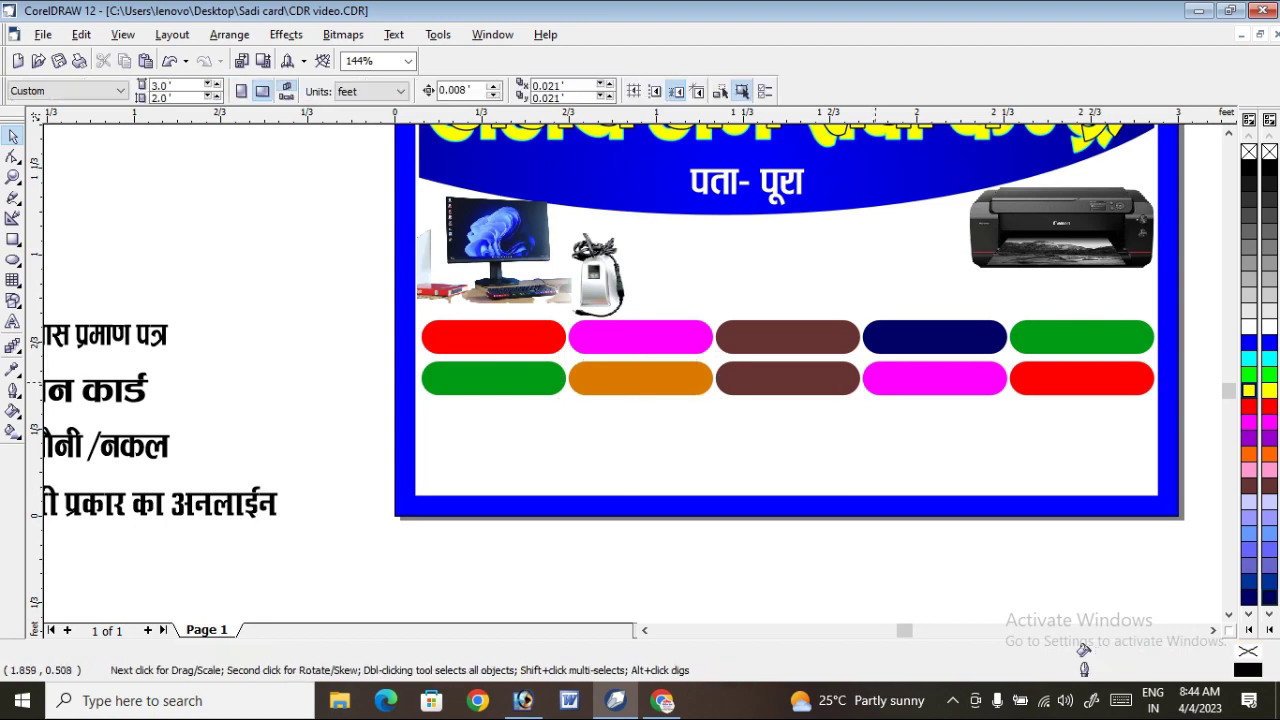
pyautogui.click(830, 372)
pyautogui.click(1249, 390)
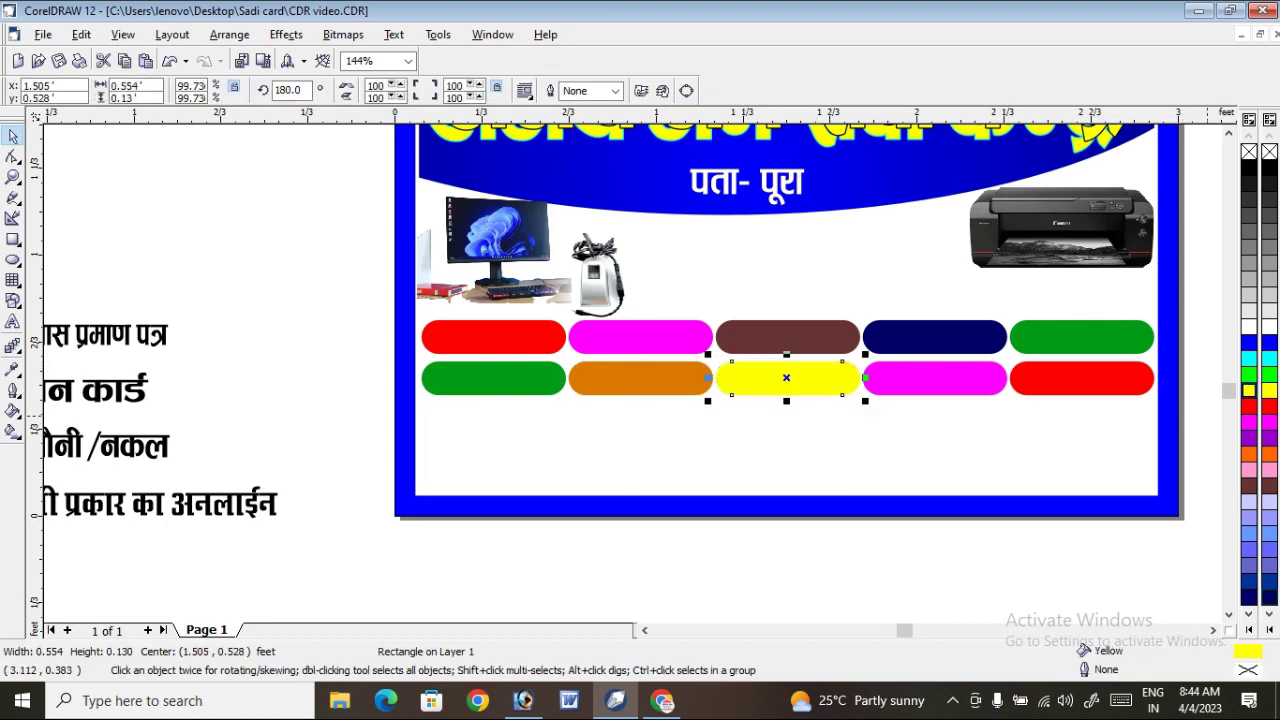
# Recolour the second row's magenta pill blue and its last red pill black
pyautogui.scroll(-3, 790, 370)
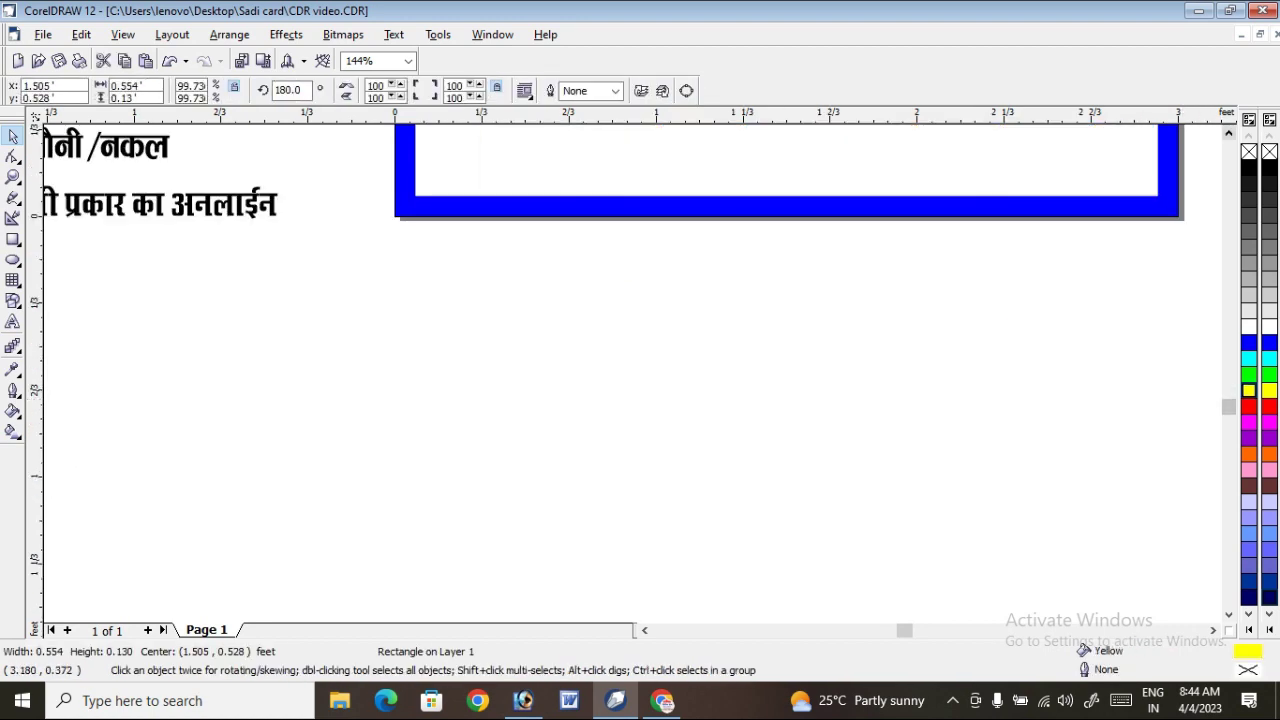
pyautogui.scroll(5, 790, 370)
pyautogui.scroll(3, 790, 370)
pyautogui.scroll(-4, 790, 370)
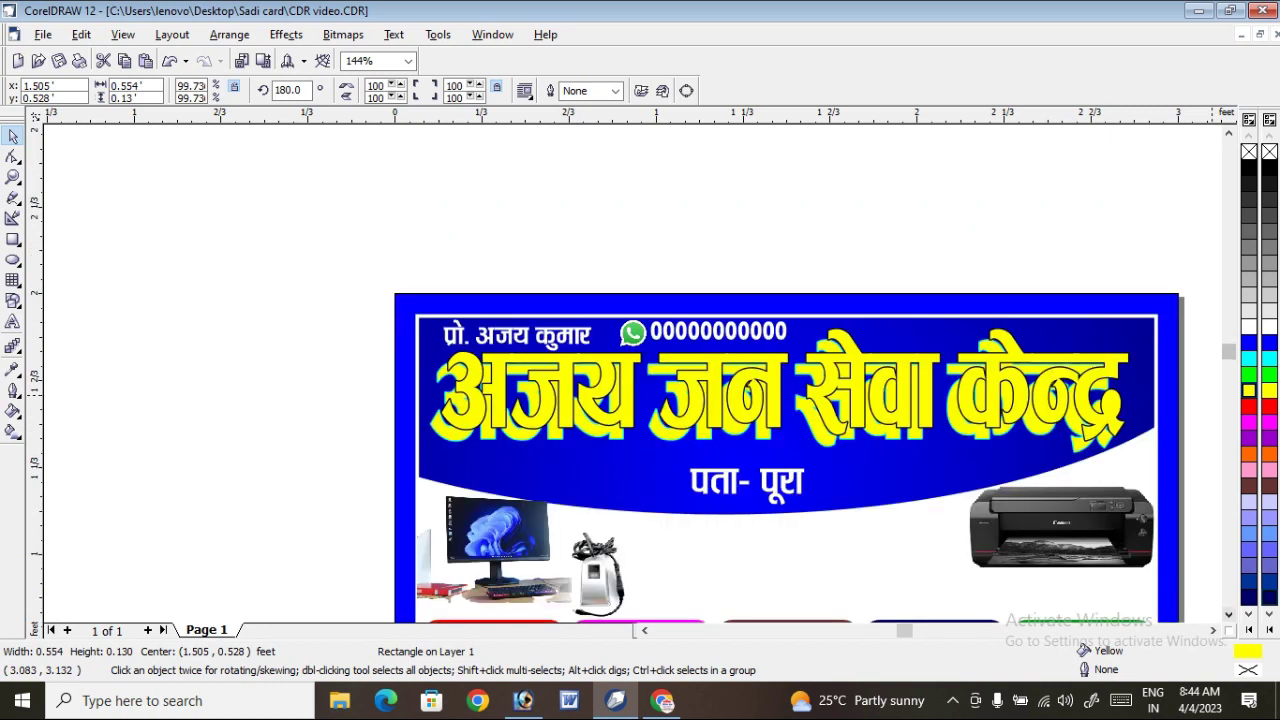
pyautogui.scroll(-2, 790, 370)
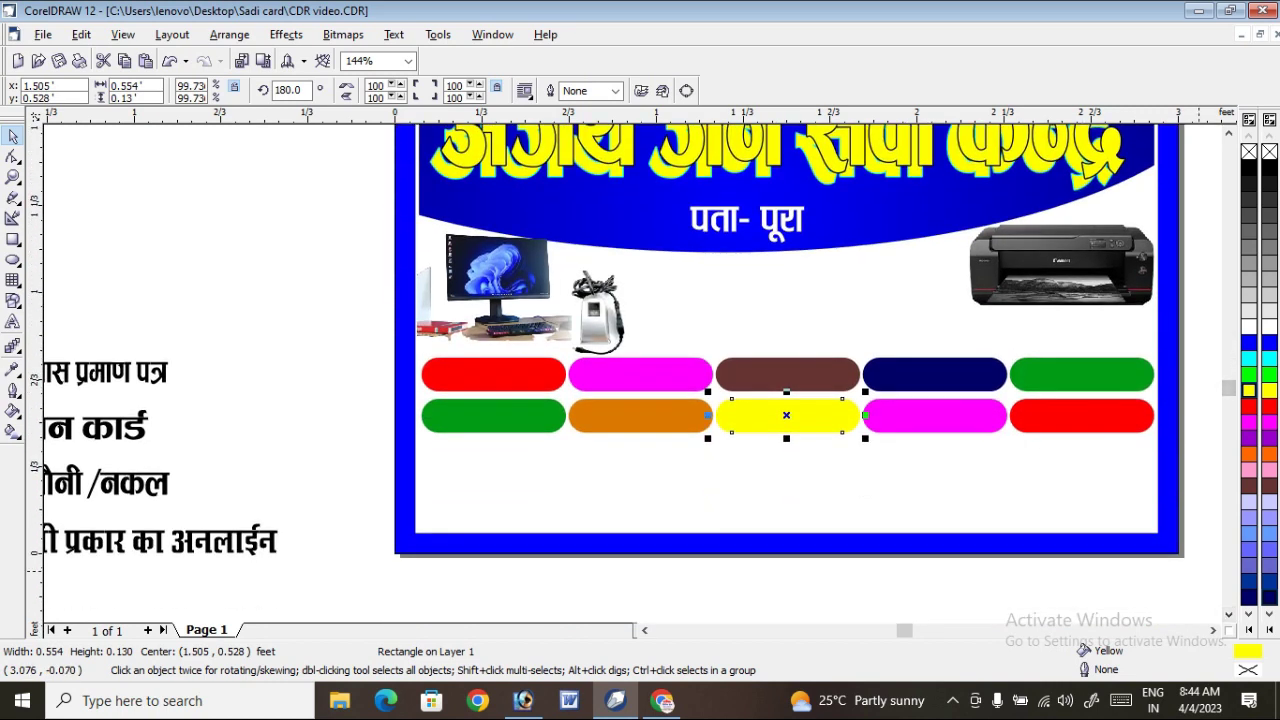
pyautogui.click(1197, 582)
pyautogui.click(960, 415)
pyautogui.click(1249, 344)
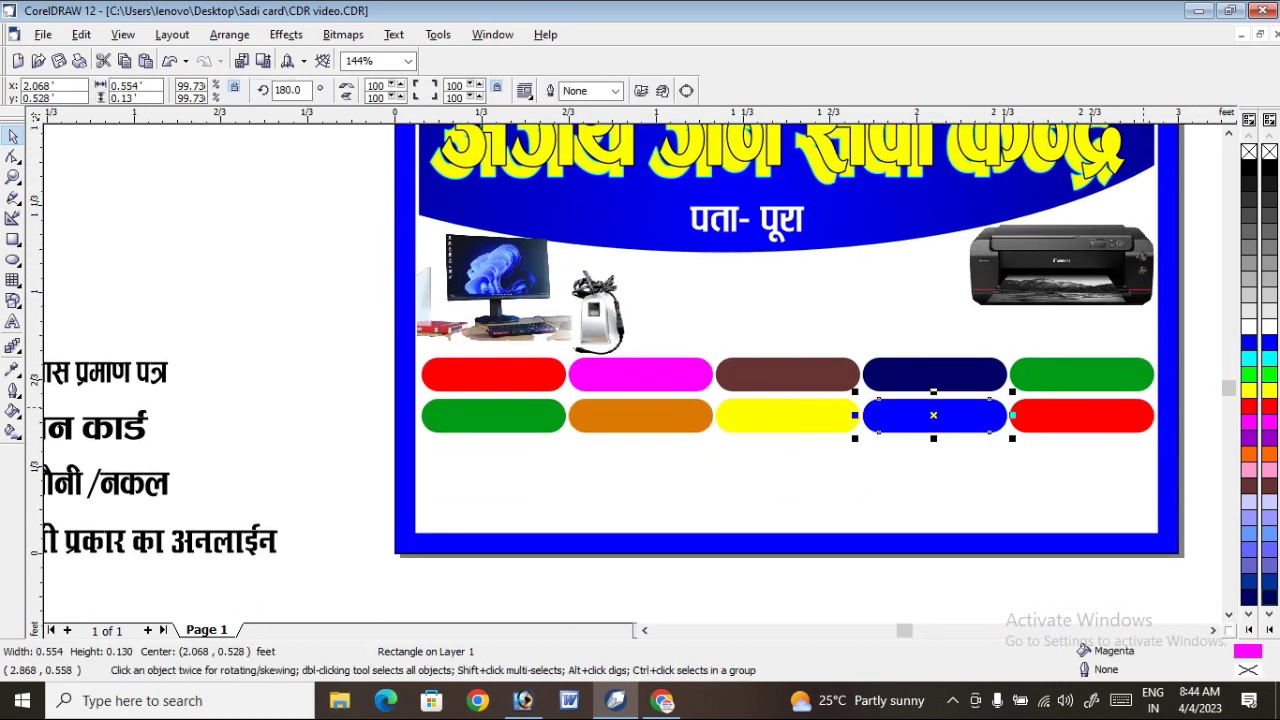
pyautogui.click(1127, 406)
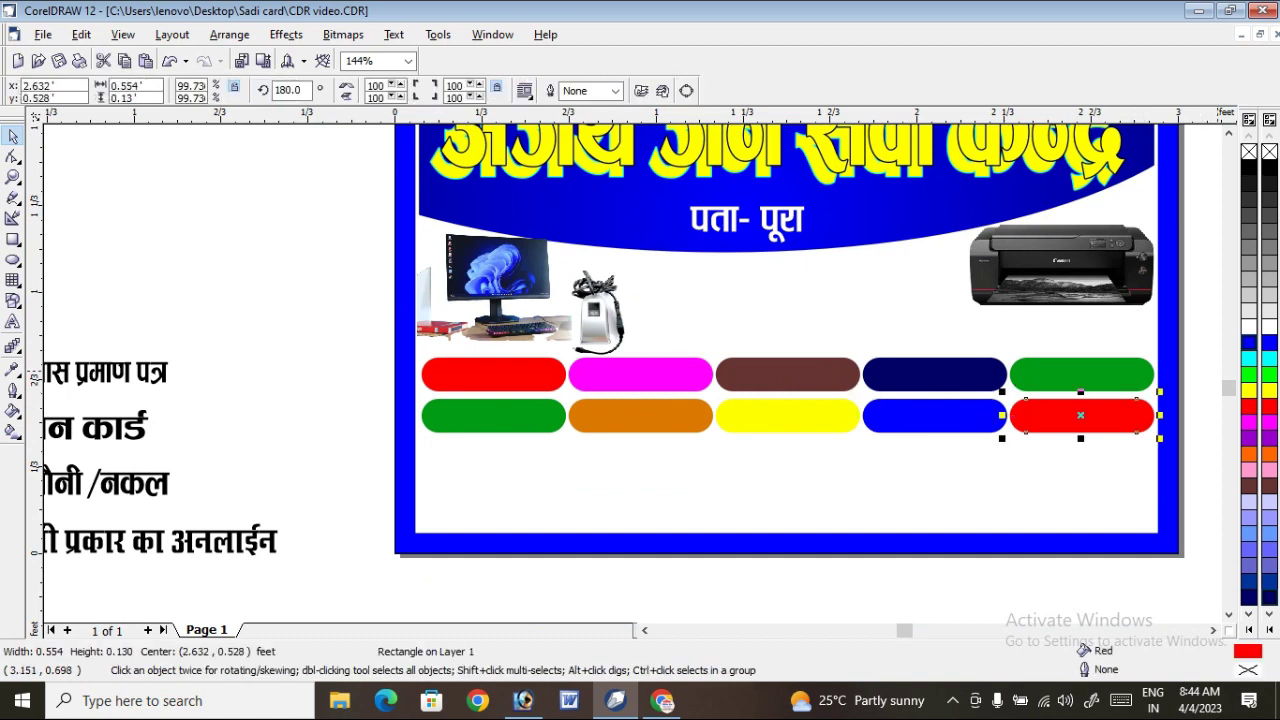
pyautogui.click(1249, 167)
pyautogui.click(1210, 377)
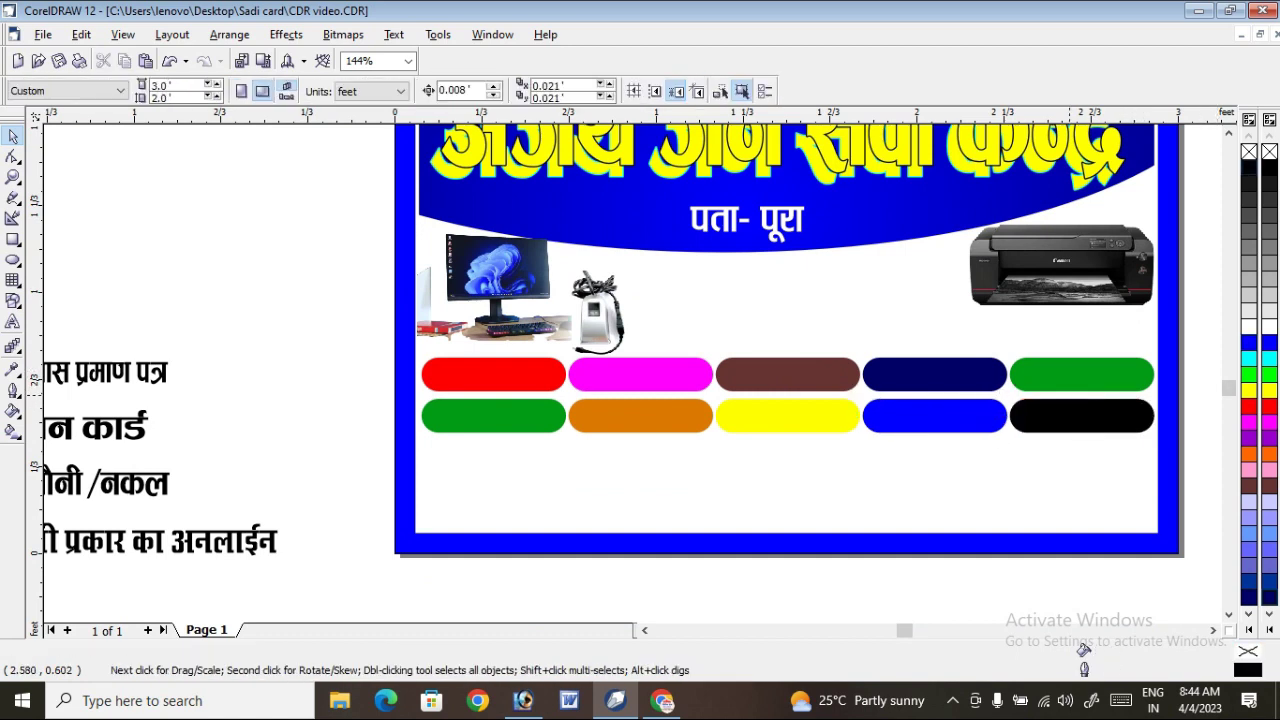
pyautogui.scroll(-2, 1183, 410)
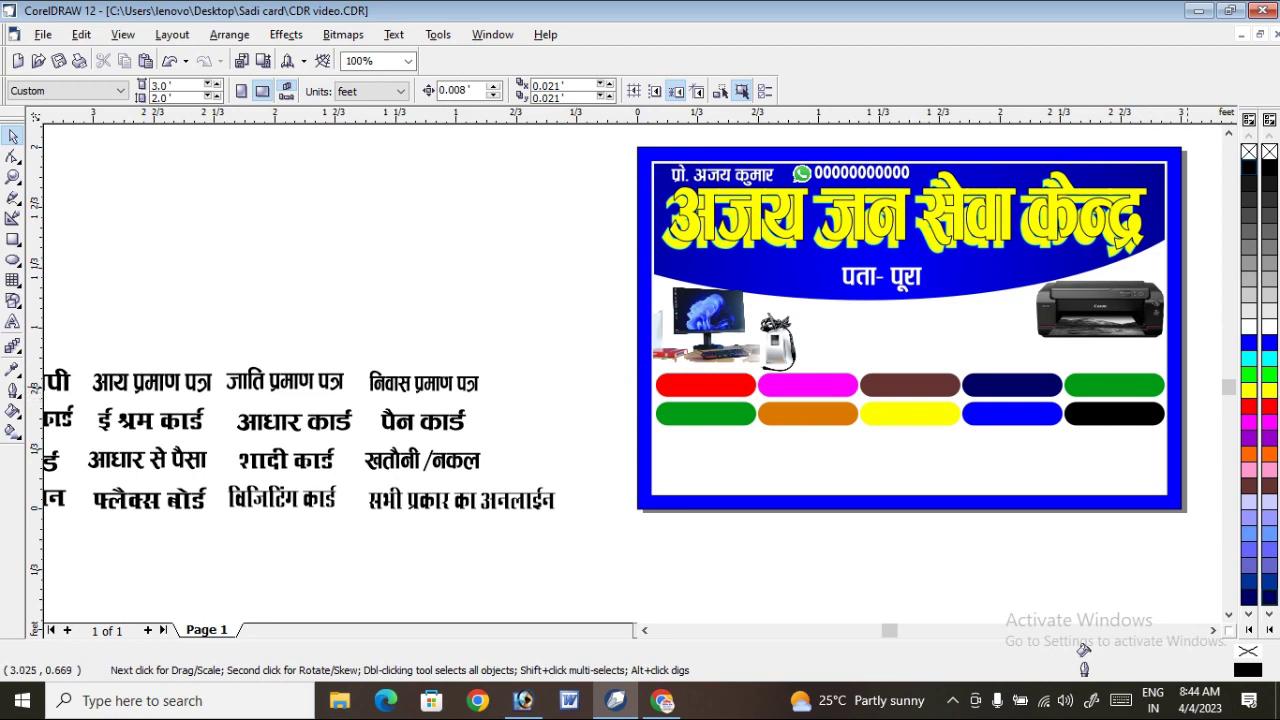
# Duplicate both pill rows as grey copies placed just below the coloured rows
pyautogui.moveTo(1211, 420); pyautogui.dragTo(645, 343)
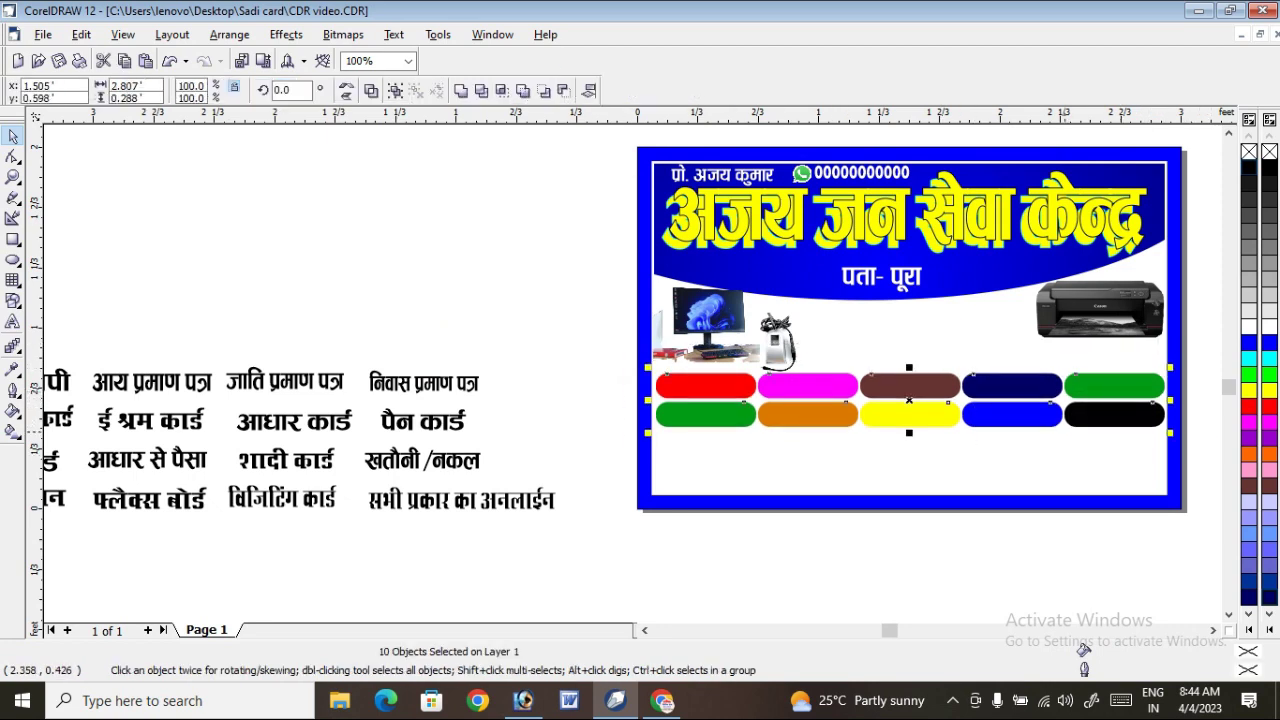
pyautogui.moveTo(909, 400); pyautogui.dragTo(909, 456)
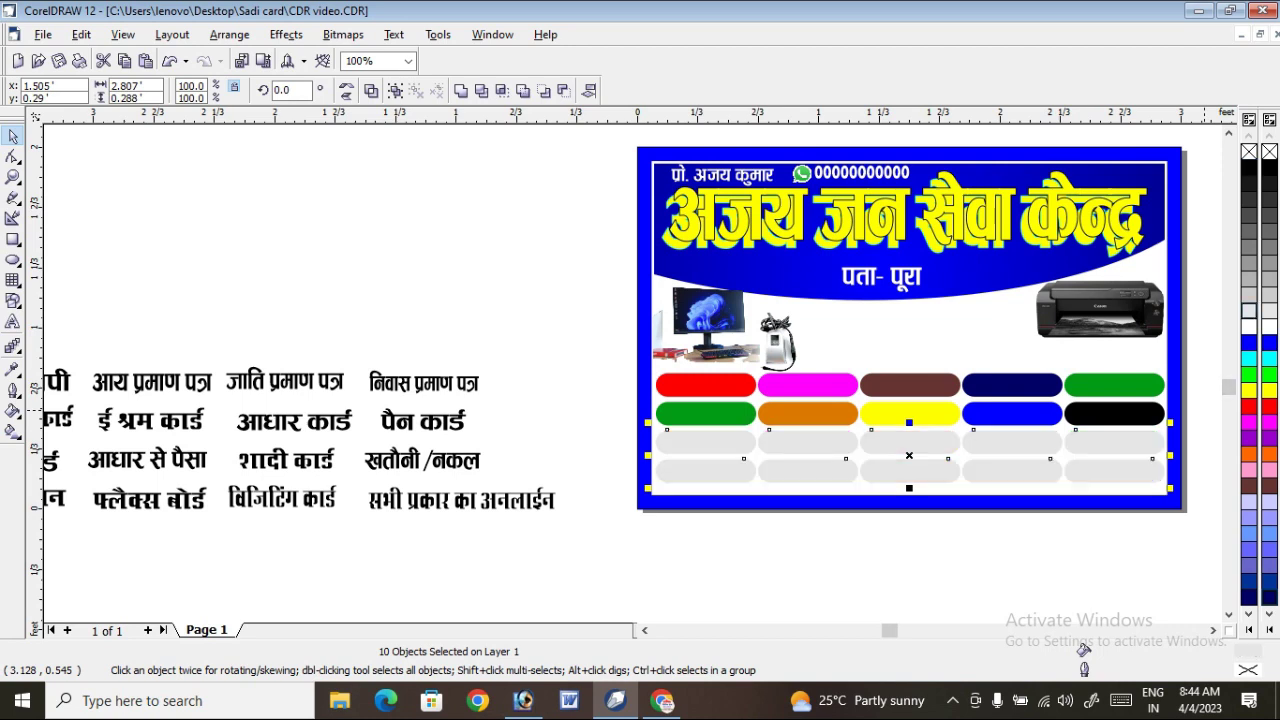
pyautogui.moveTo(909, 455); pyautogui.dragTo(909, 401)
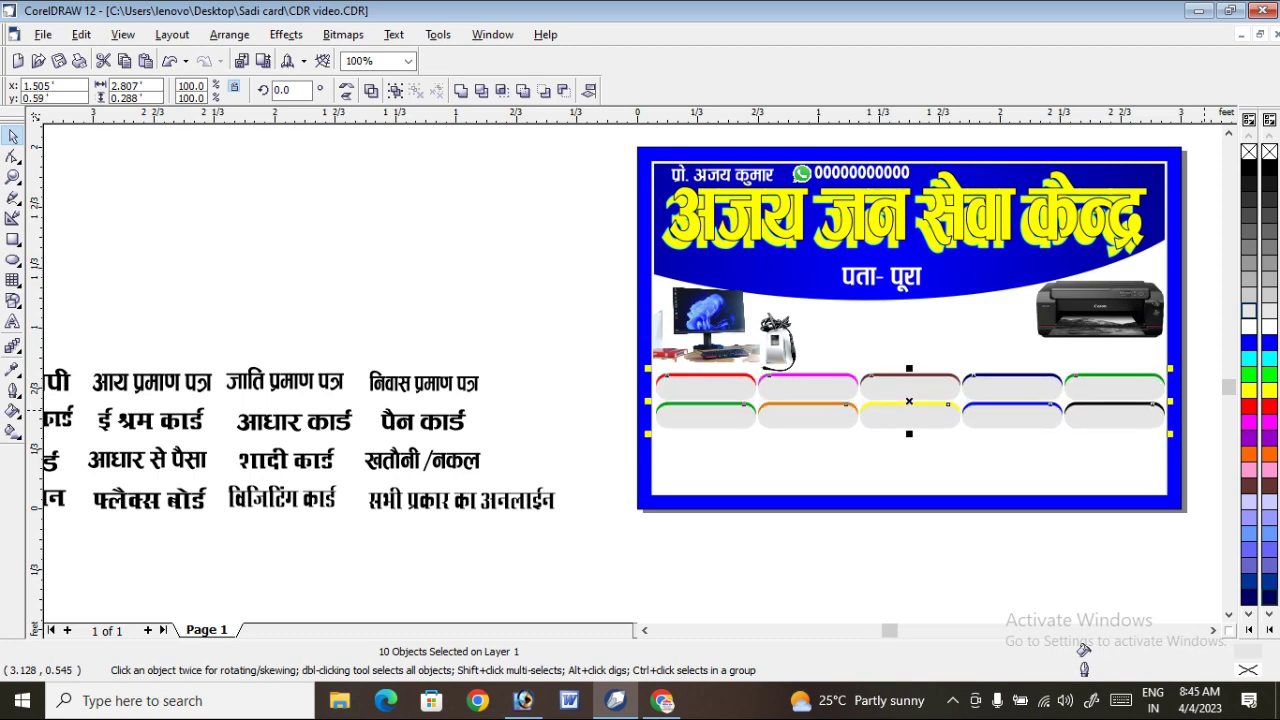
pyautogui.moveTo(909, 401); pyautogui.dragTo(909, 453)
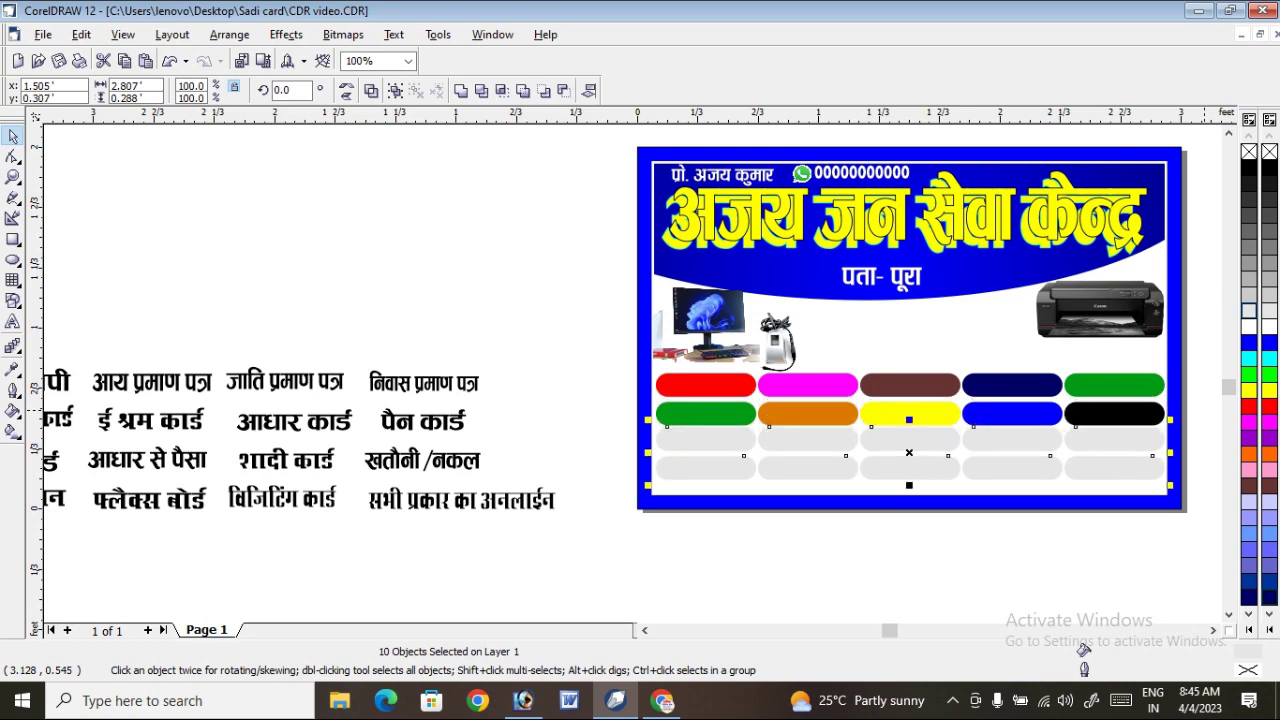
# Group the ten grey pill copies into a single object
pyautogui.rightClick(1086, 441)
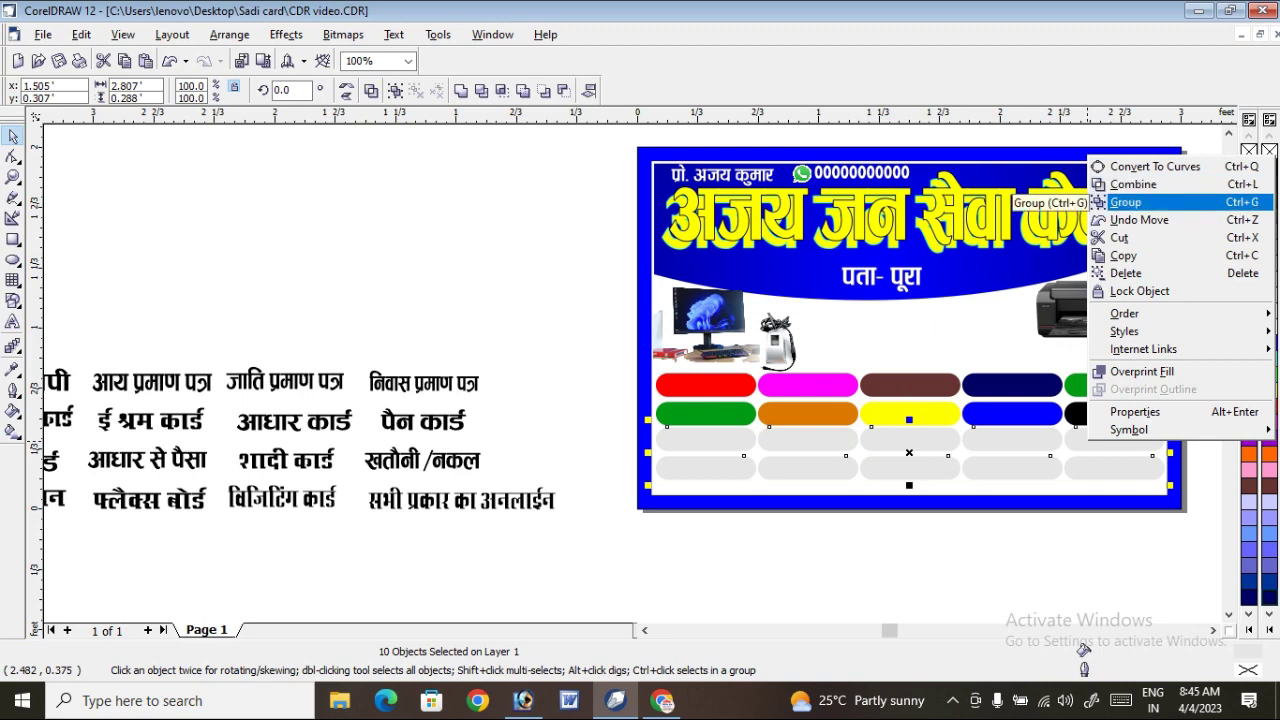
pyautogui.click(1098, 202)
pyautogui.press('Escape')
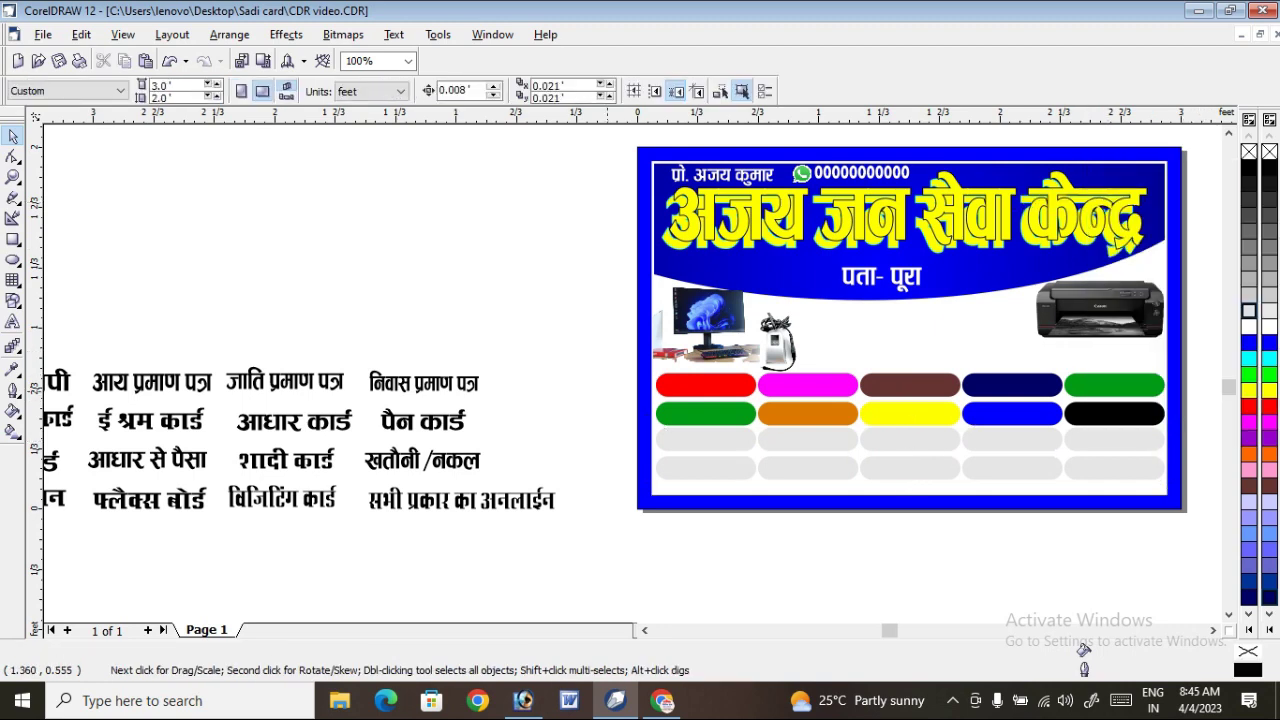
pyautogui.click(13, 176)
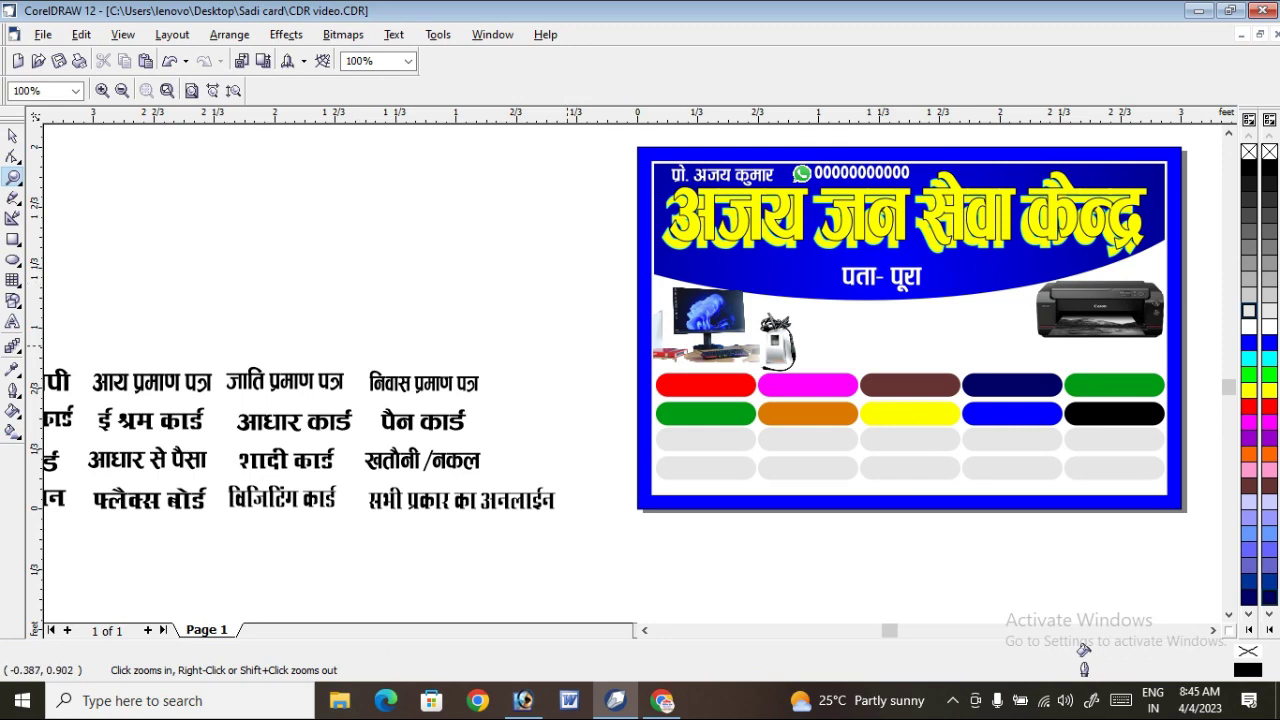
# Zoom into the card's lower half and group the ten coloured pills
pyautogui.moveTo(640, 255); pyautogui.dragTo(1190, 545)
pyautogui.click(13, 135)
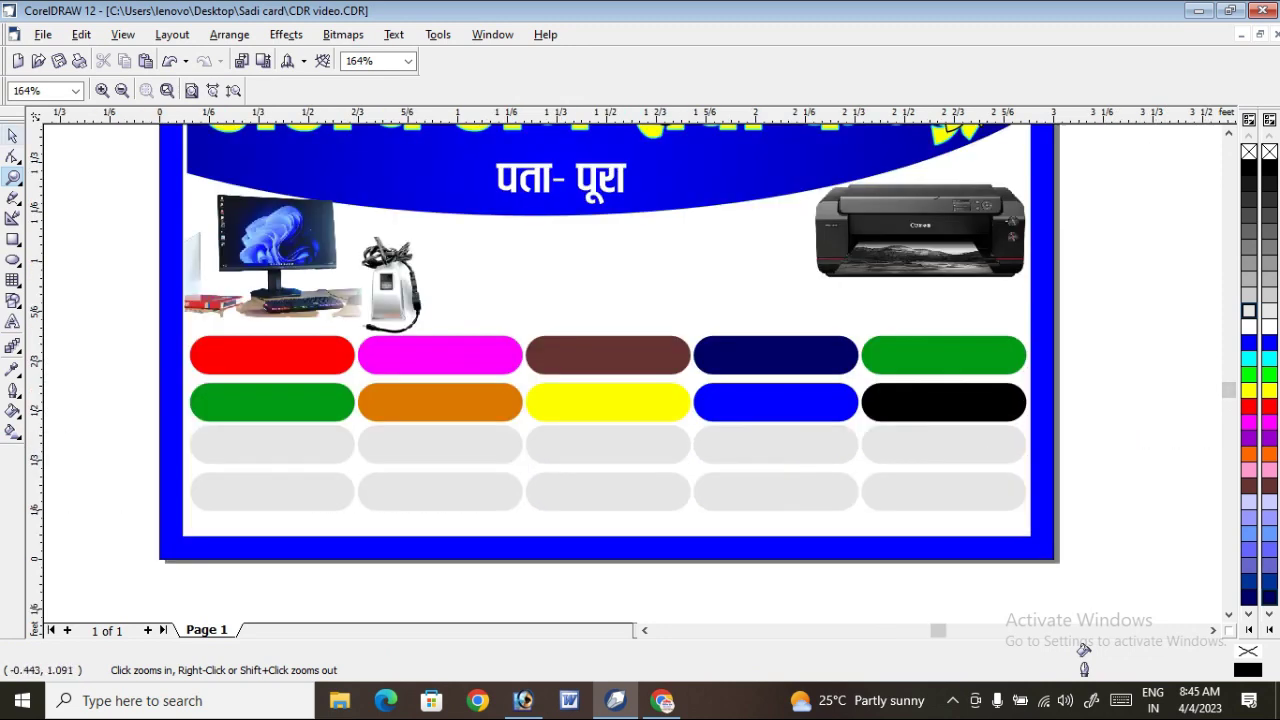
pyautogui.click(254, 356)
pyautogui.moveTo(105, 301); pyautogui.dragTo(1095, 436)
pyautogui.rightClick(967, 359)
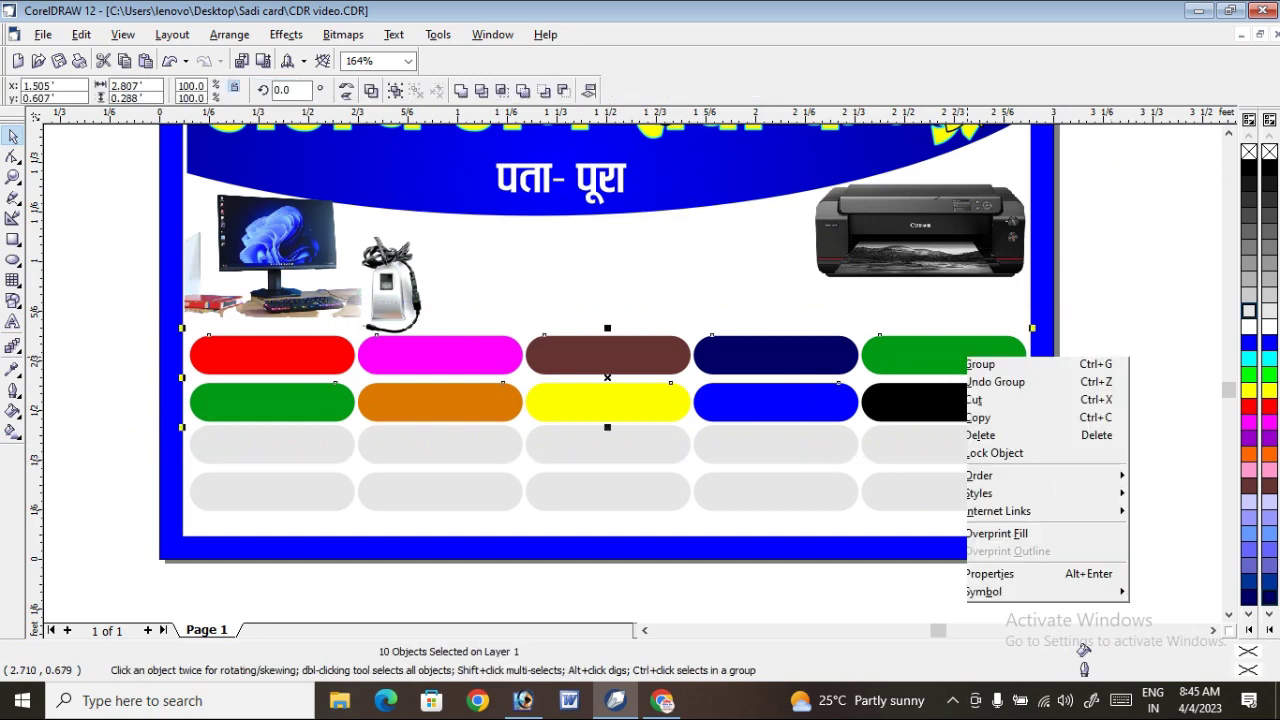
pyautogui.click(1005, 404)
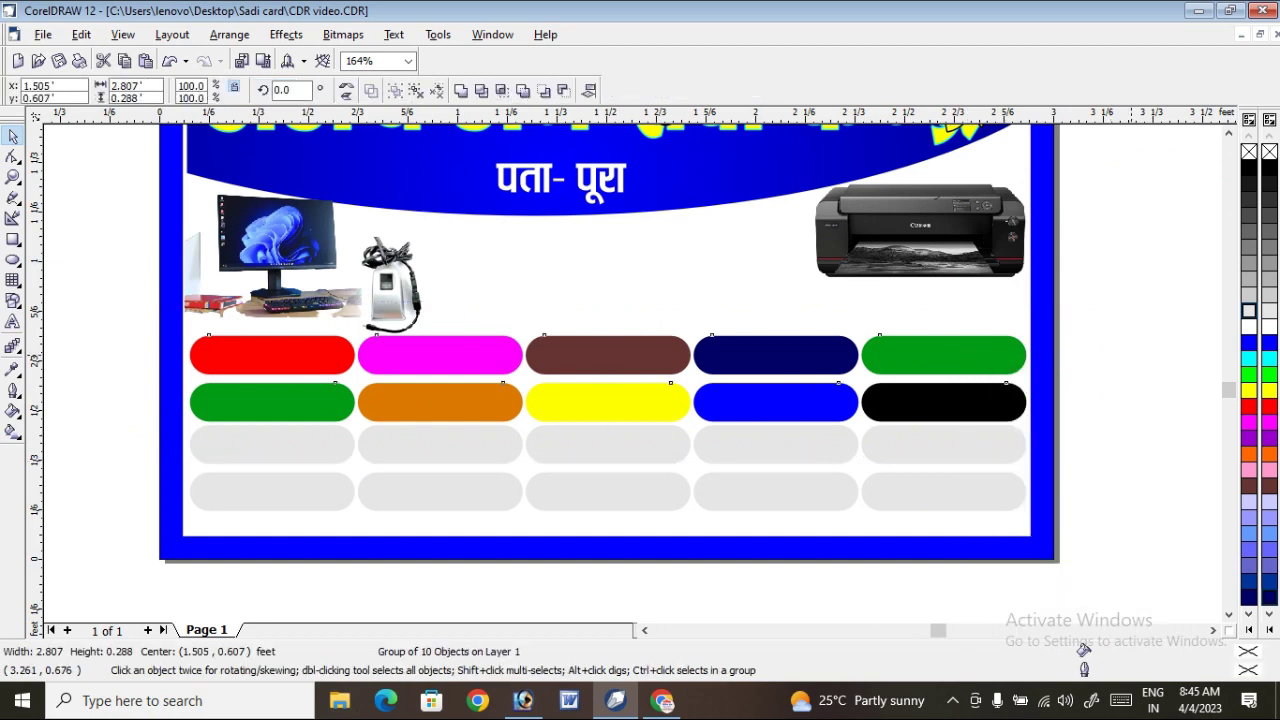
pyautogui.press('Escape')
# Bring the coloured group to front and offset the grey group slightly below as shadows
pyautogui.click(975, 440)
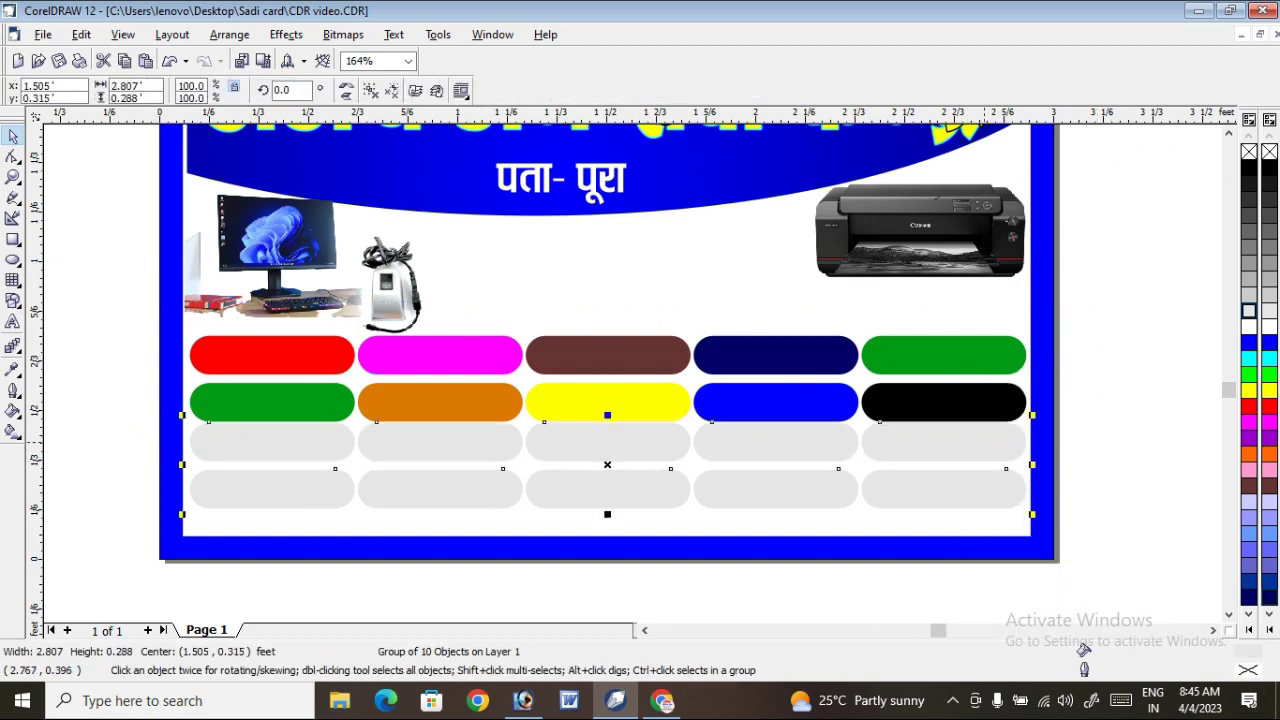
pyautogui.press('Up')
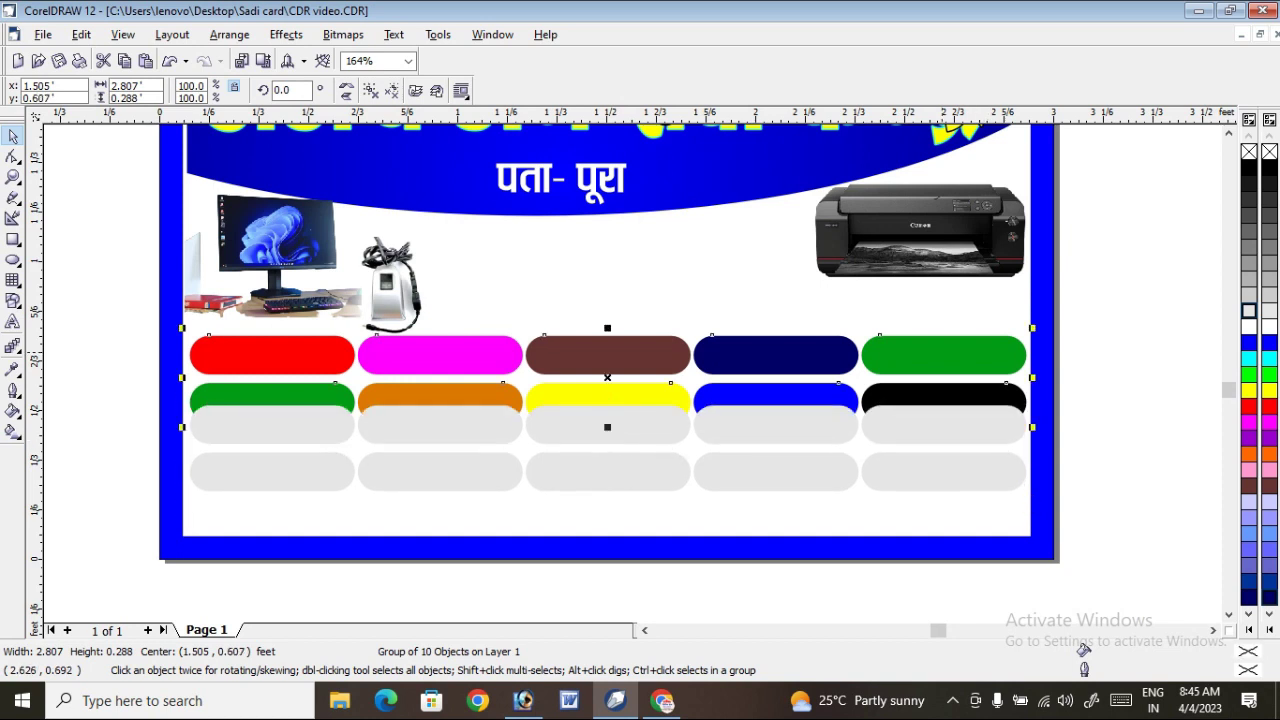
pyautogui.rightClick(942, 353)
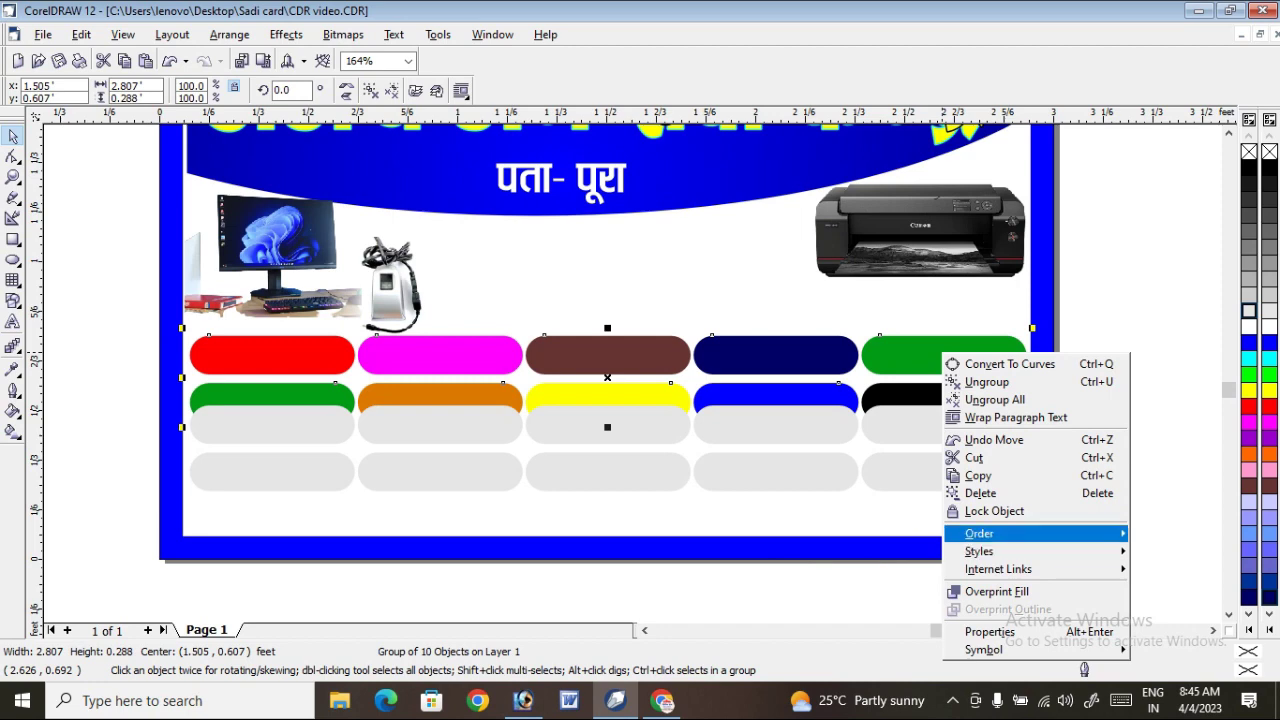
pyautogui.moveTo(1035, 533)
pyautogui.click(800, 531)
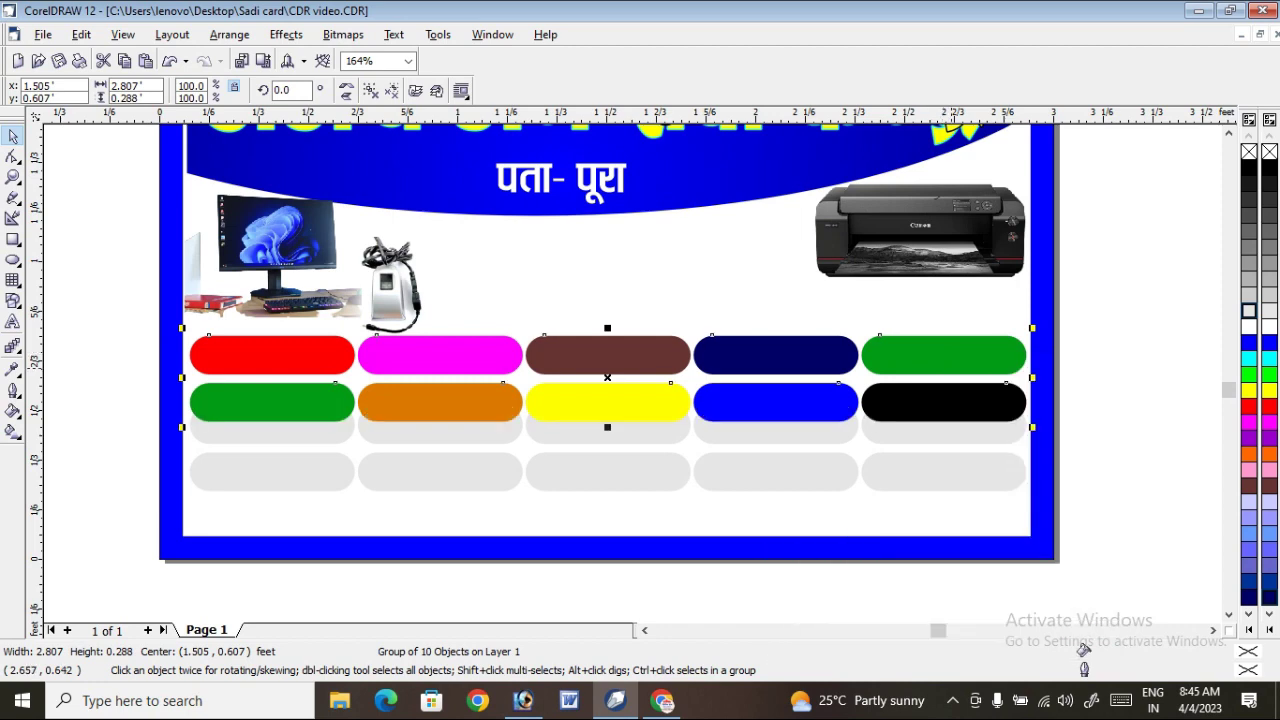
pyautogui.press('Tab')
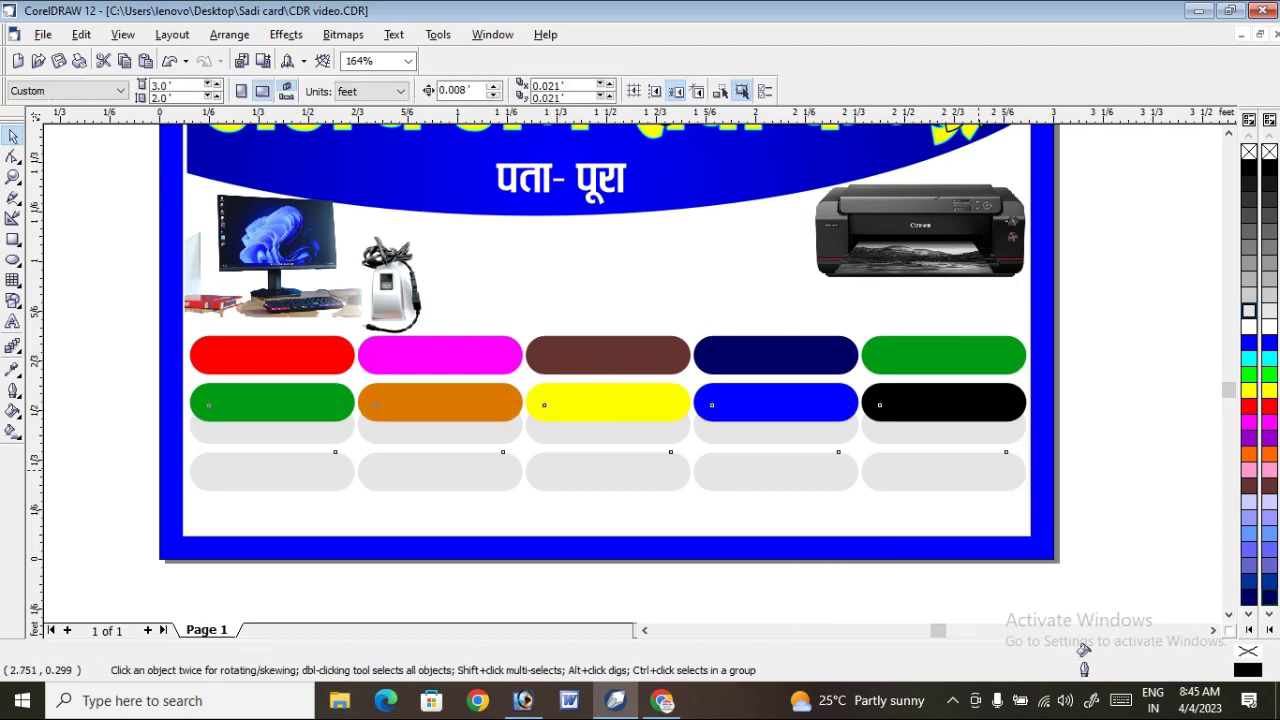
pyautogui.press('Up')
pyautogui.press('Up')
pyautogui.press('Up')
pyautogui.press('Up')
pyautogui.press('Up')
pyautogui.press('Up')
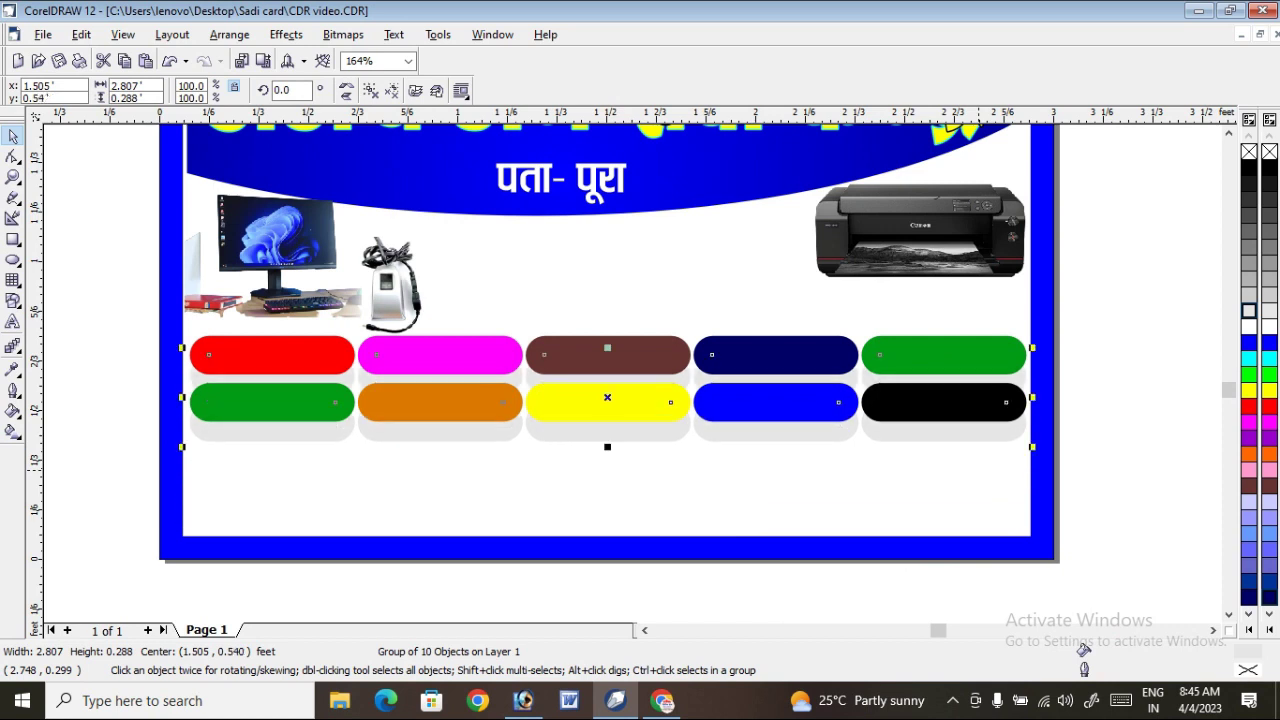
pyautogui.press('Up')
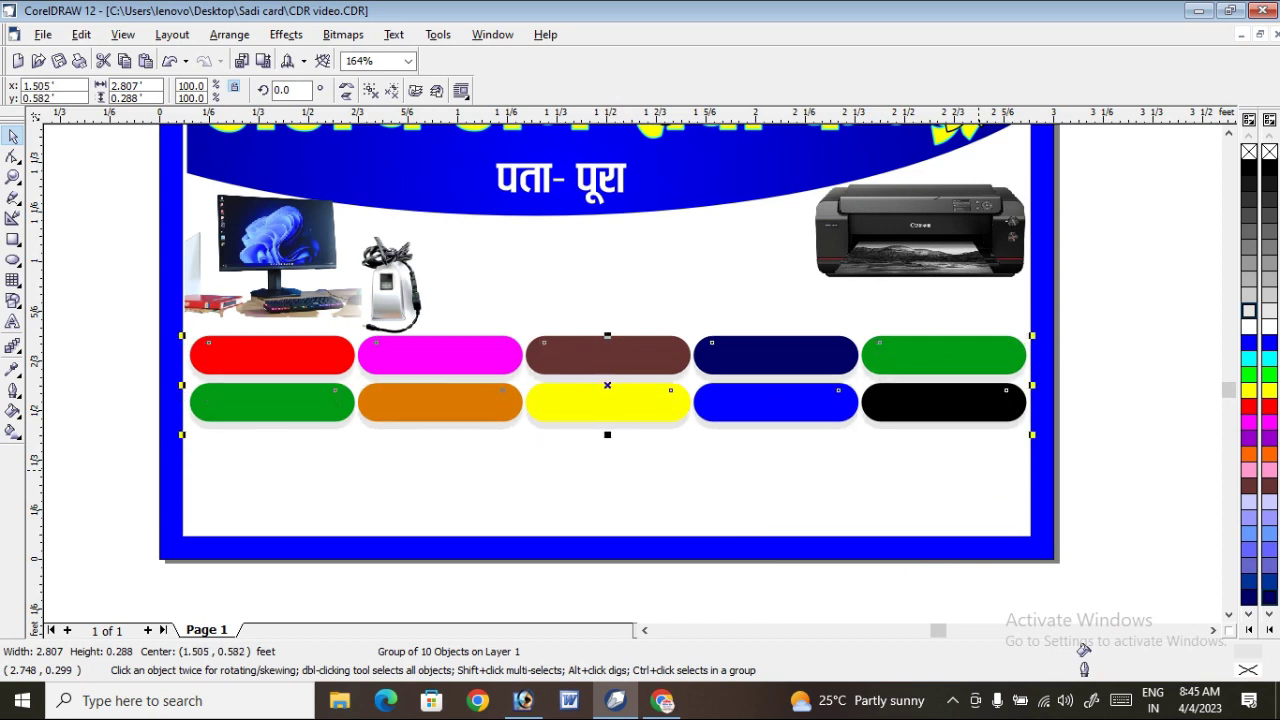
pyautogui.press('Down')
pyautogui.press('Escape')
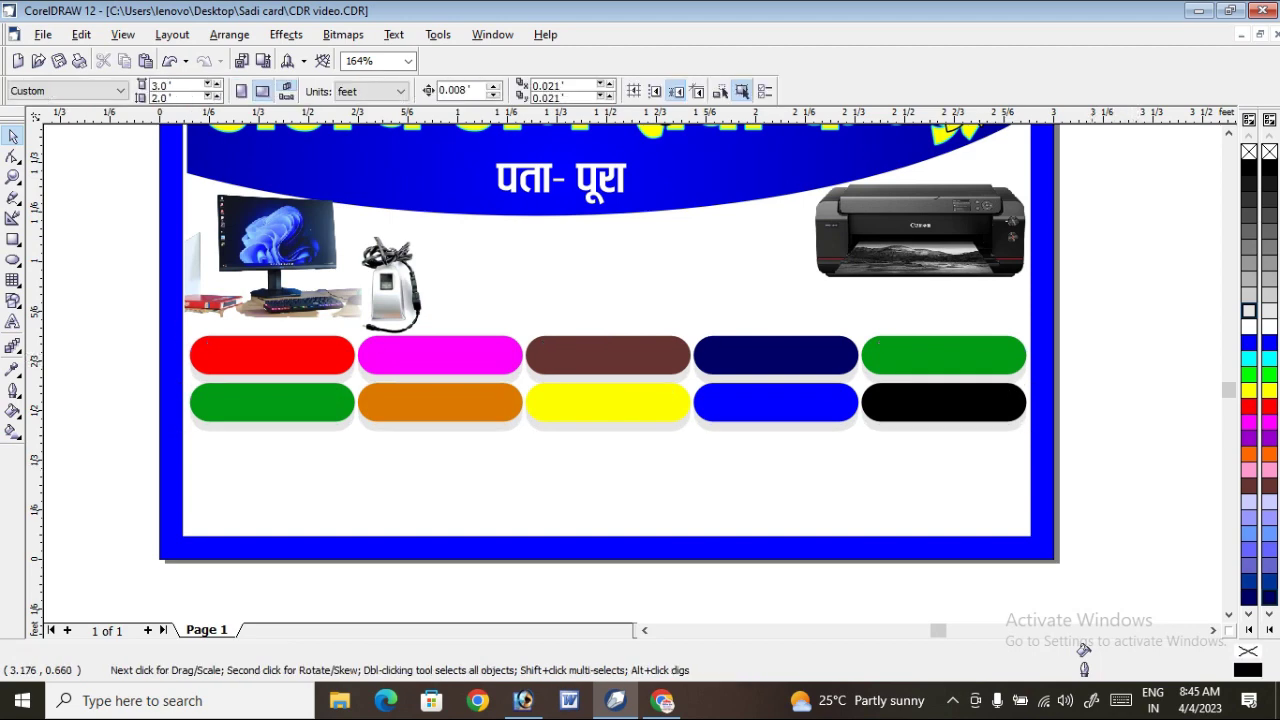
pyautogui.scroll(-2, 1067, 357)
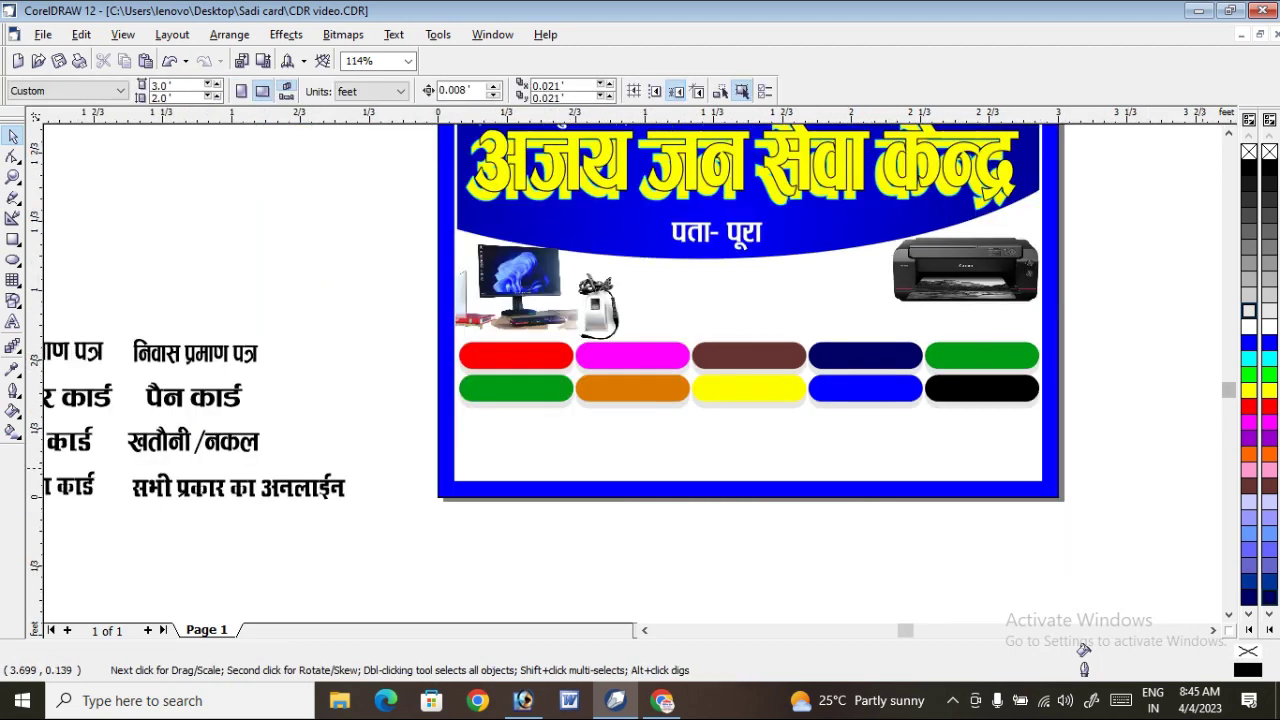
# Duplicate both shadowed pill rows and move the copies below the originals
pyautogui.moveTo(1132, 440); pyautogui.dragTo(355, 312)
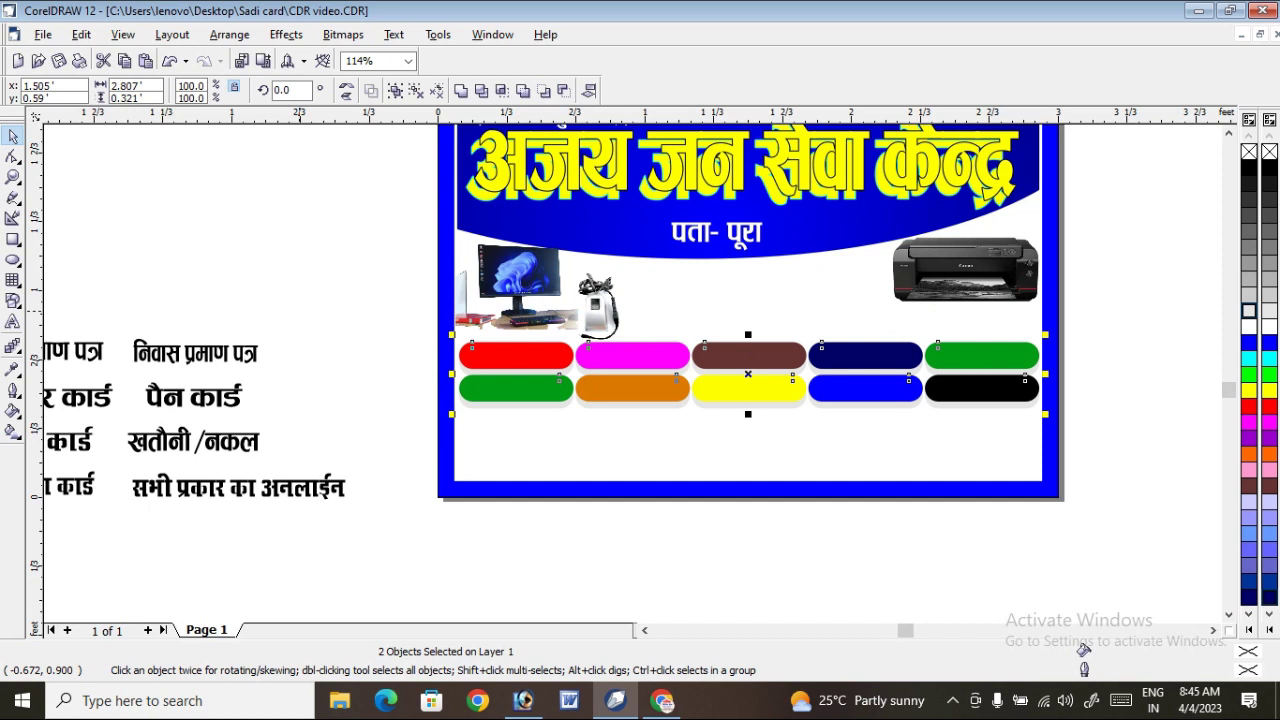
pyautogui.press('KP_Add')
pyautogui.press('Down')
pyautogui.press('Down')
pyautogui.press('Down')
pyautogui.press('Down')
pyautogui.press('Down')
pyautogui.press('Down')
pyautogui.press('Down')
pyautogui.press('Down')
pyautogui.press('Down')
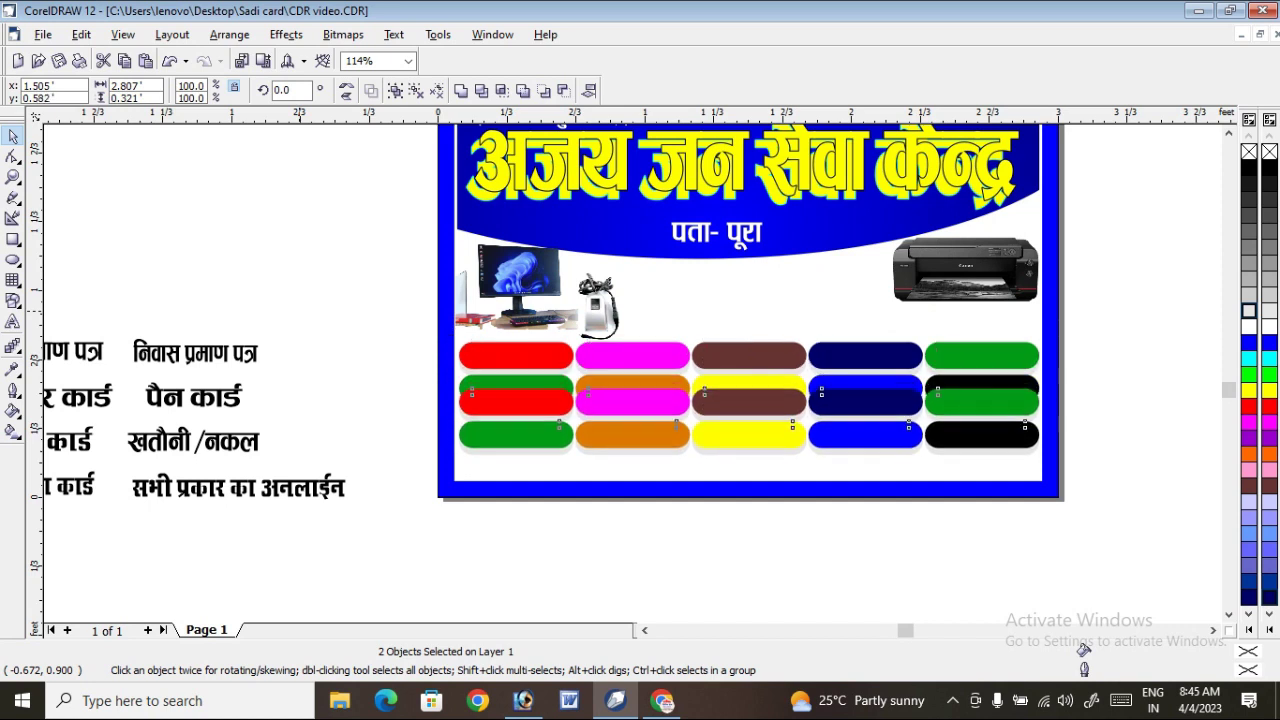
pyautogui.press('Down')
pyautogui.press('Down')
pyautogui.press('Down')
pyautogui.press('Down')
pyautogui.press('Down')
pyautogui.press('Down')
pyautogui.press('Down')
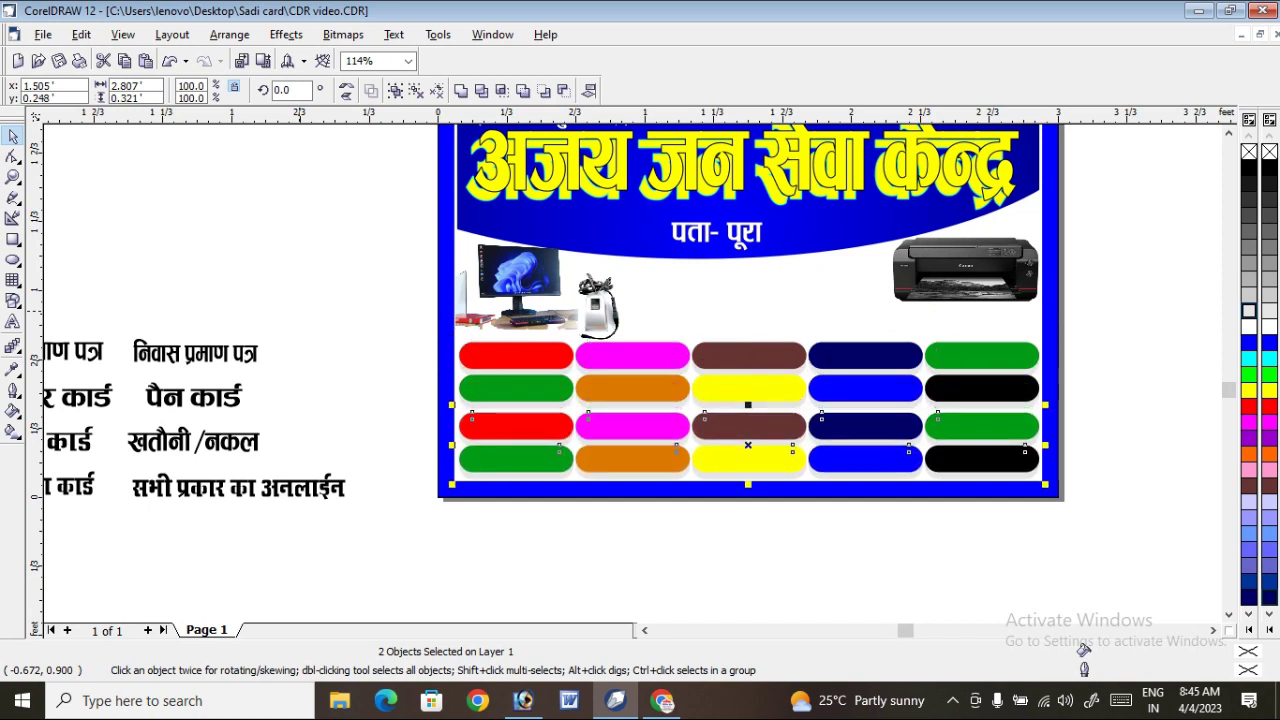
pyautogui.press('Up')
pyautogui.press('Down')
pyautogui.press('Down')
pyautogui.press('Down')
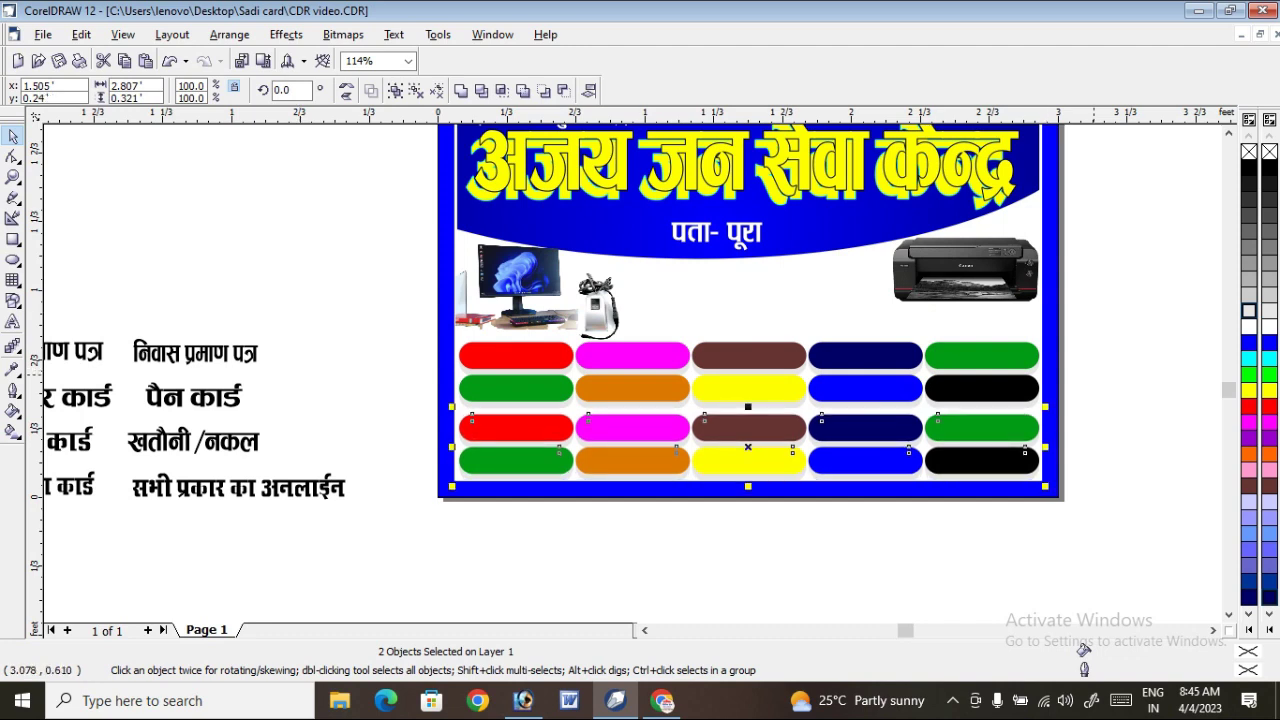
# Fine-tune the vertical position of all four pill rows and zoom in on them
pyautogui.moveTo(1102, 500); pyautogui.dragTo(206, 328)
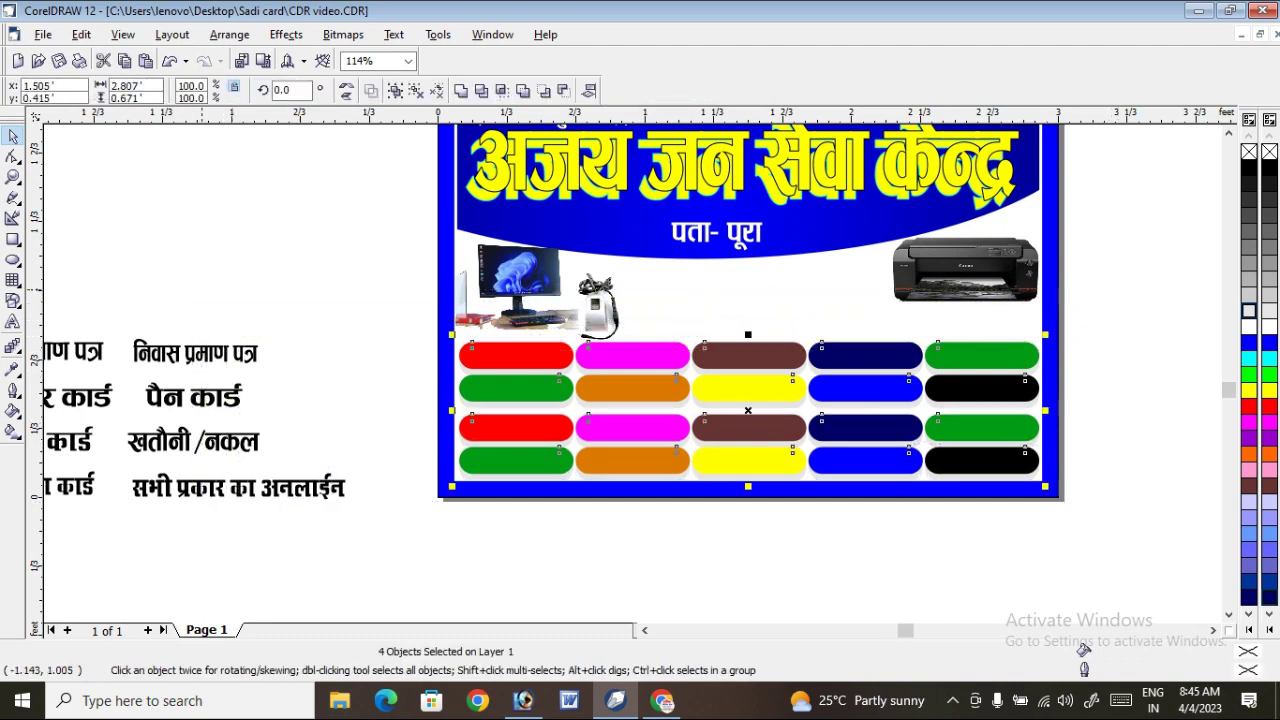
pyautogui.press('Up')
pyautogui.press('Up')
pyautogui.press('Up')
pyautogui.press('Up')
pyautogui.press('Down')
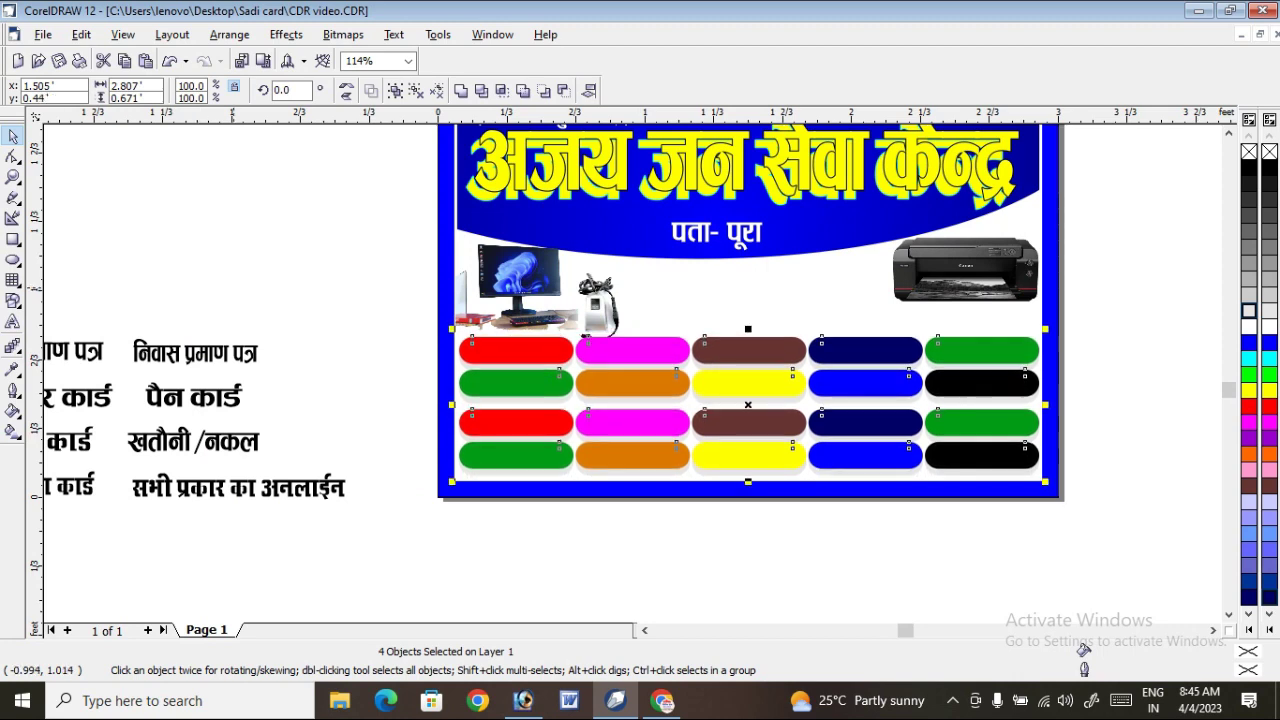
pyautogui.press('Down')
pyautogui.press('Tab')
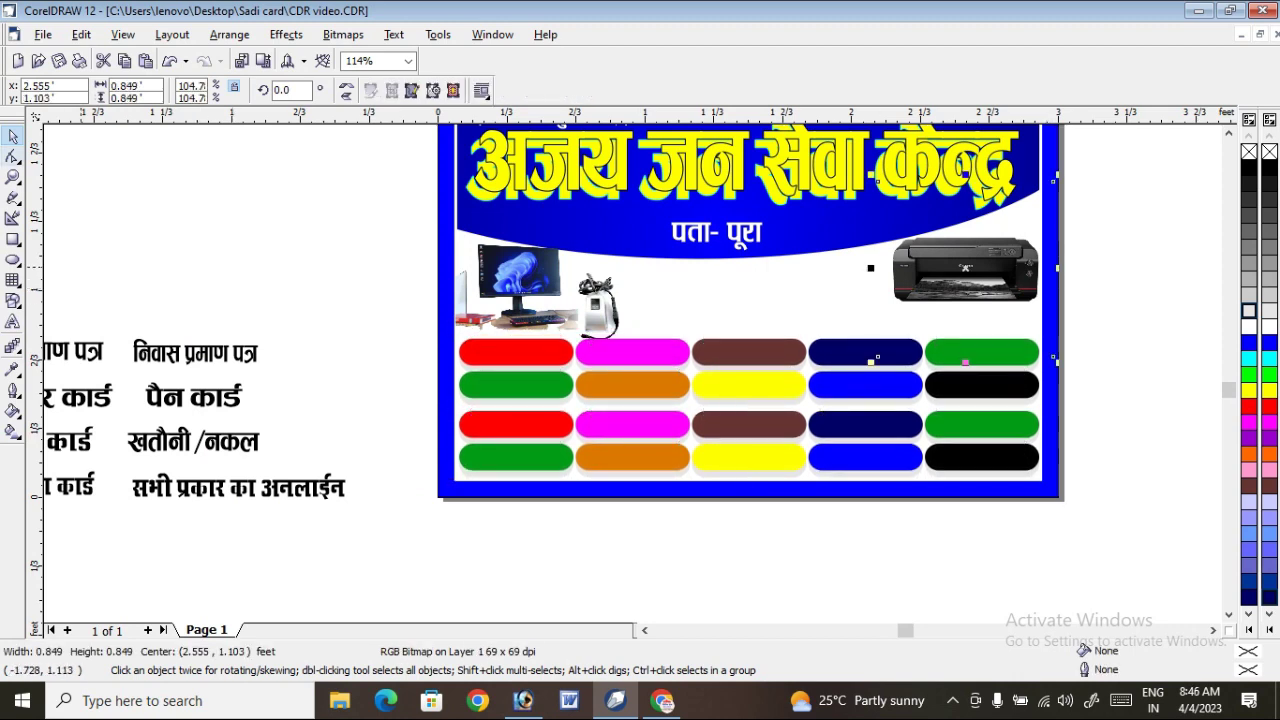
pyautogui.click(13, 176)
pyautogui.moveTo(1003, 473); pyautogui.dragTo(313, 336)
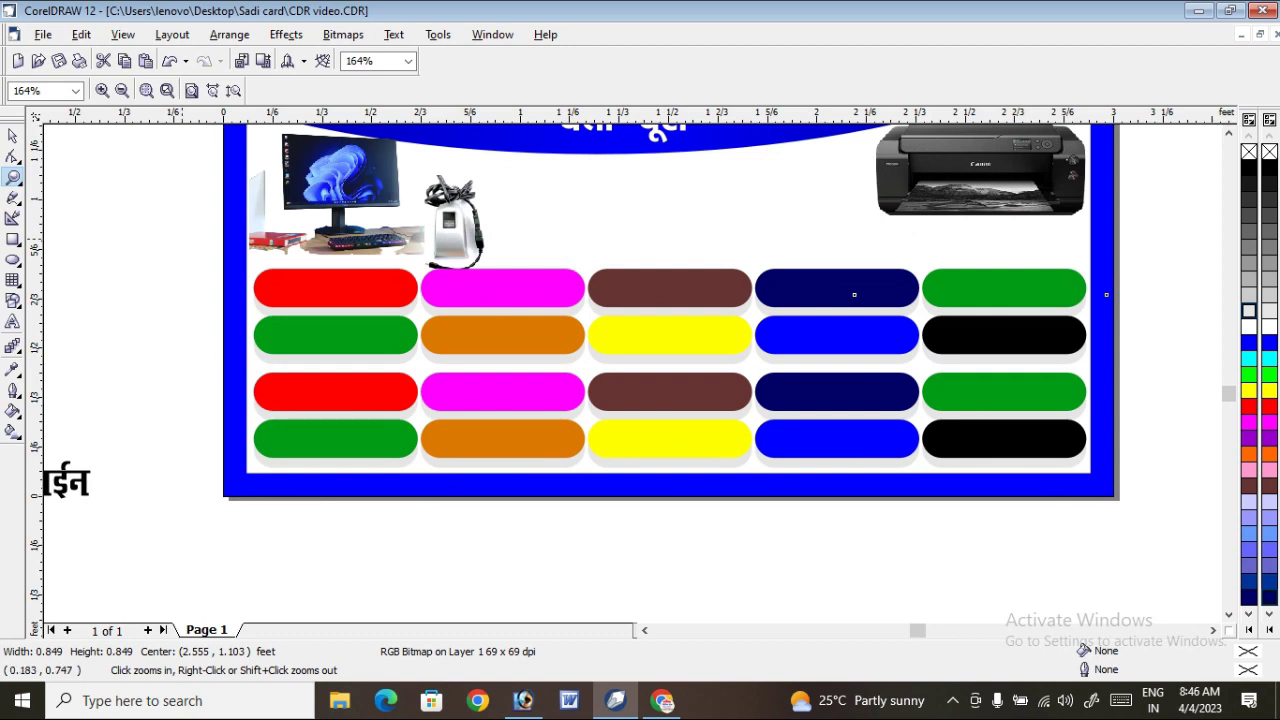
pyautogui.hscroll(-3, 644, 620)
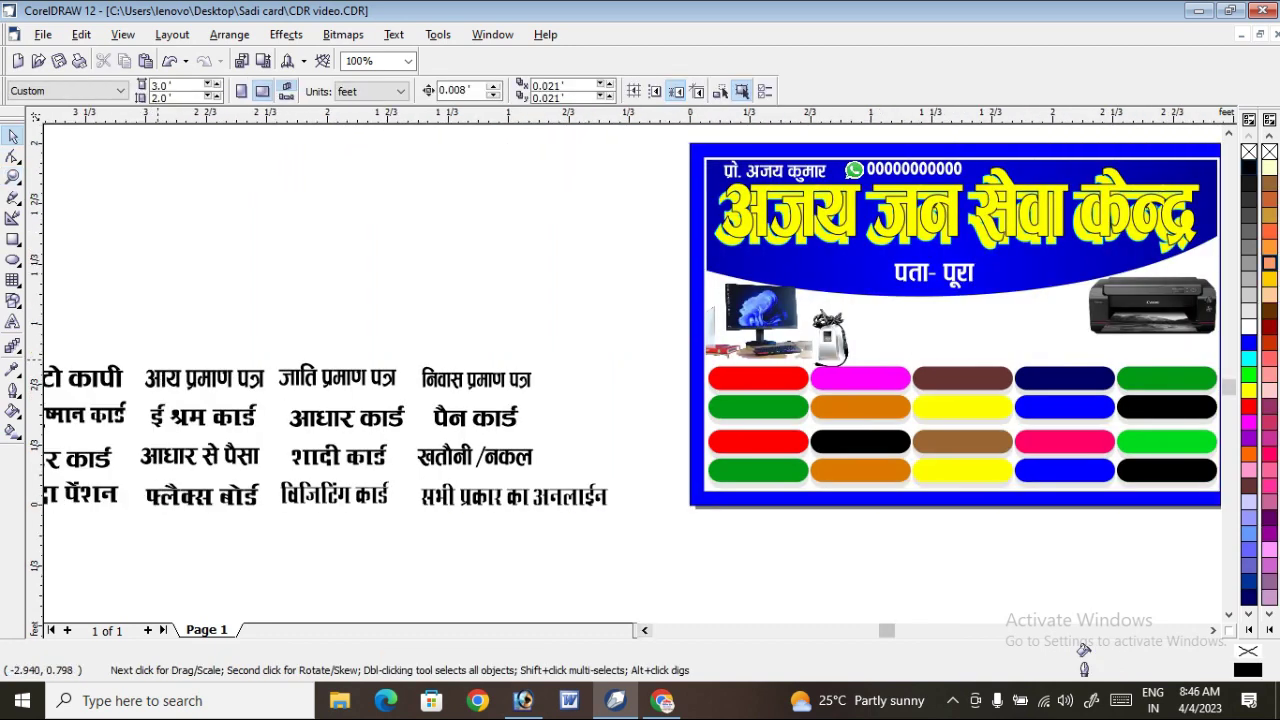
# Send the block of service-name labels to the back with Order > To Back
pyautogui.click(644, 630)
pyautogui.click(185, 378)
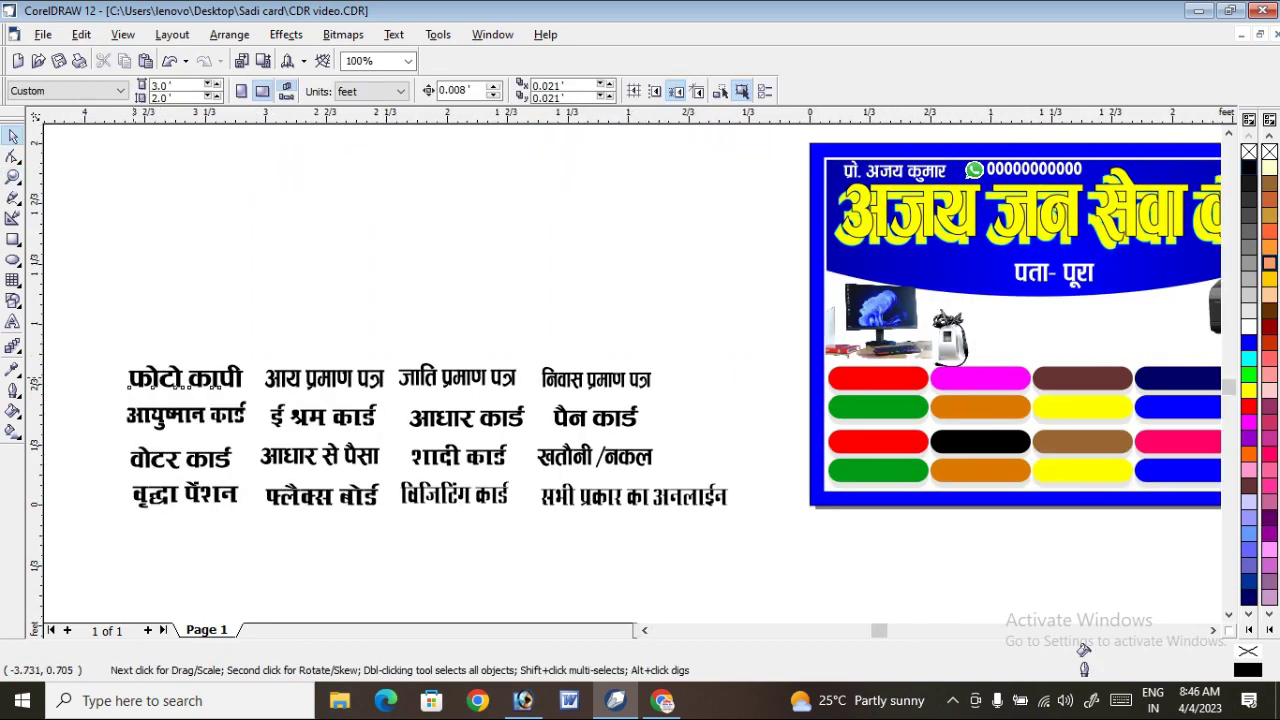
pyautogui.moveTo(105, 345); pyautogui.dragTo(705, 555)
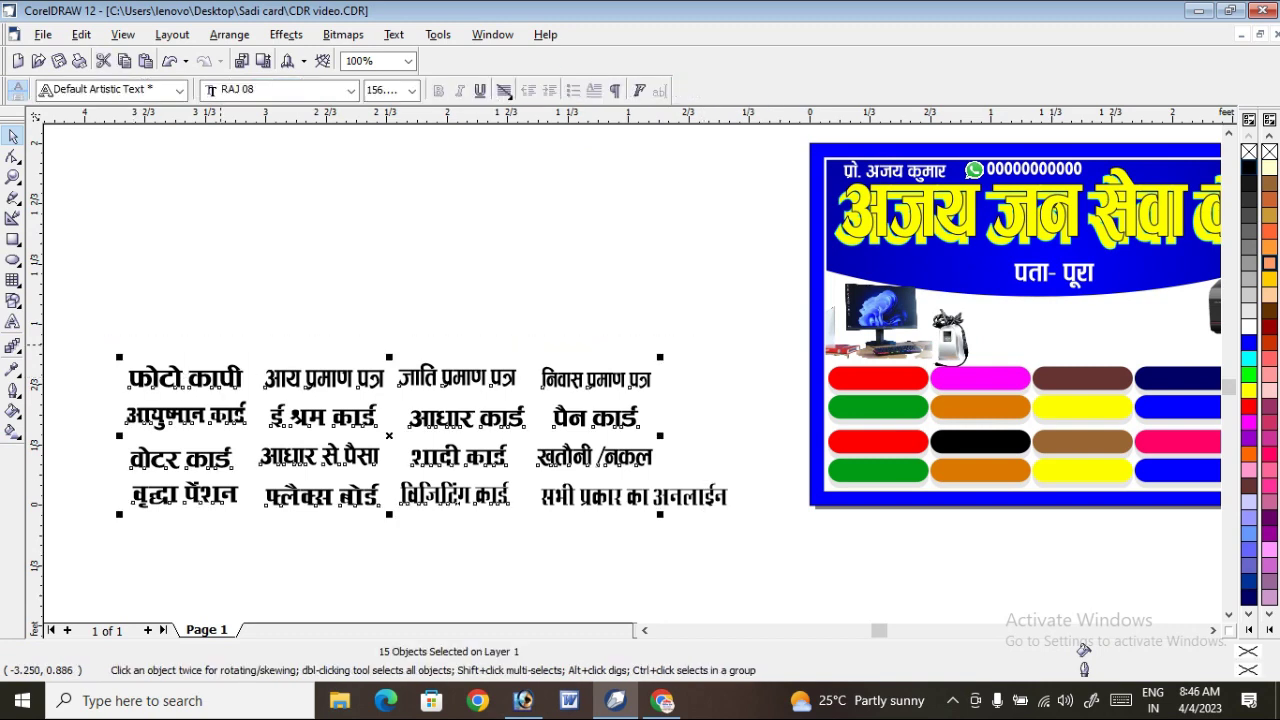
pyautogui.moveTo(105, 338); pyautogui.dragTo(713, 531)
pyautogui.moveTo(790, 565); pyautogui.dragTo(787, 565)
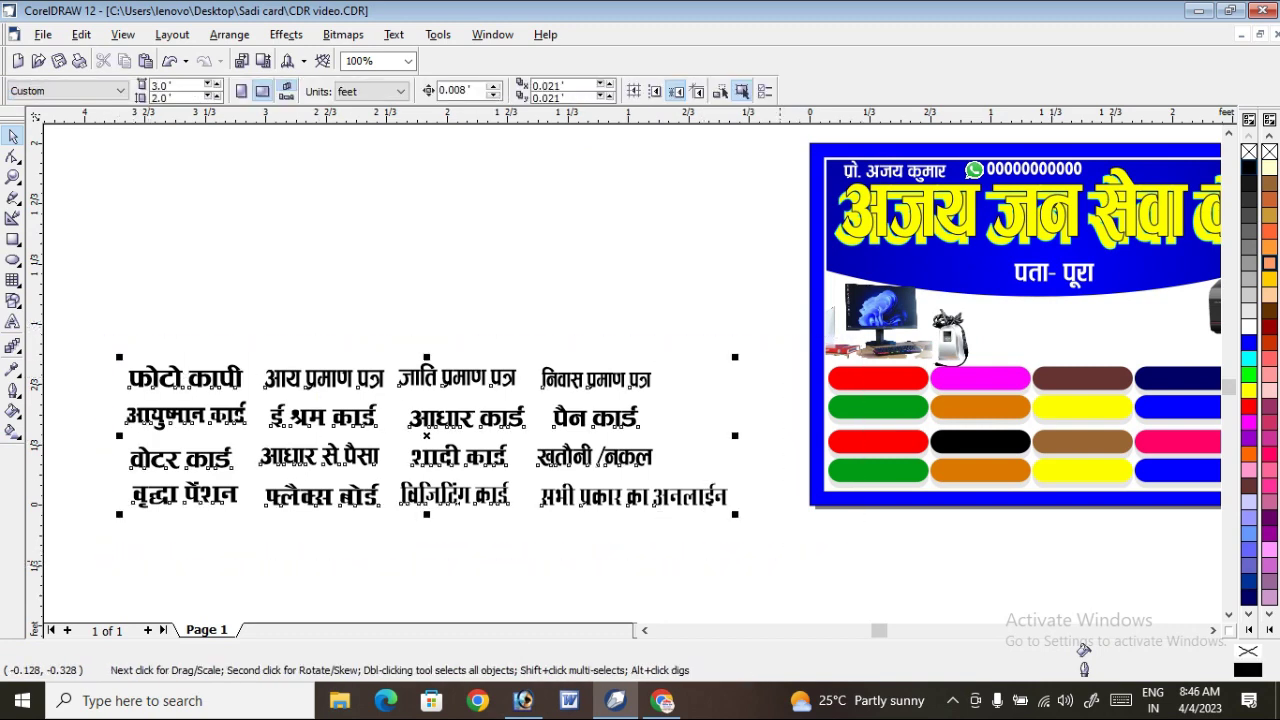
pyautogui.rightClick(683, 500)
pyautogui.moveTo(720, 373)
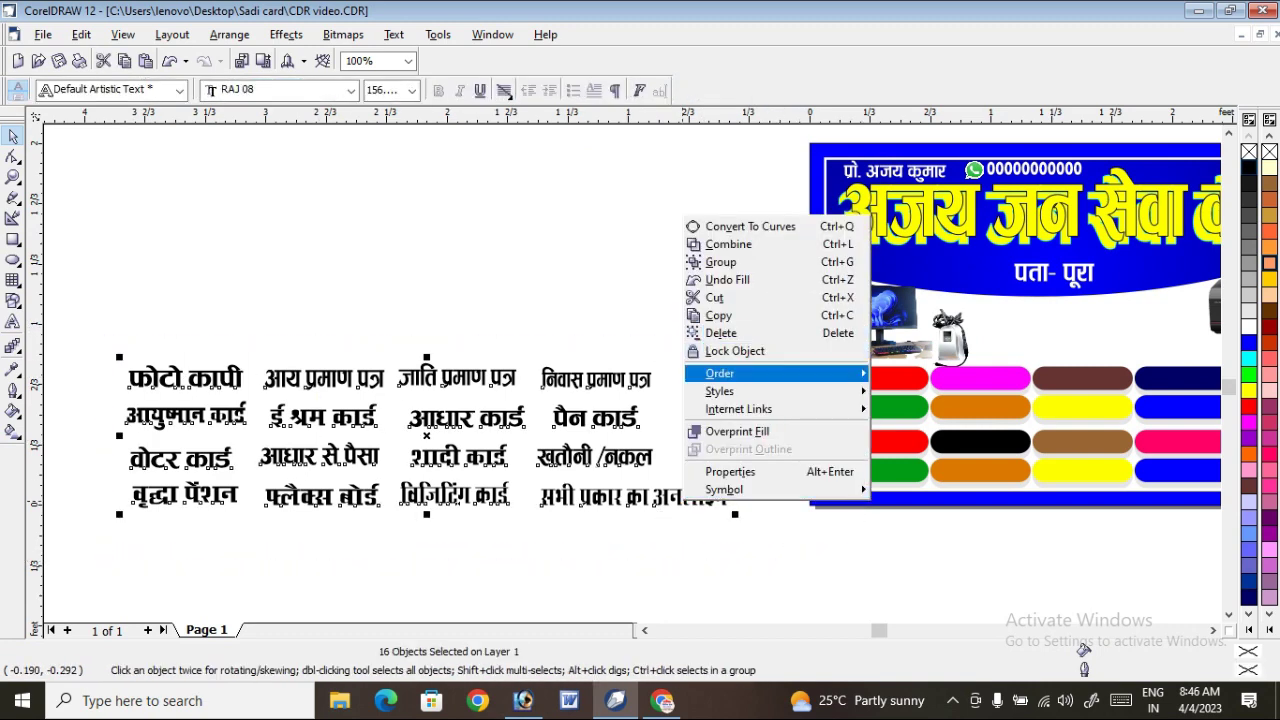
pyautogui.click(923, 271)
pyautogui.press('Escape')
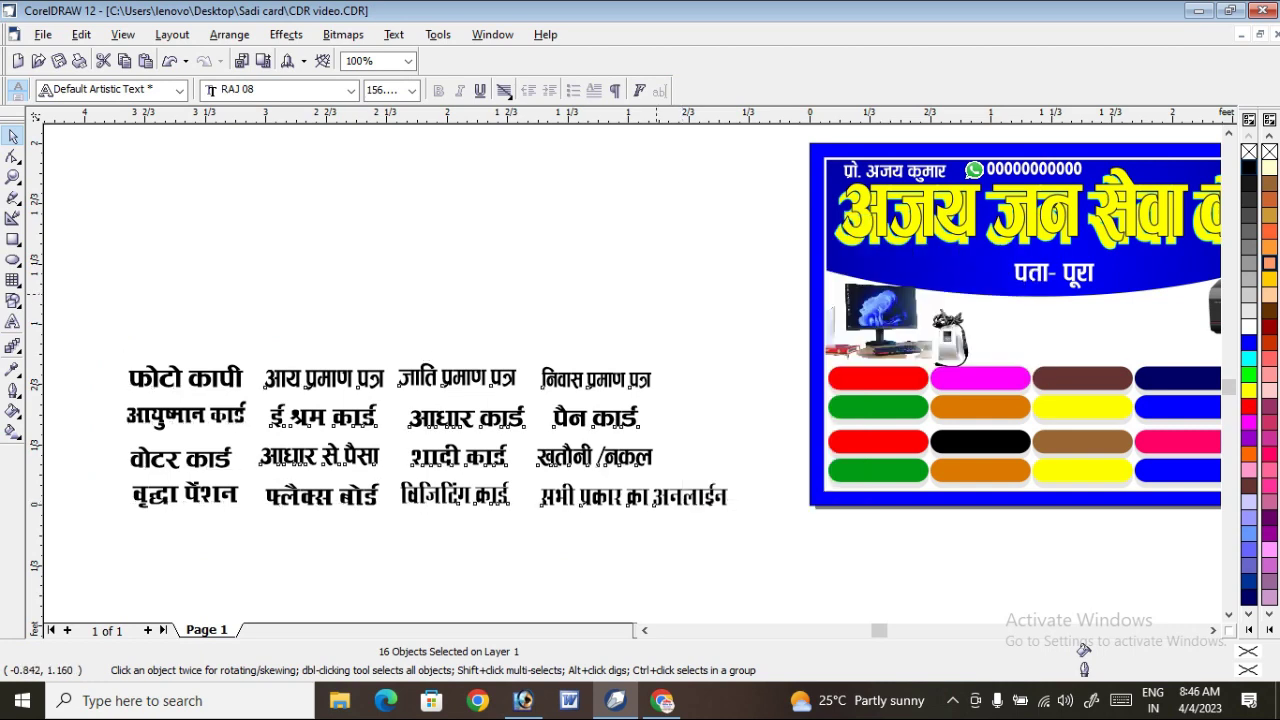
# Move the 'फोटो कापी' label onto the first red pill and zoom in on it
pyautogui.click(200, 384)
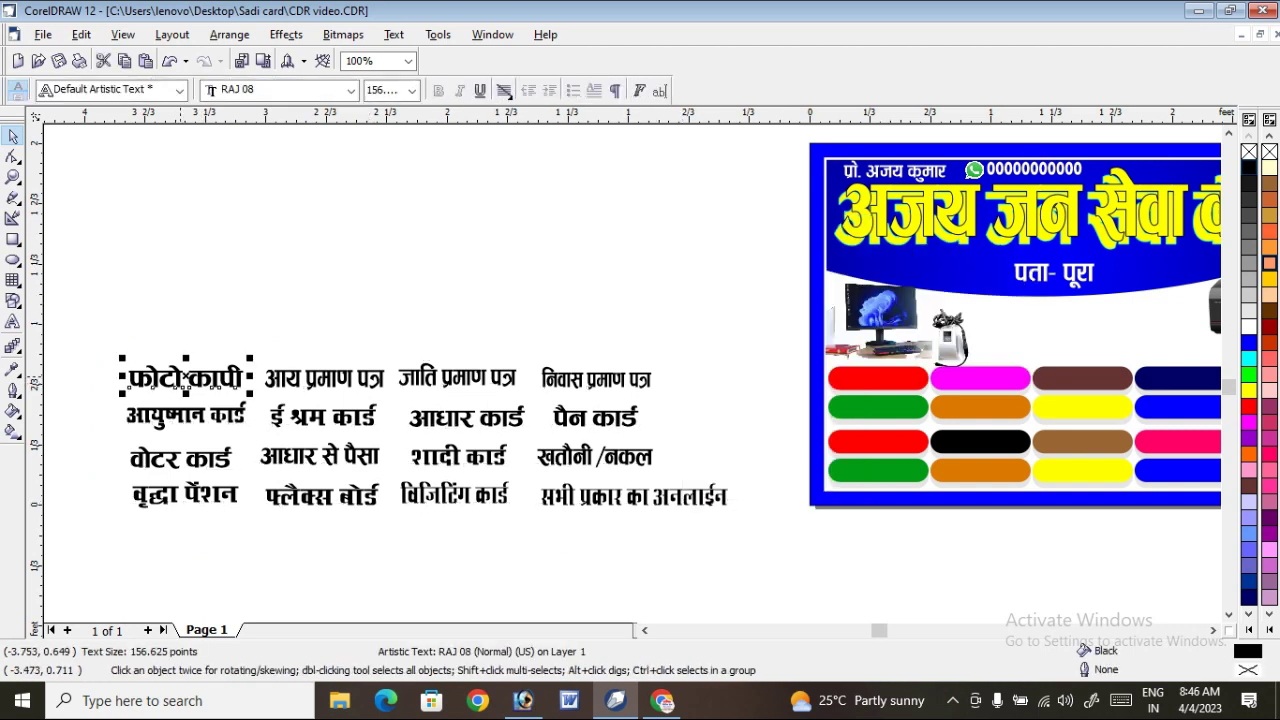
pyautogui.moveTo(200, 382); pyautogui.dragTo(930, 383)
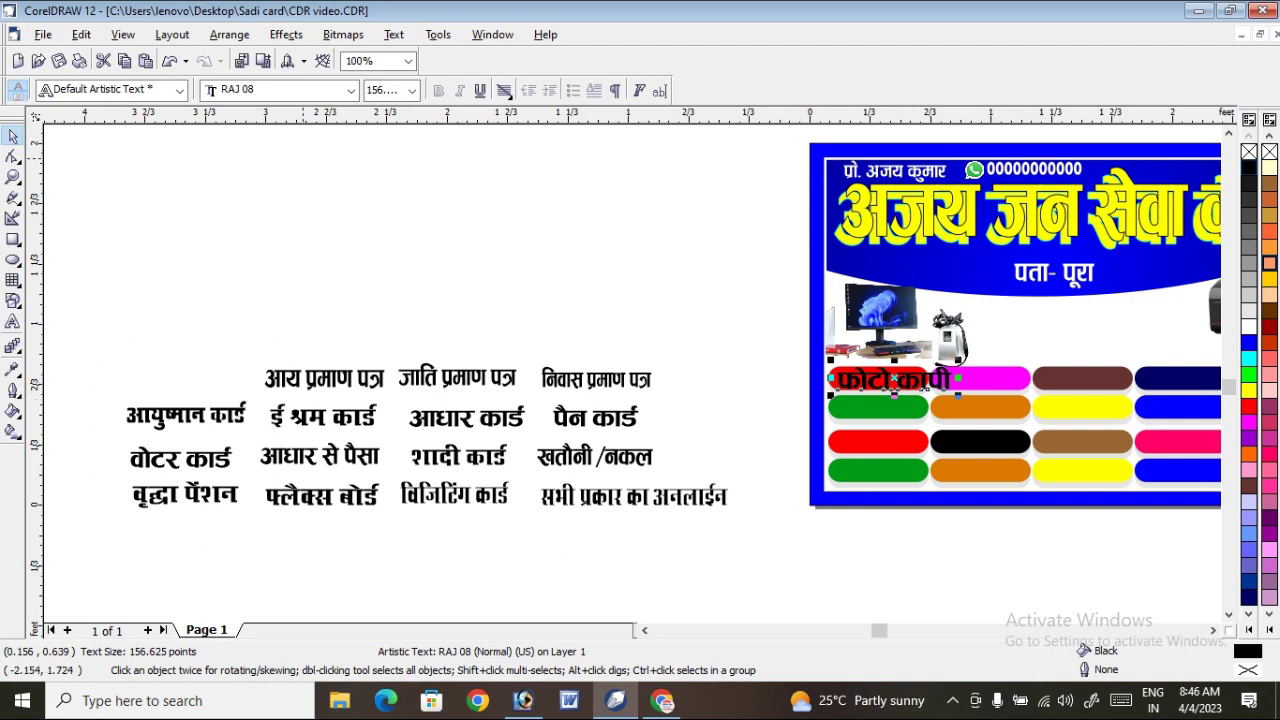
pyautogui.click(13, 177)
pyautogui.moveTo(604, 293); pyautogui.dragTo(840, 407)
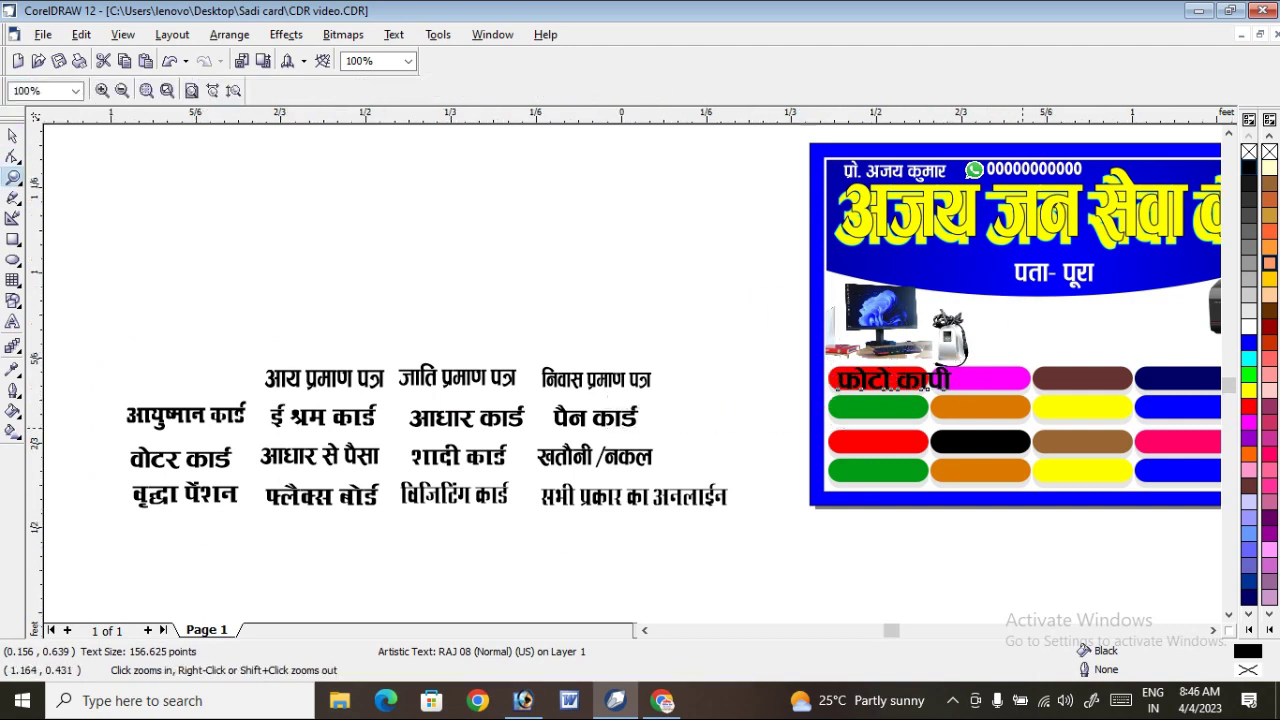
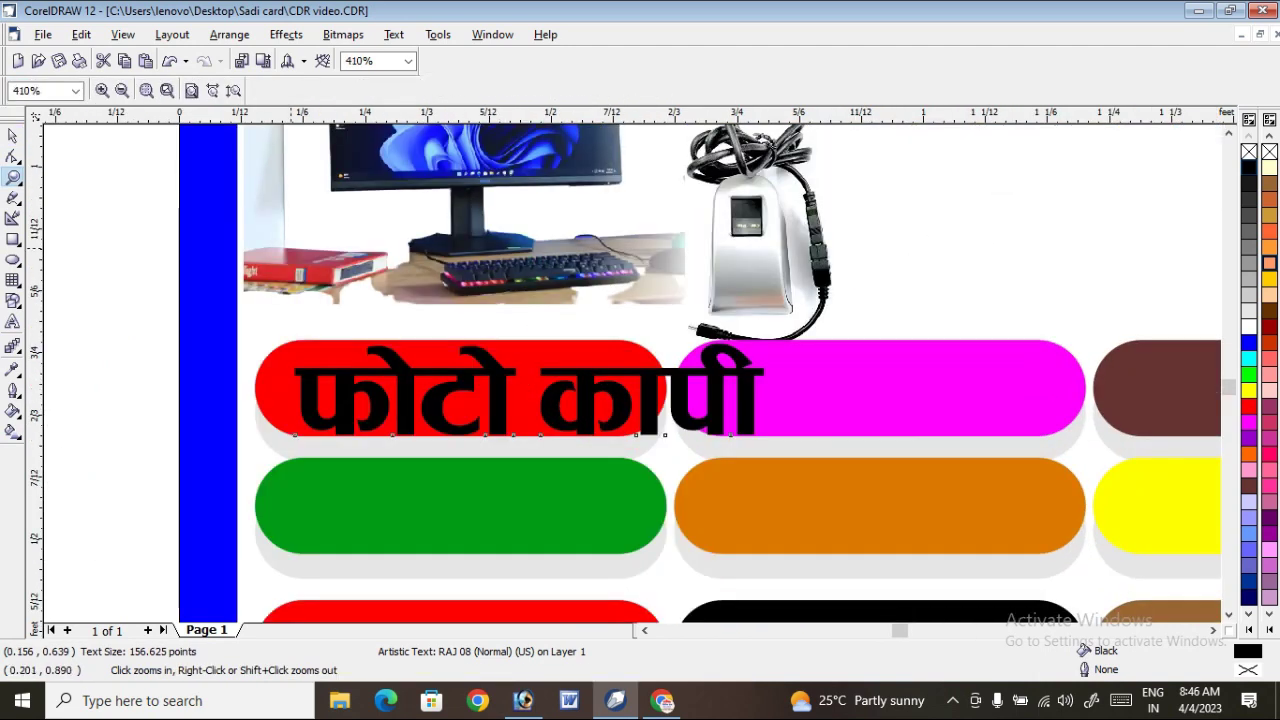
# Shrink फोटो कापी to fit the red pill and make it white
pyautogui.press('space')
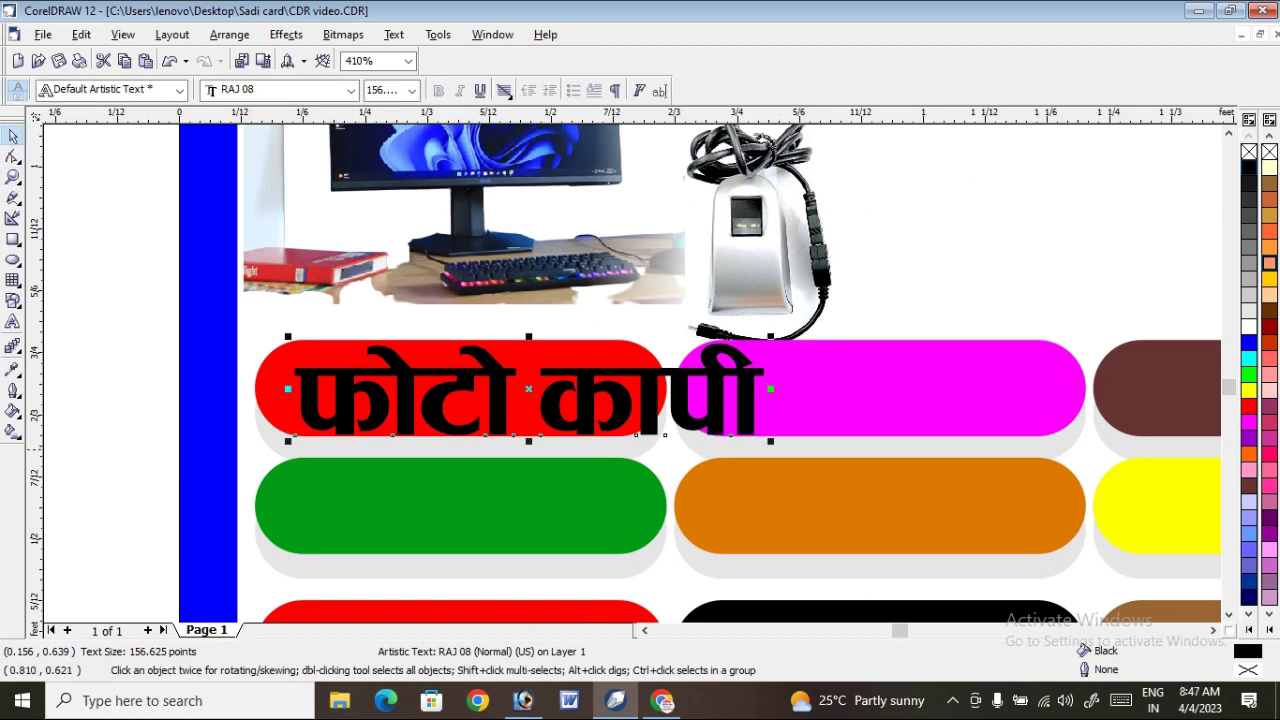
pyautogui.moveTo(770, 440); pyautogui.dragTo(607, 410)
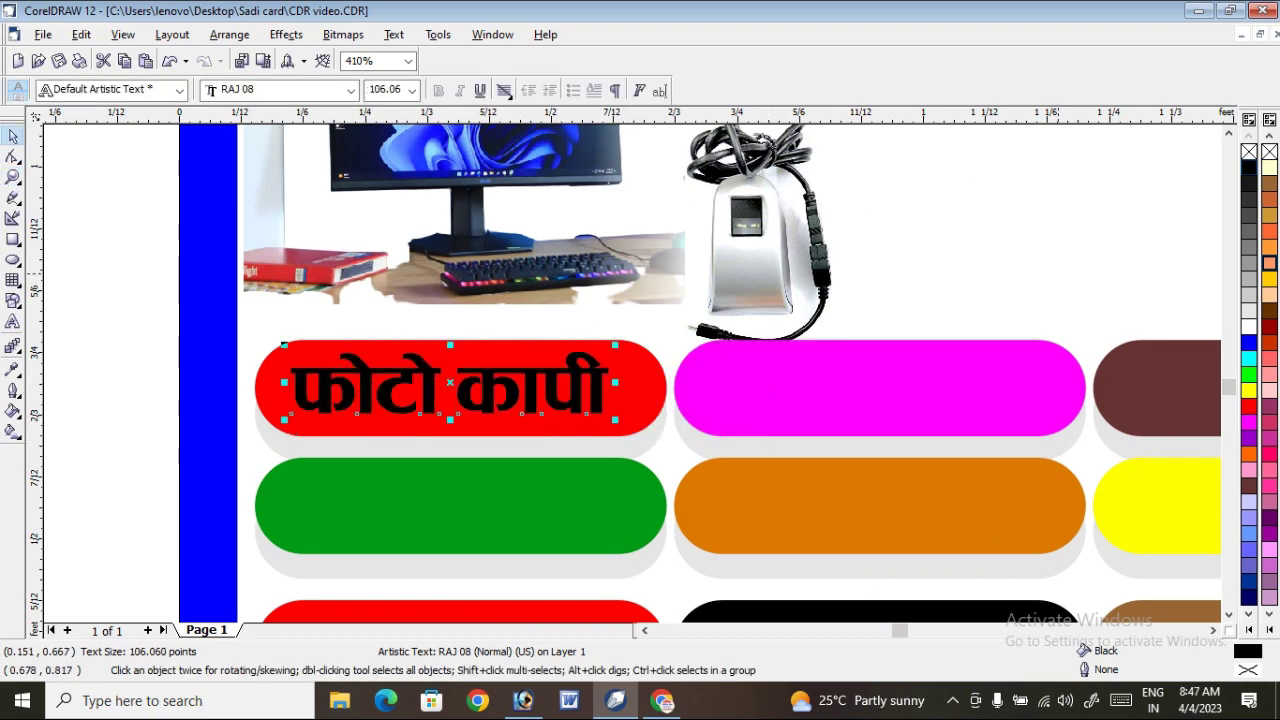
pyautogui.click(1249, 327)
pyautogui.scroll(-1, 655, 325)
pyautogui.scroll(-2, 724, 308)
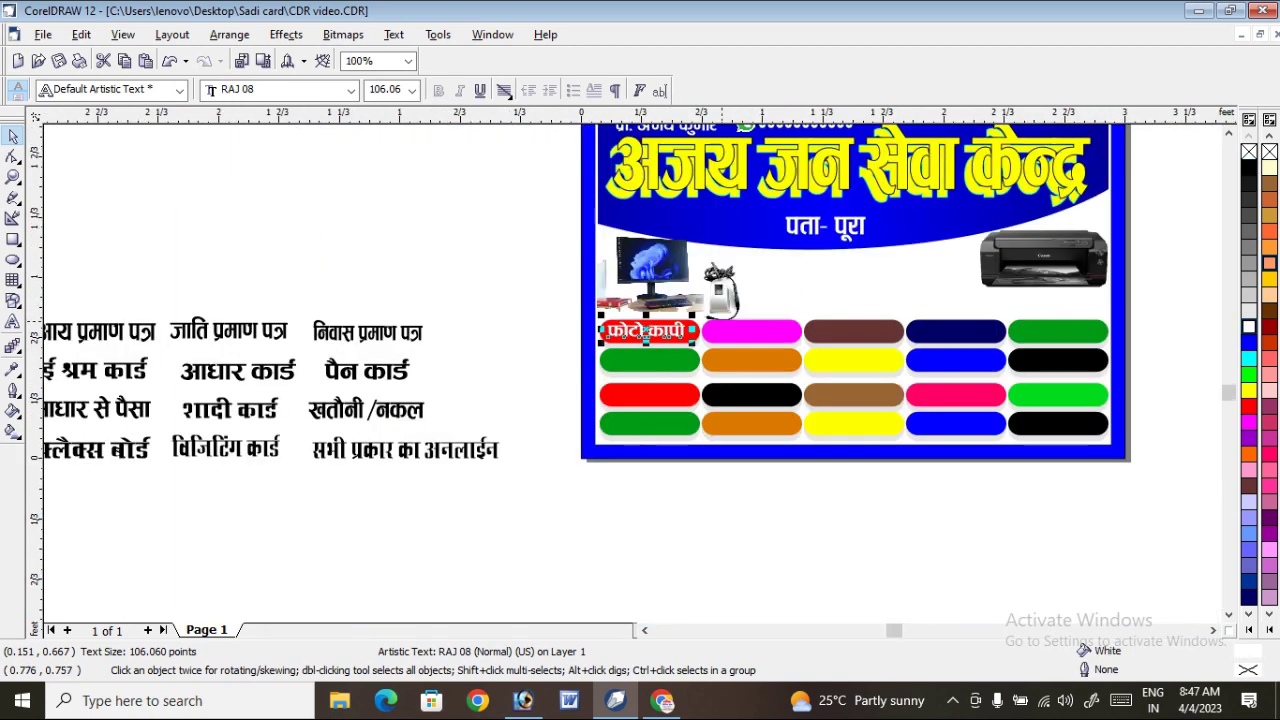
pyautogui.press('Escape')
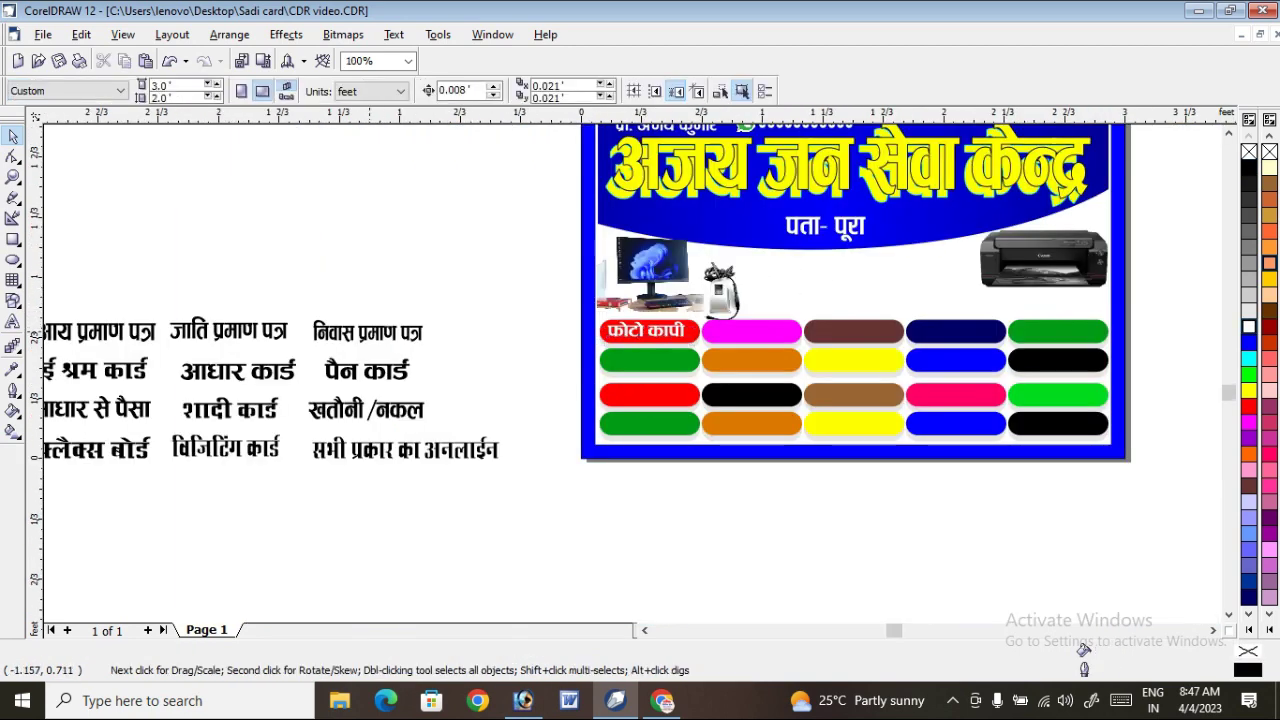
# Move आय प्रमाण पत्र onto the pink pill, scale it down and centre it
pyautogui.click(372, 330)
pyautogui.hscroll(-2, 640, 380)
pyautogui.press('Escape')
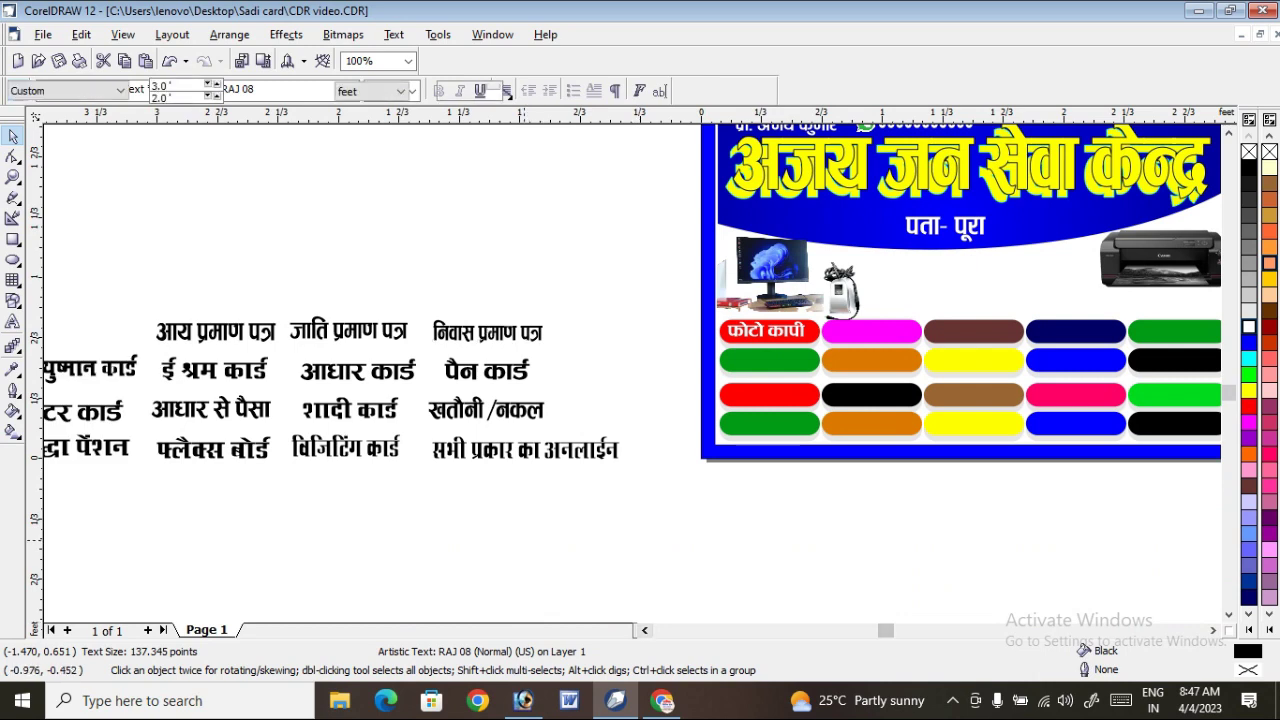
pyautogui.moveTo(250, 330)
pyautogui.mouseDown()
pyautogui.moveTo(915, 328)
pyautogui.moveTo(878, 328)
pyautogui.mouseUp()
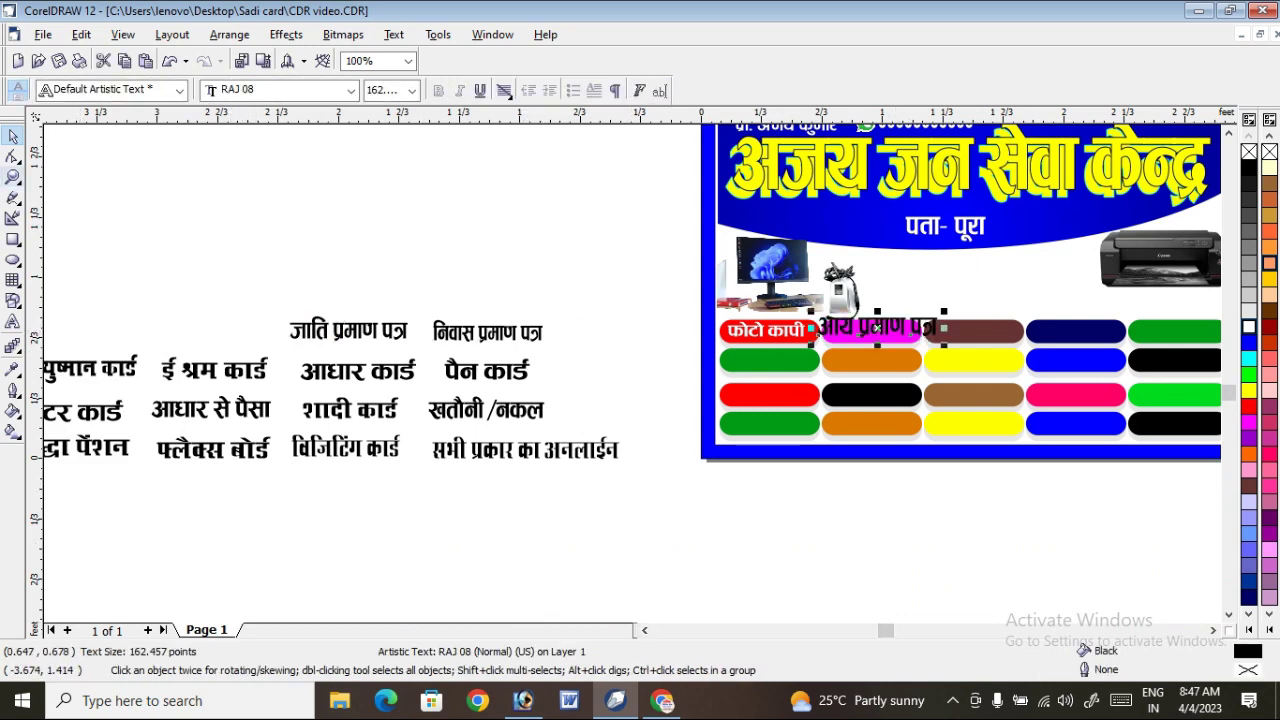
pyautogui.click(13, 176)
pyautogui.moveTo(818, 295); pyautogui.dragTo(964, 338)
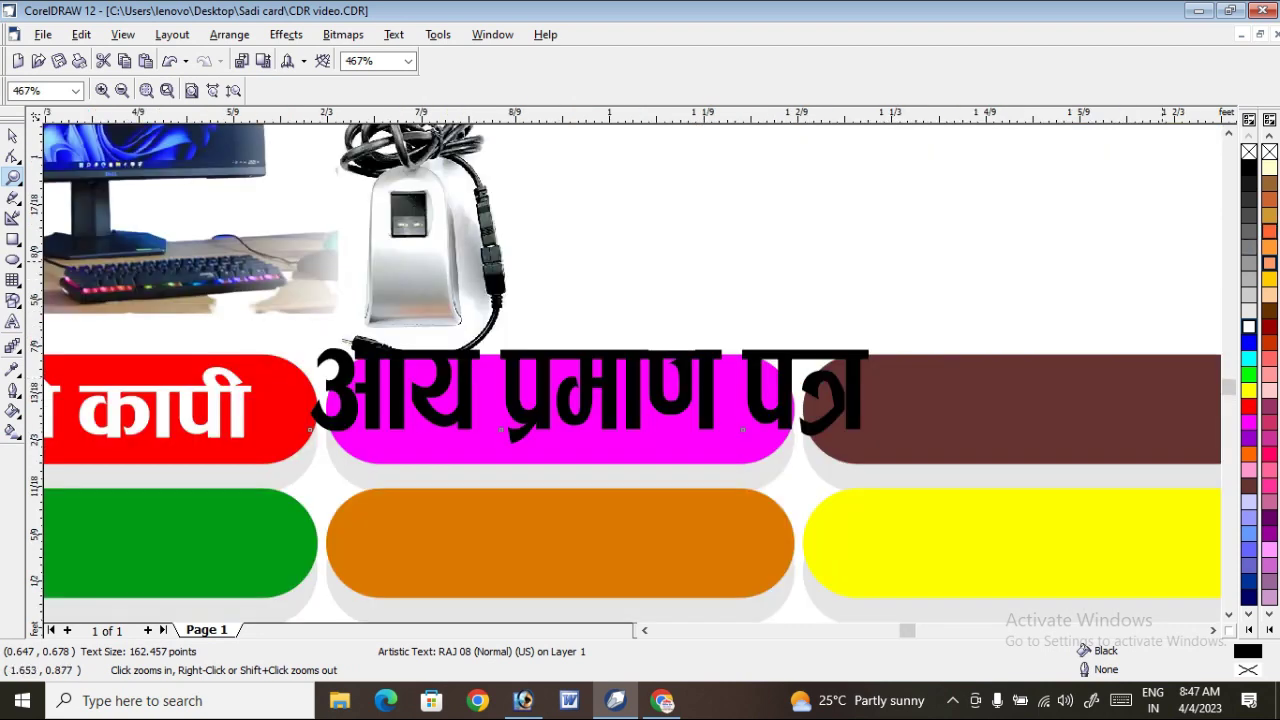
pyautogui.press('space')
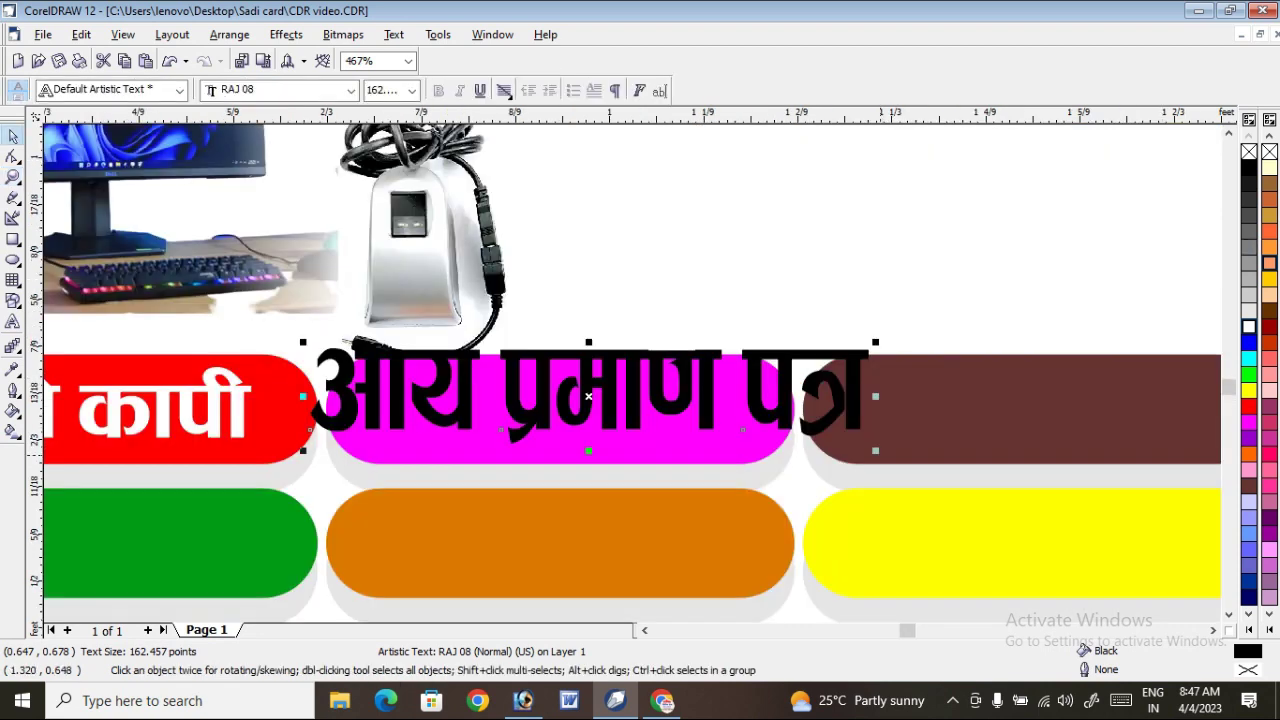
pyautogui.moveTo(875, 450); pyautogui.dragTo(720, 421)
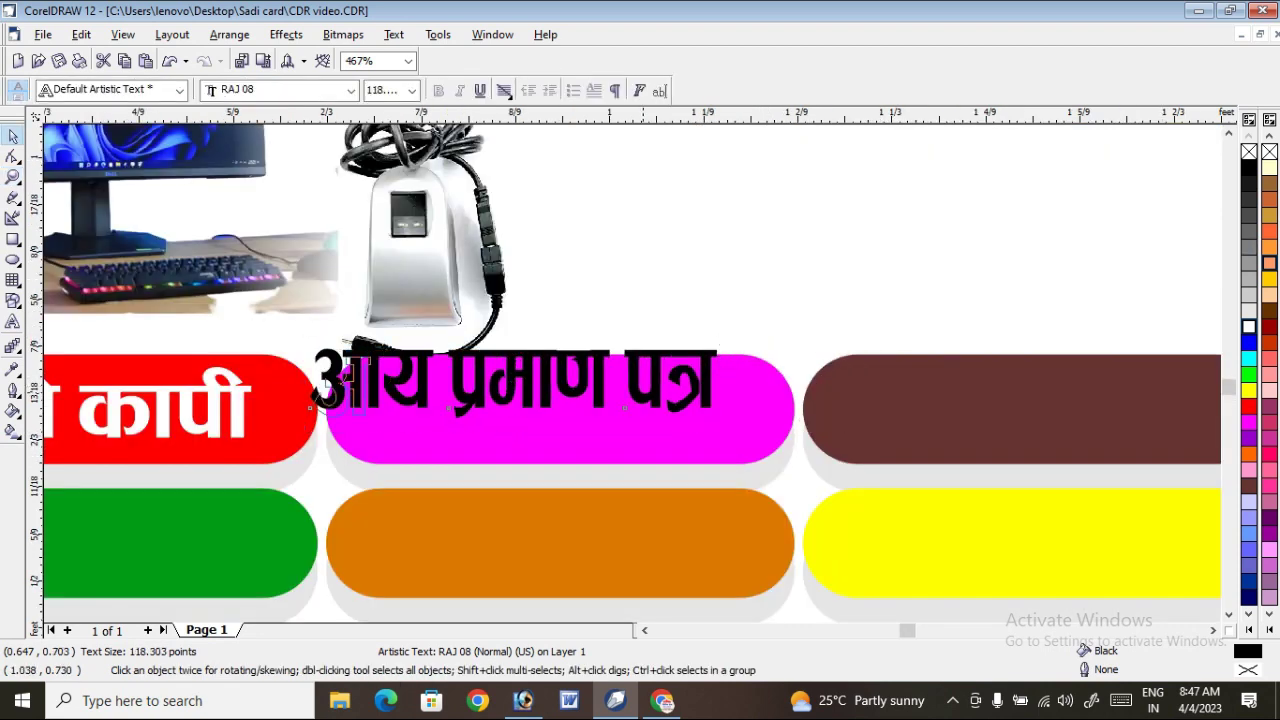
pyautogui.moveTo(342, 376); pyautogui.dragTo(386, 410)
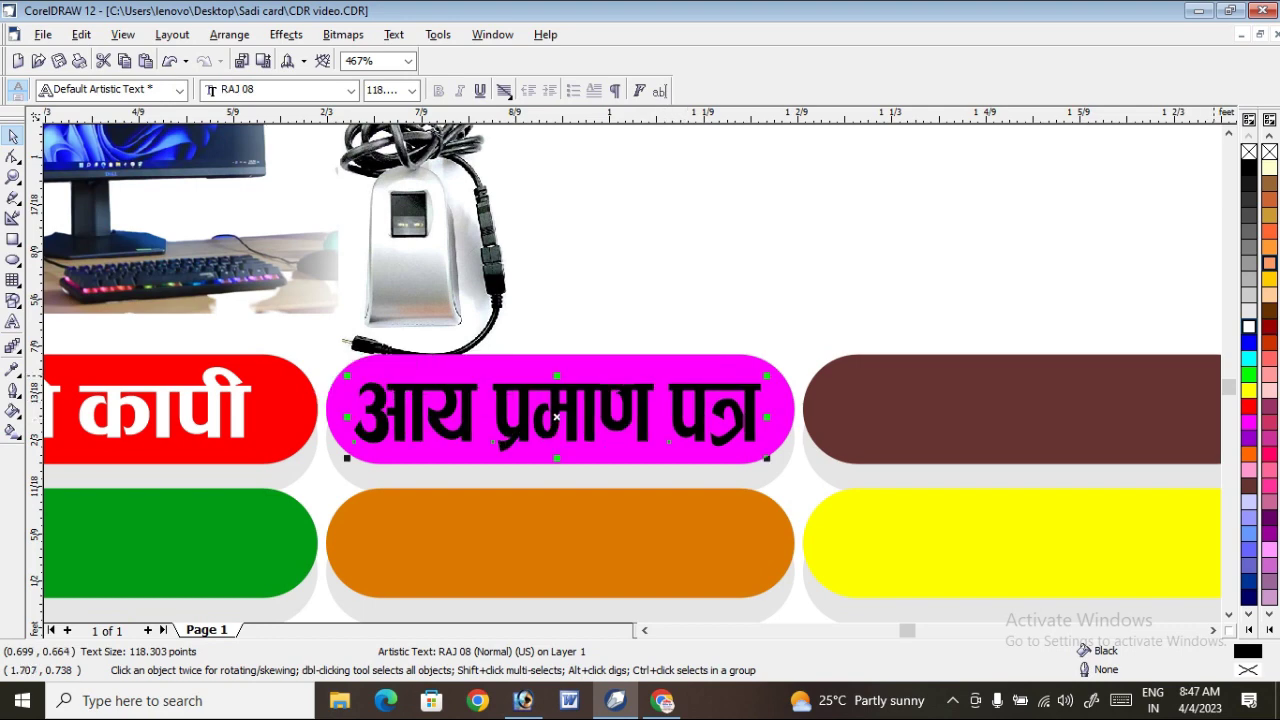
pyautogui.scroll(-2, 940, 350)
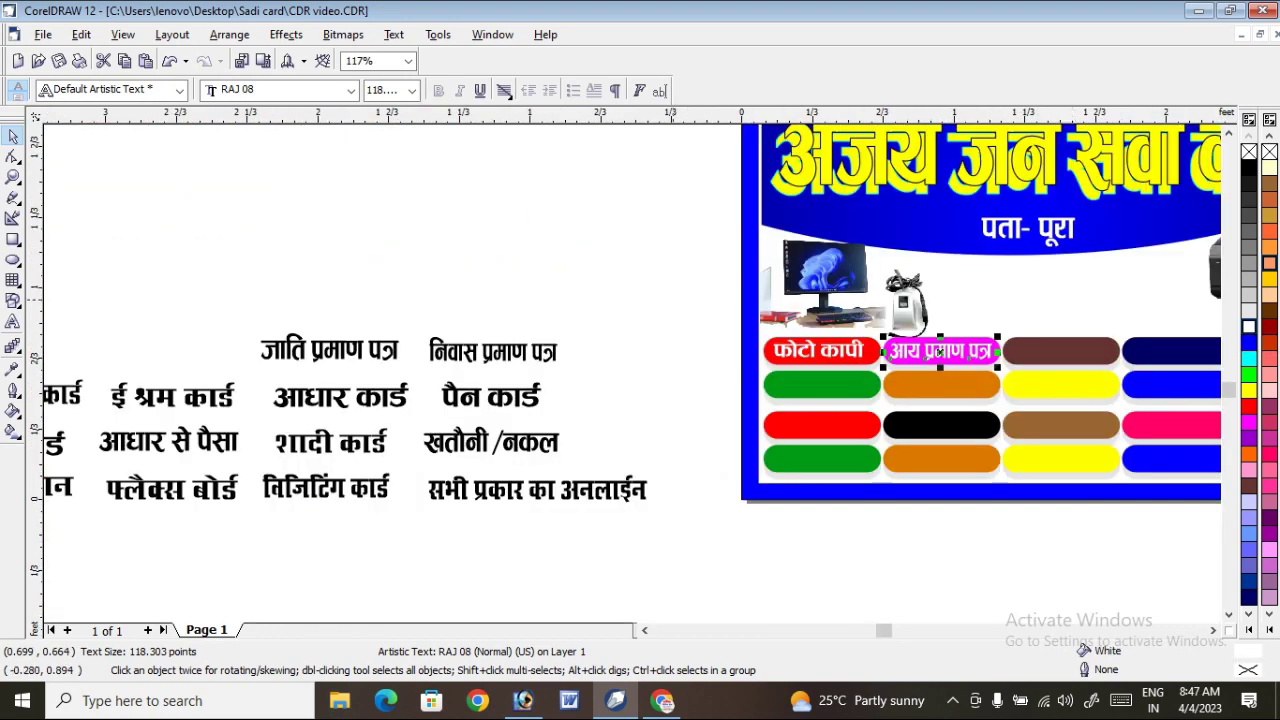
# Place जाति प्रमाण पत्र on the brown pill, shrunk, centred and white
pyautogui.press('Escape')
pyautogui.moveTo(330, 350); pyautogui.dragTo(1055, 345)
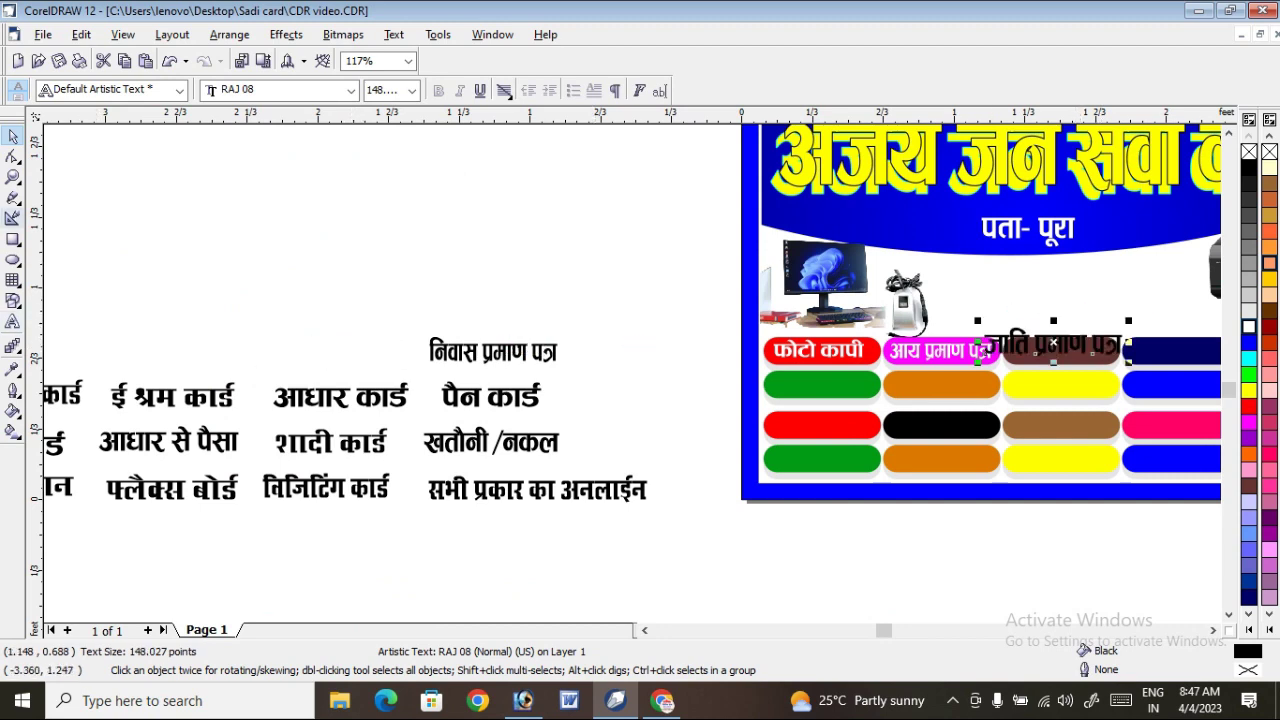
pyautogui.click(12, 176)
pyautogui.moveTo(962, 306); pyautogui.dragTo(1146, 388)
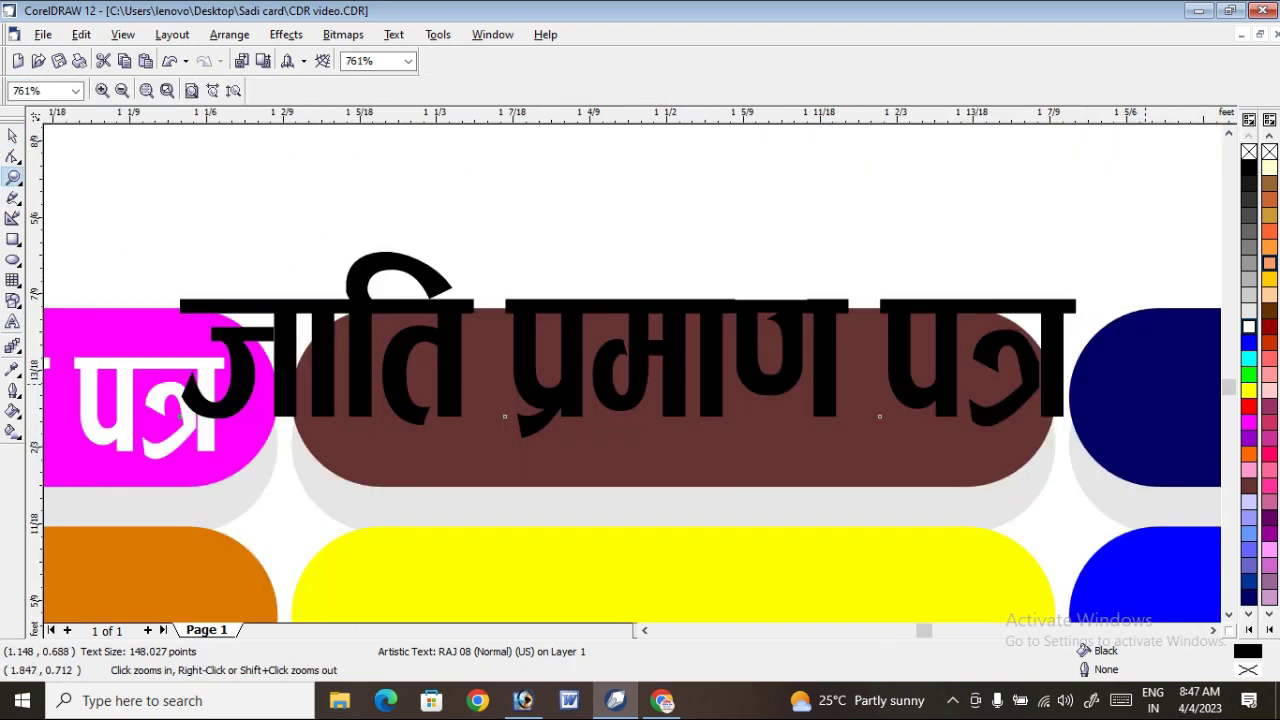
pyautogui.press('space')
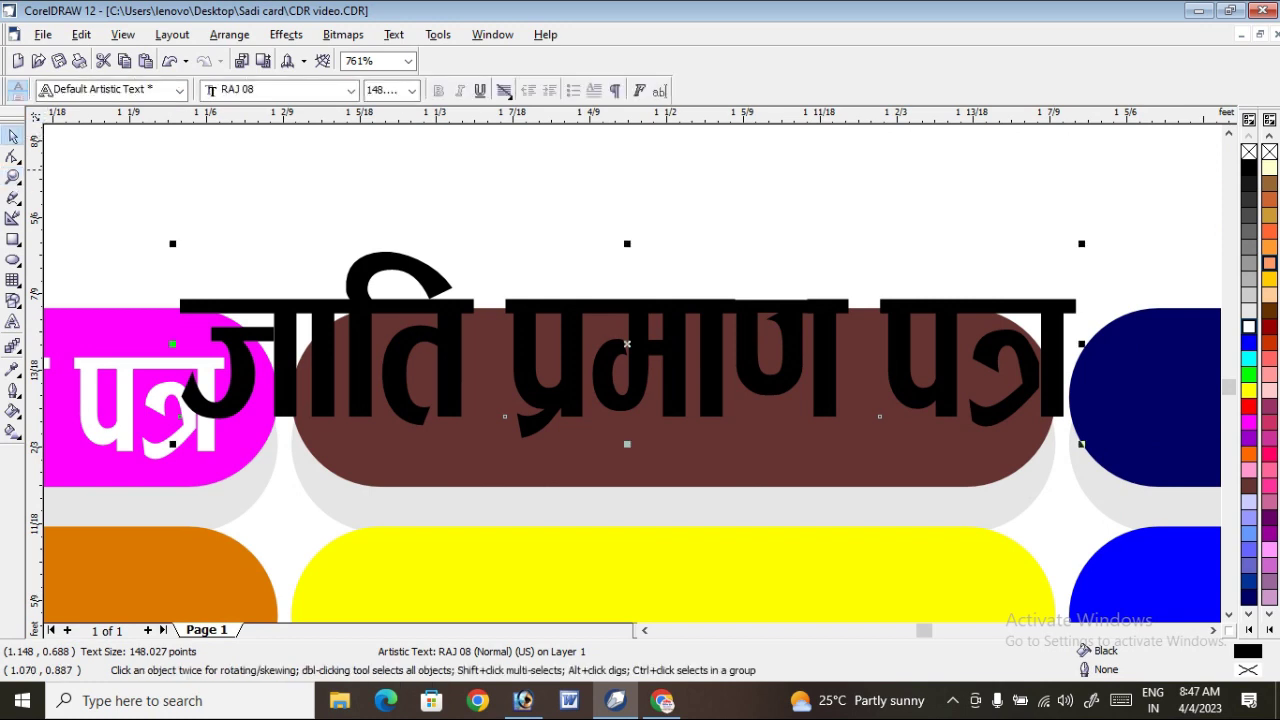
pyautogui.moveTo(1081, 243); pyautogui.dragTo(844, 293)
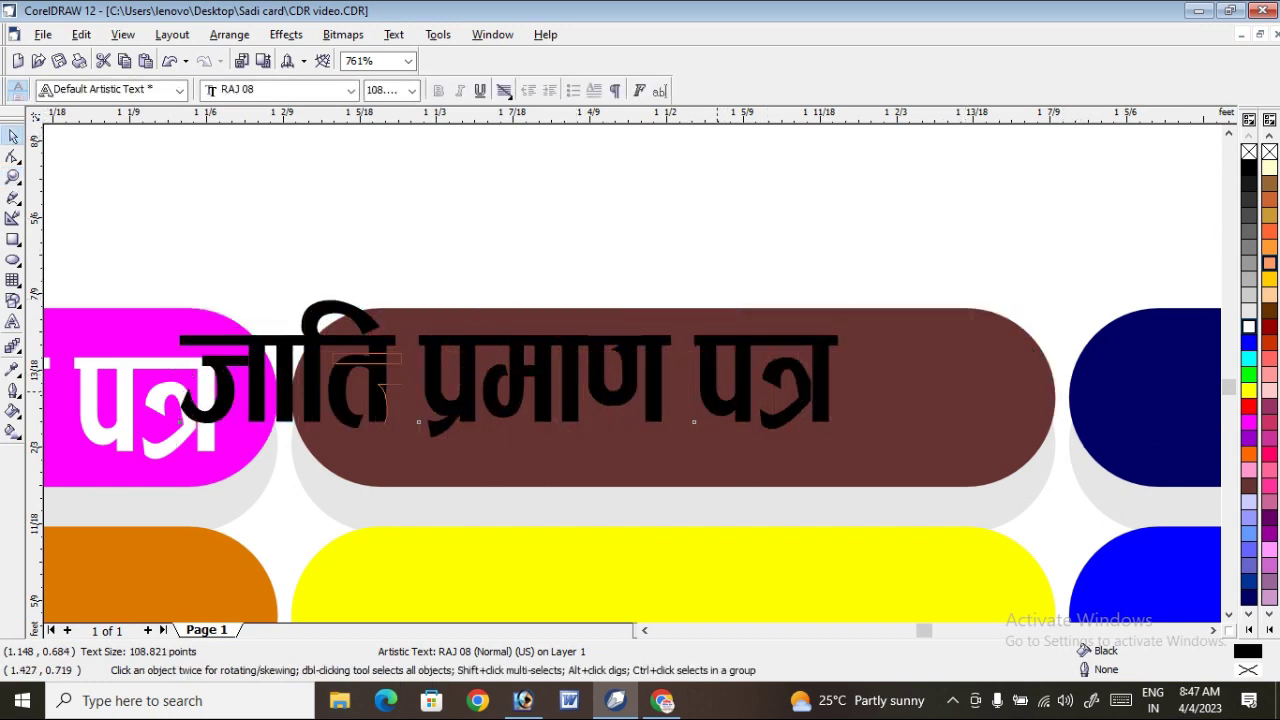
pyautogui.moveTo(508, 368); pyautogui.dragTo(664, 384)
pyautogui.click(1248, 327)
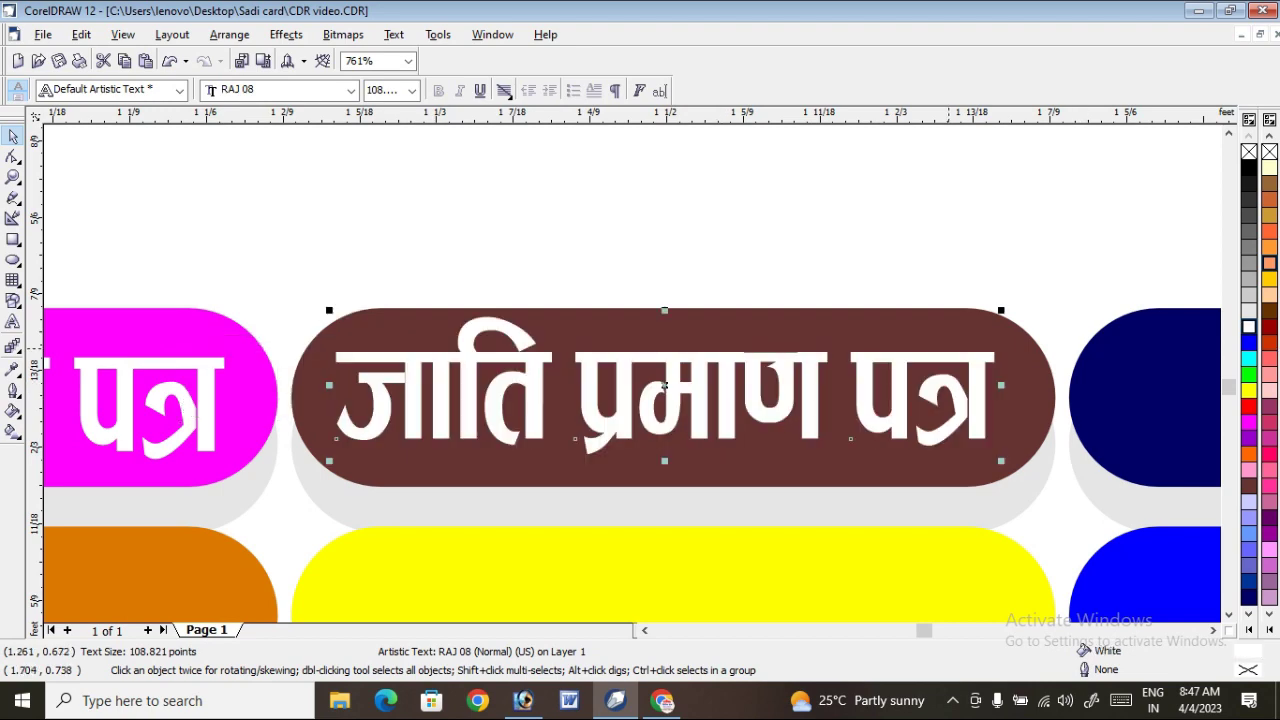
pyautogui.press('F3')
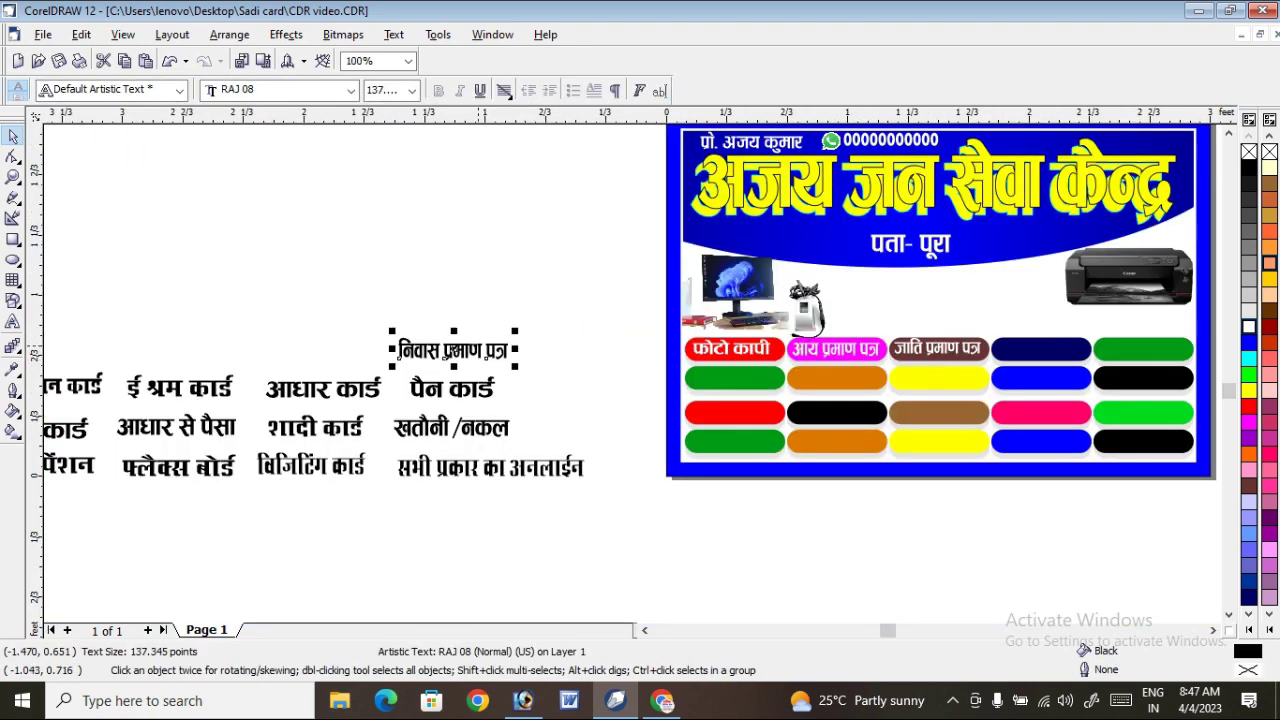
# Move निवास प्रमाण पत्र onto the dark-blue pill, narrow it, centre it and make it white
pyautogui.moveTo(452, 350); pyautogui.dragTo(1040, 348)
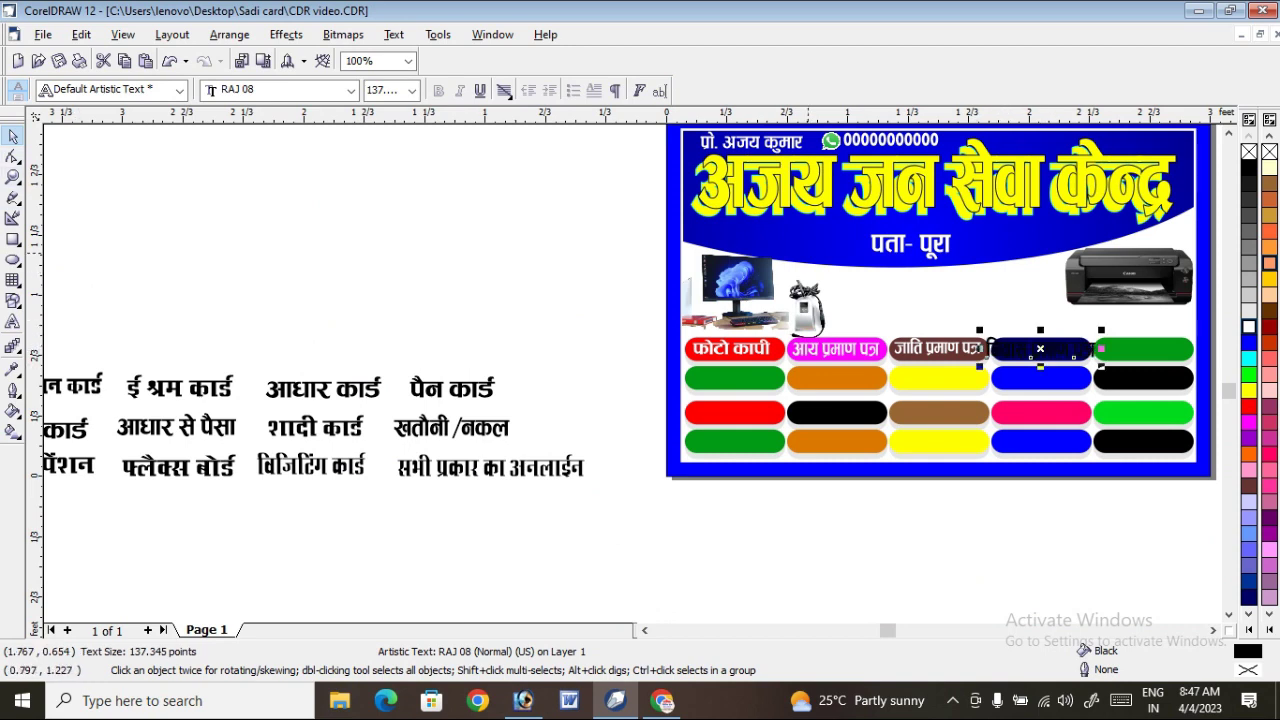
pyautogui.click(13, 177)
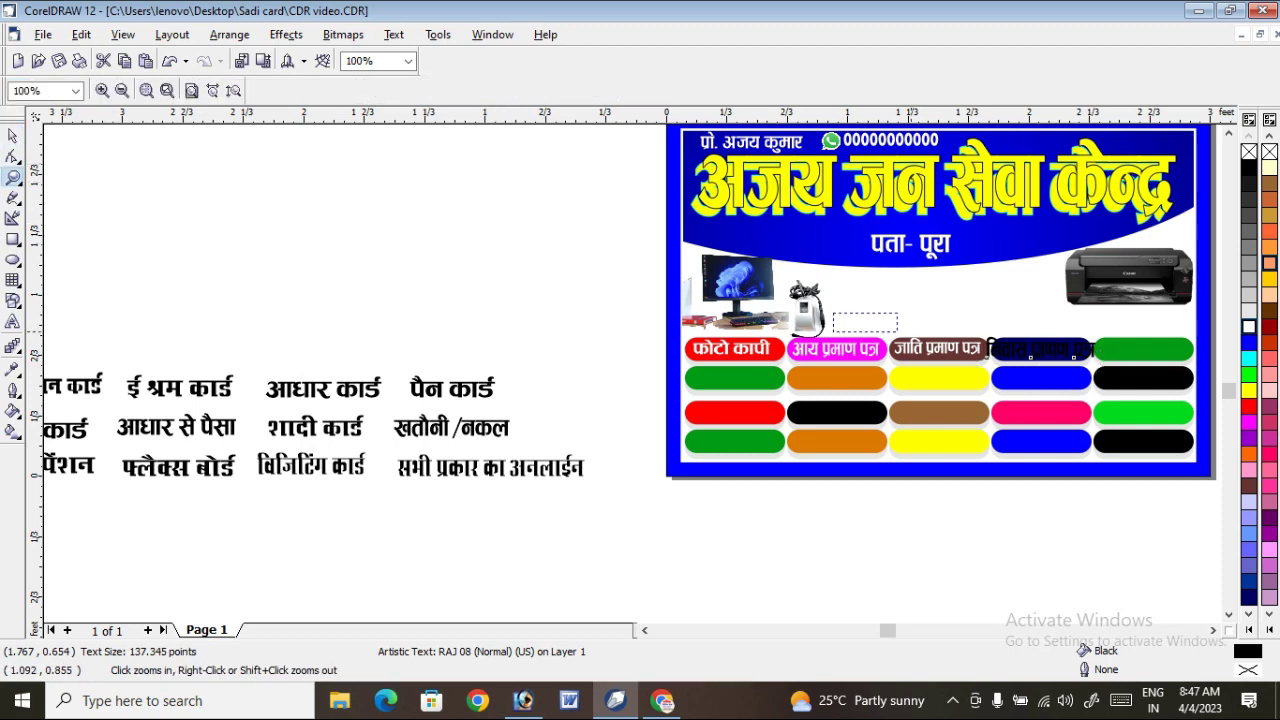
pyautogui.moveTo(897, 331); pyautogui.dragTo(1128, 390)
pyautogui.moveTo(558, 440); pyautogui.dragTo(1218, 458)
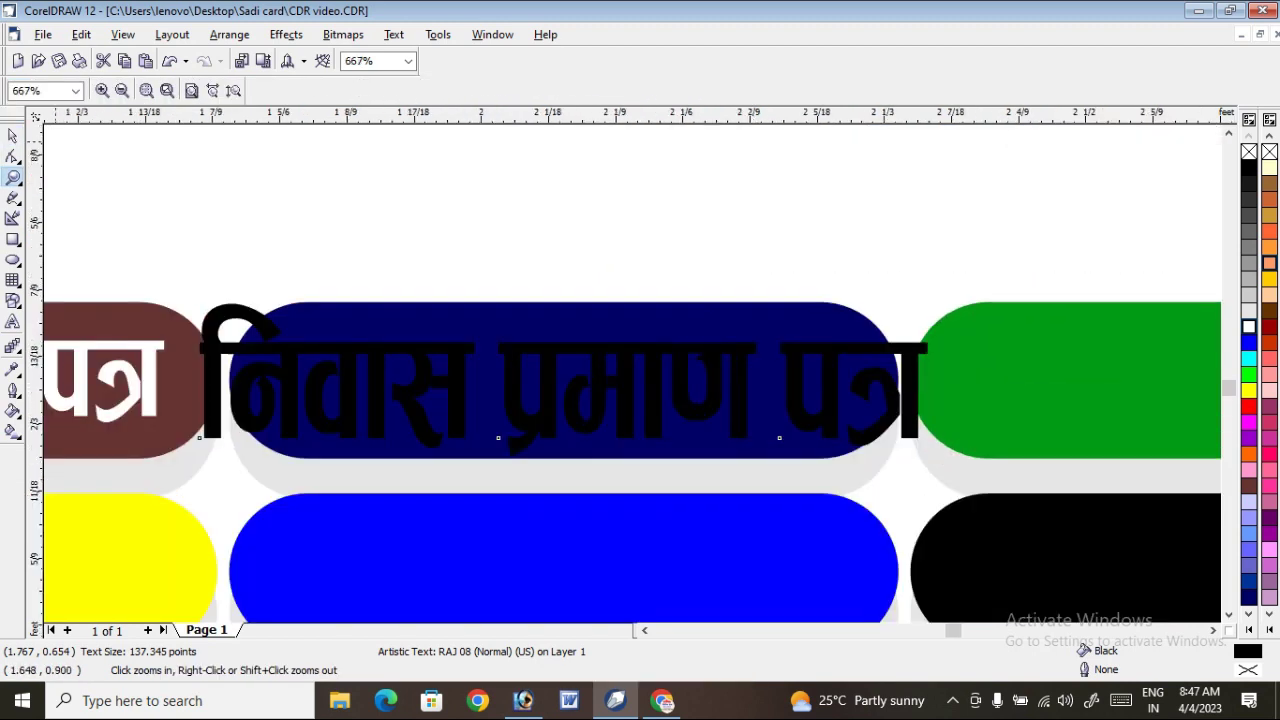
pyautogui.press('space')
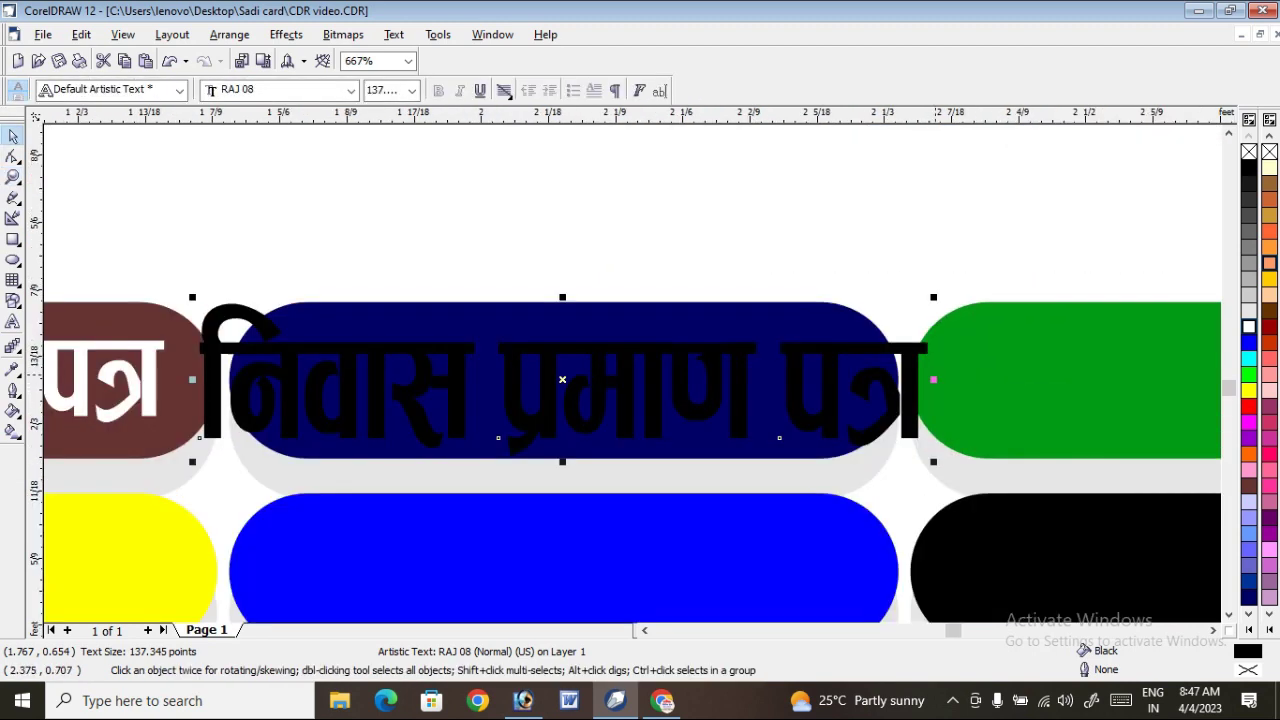
pyautogui.moveTo(933, 379); pyautogui.dragTo(804, 379)
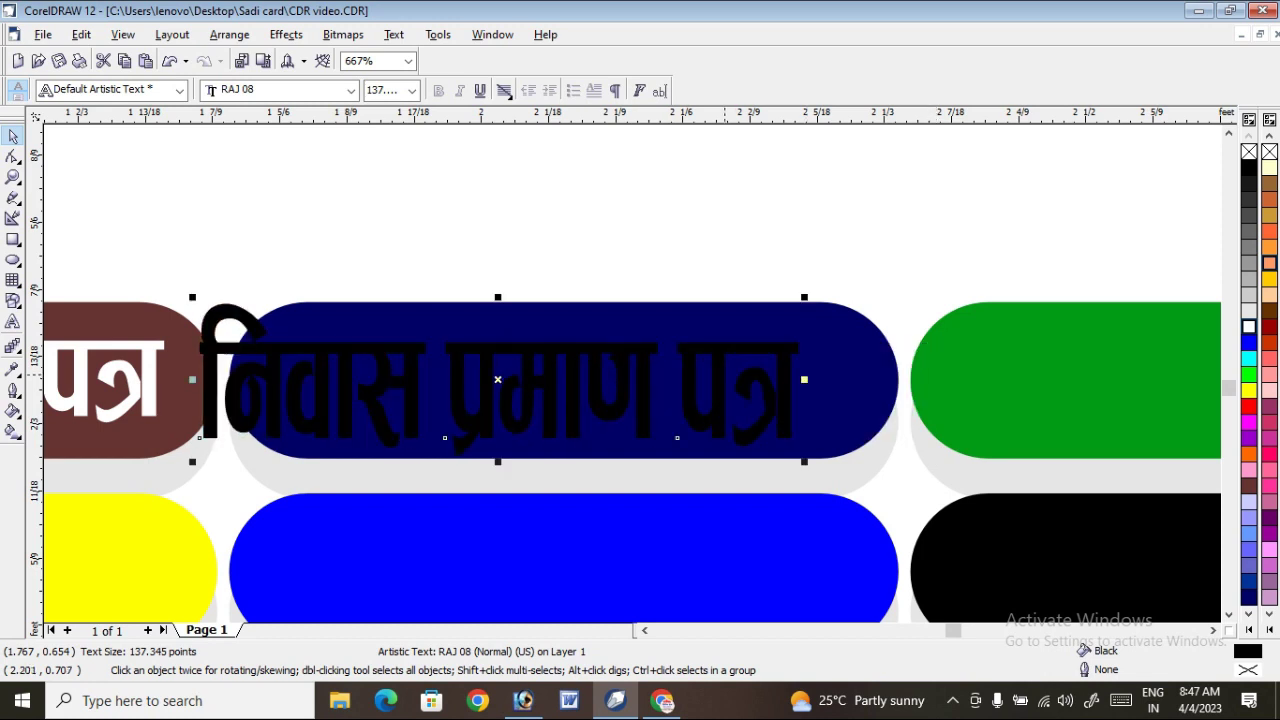
pyautogui.moveTo(196, 431); pyautogui.dragTo(250, 428)
pyautogui.click(1249, 326)
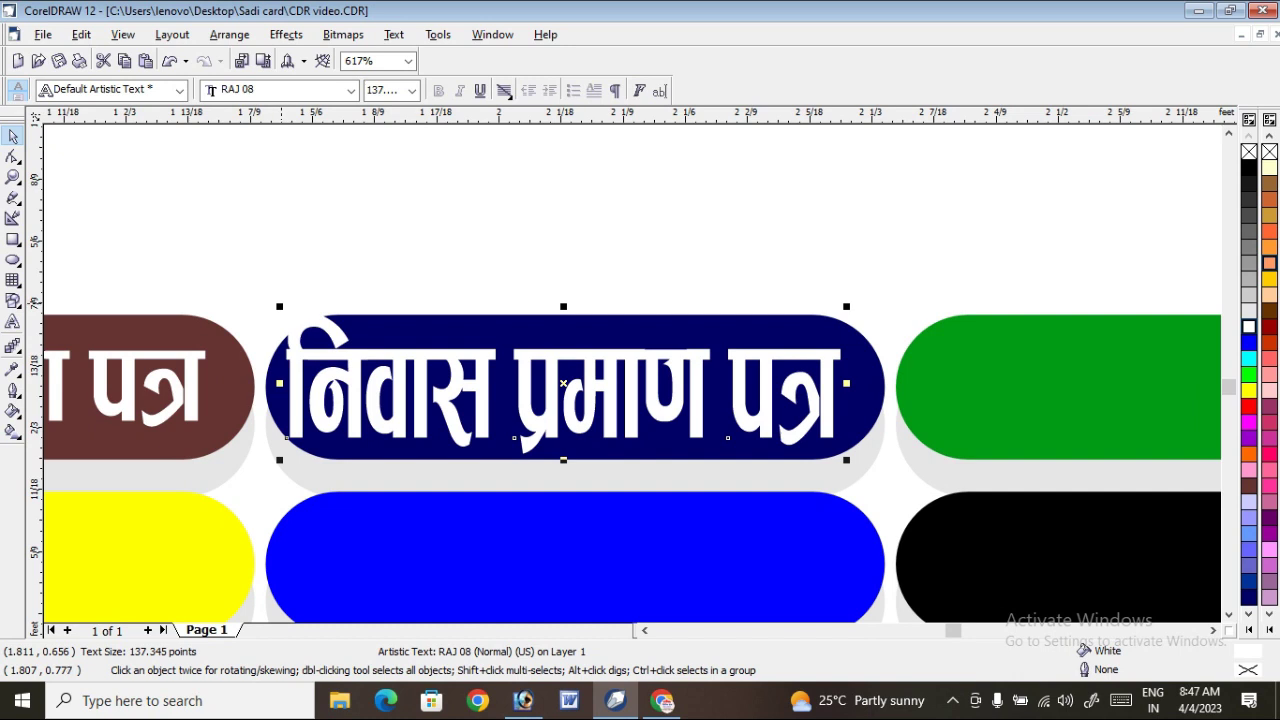
# Fine-tune निवास प्रमाण पत्र's size so it sits inside the dark-blue pill
pyautogui.moveTo(279, 306); pyautogui.dragTo(283, 307)
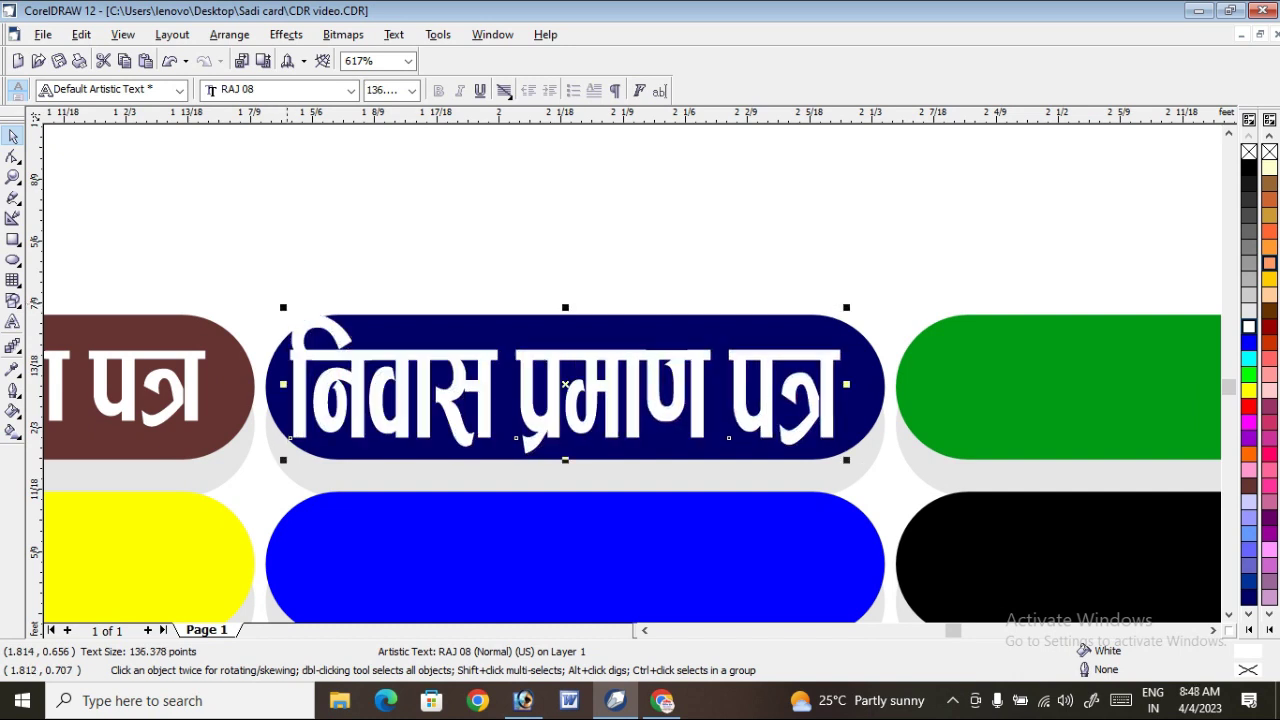
pyautogui.moveTo(283, 384); pyautogui.dragTo(310, 384)
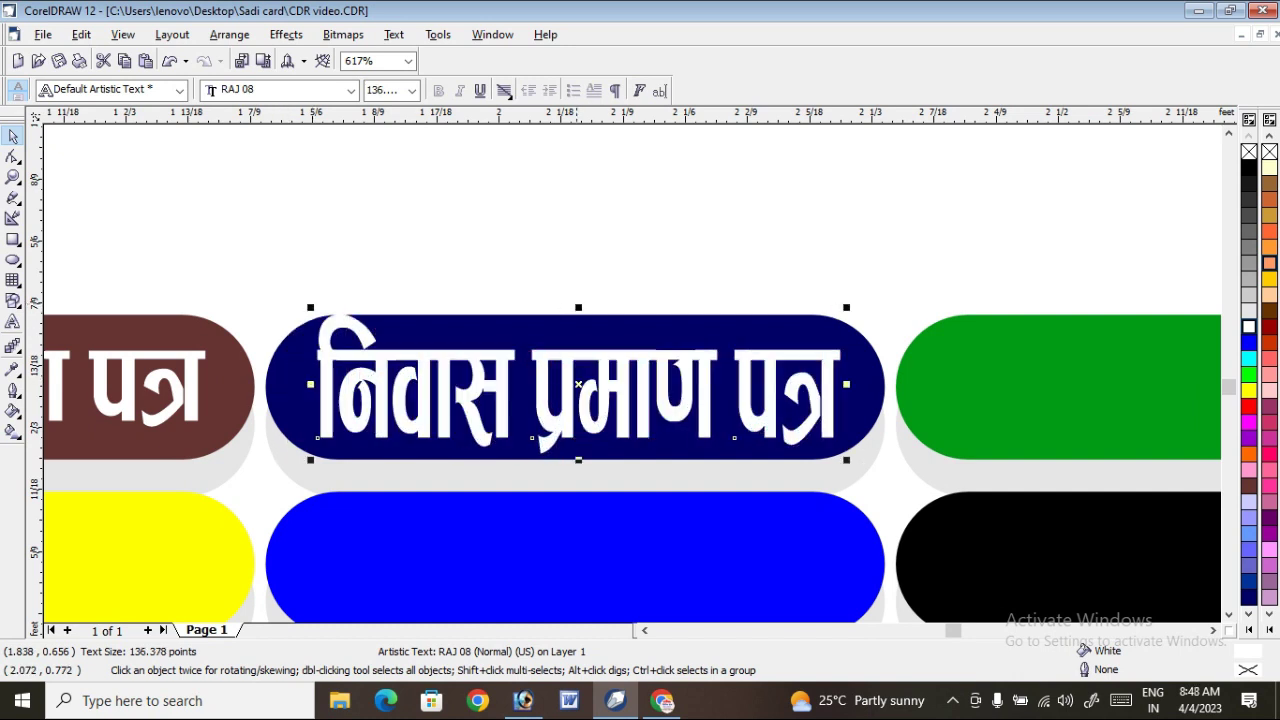
pyautogui.moveTo(584, 383); pyautogui.dragTo(592, 389)
pyautogui.moveTo(578, 307); pyautogui.dragTo(578, 321)
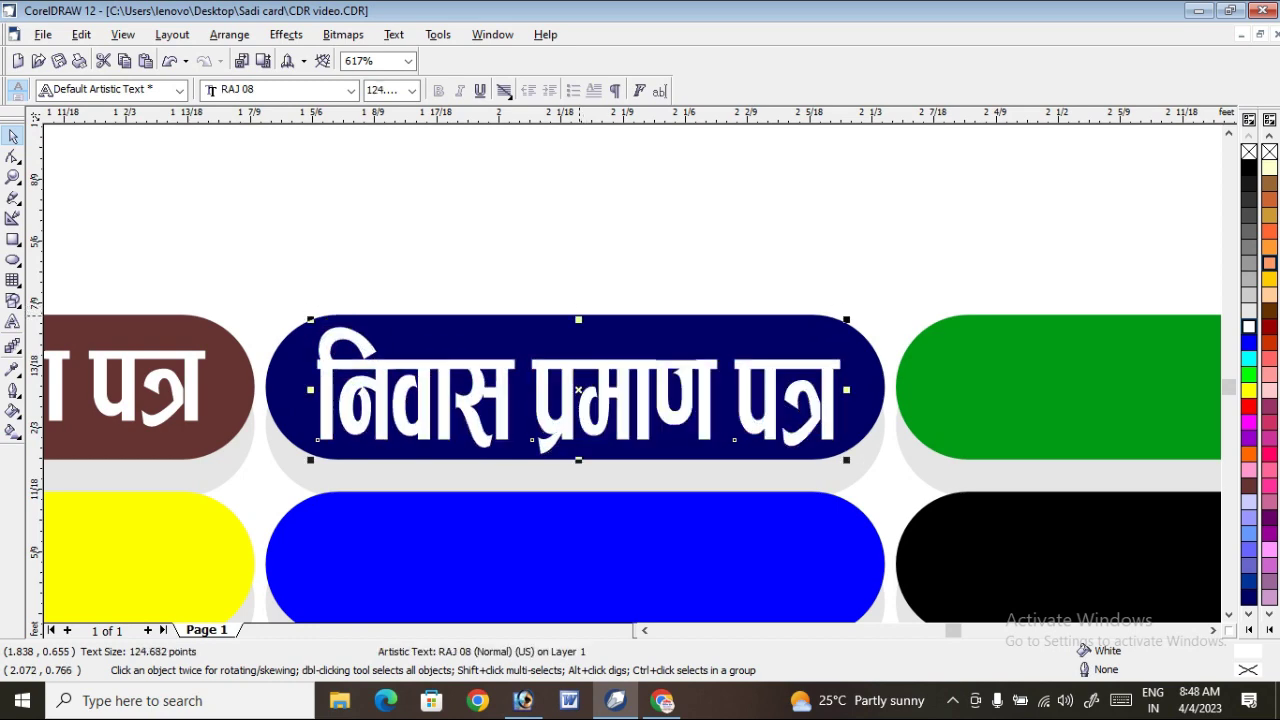
pyautogui.scroll(-3, 565, 343)
pyautogui.scroll(-3, 565, 343)
pyautogui.click(349, 593)
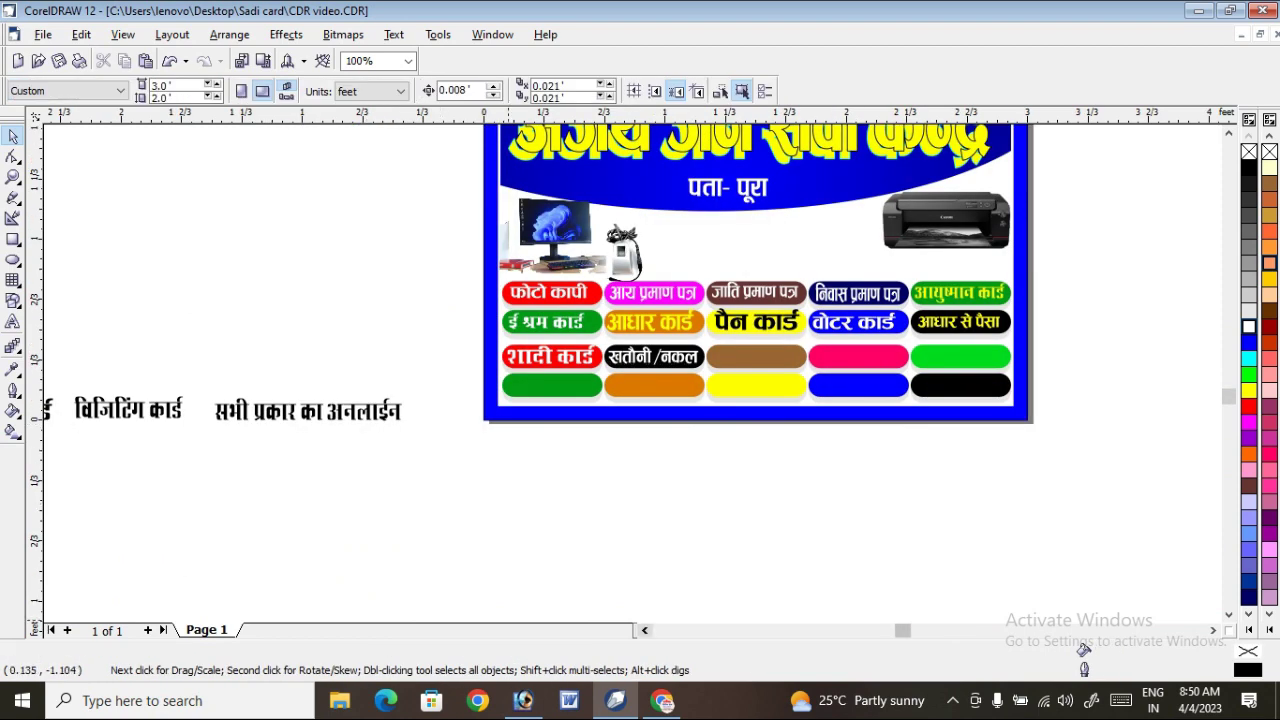
# Put वृद्धा पेंशन on the brown pill, scaled to fit and coloured white
pyautogui.hscroll(-3, 640, 370)
pyautogui.hscroll(-2, 640, 370)
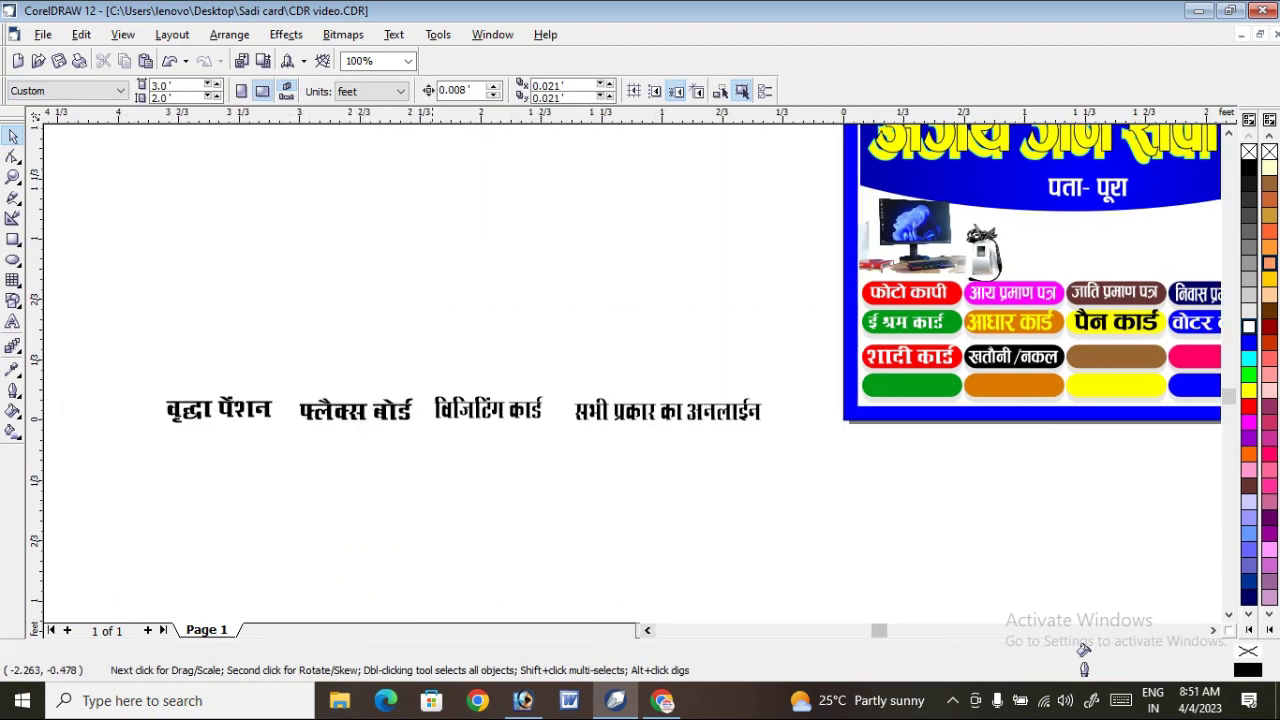
pyautogui.moveTo(220, 410)
pyautogui.mouseDown()
pyautogui.moveTo(1130, 365)
pyautogui.moveTo(1135, 350)
pyautogui.moveTo(1125, 358)
pyautogui.mouseUp()
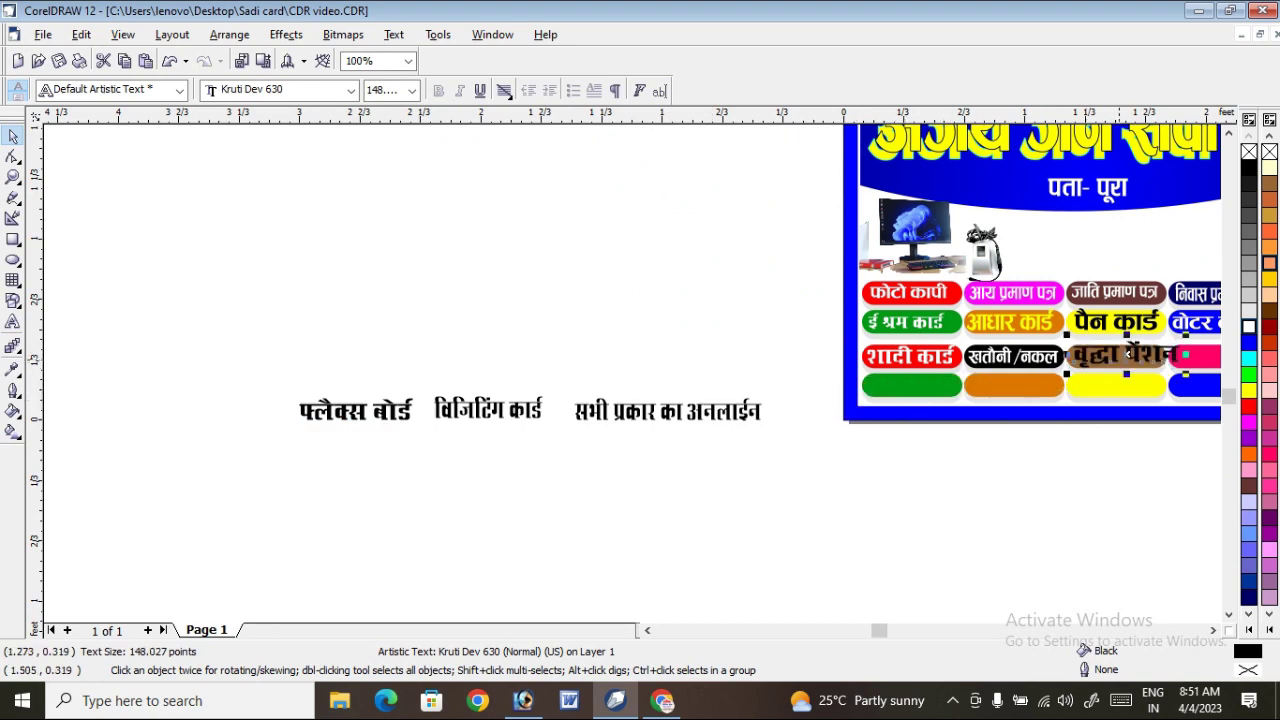
pyautogui.click(13, 176)
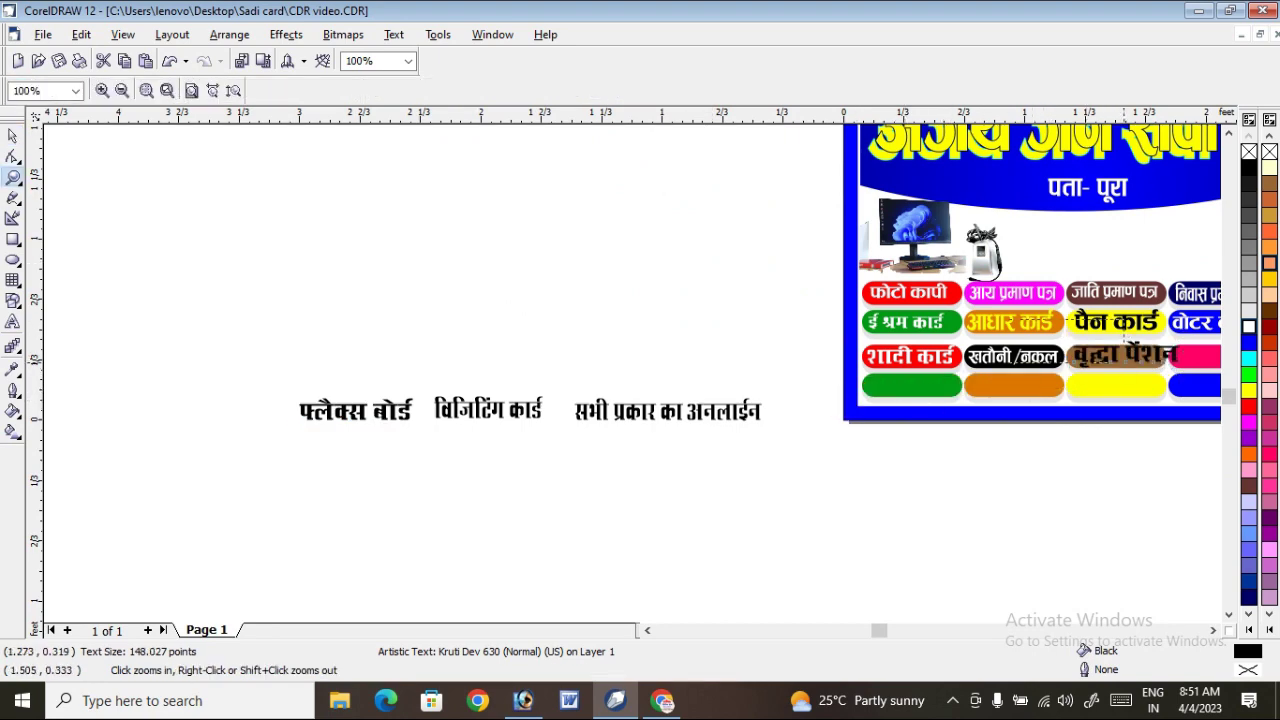
pyautogui.click(1160, 360)
pyautogui.click(540, 355)
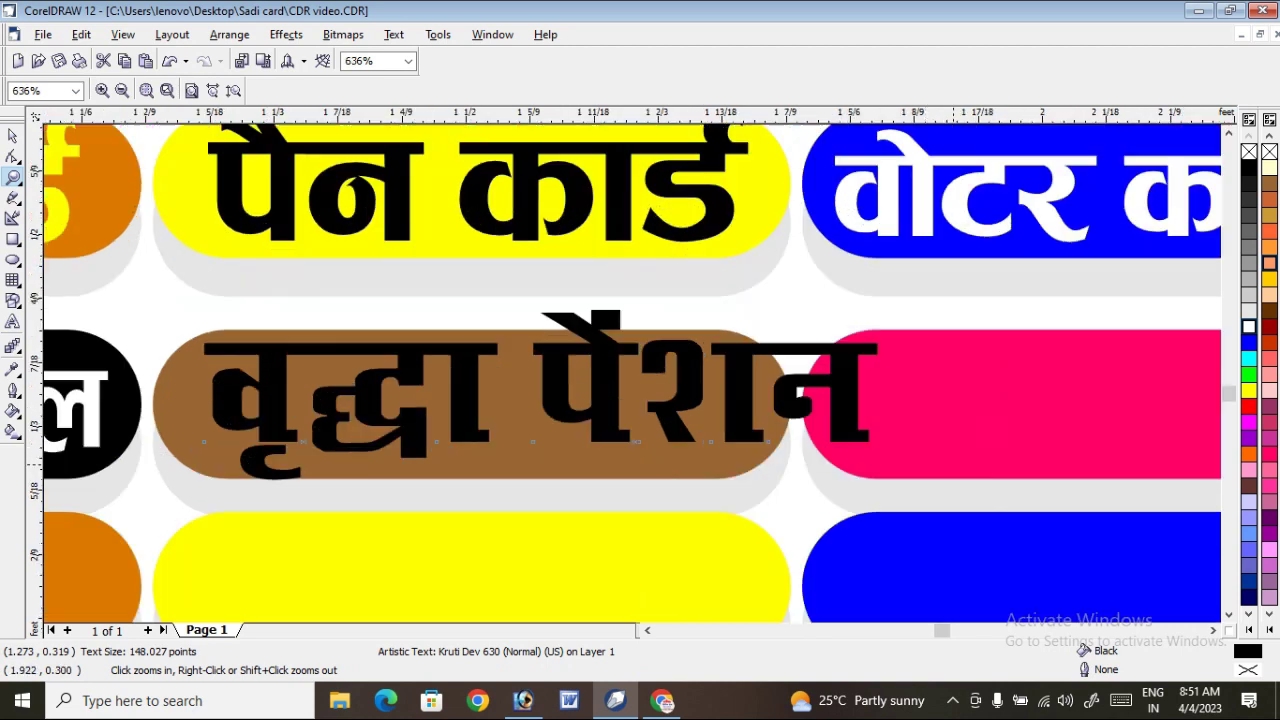
pyautogui.press('space')
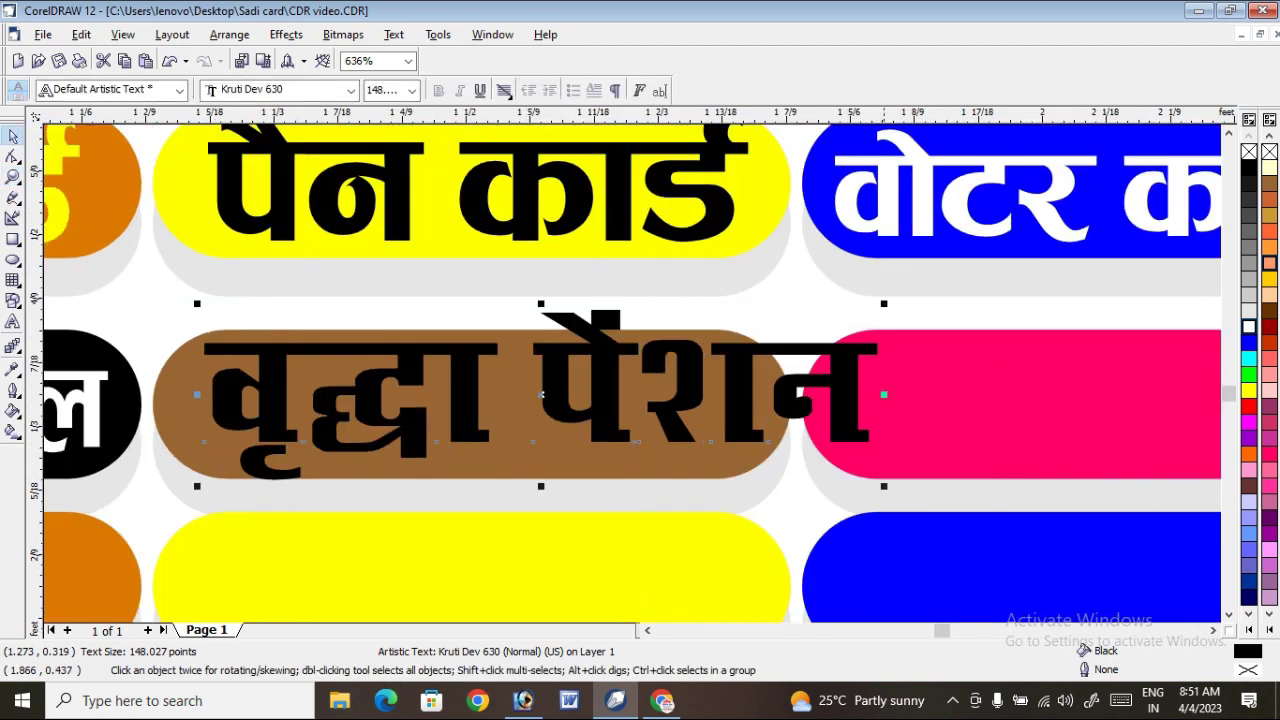
pyautogui.moveTo(884, 303)
pyautogui.mouseDown()
pyautogui.moveTo(707, 350)
pyautogui.moveTo(744, 339)
pyautogui.mouseUp()
pyautogui.click(1249, 327)
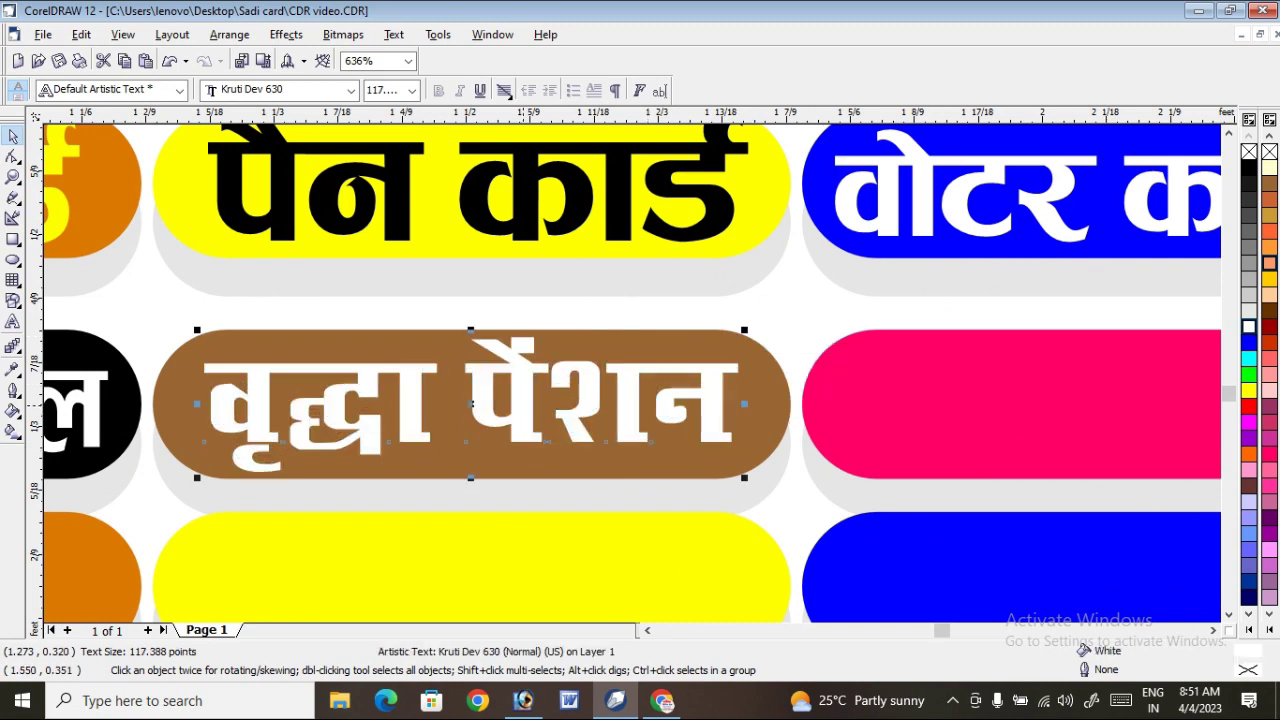
pyautogui.scroll(-1, 638, 422)
pyautogui.scroll(-2, 638, 422)
pyautogui.scroll(-2, 638, 422)
pyautogui.click(264, 501)
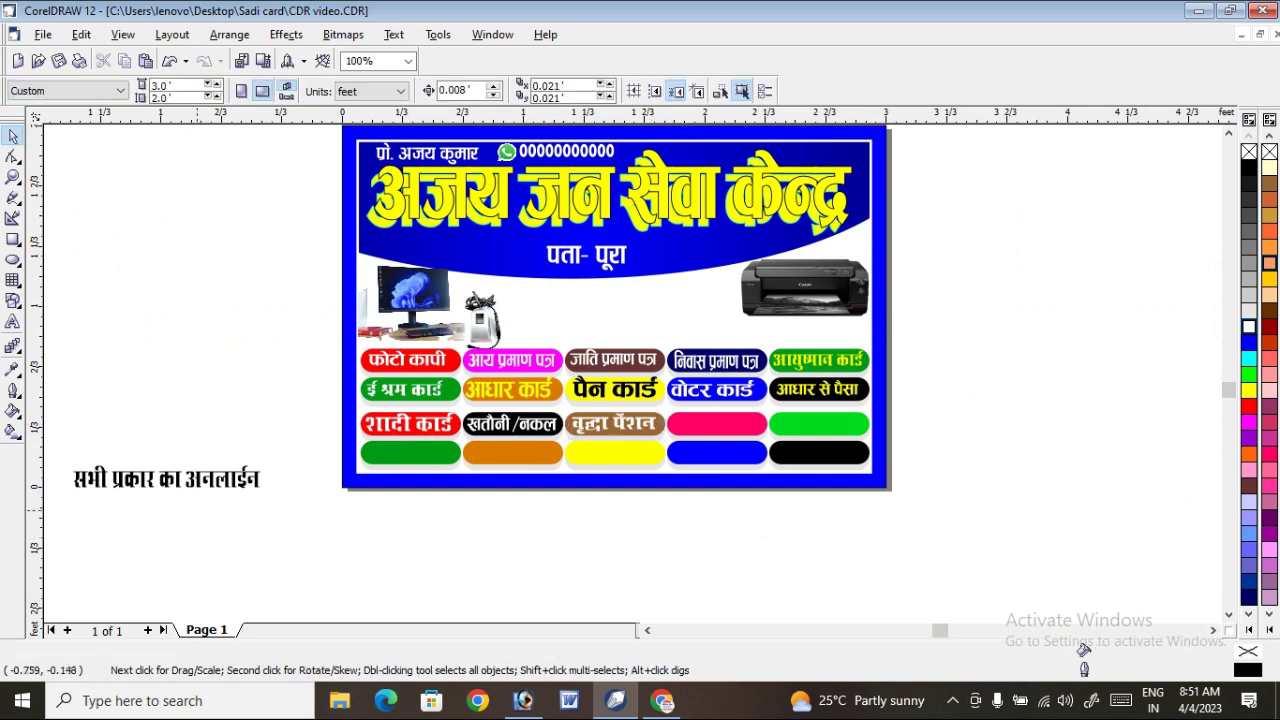
# Move फ्लैक्स बोर्ड onto the pink pill, shrink it and centre it
pyautogui.scroll(-1, 264, 501)
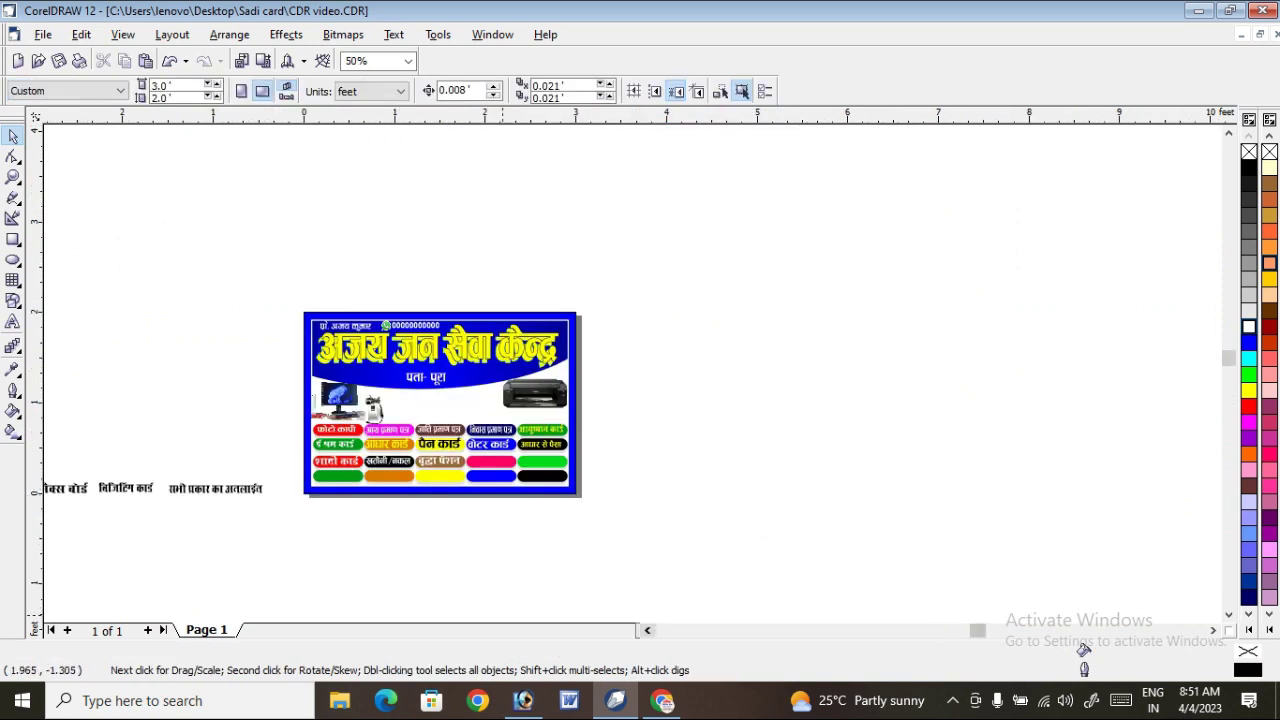
pyautogui.hscroll(-2, 640, 400)
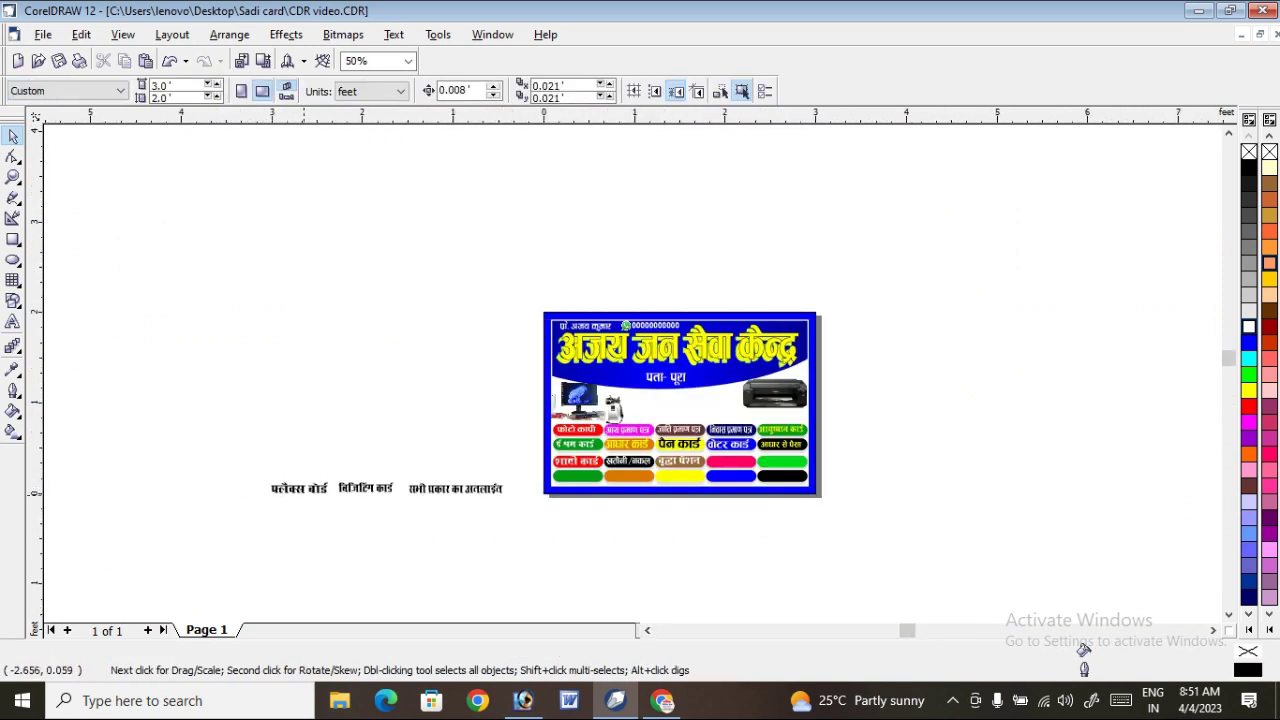
pyautogui.click(301, 490)
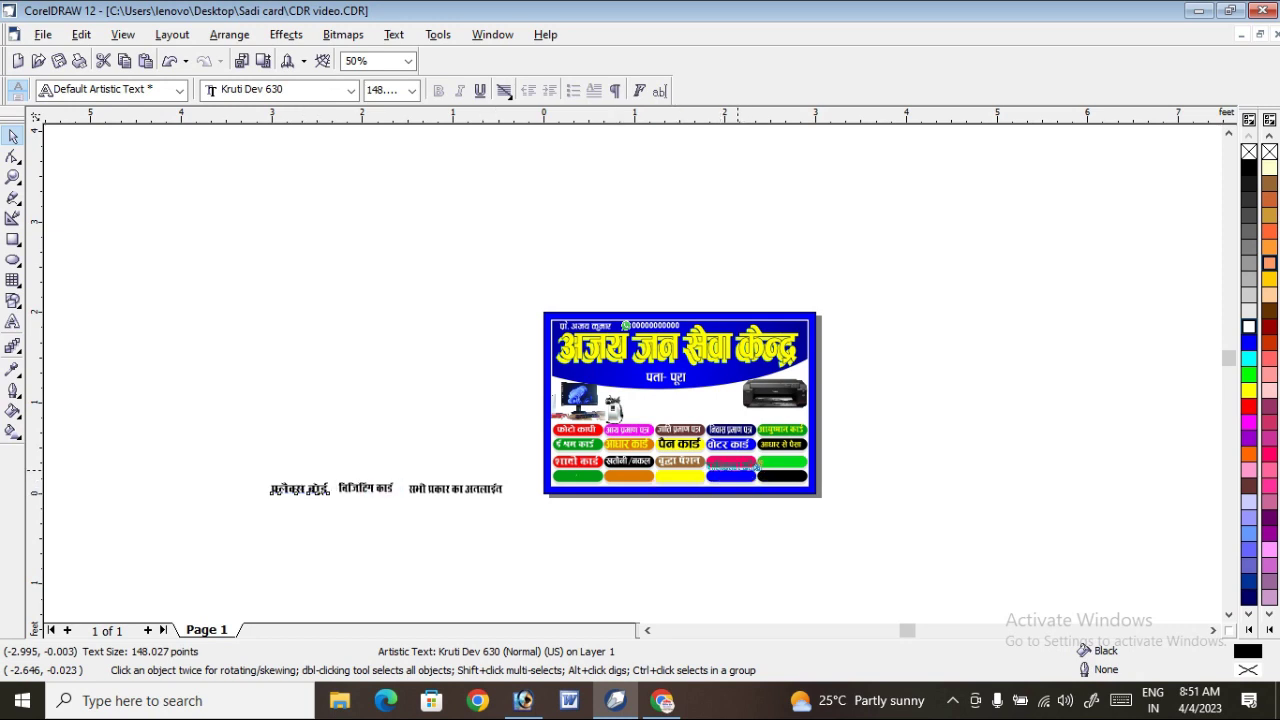
pyautogui.moveTo(273, 490); pyautogui.dragTo(706, 467)
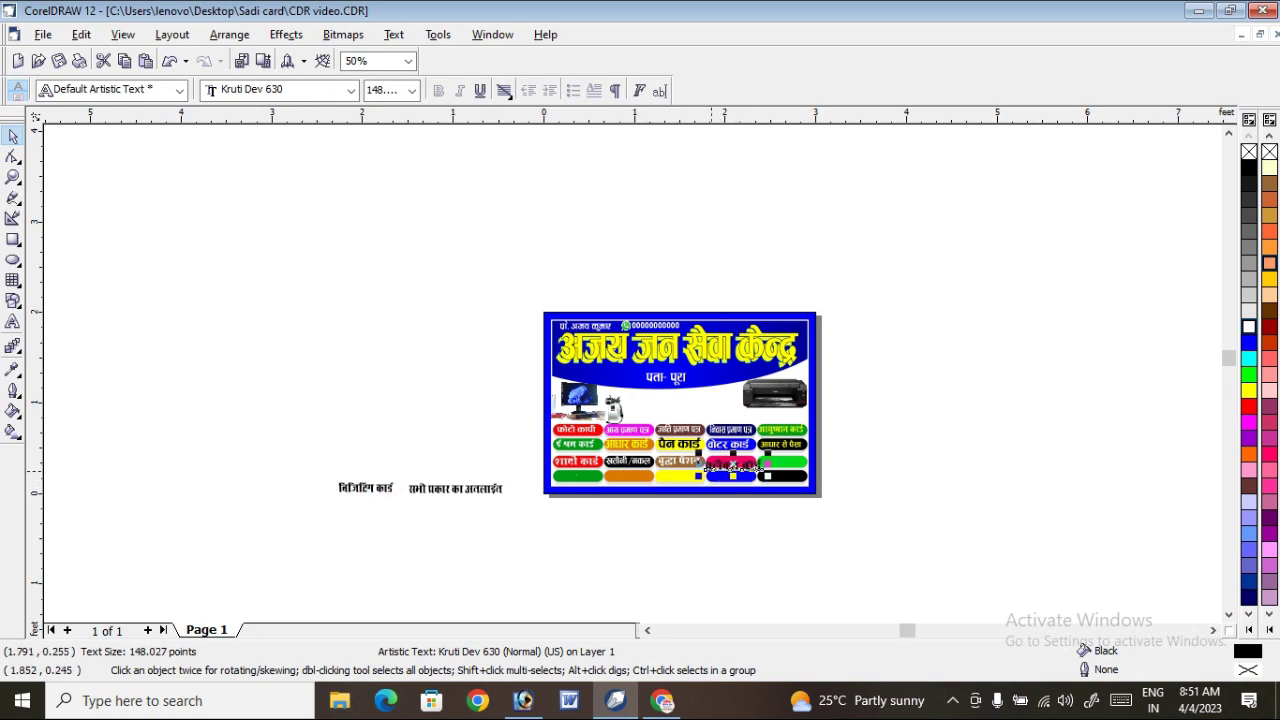
pyautogui.click(13, 176)
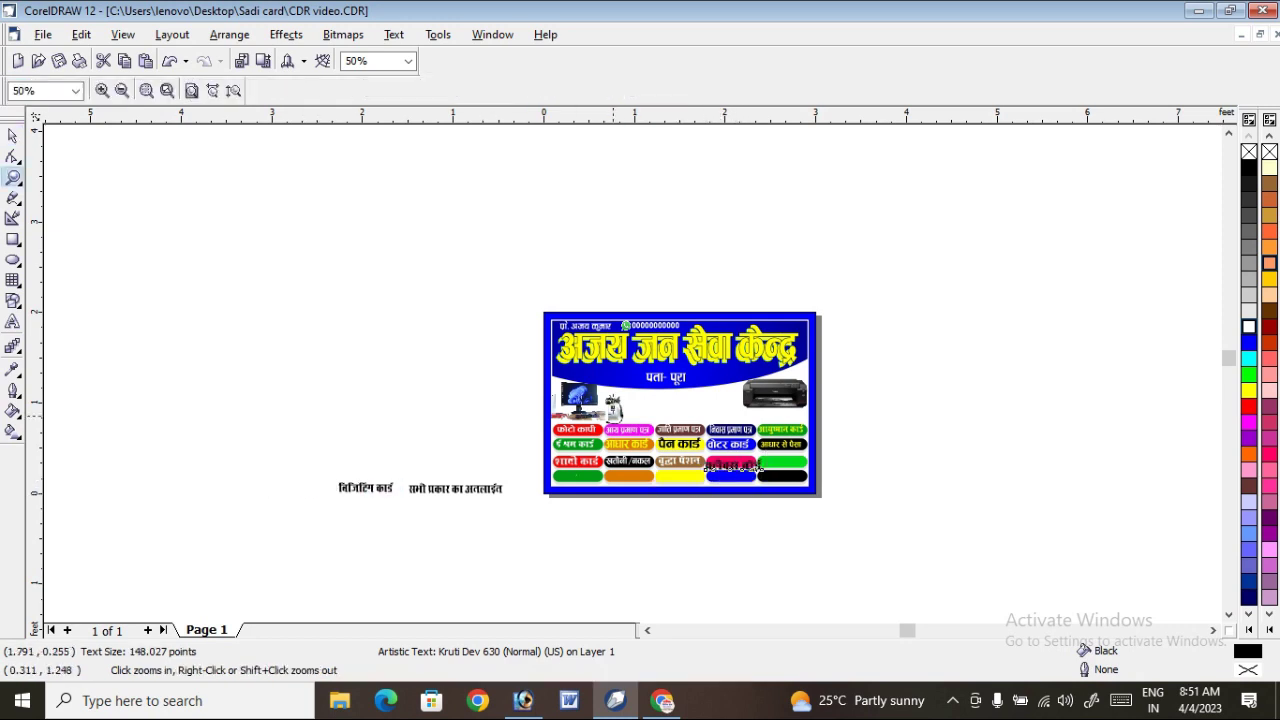
pyautogui.moveTo(582, 394); pyautogui.dragTo(857, 520)
pyautogui.click(744, 420)
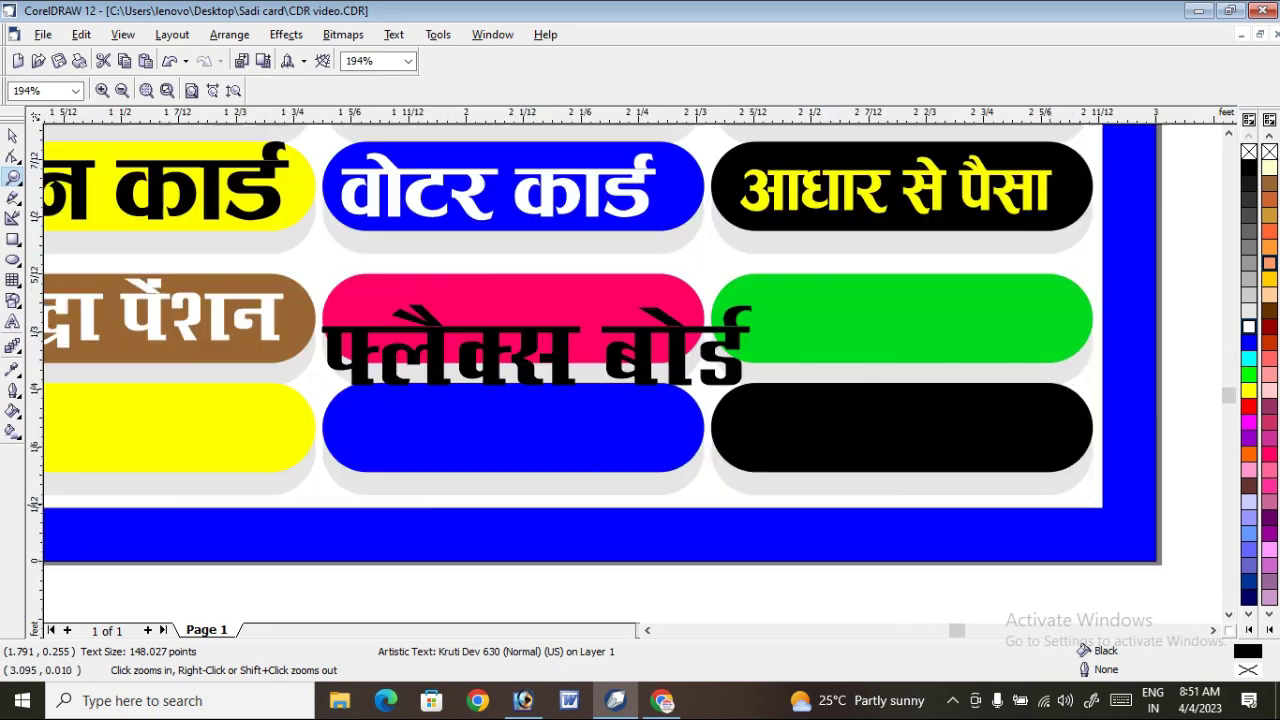
pyautogui.click(12, 135)
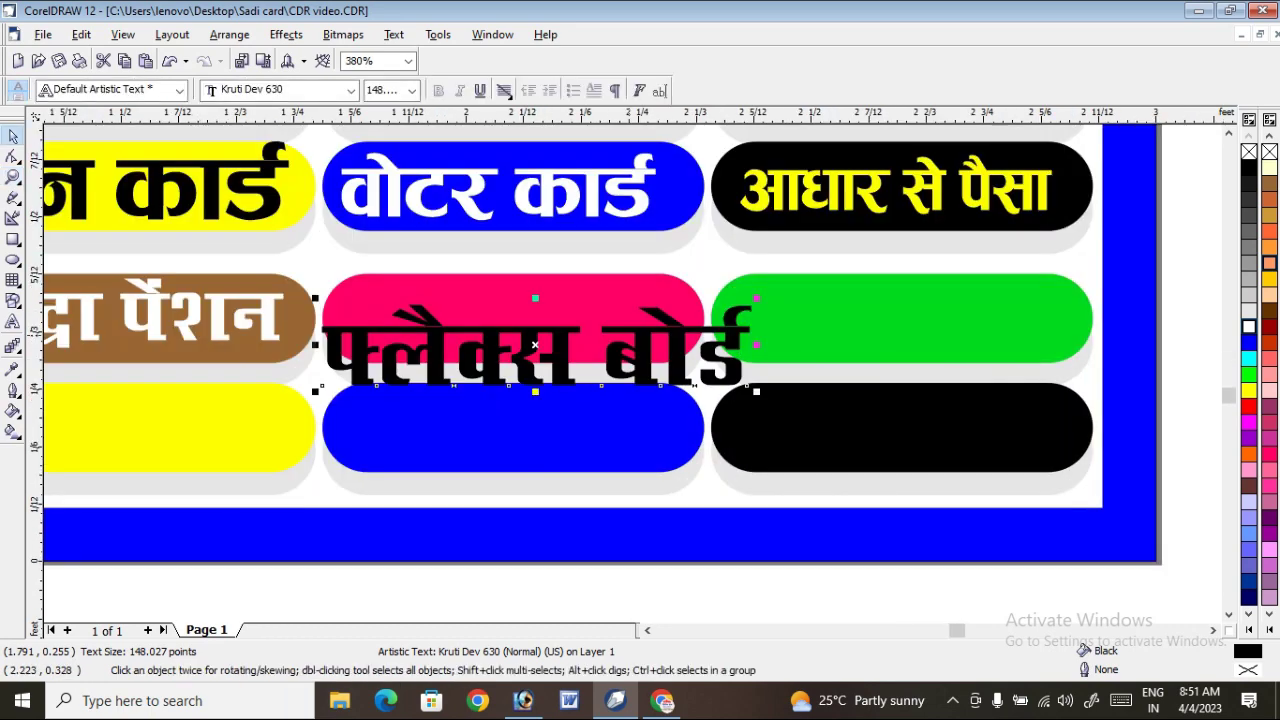
pyautogui.moveTo(690, 365)
pyautogui.mouseDown()
pyautogui.moveTo(715, 343)
pyautogui.moveTo(702, 345)
pyautogui.mouseUp()
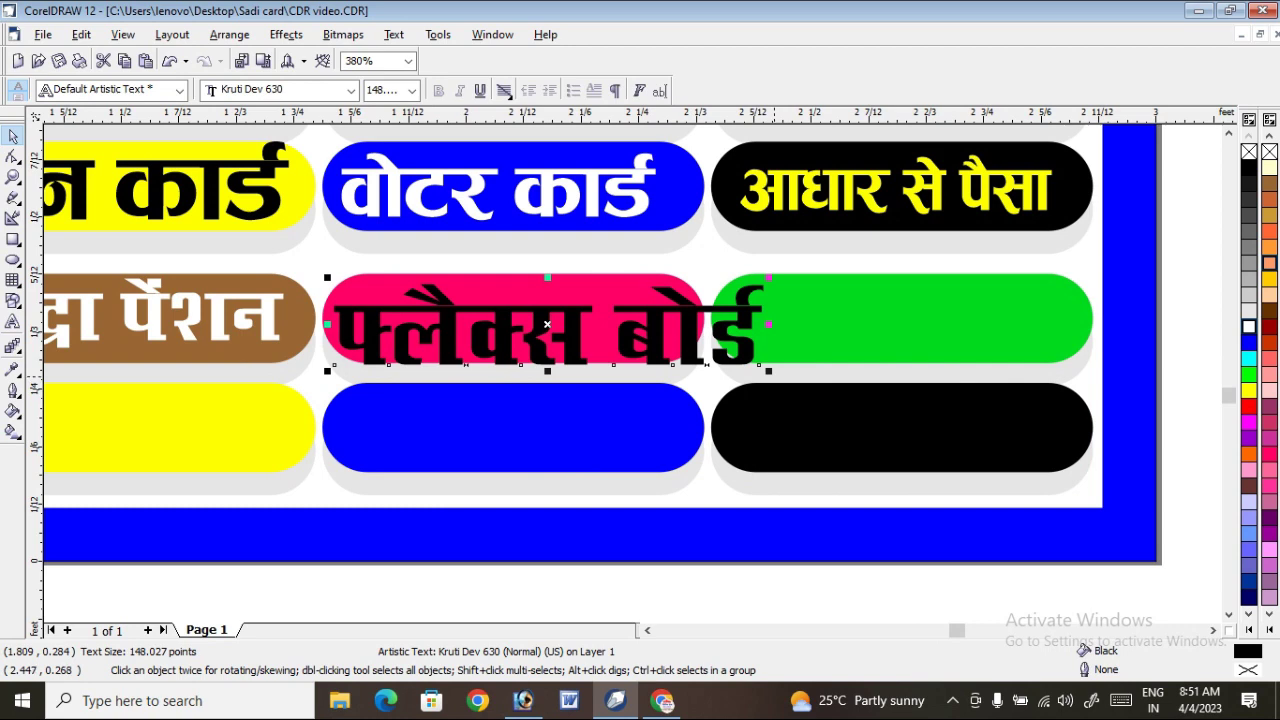
pyautogui.moveTo(768, 370); pyautogui.dragTo(664, 351)
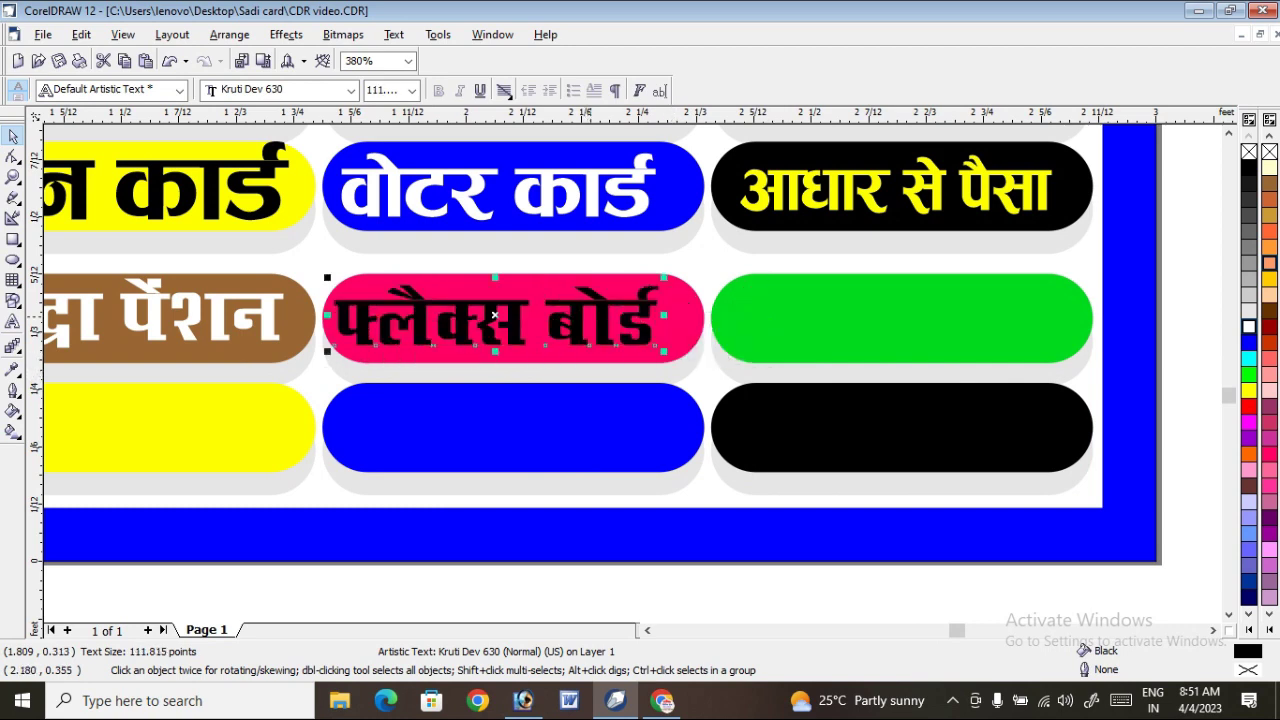
pyautogui.moveTo(598, 302); pyautogui.dragTo(609, 301)
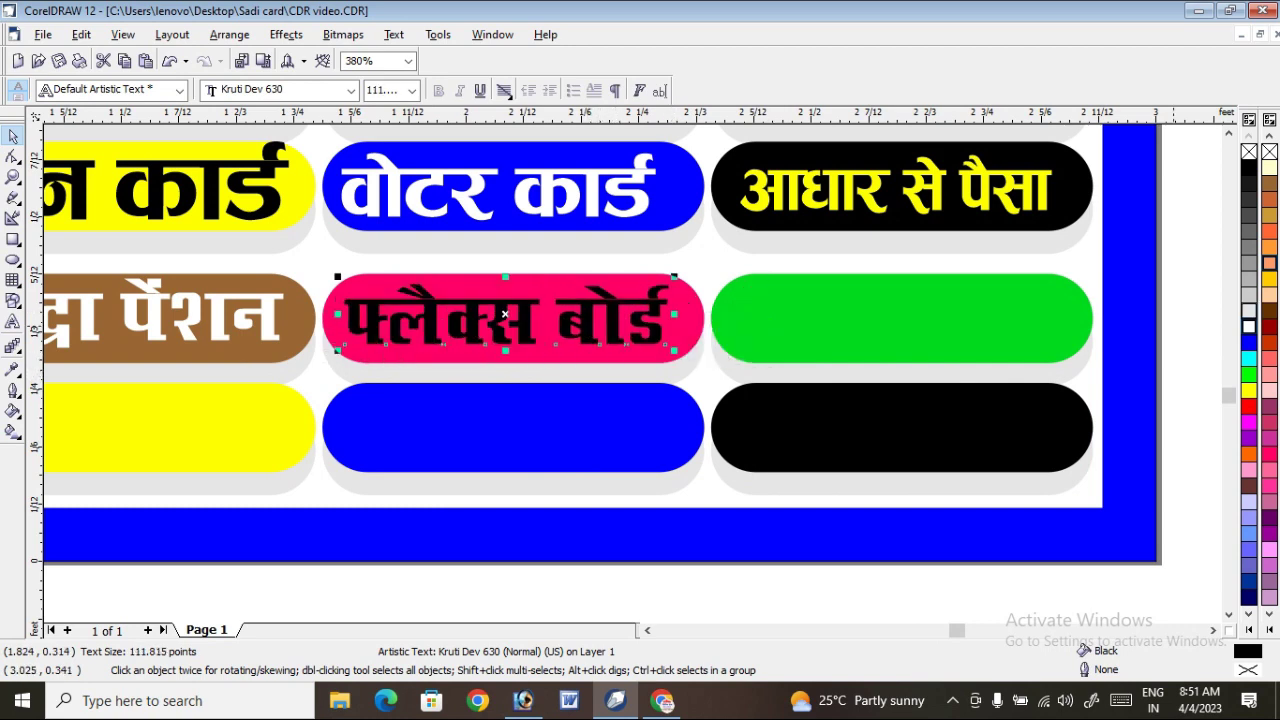
pyautogui.press('F3')
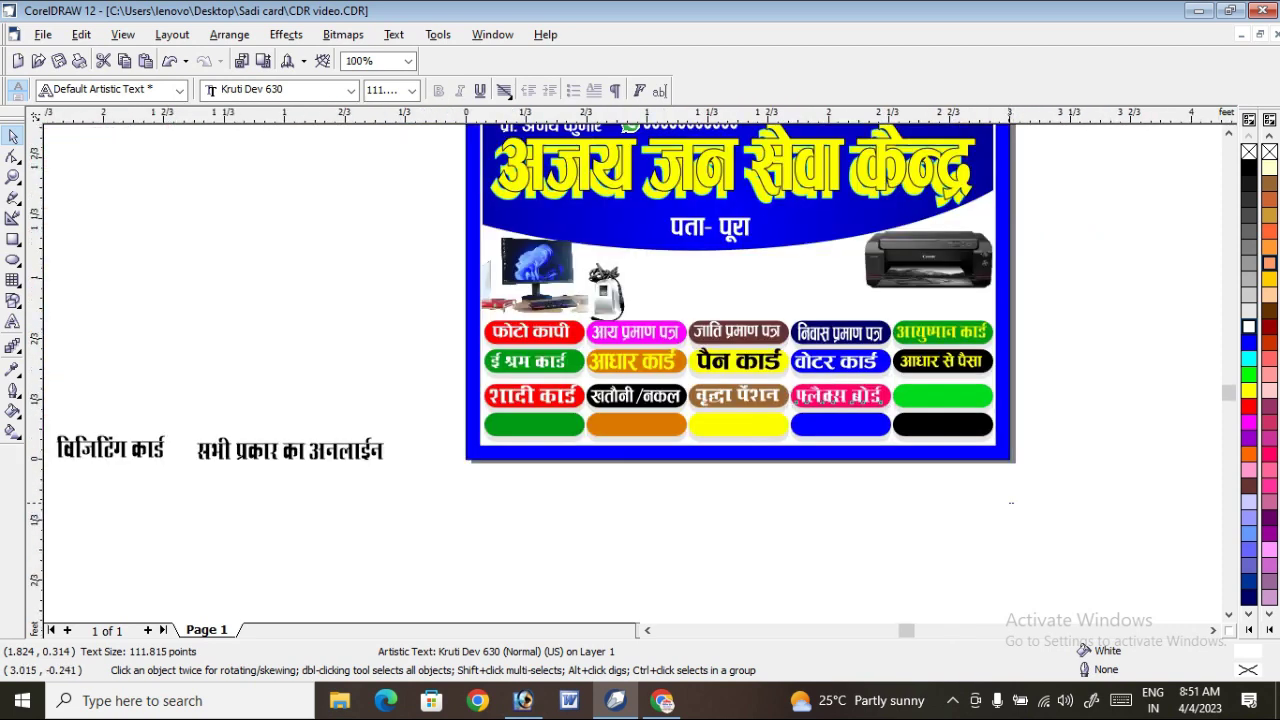
# Move विजिटिंग कार्ड onto the green pill and zoom in on it
pyautogui.click(110, 449)
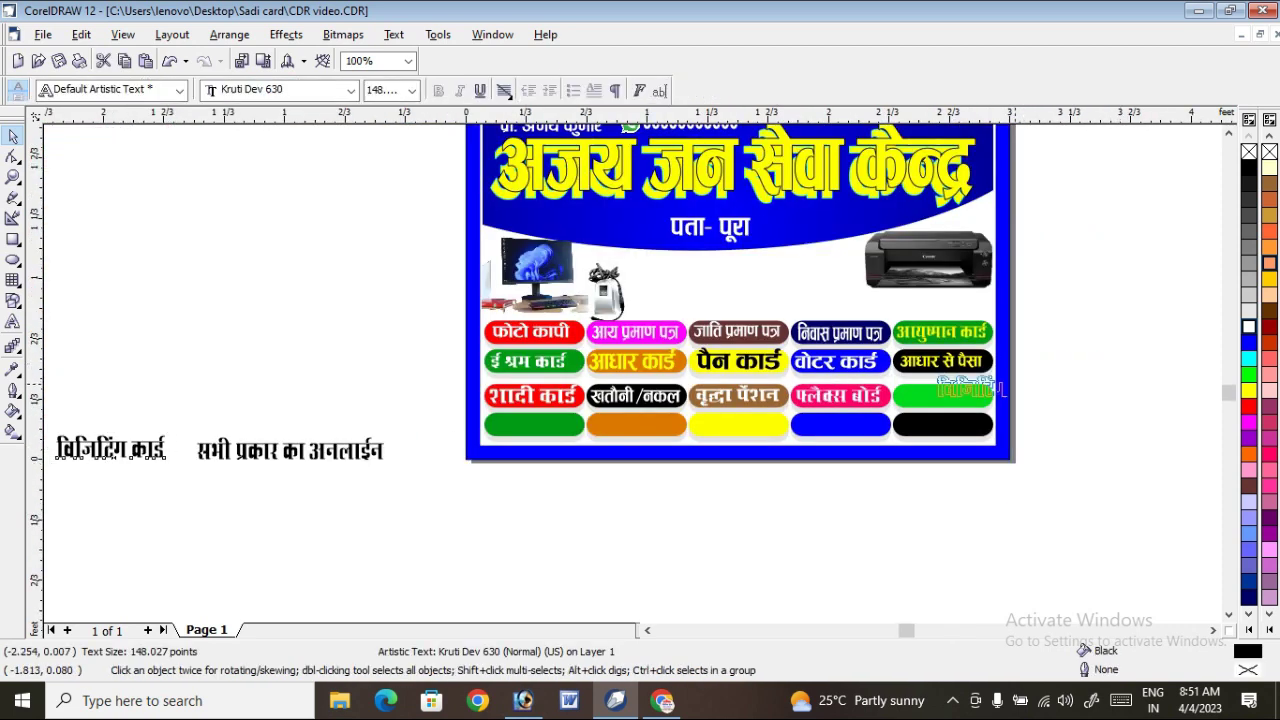
pyautogui.moveTo(140, 449); pyautogui.dragTo(985, 393)
pyautogui.click(84, 150)
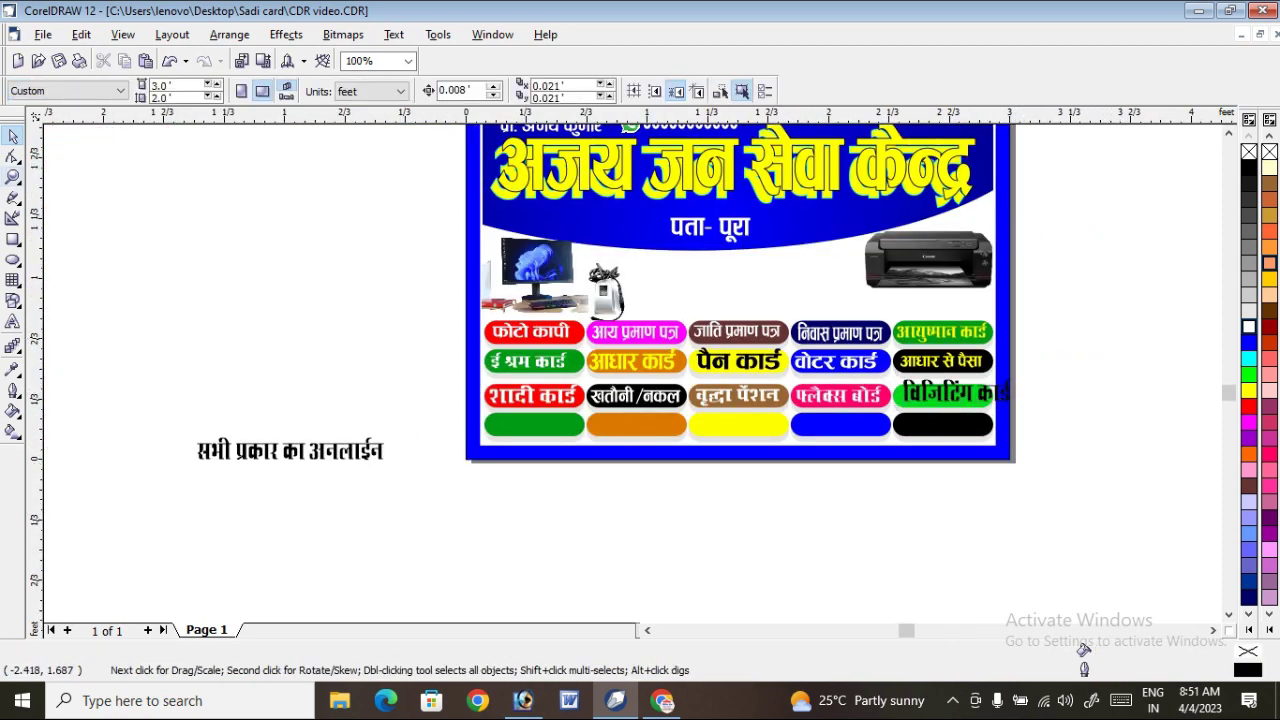
pyautogui.click(13, 176)
pyautogui.click(49, 186)
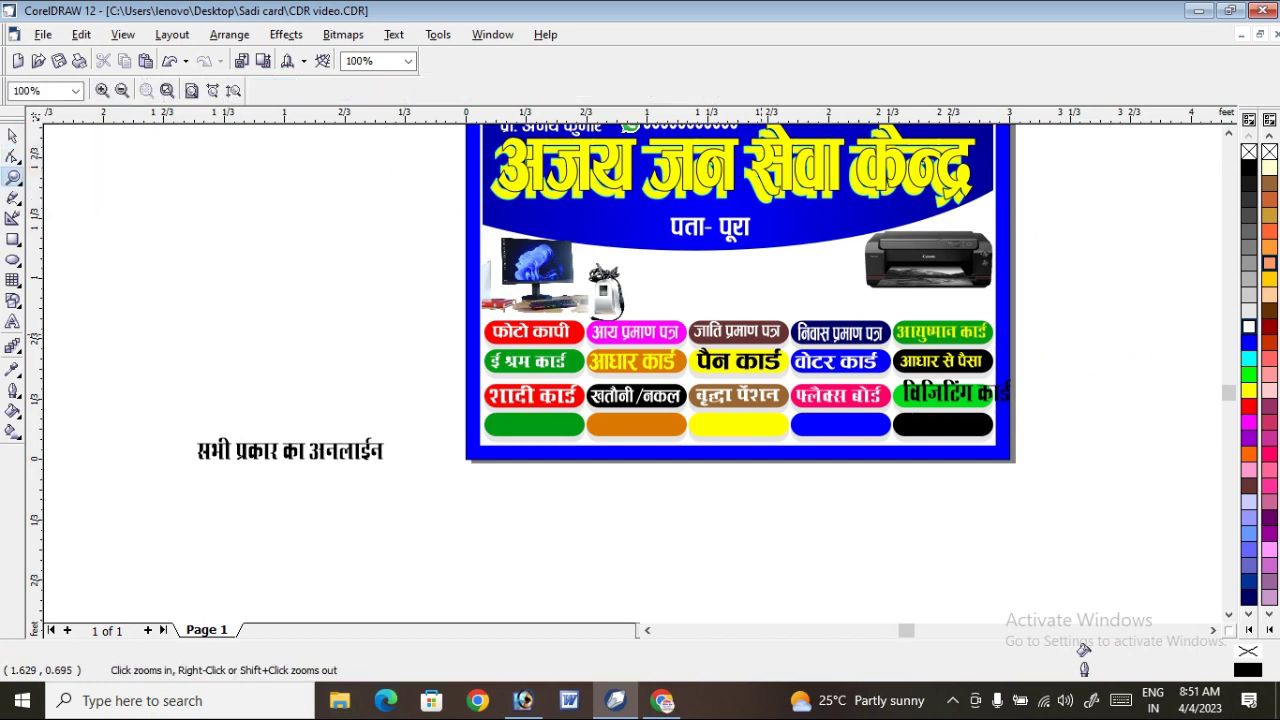
pyautogui.moveTo(818, 368); pyautogui.dragTo(1025, 425)
pyautogui.hscroll(2, 575, 378)
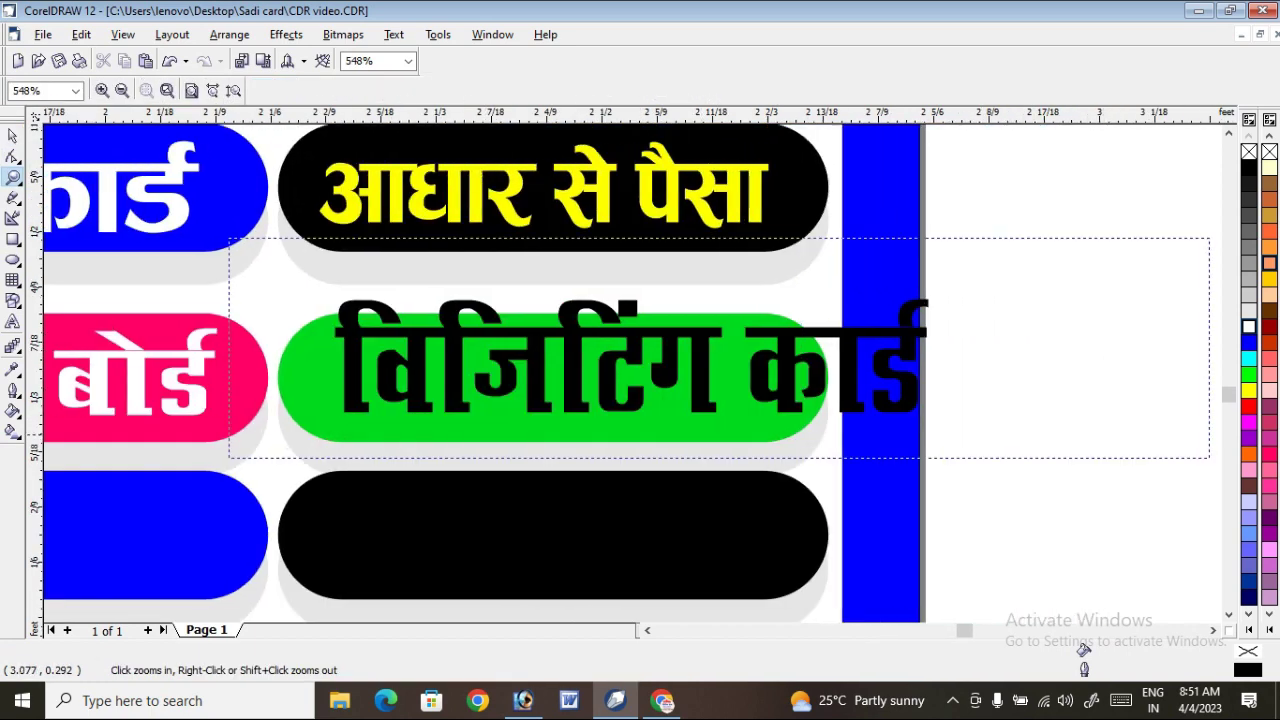
# Shrink विजिटिंग कार्ड to about 122 pt, centre it in the green pill and make it white
pyautogui.click(12, 135)
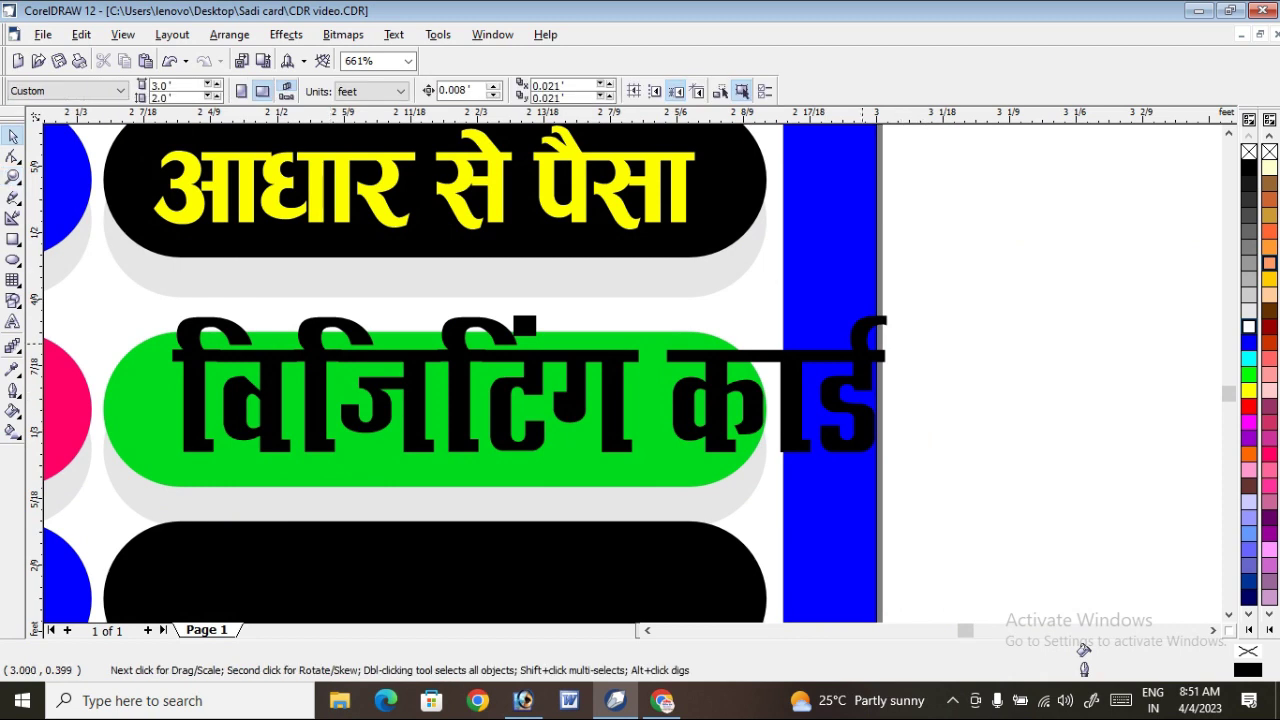
pyautogui.click(520, 400)
pyautogui.moveTo(172, 386); pyautogui.dragTo(330, 386)
pyautogui.moveTo(880, 452); pyautogui.dragTo(758, 453)
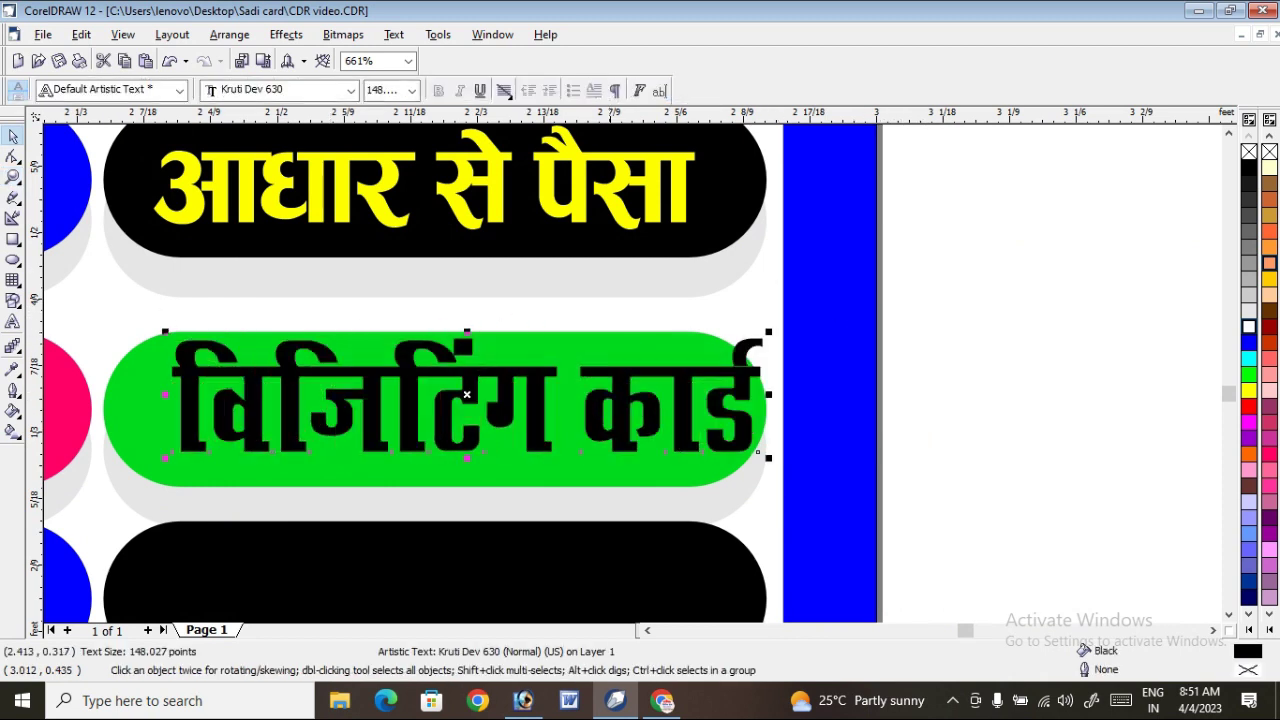
pyautogui.moveTo(467, 395); pyautogui.dragTo(429, 407)
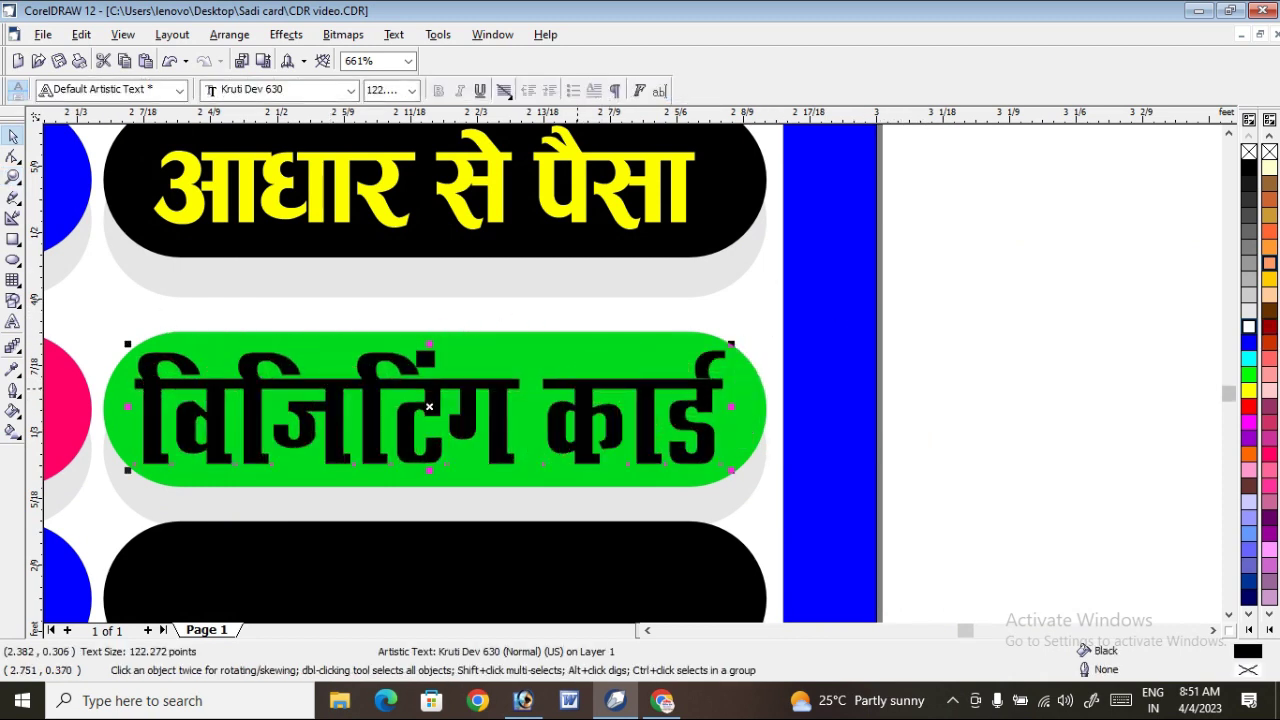
pyautogui.click(1249, 326)
pyautogui.scroll(-1, 1087, 323)
pyautogui.scroll(-2, 1087, 323)
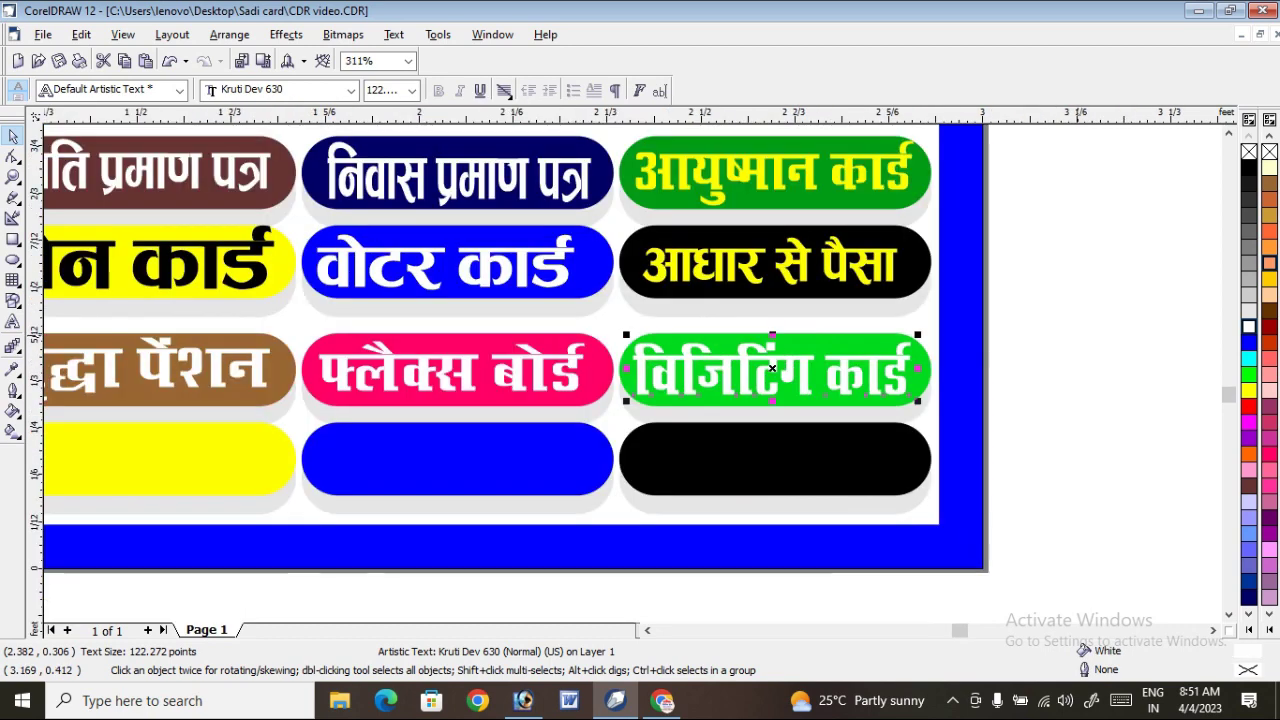
pyautogui.scroll(-1, 1087, 323)
pyautogui.scroll(-2, 1111, 323)
pyautogui.scroll(-2, 1111, 323)
pyautogui.press('Escape')
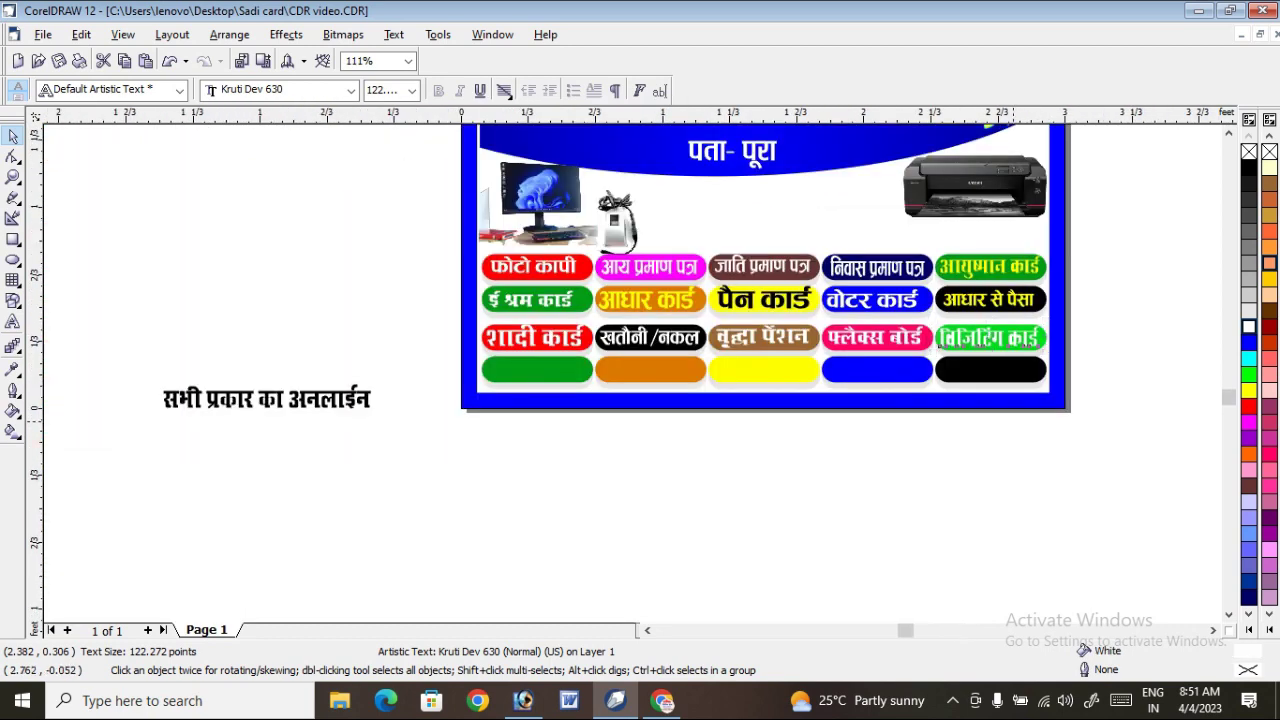
# Delete the empty bottom row of pills, both coloured and grey
pyautogui.click(268, 401)
pyautogui.moveTo(1075, 423); pyautogui.dragTo(420, 352)
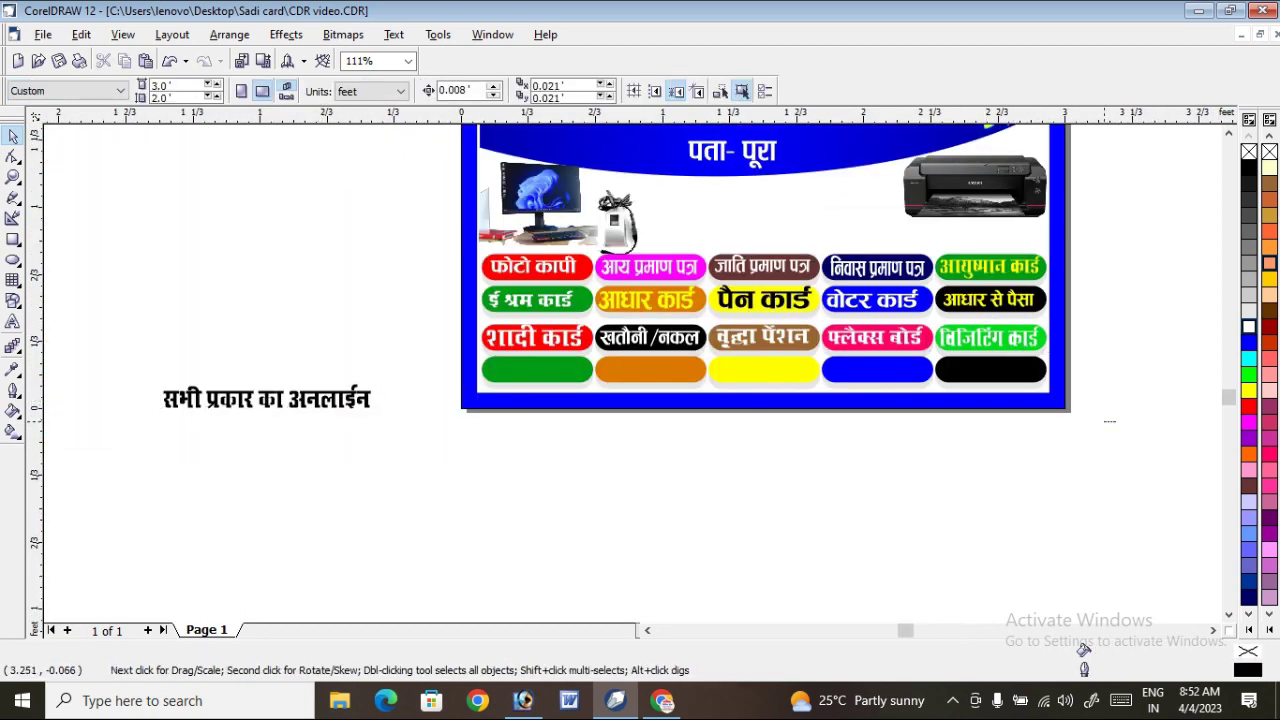
pyautogui.press('Delete')
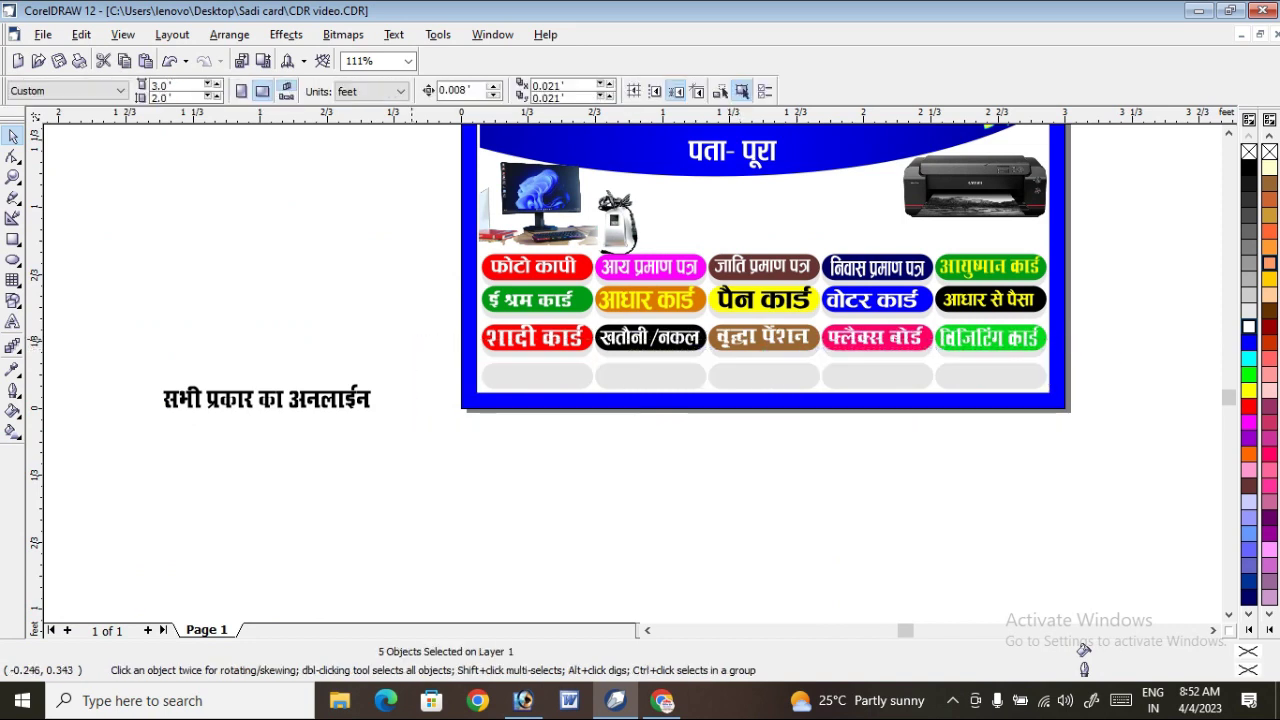
pyautogui.click(853, 376)
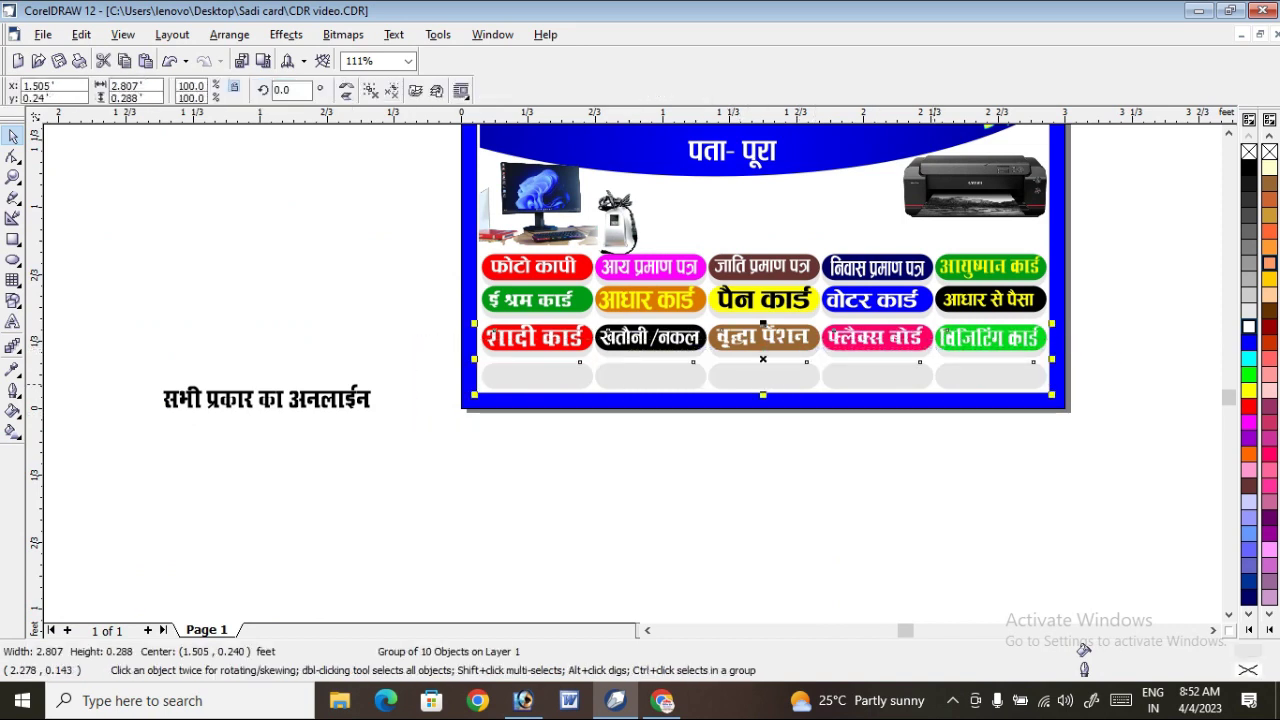
pyautogui.rightClick(1022, 377)
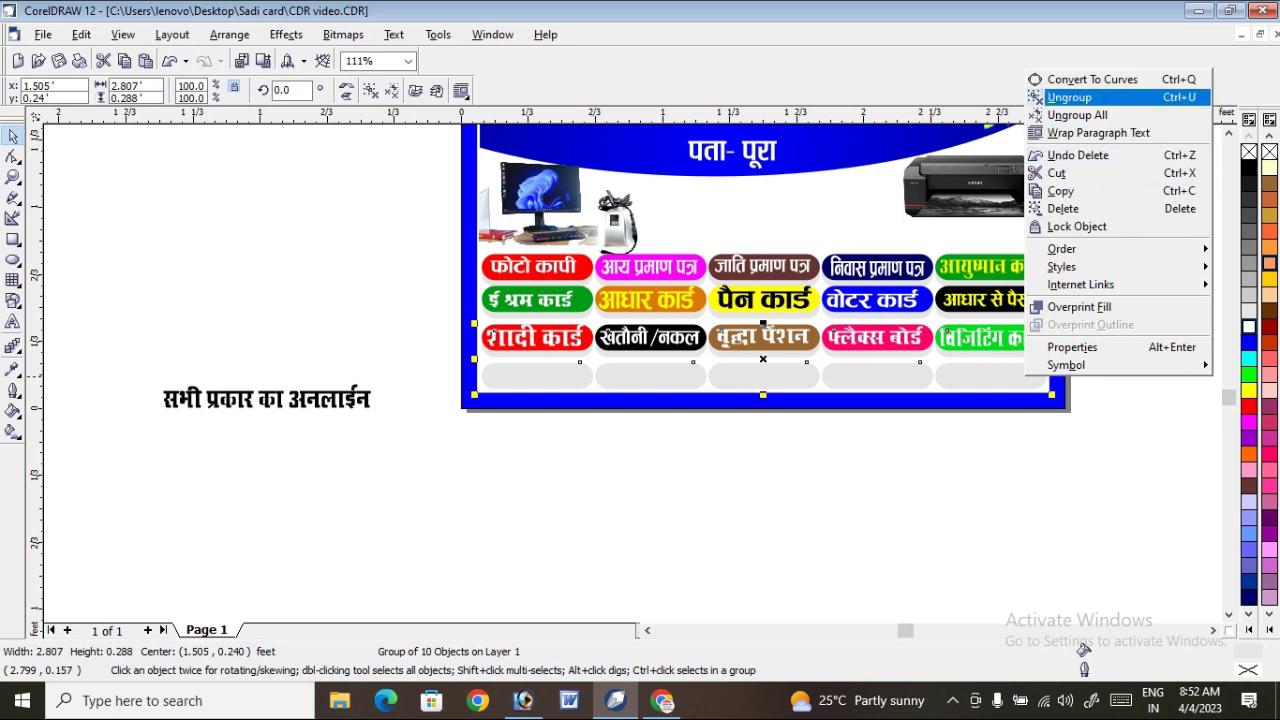
pyautogui.moveTo(1104, 423); pyautogui.dragTo(340, 343)
pyautogui.press('Delete')
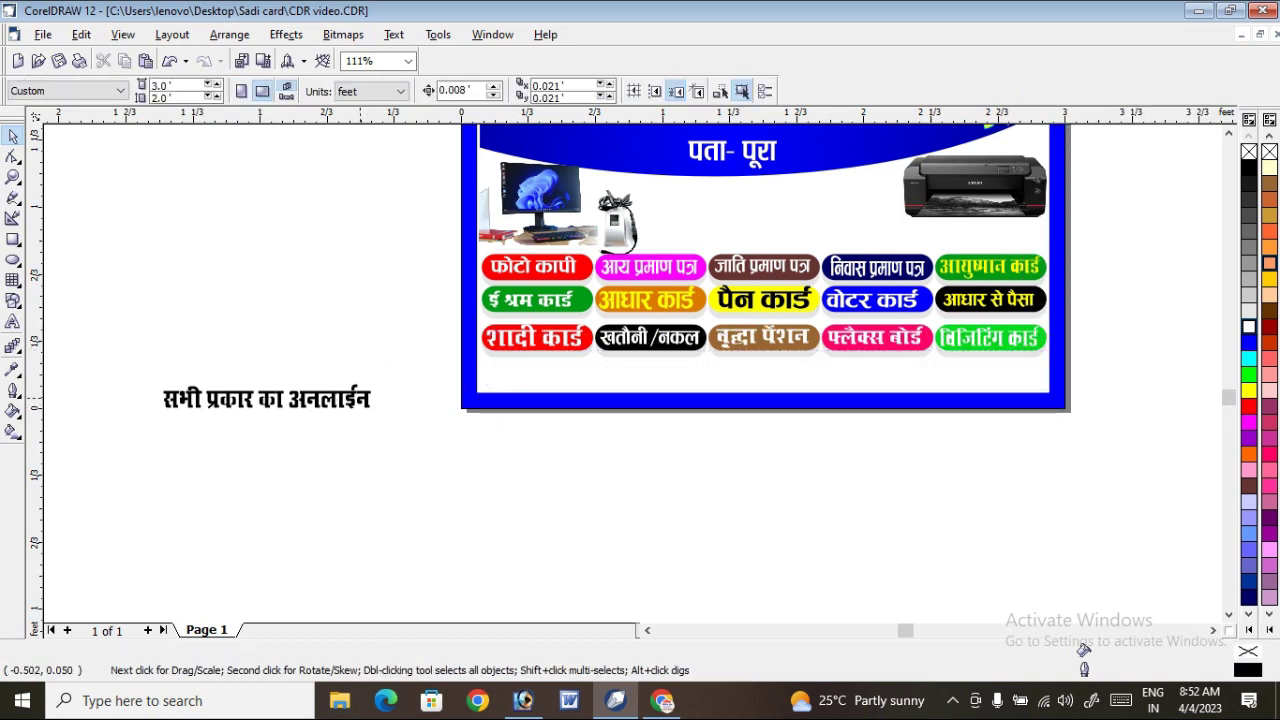
# Move सभी प्रकार का अनलाईन onto the card below the pills and zoom in
pyautogui.click(266, 398)
pyautogui.moveTo(266, 398); pyautogui.dragTo(675, 372)
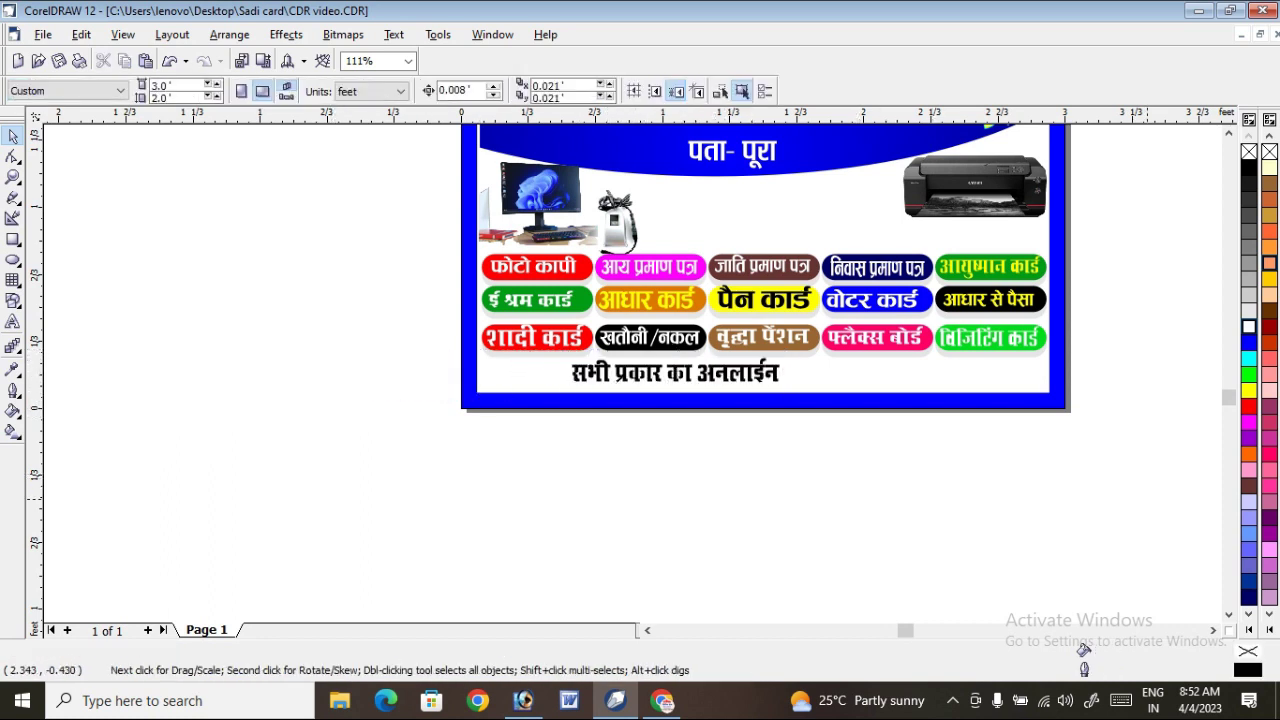
pyautogui.press('z')
pyautogui.moveTo(447, 343); pyautogui.dragTo(1012, 415)
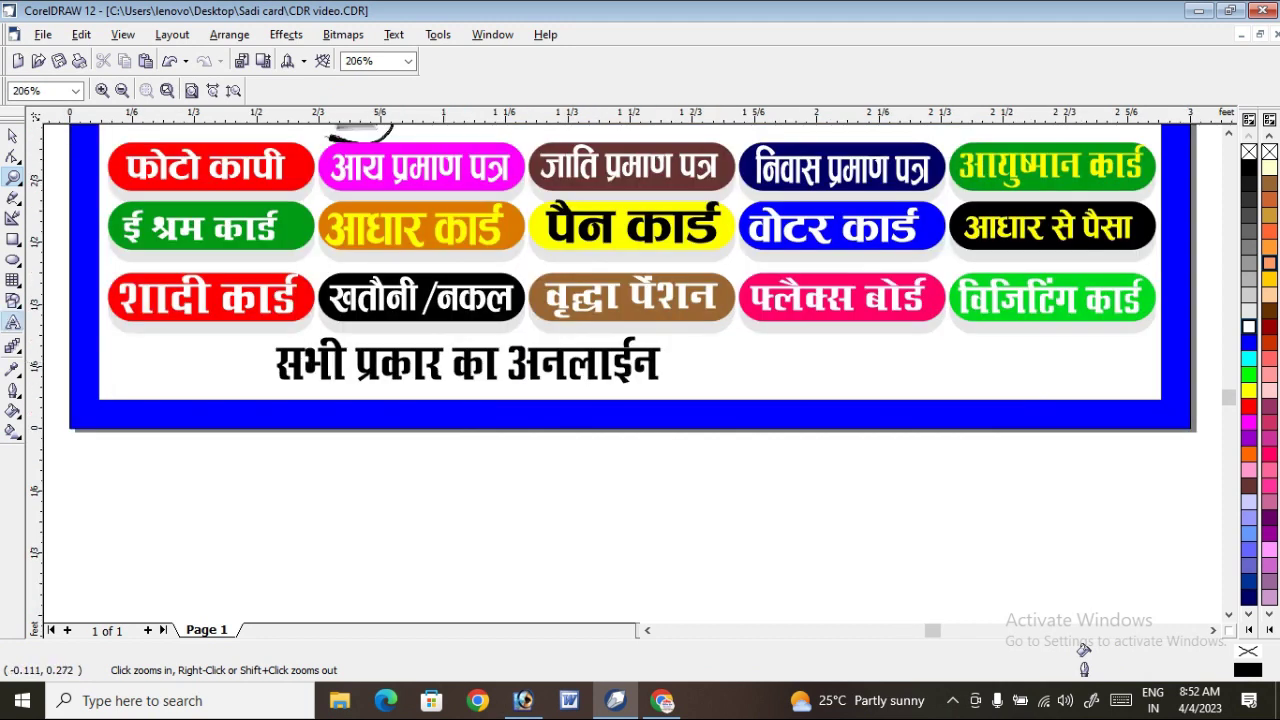
# Add the prefix 'नोट - हमारे यहाँ पर' before सभी on the bottom line
pyautogui.click(13, 322)
pyautogui.click(277, 362)
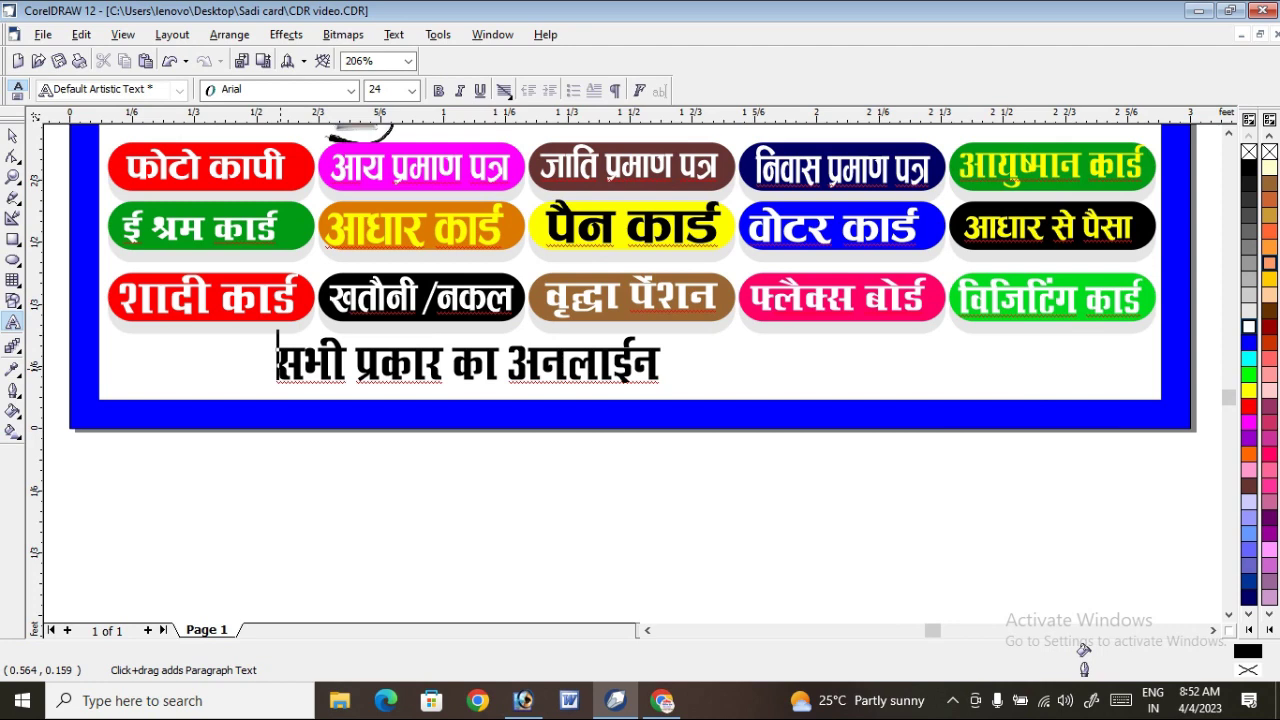
pyautogui.write('uksV ')
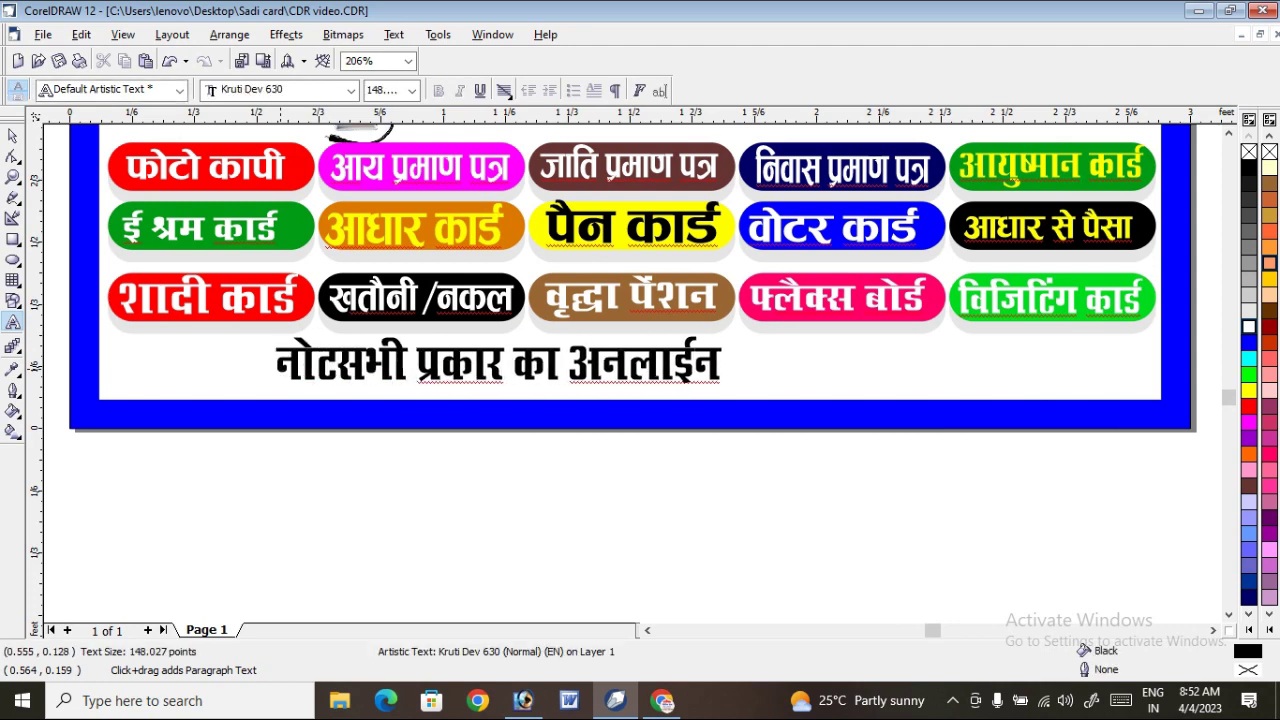
pyautogui.write("'")
pyautogui.press('BackSpace')
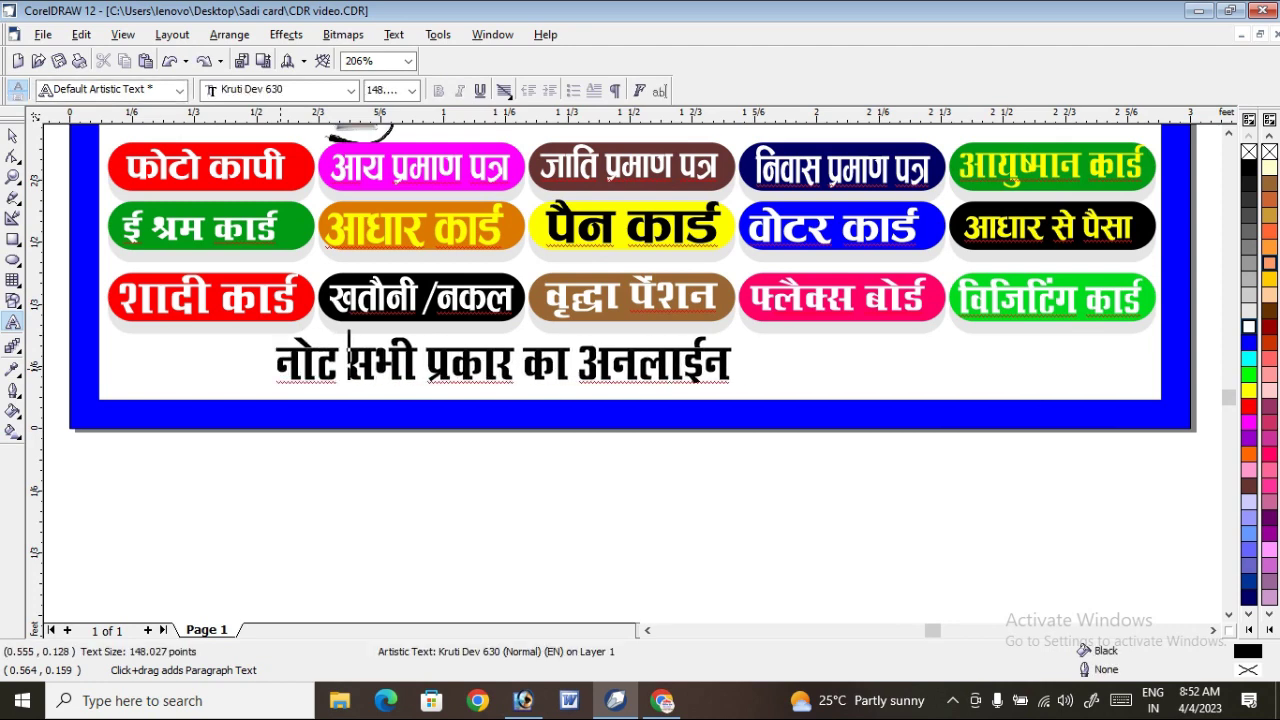
pyautogui.write('- gek')
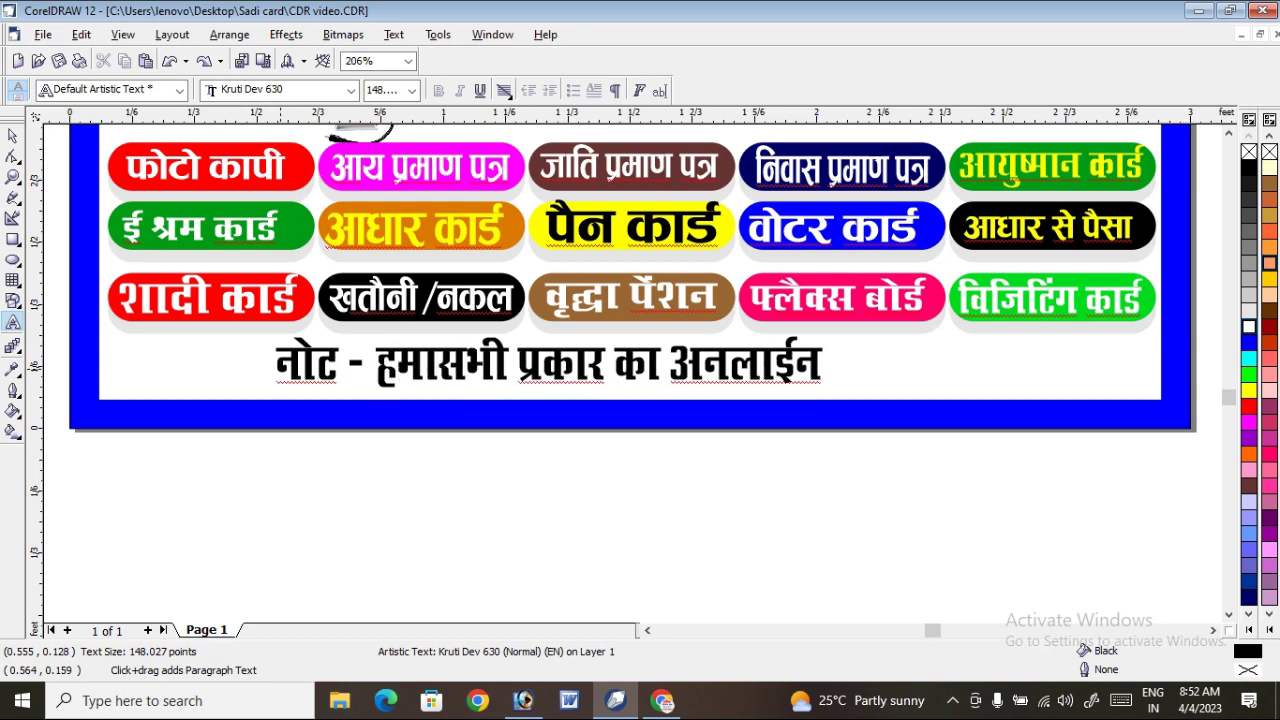
pyautogui.write('js ;g')
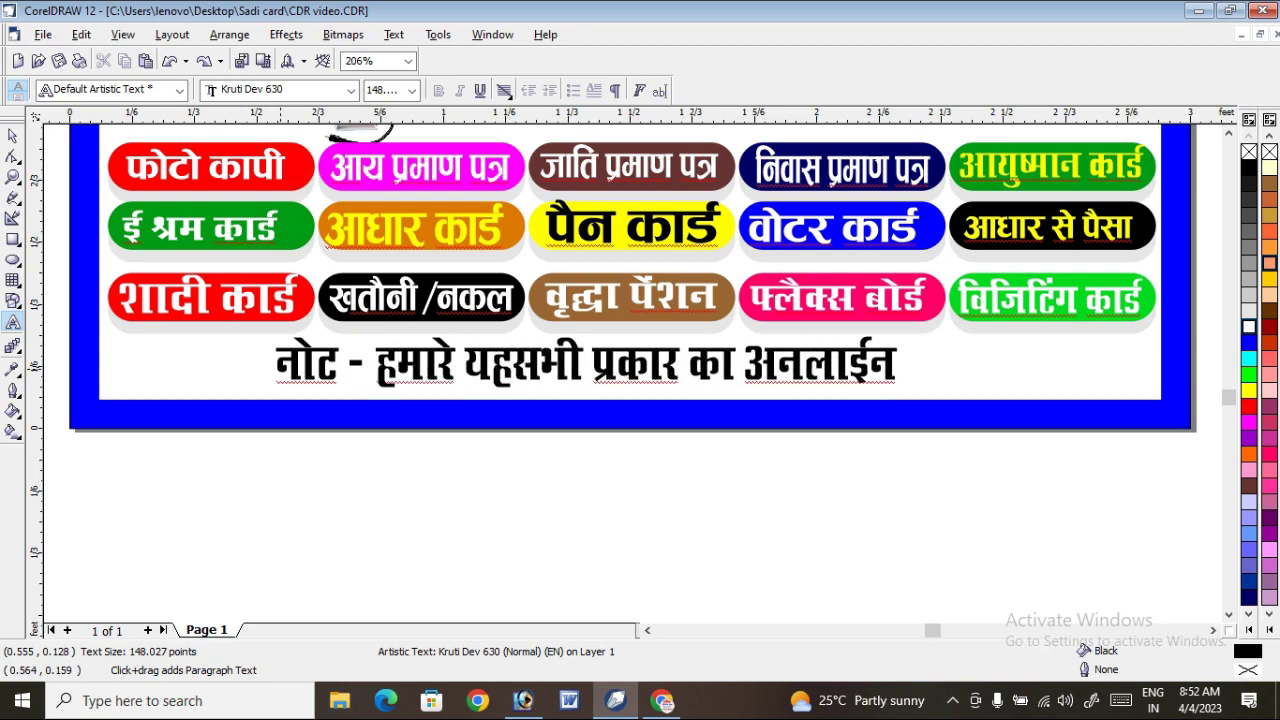
pyautogui.write('kW')
pyautogui.press('BackSpace')
pyautogui.write('¡ ij')
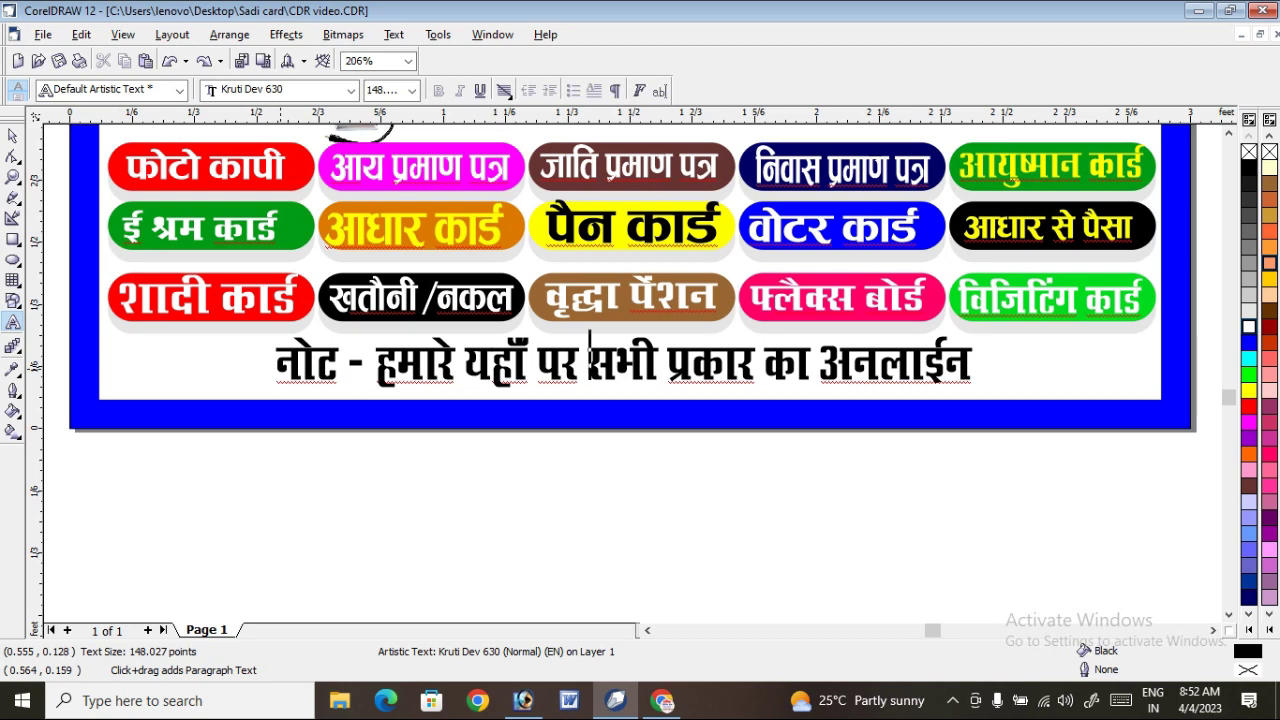
# Insert फार्म before अनलाईन and end the line with 'किया जाता है।'
pyautogui.press('Right')
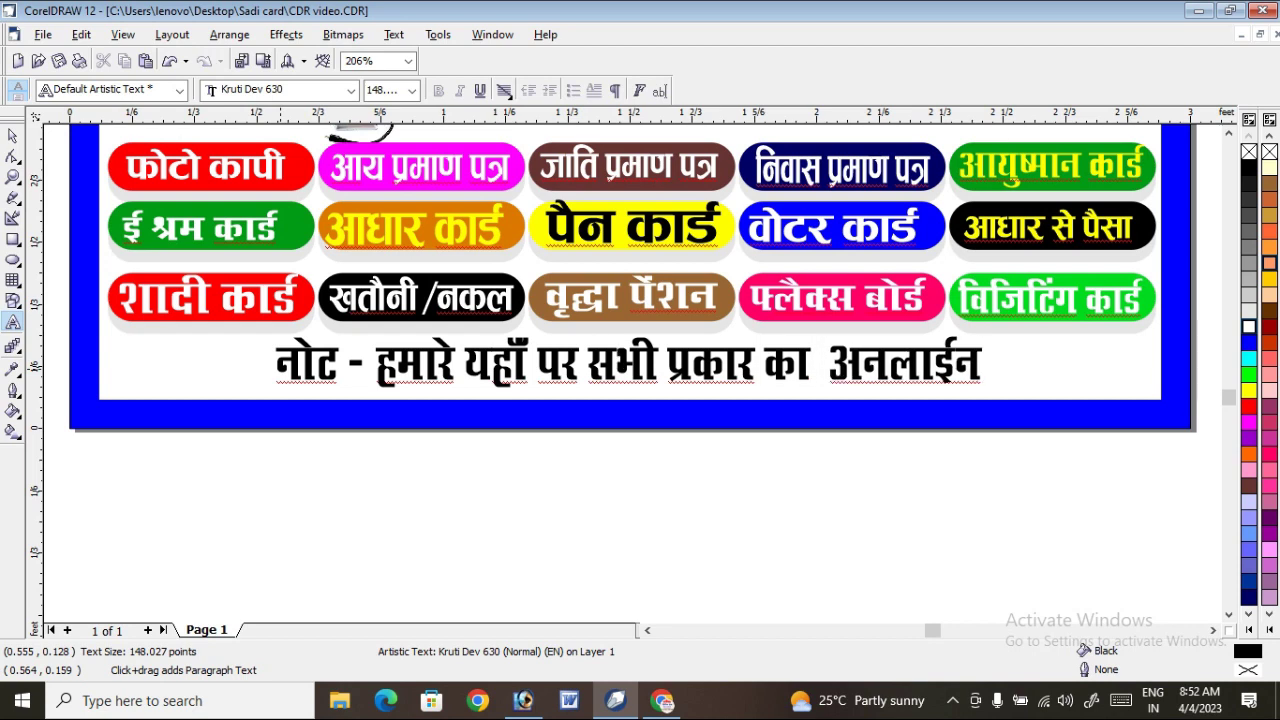
pyautogui.write('Qk ')
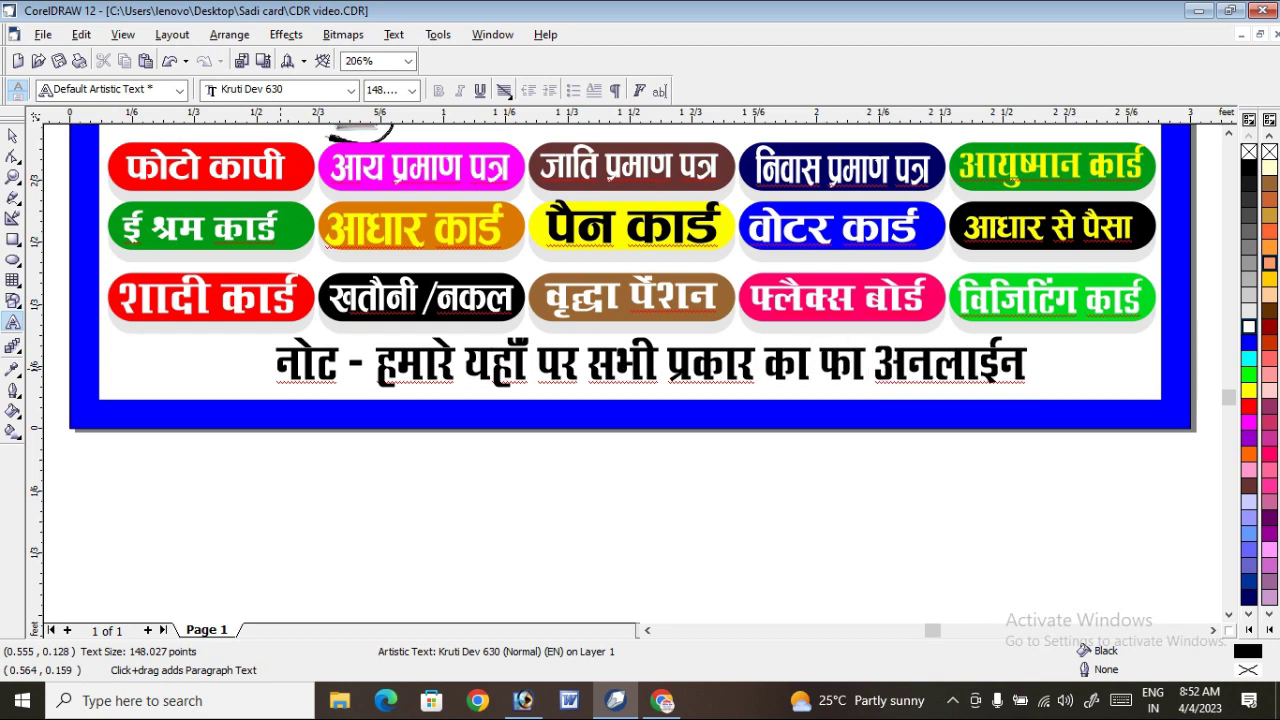
pyautogui.write('eZ')
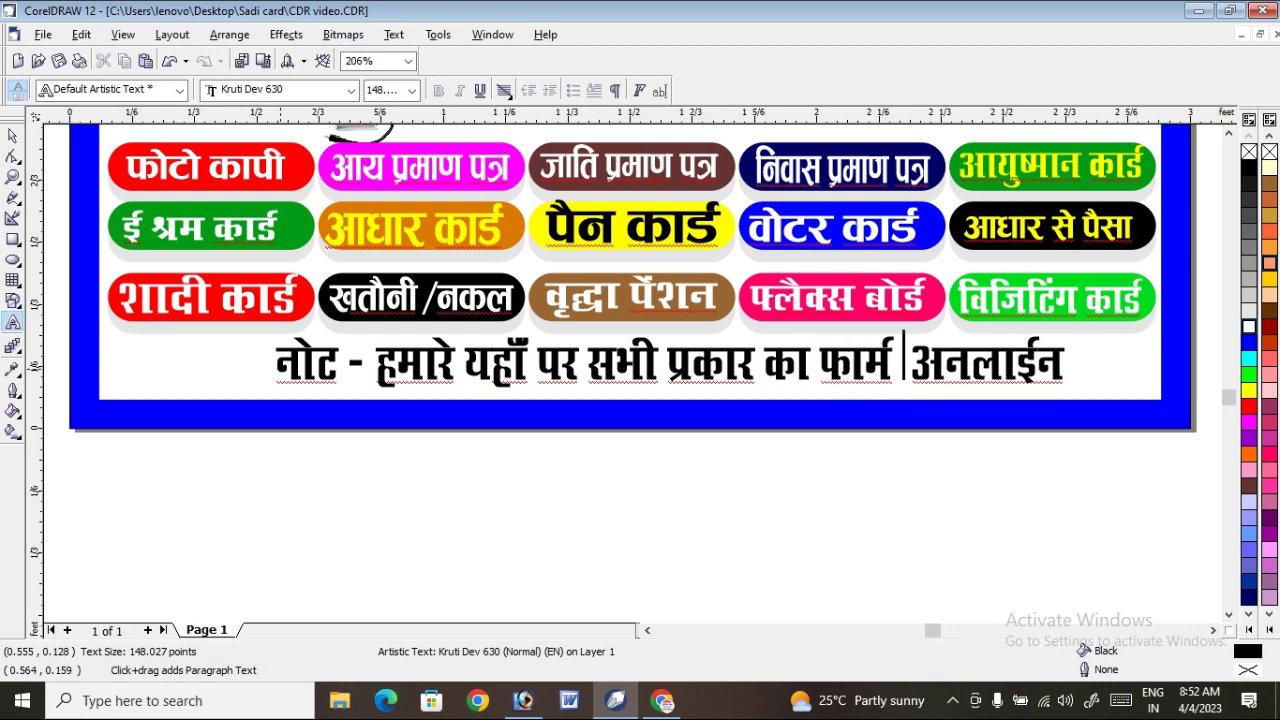
pyautogui.press('BackSpace')
pyautogui.press('Right')
pyautogui.press('Right')
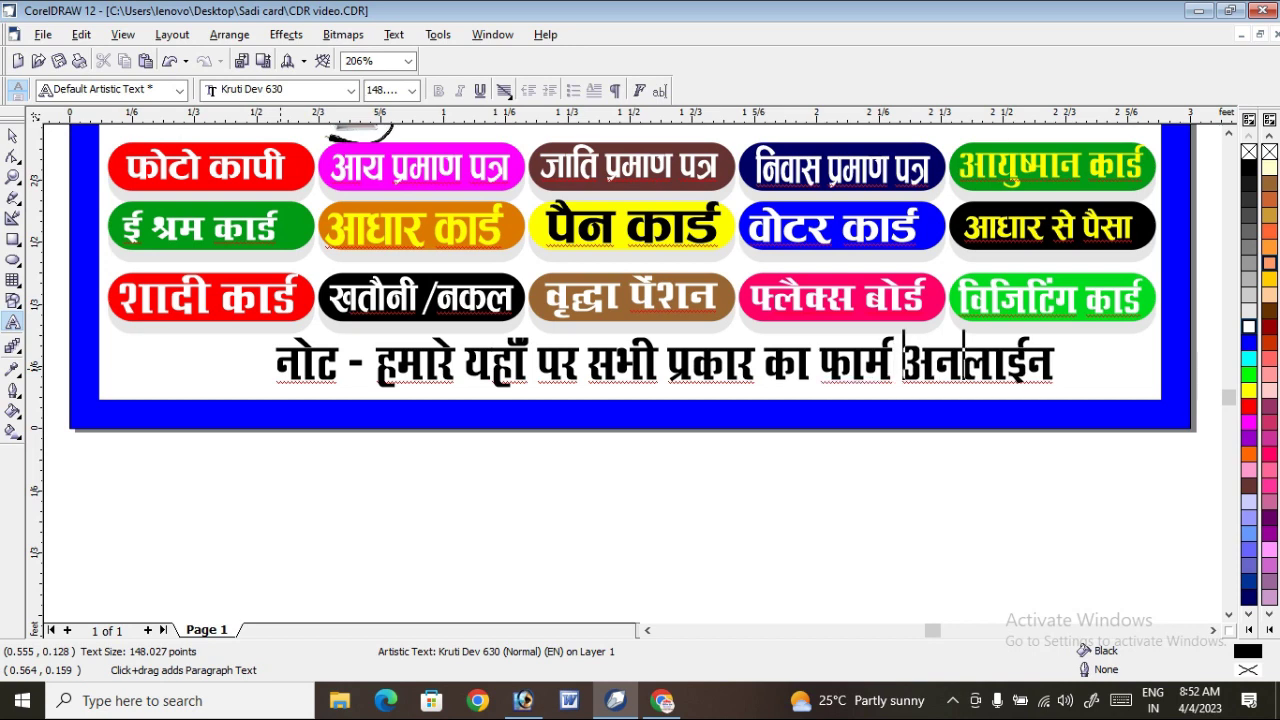
pyautogui.press('Right')
pyautogui.press('Right')
pyautogui.press('Right')
pyautogui.write('fdr')
pyautogui.press('BackSpace')
pyautogui.press('BackSpace')
pyautogui.write('d;k t')
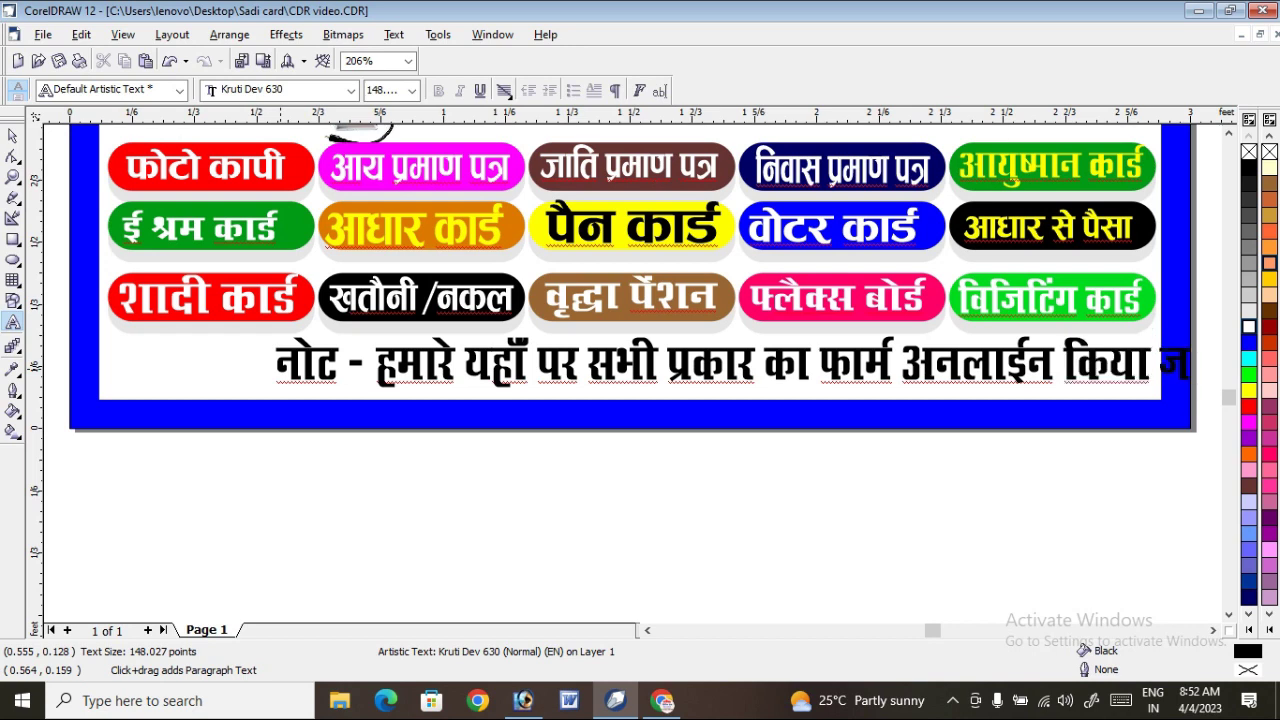
pyautogui.write('kr')
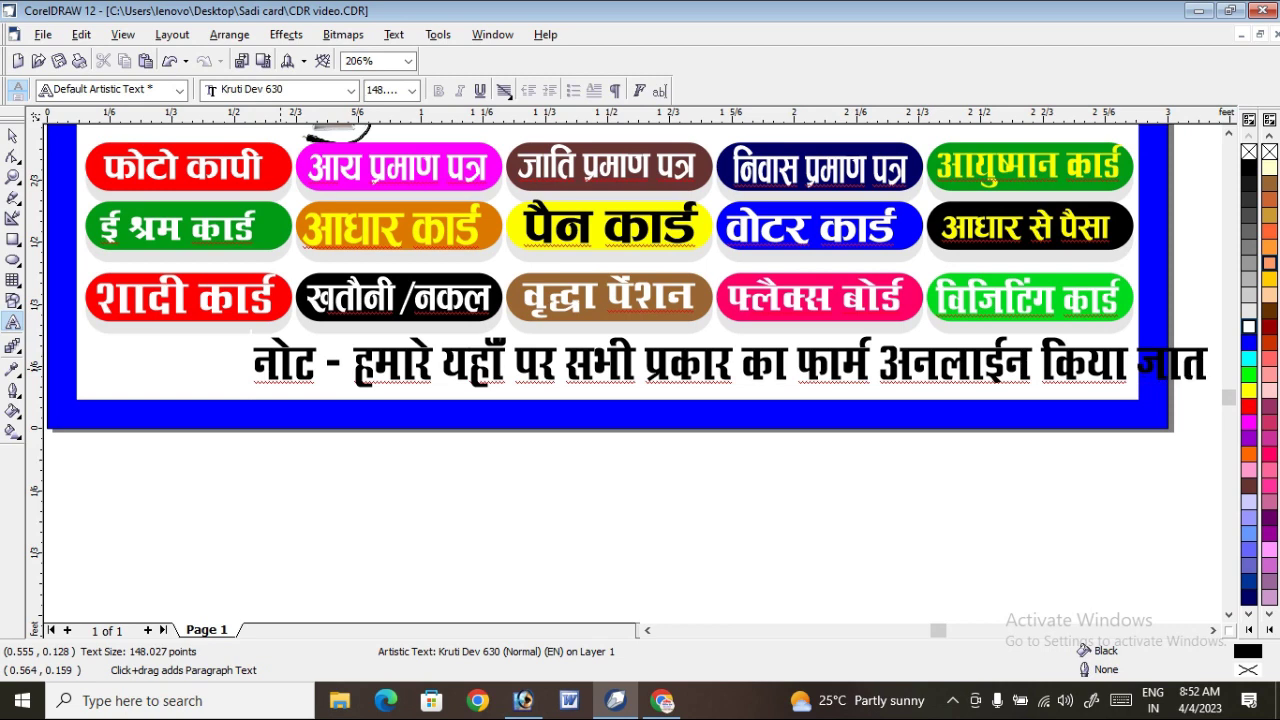
pyautogui.press('BackSpace')
pyautogui.press('BackSpace')
pyautogui.press('BackSpace')
pyautogui.press('BackSpace')
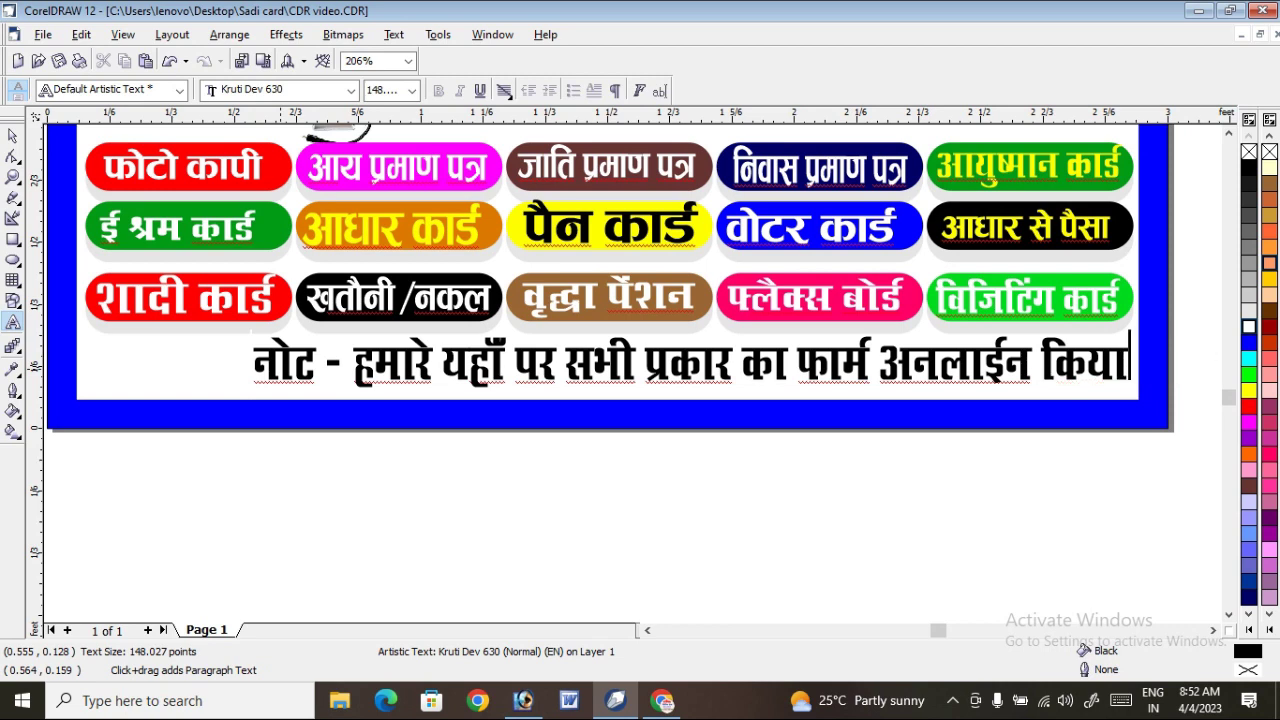
pyautogui.write('t')
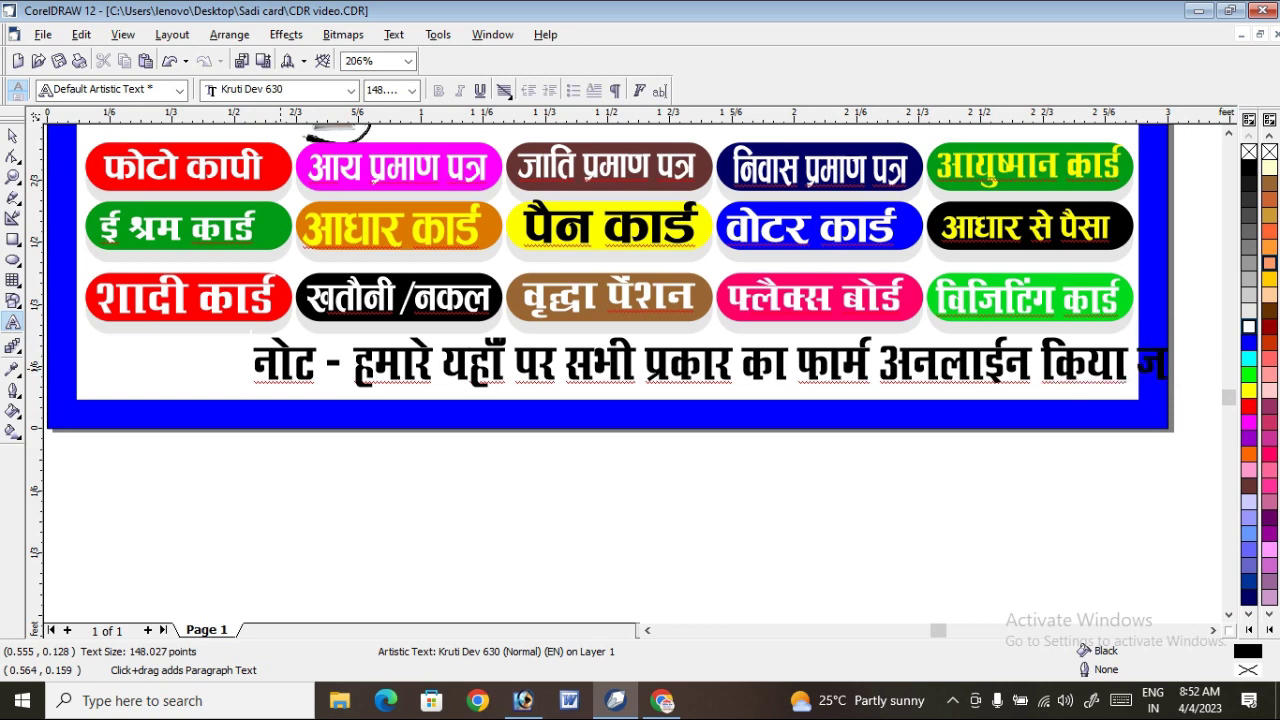
pyautogui.write('krk gS')
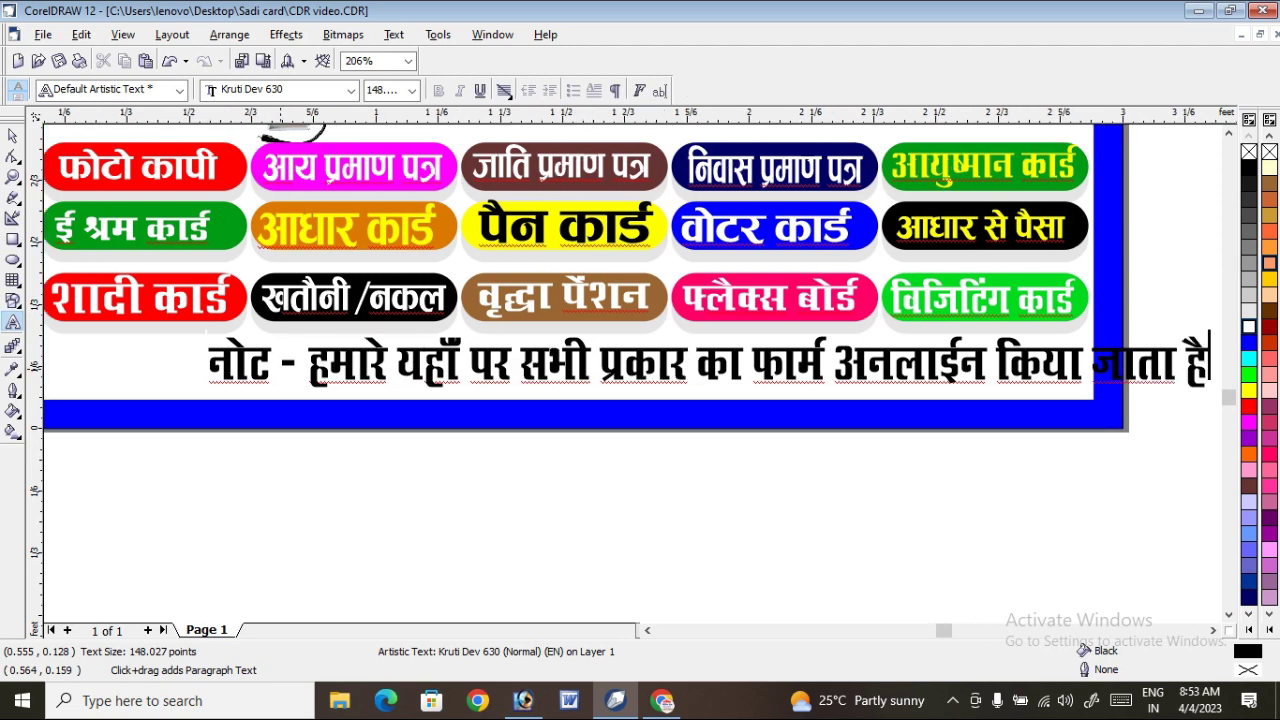
pyautogui.write('A')
# Set the note line's font to Kruti Dev 010
pyautogui.scroll(-1, 711, 395)
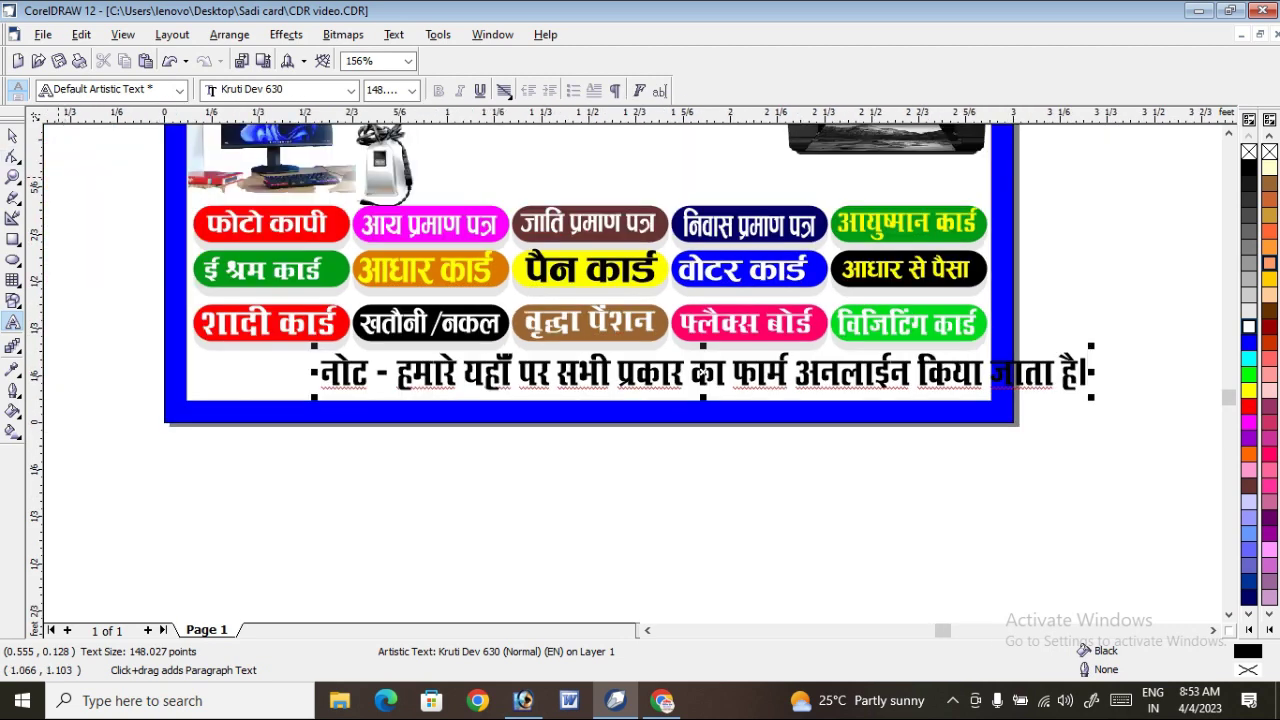
pyautogui.click(13, 135)
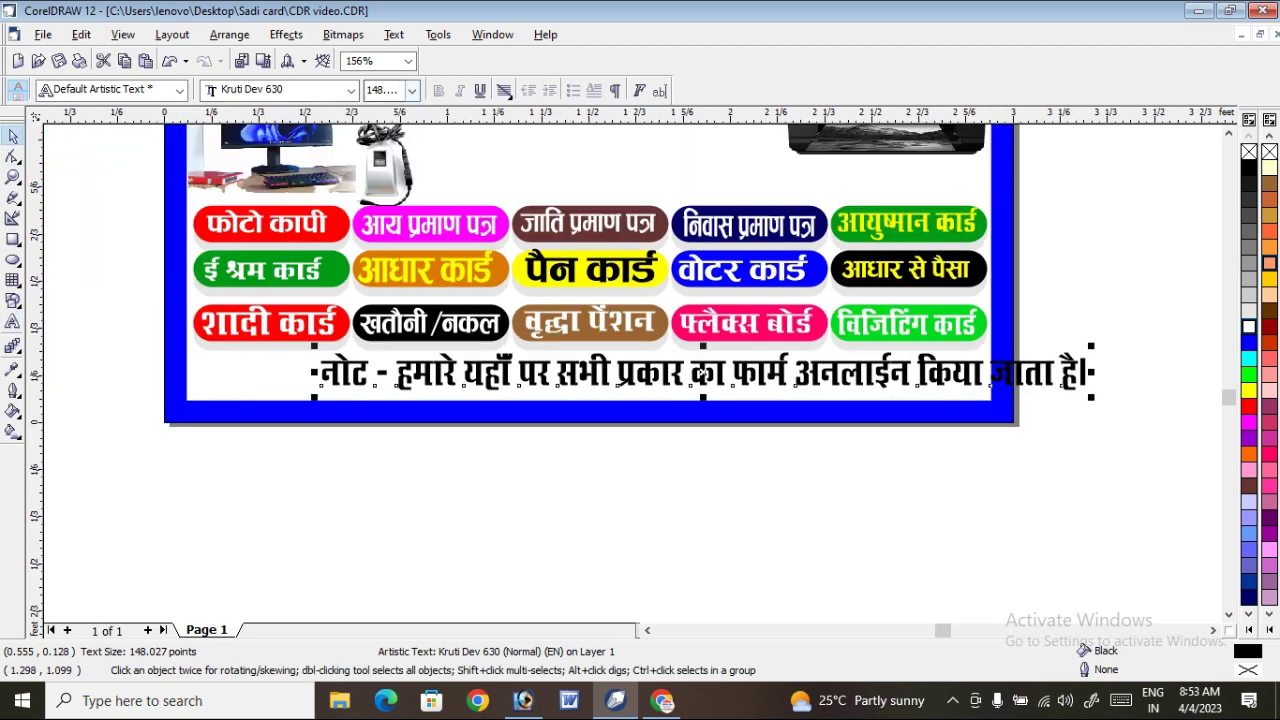
pyautogui.click(351, 90)
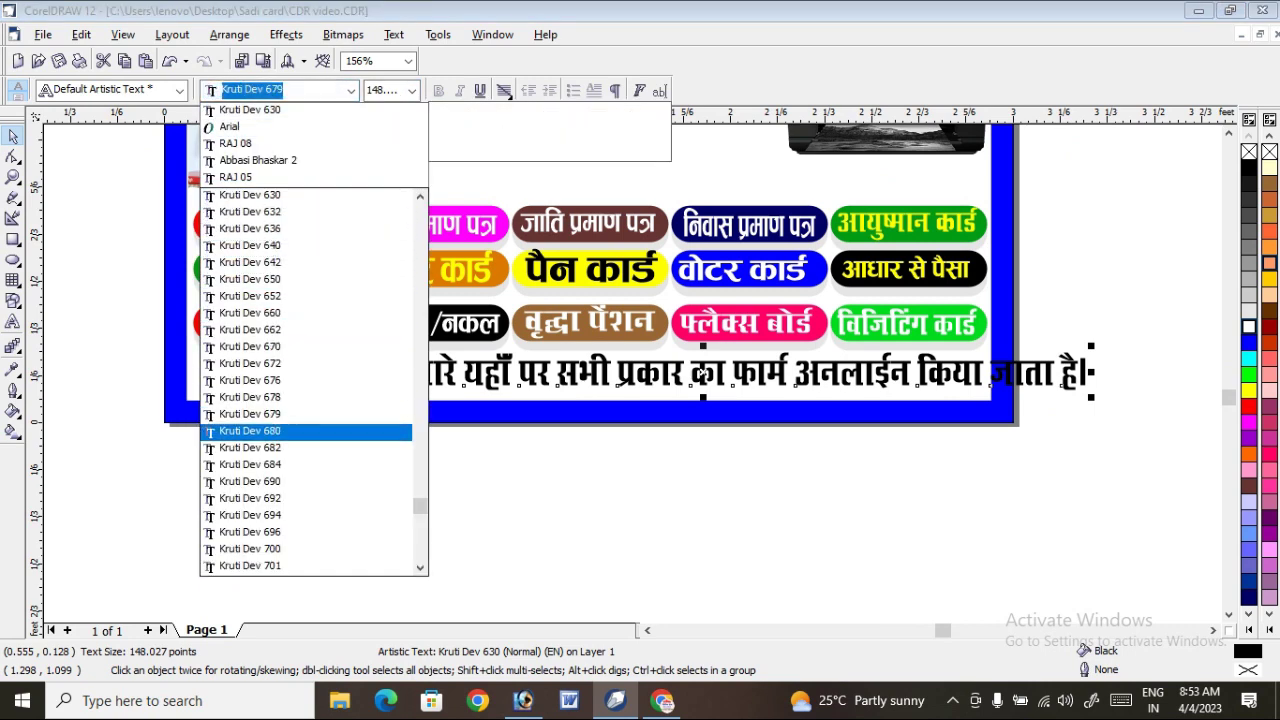
pyautogui.press('Down')
pyautogui.press('Down')
pyautogui.press('Down')
pyautogui.scroll(10, 310, 380)
pyautogui.scroll(10, 310, 380)
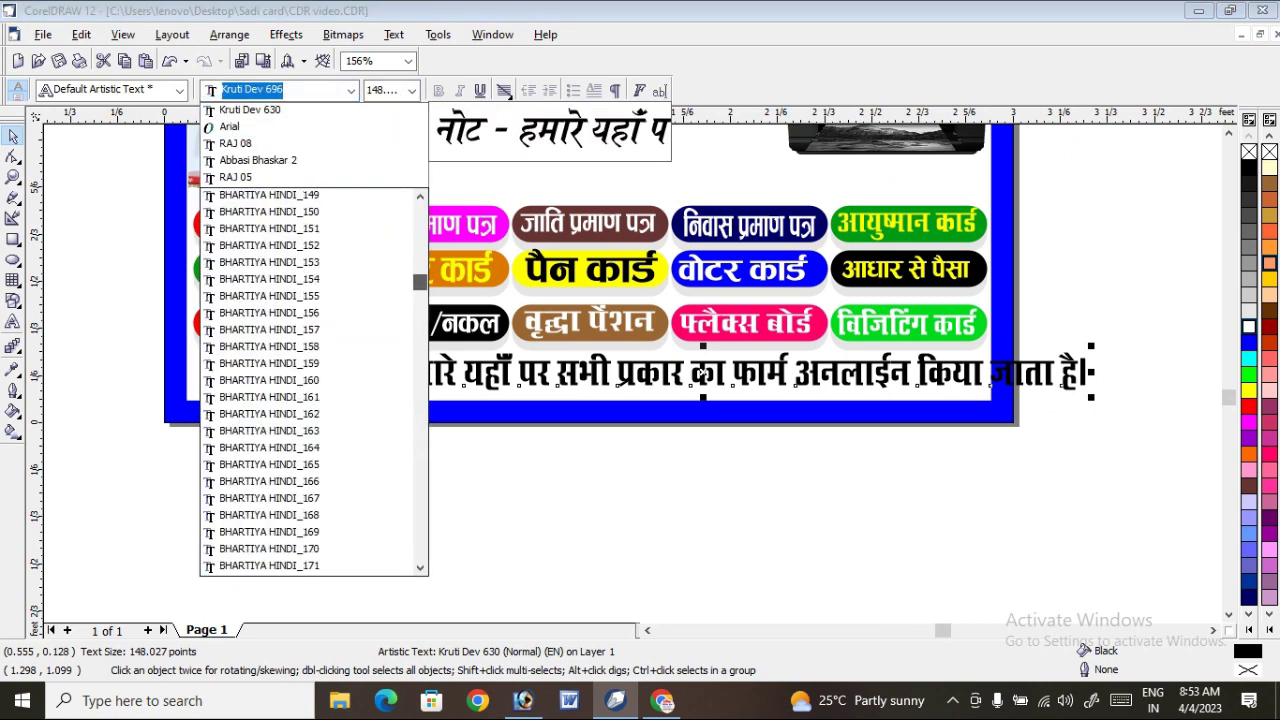
pyautogui.scroll(10, 310, 380)
pyautogui.scroll(-3, 310, 380)
pyautogui.scroll(-10, 310, 380)
pyautogui.scroll(-2, 310, 380)
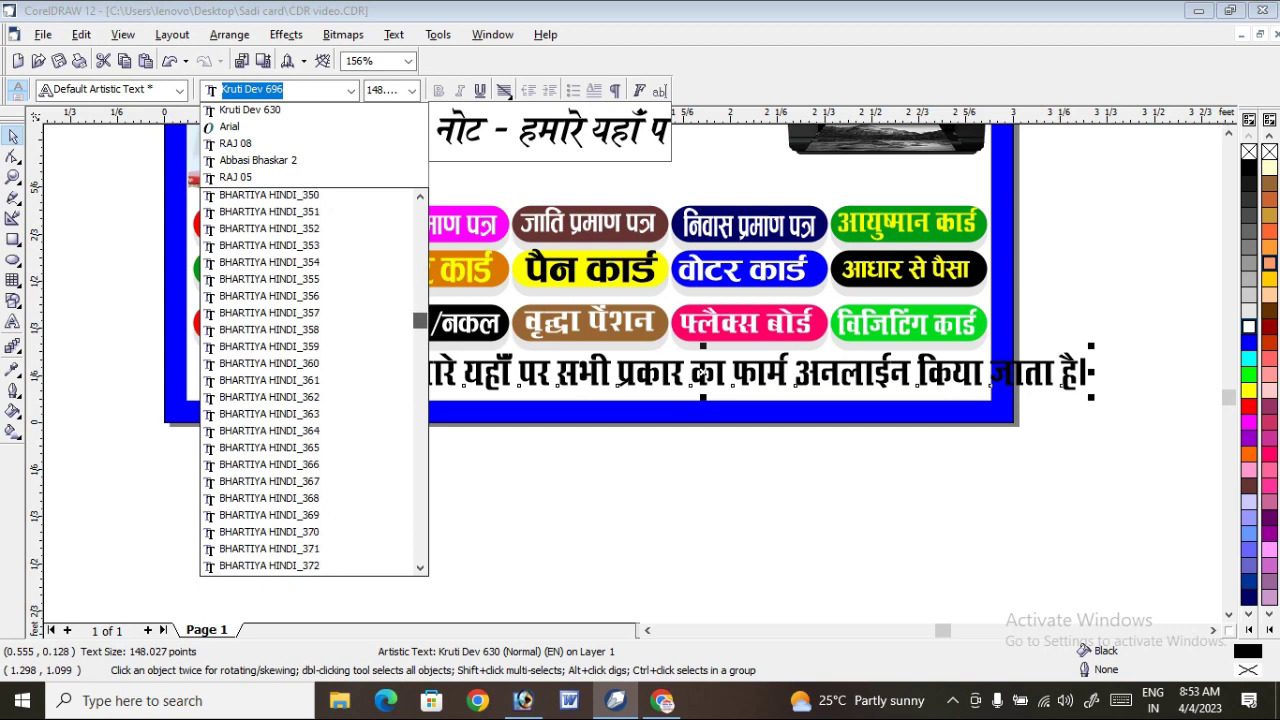
pyautogui.scroll(-3, 310, 380)
pyautogui.scroll(-10, 310, 380)
pyautogui.scroll(-10, 310, 380)
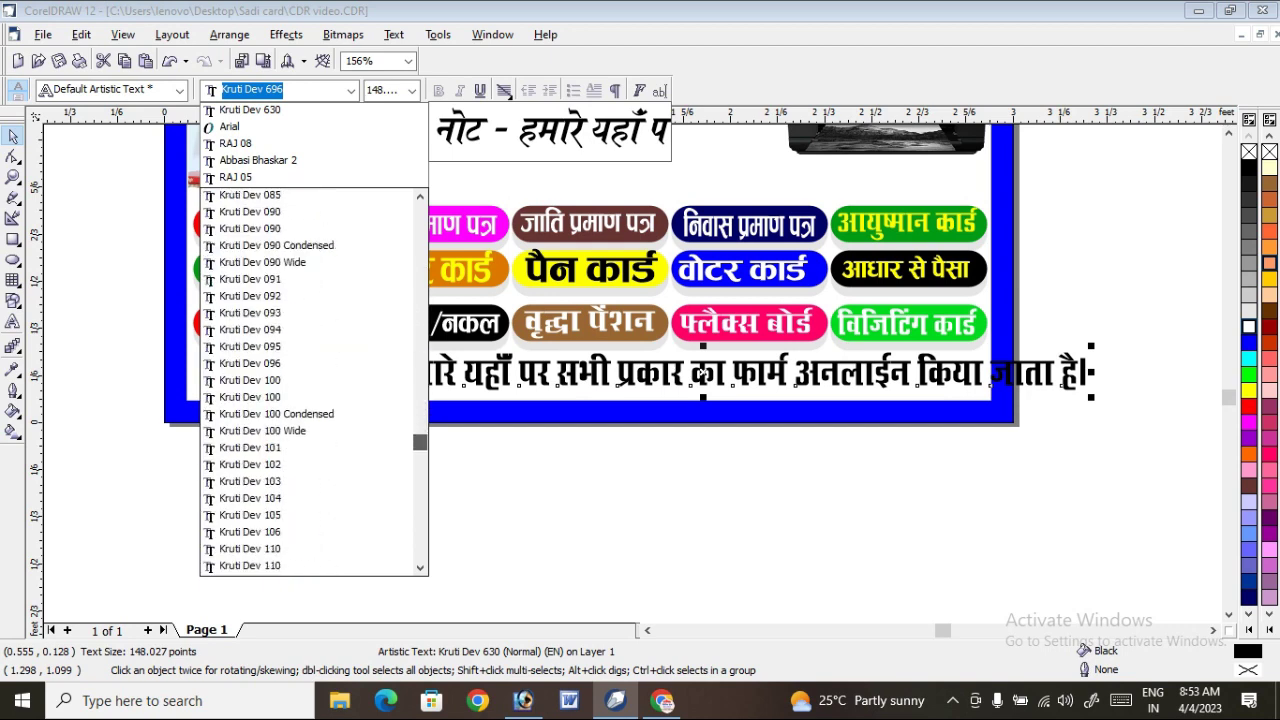
pyautogui.scroll(10, 310, 380)
pyautogui.scroll(-2, 310, 380)
pyautogui.scroll(-2, 310, 500)
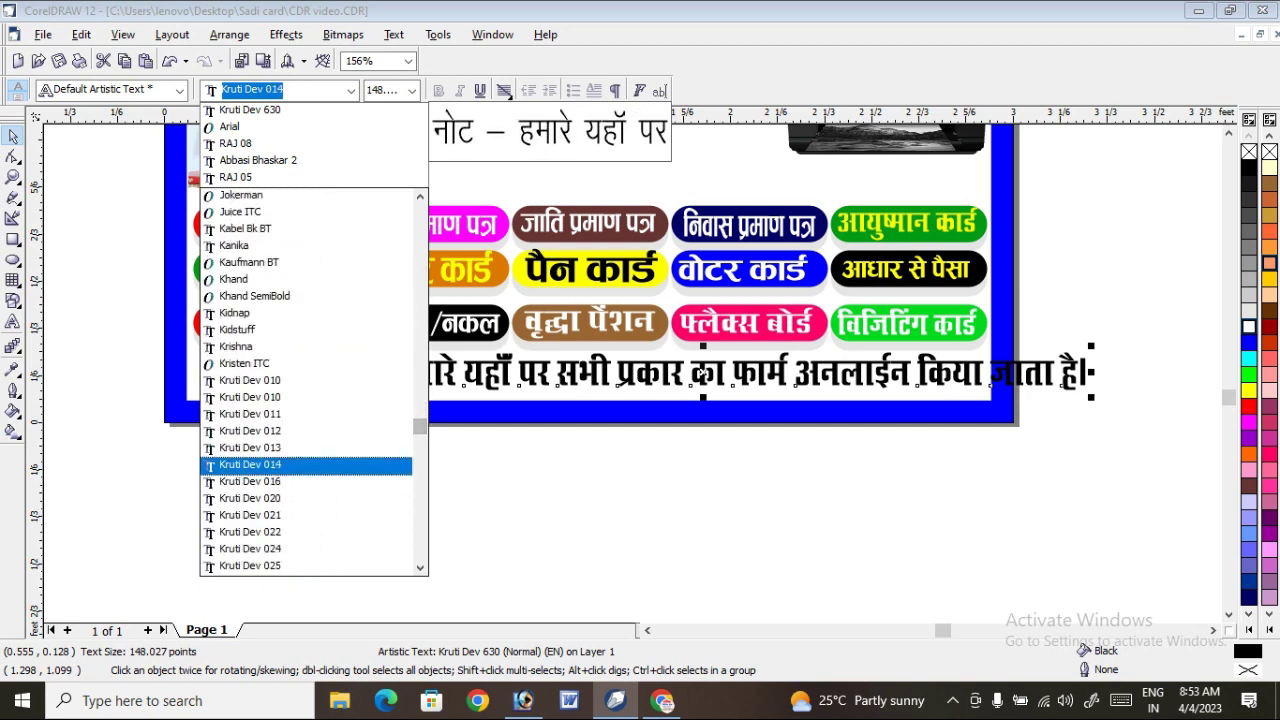
pyautogui.click(310, 380)
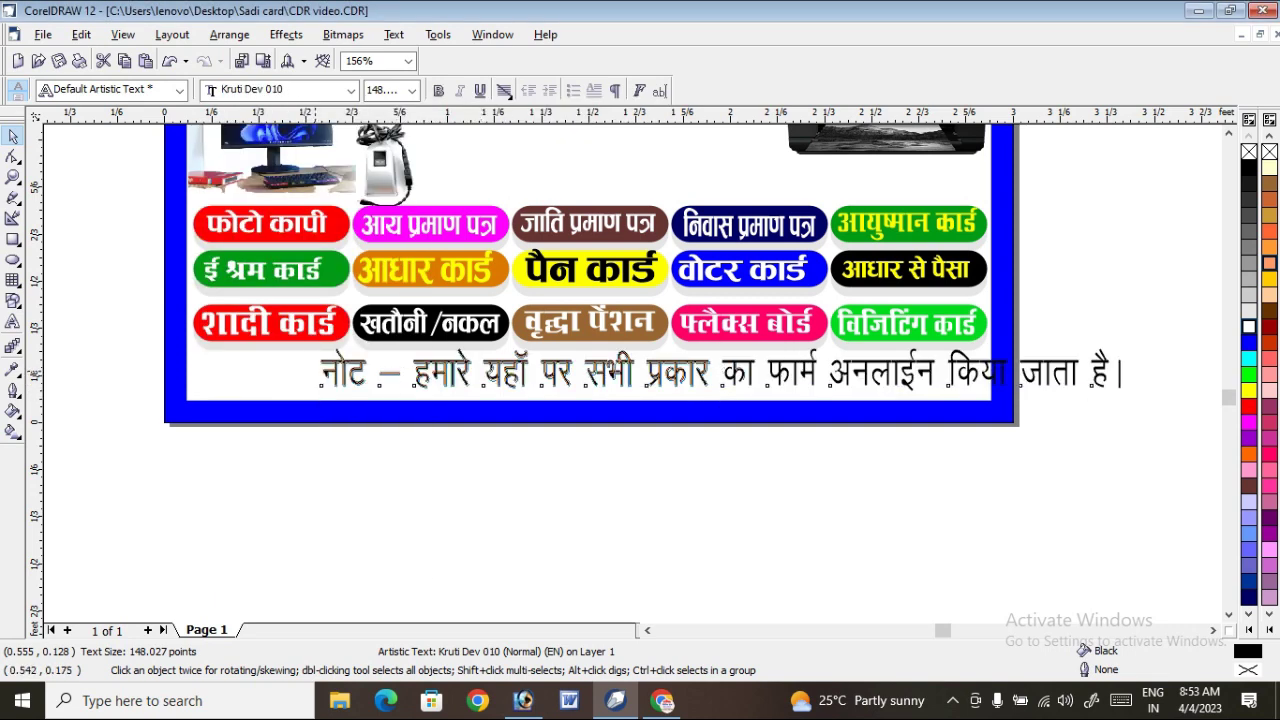
# Shift the note line left and shrink it to about 128.5 pt inside the border
pyautogui.moveTo(720, 372); pyautogui.dragTo(615, 372)
pyautogui.moveTo(318, 372); pyautogui.dragTo(318, 372)
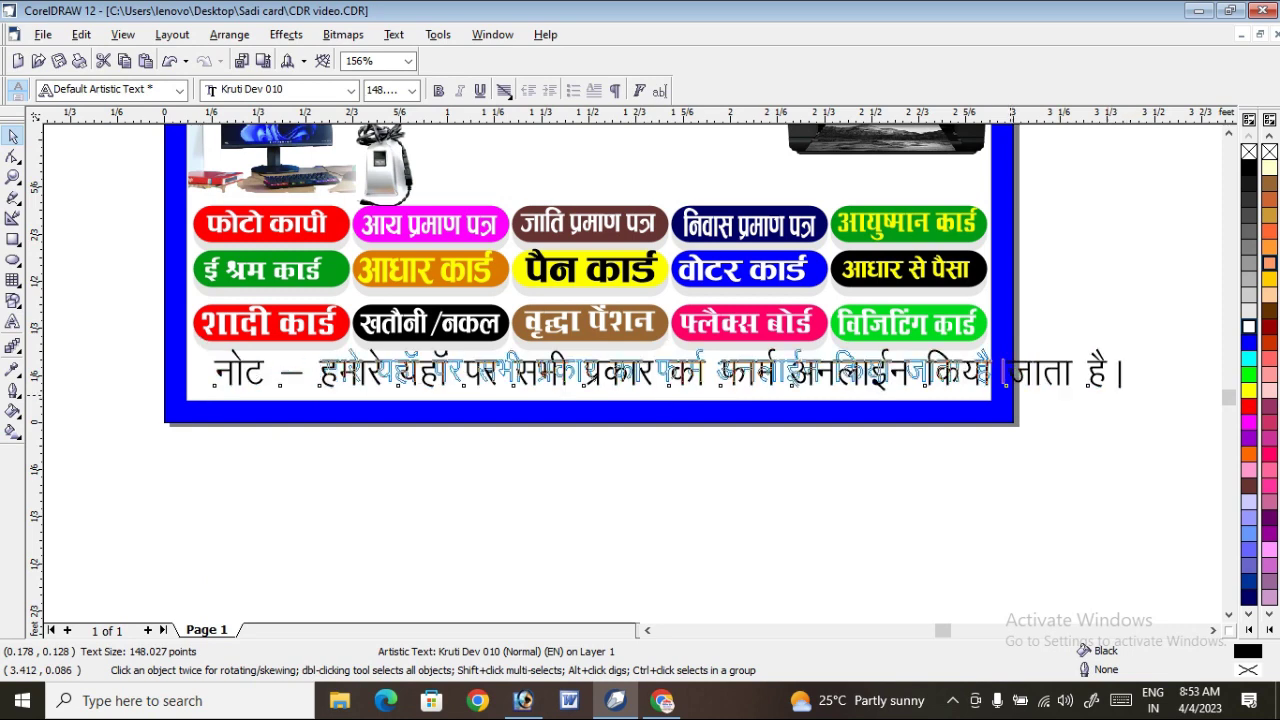
pyautogui.moveTo(1128, 395); pyautogui.dragTo(1007, 392)
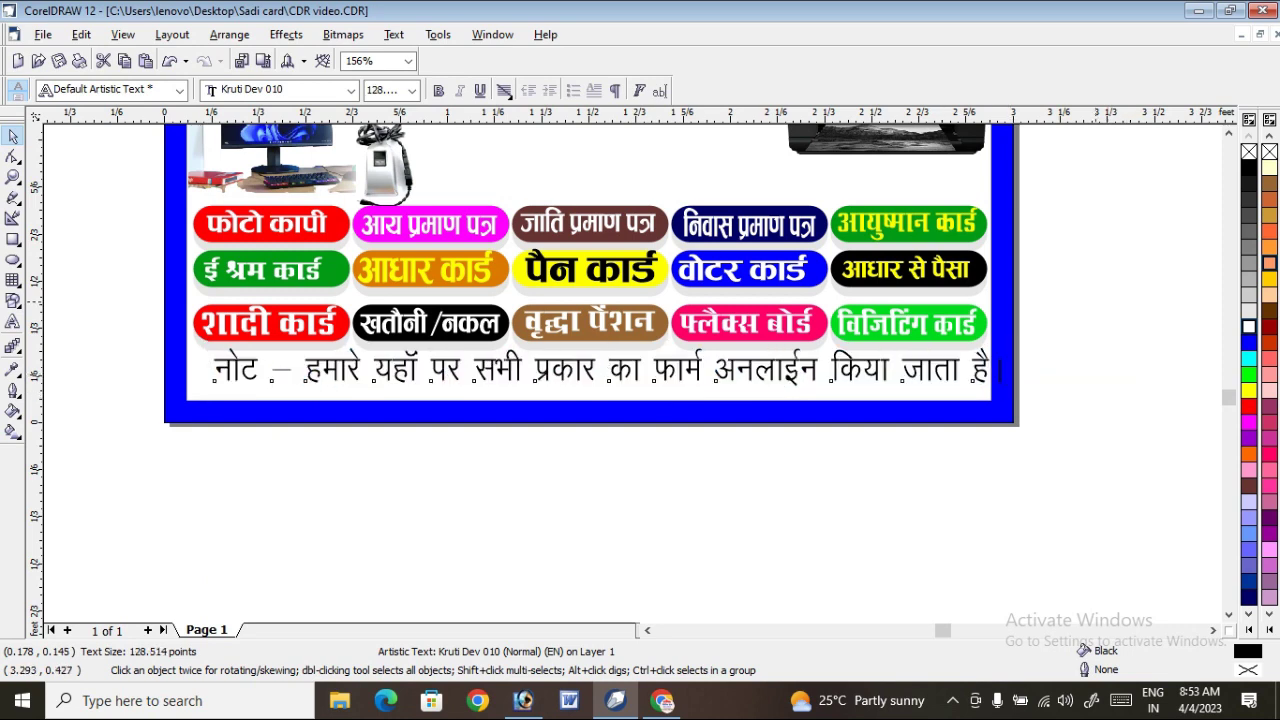
pyautogui.press('Escape')
pyautogui.click(13, 176)
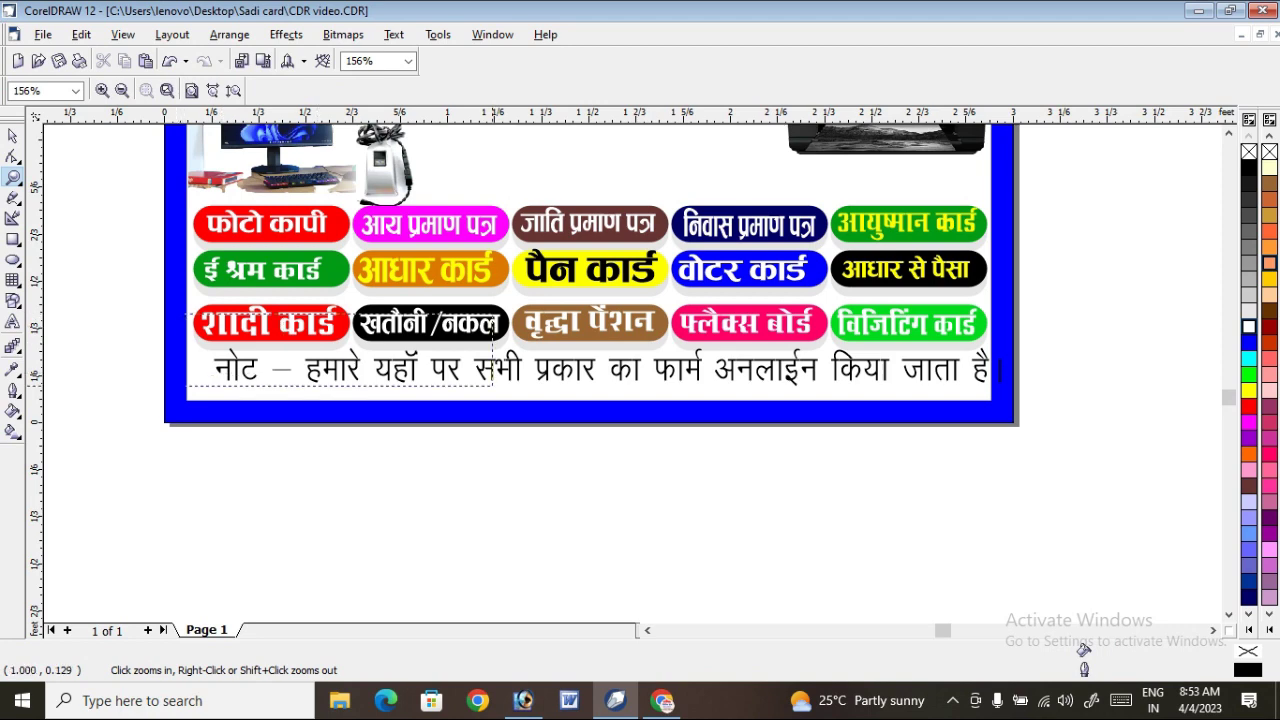
pyautogui.scroll(1, 586, 321)
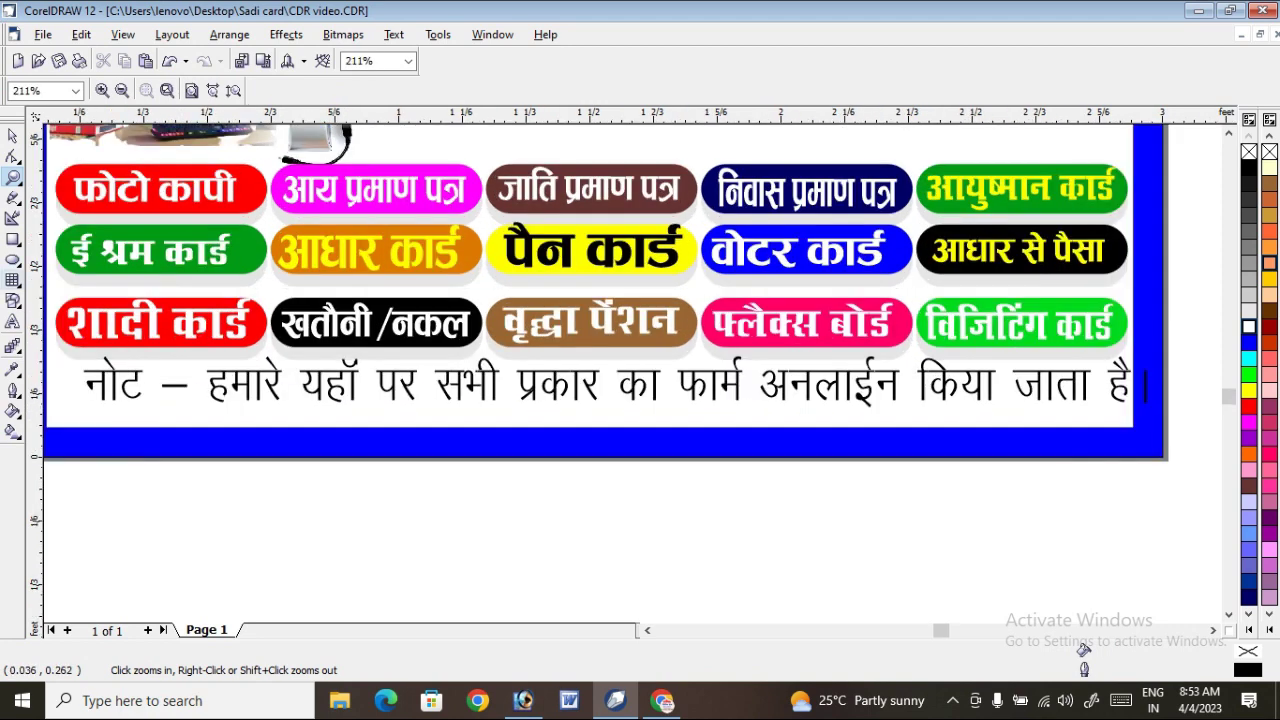
# Draw a rectangle as wide as the note line and move it just below it
pyautogui.click(13, 240)
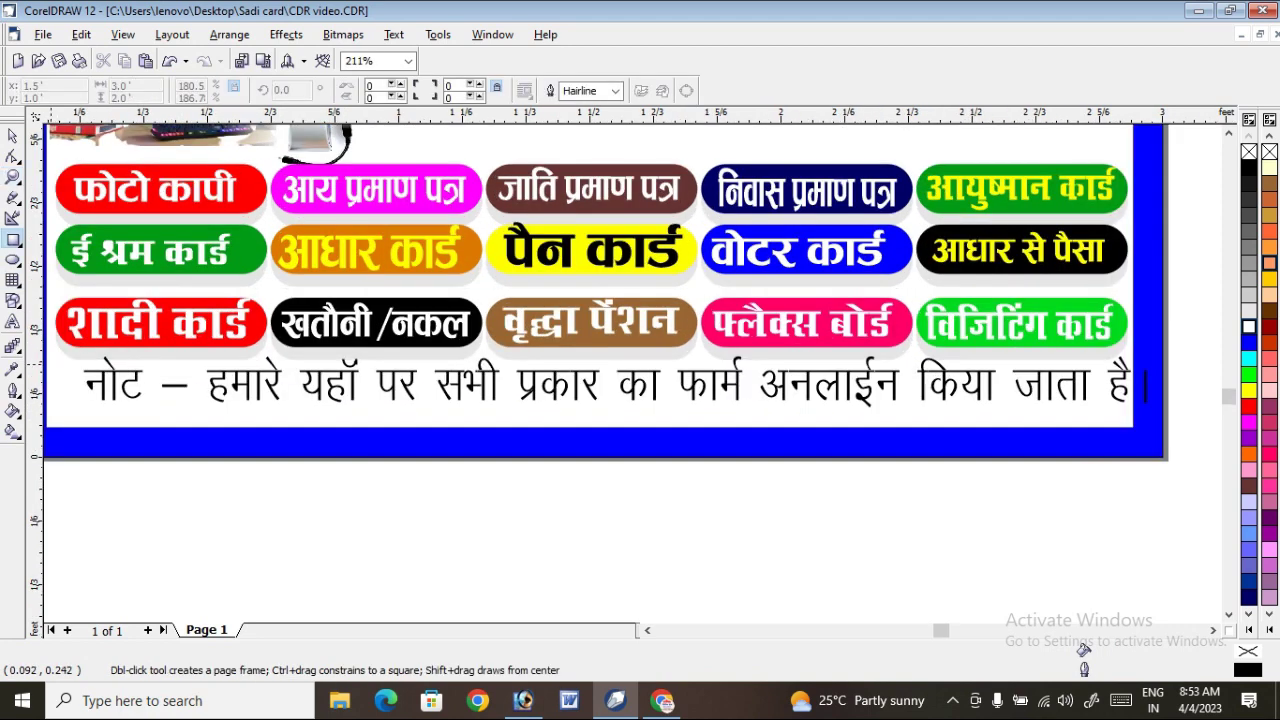
pyautogui.moveTo(50, 366); pyautogui.dragTo(1132, 426)
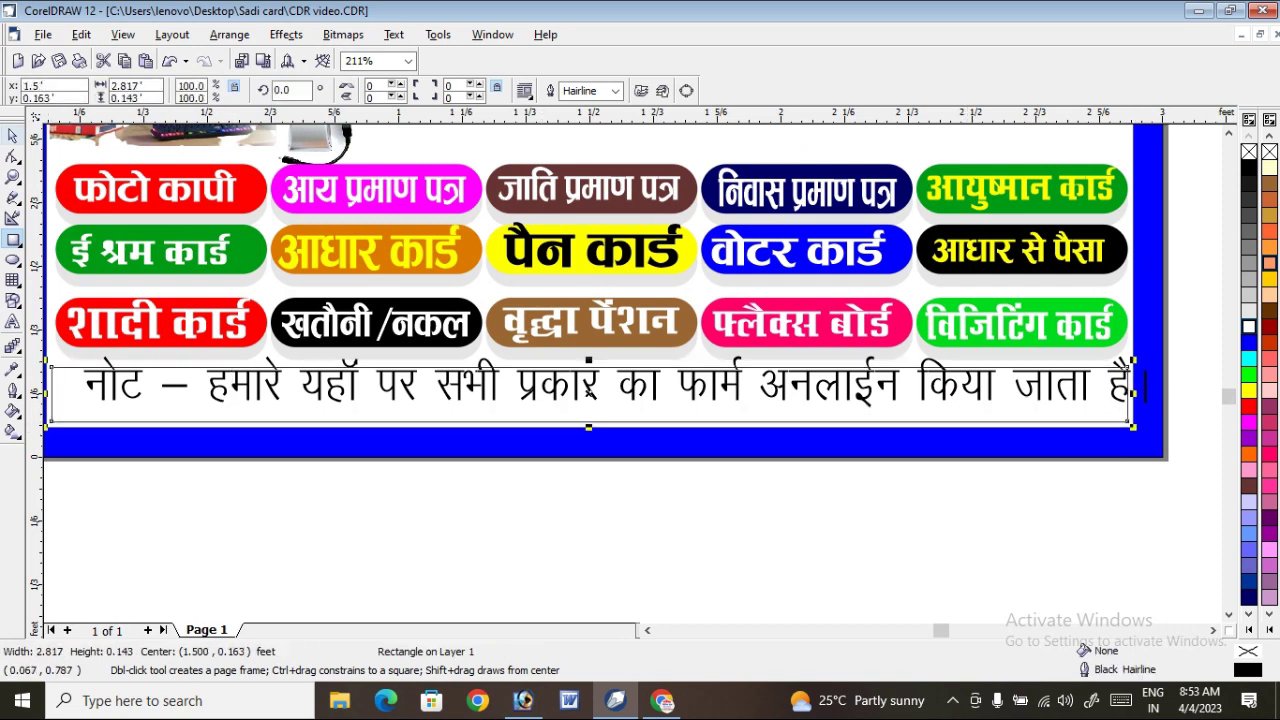
pyautogui.press('space')
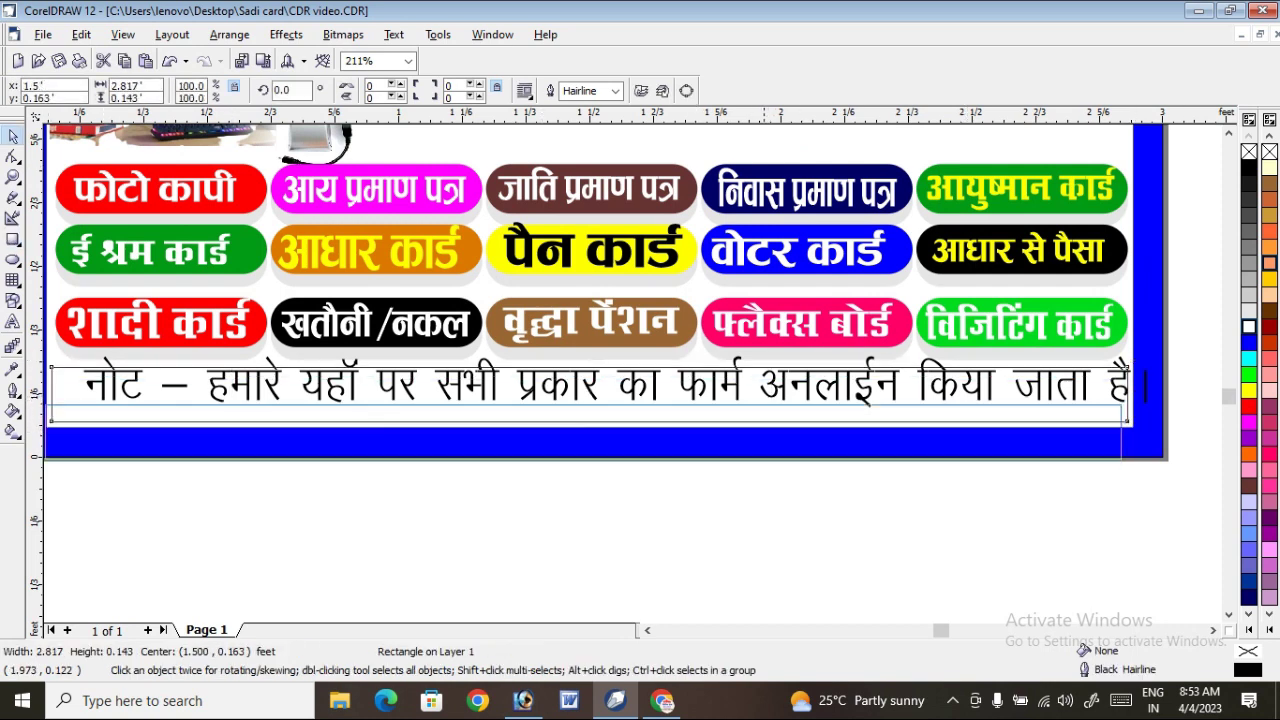
pyautogui.moveTo(589, 386); pyautogui.dragTo(575, 440)
# Fill the new rectangle dark Ruby Red from the red shades
pyautogui.click(1270, 614)
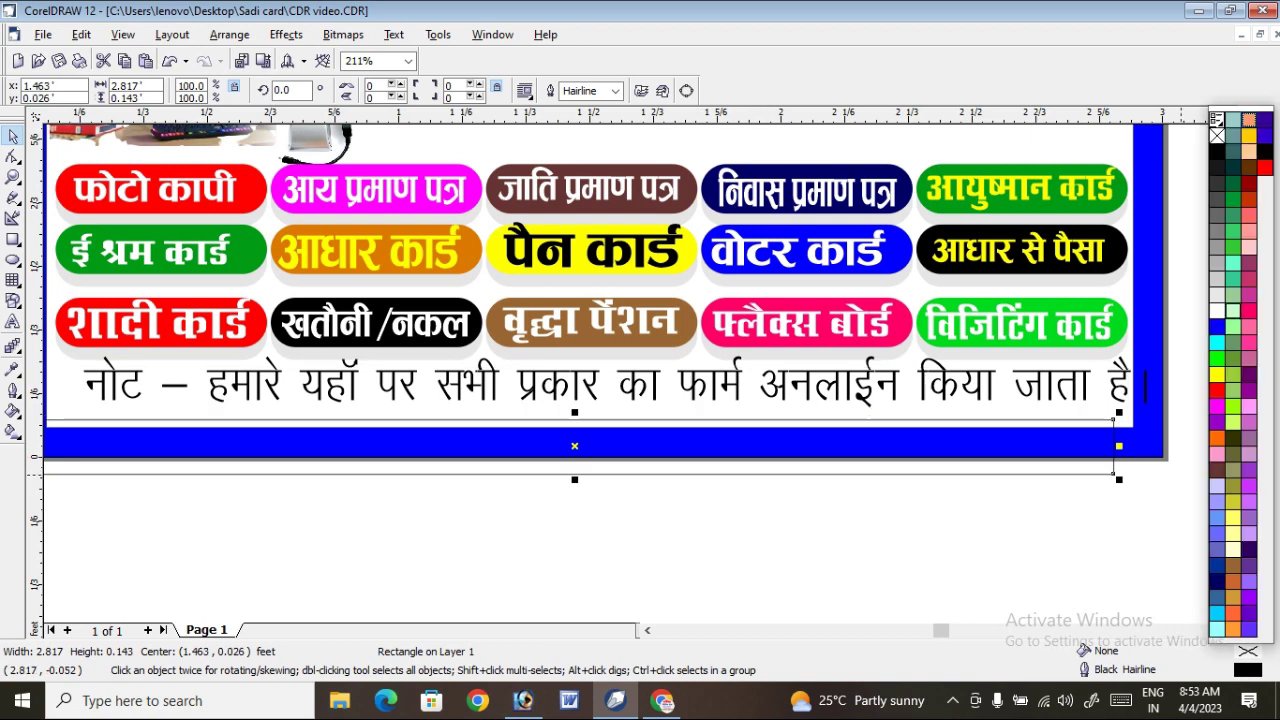
pyautogui.click(1249, 311)
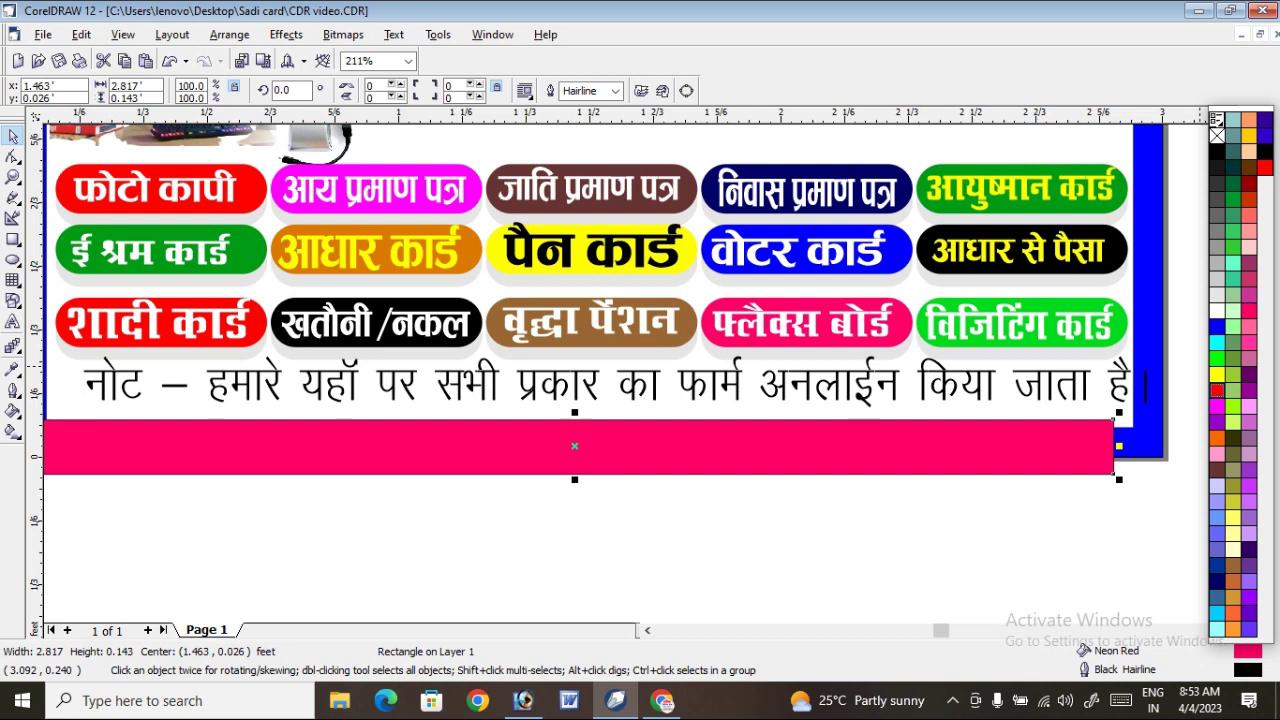
pyautogui.click(1217, 390)
pyautogui.click(1159, 430)
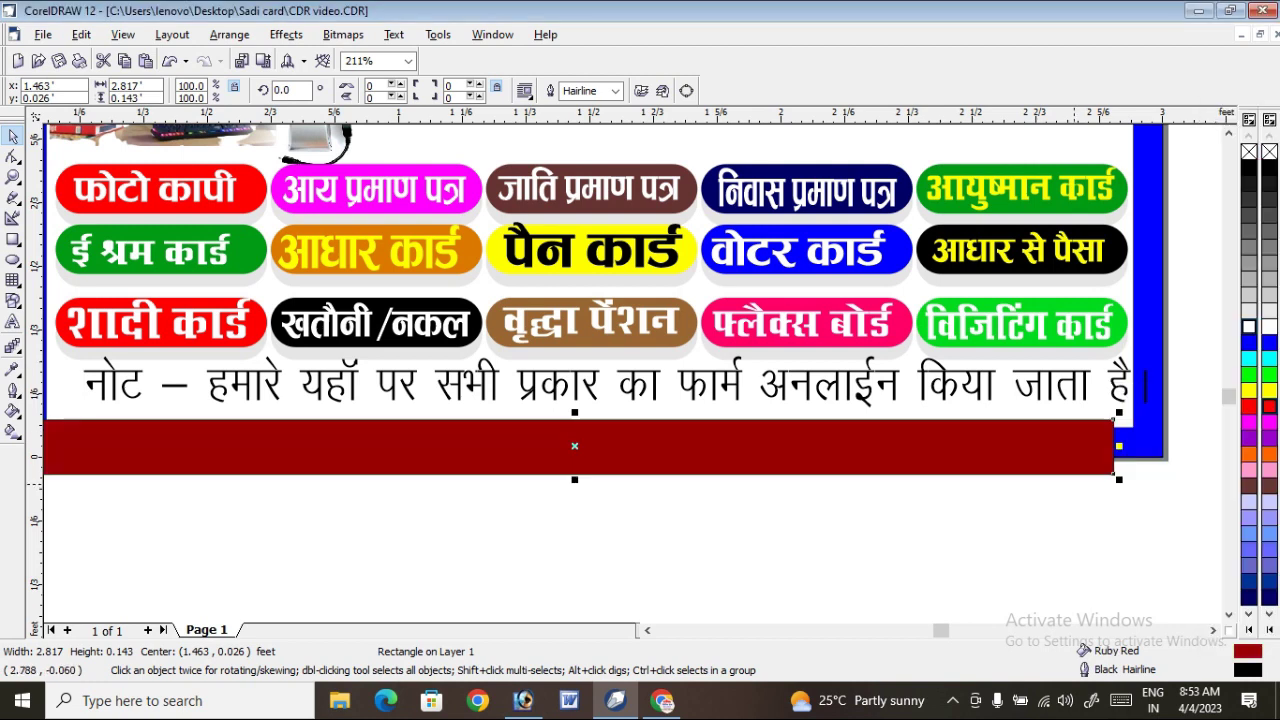
pyautogui.press('Escape')
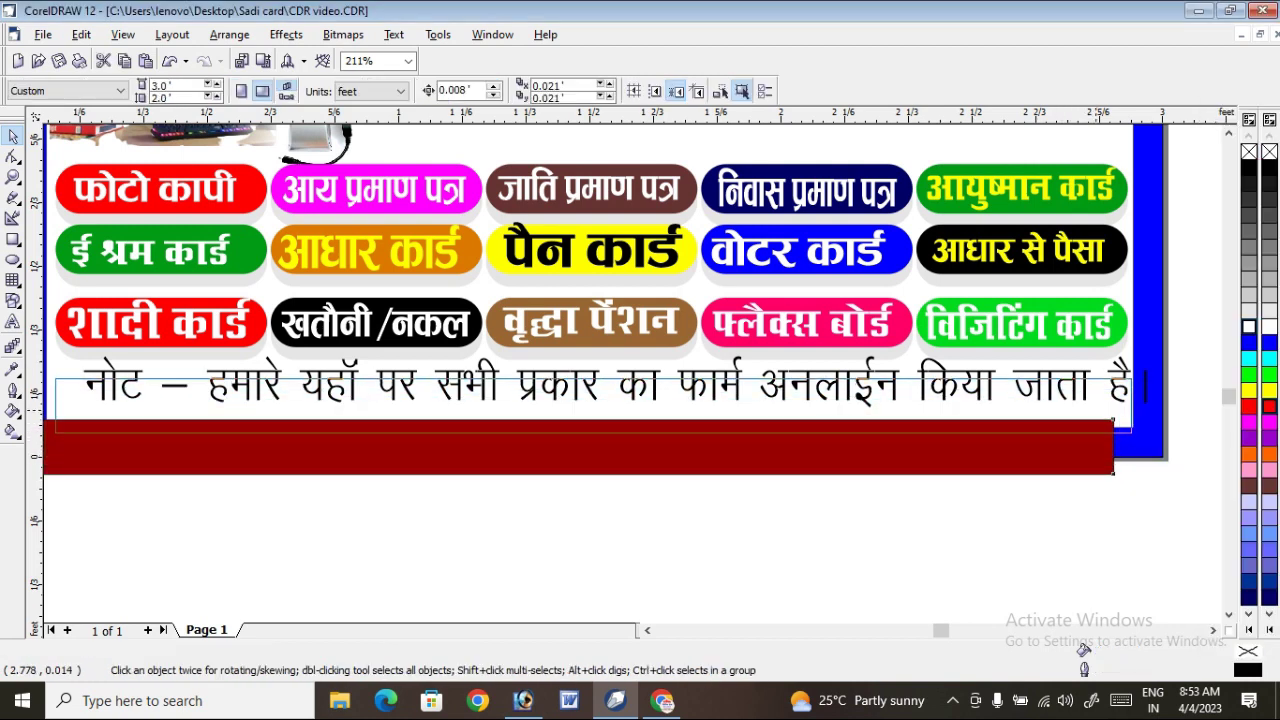
# Move the dark red bar over the note line and bring the note text in front
pyautogui.moveTo(578, 446); pyautogui.dragTo(593, 404)
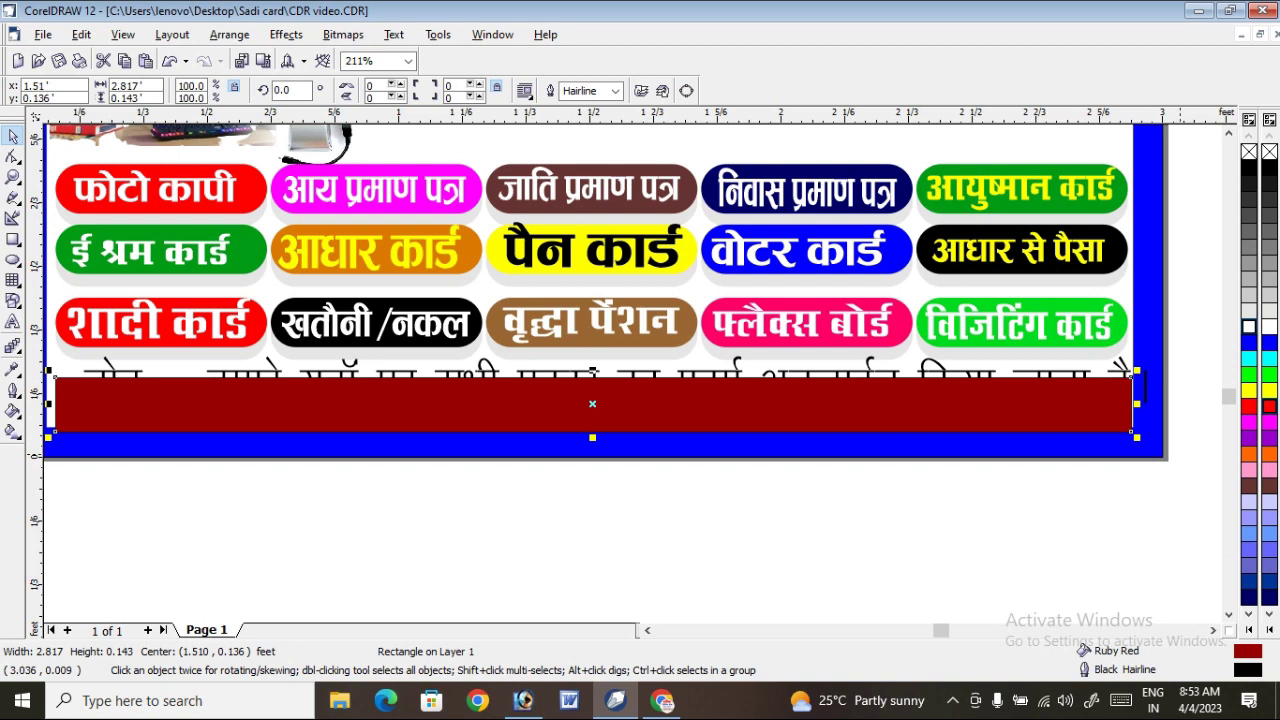
pyautogui.click(1146, 385)
pyautogui.hotkey('shift', 'pageup')
pyautogui.scroll(-1, 1108, 440)
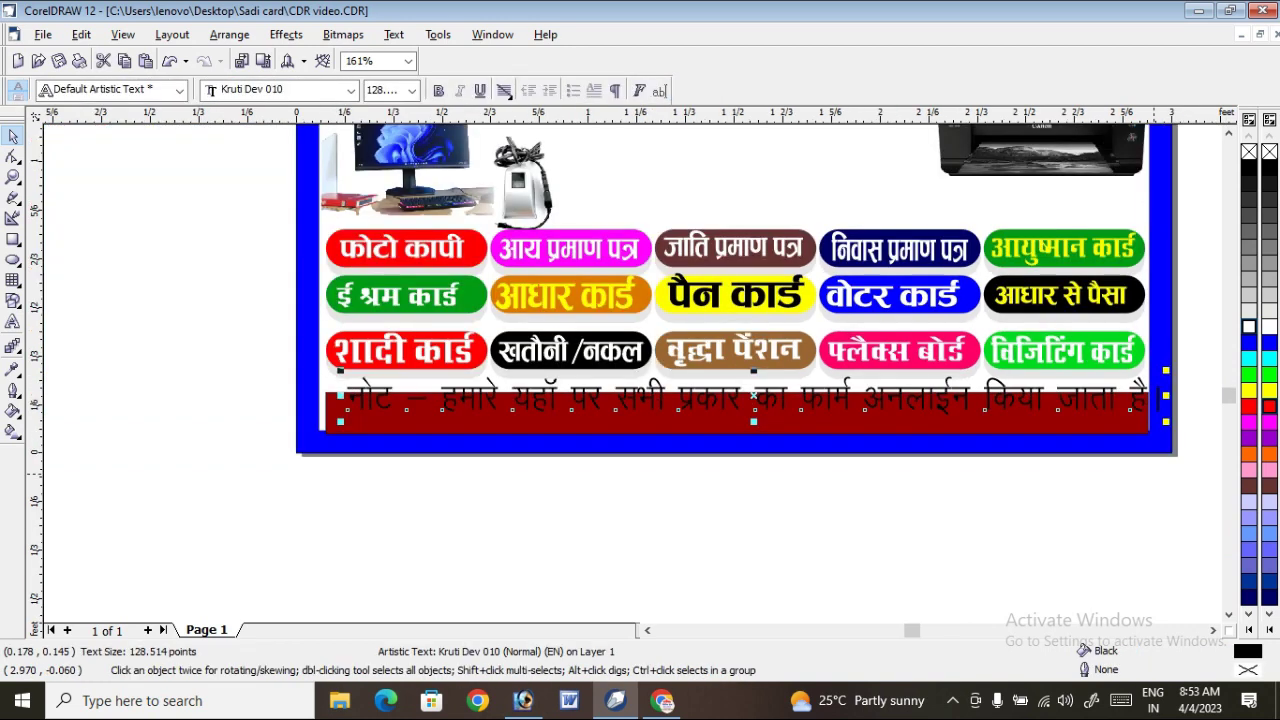
pyautogui.press('Escape')
# Align the bar's left edge flush with the card's inner left edge
pyautogui.moveTo(1150, 396); pyautogui.dragTo(1140, 393)
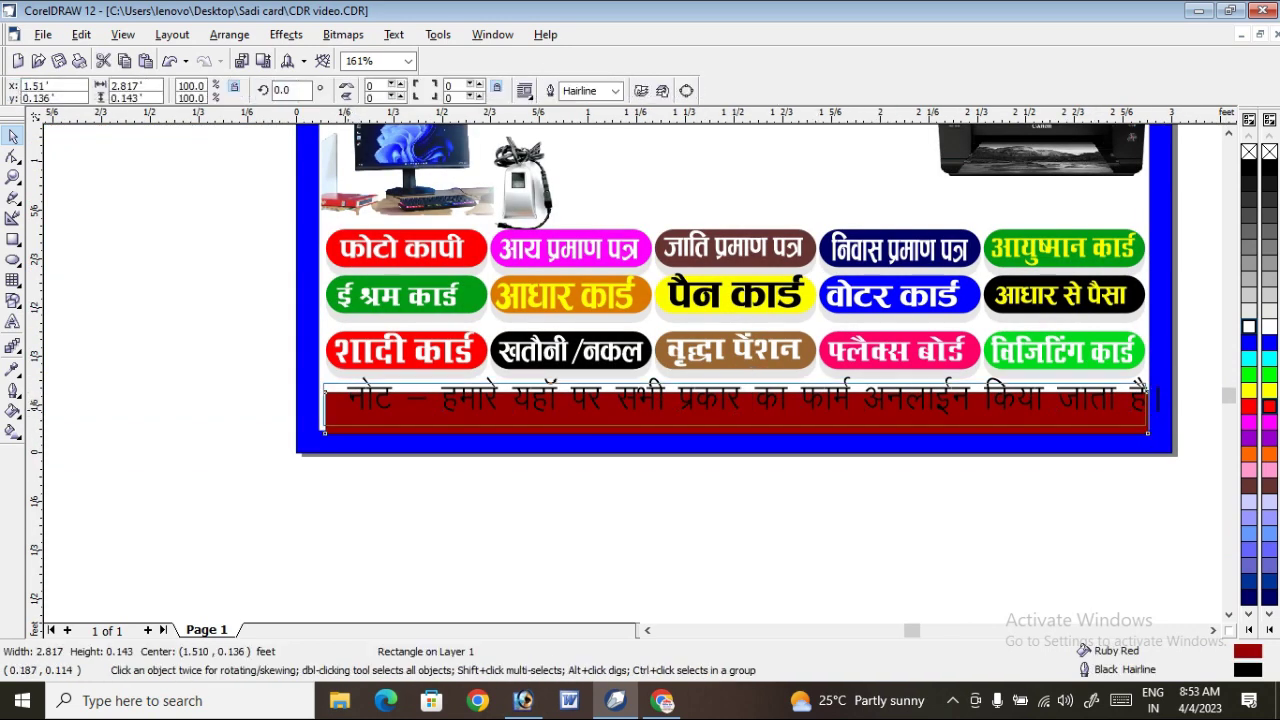
pyautogui.click(13, 176)
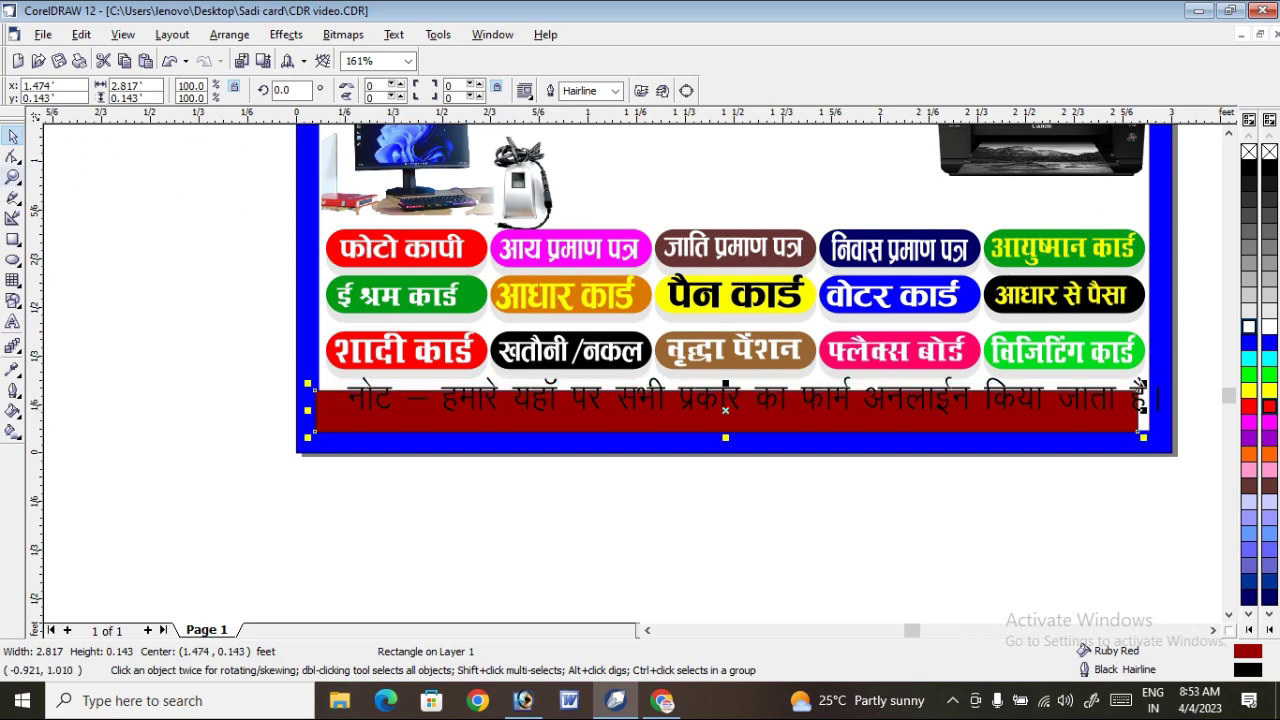
pyautogui.moveTo(201, 343); pyautogui.dragTo(368, 432)
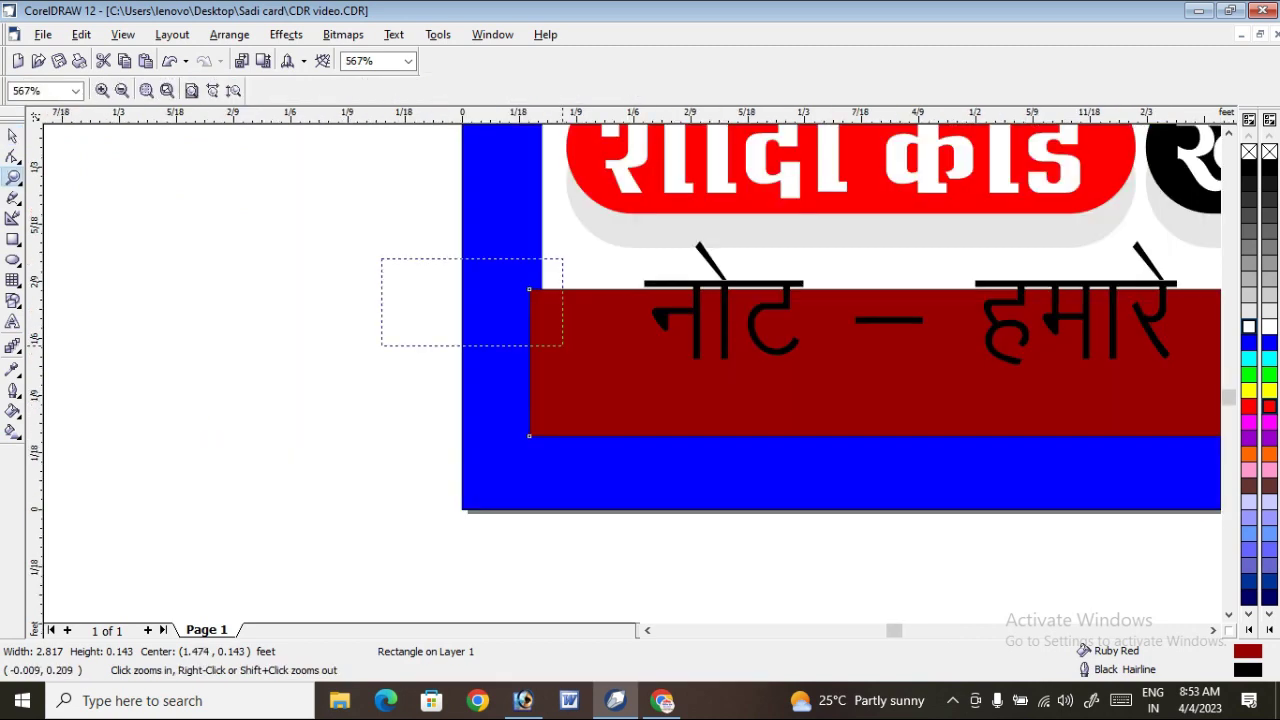
pyautogui.moveTo(560, 257); pyautogui.dragTo(382, 370)
pyautogui.press('space')
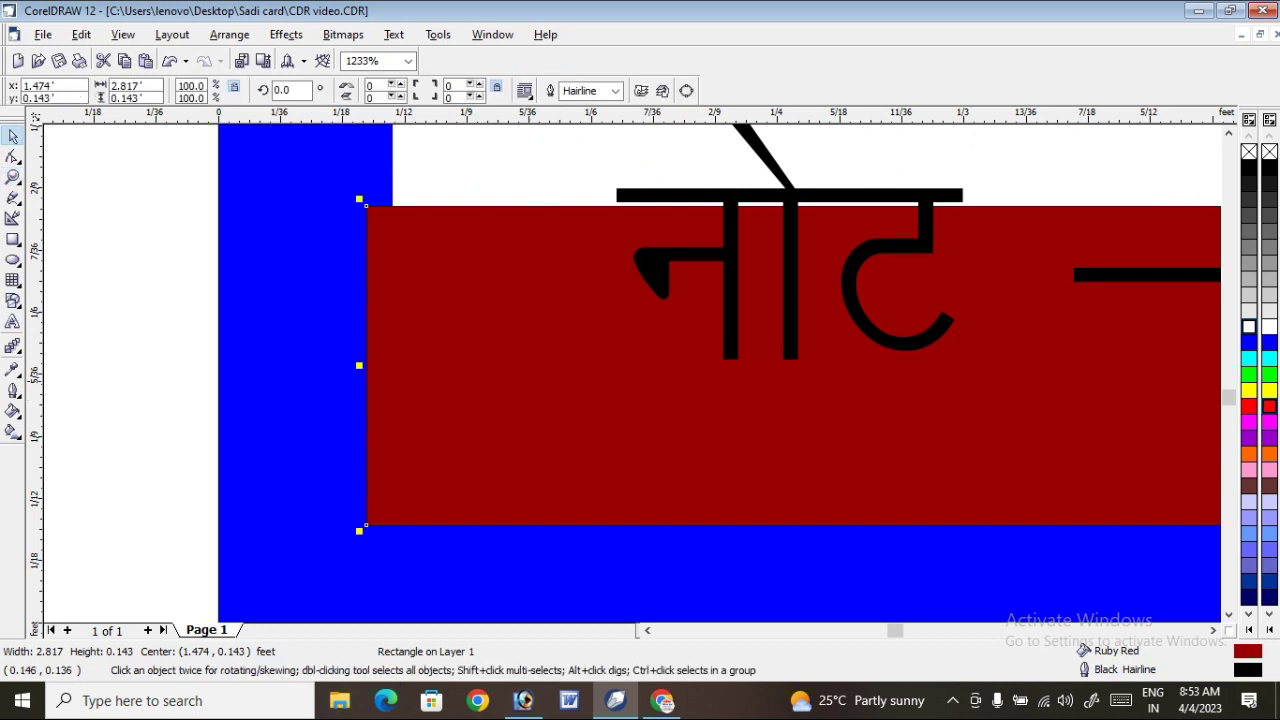
pyautogui.moveTo(800, 450)
pyautogui.mouseDown()
pyautogui.moveTo(851, 444)
pyautogui.moveTo(841, 435)
pyautogui.mouseUp()
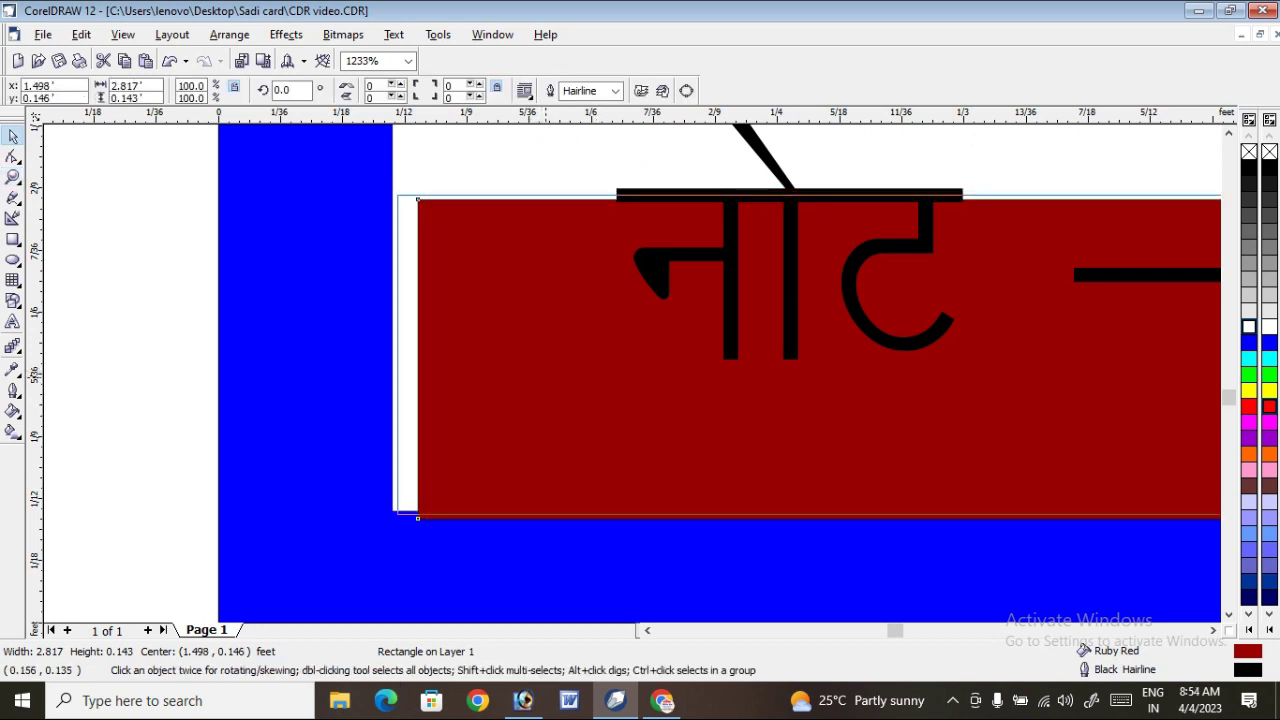
pyautogui.moveTo(563, 381); pyautogui.dragTo(491, 394)
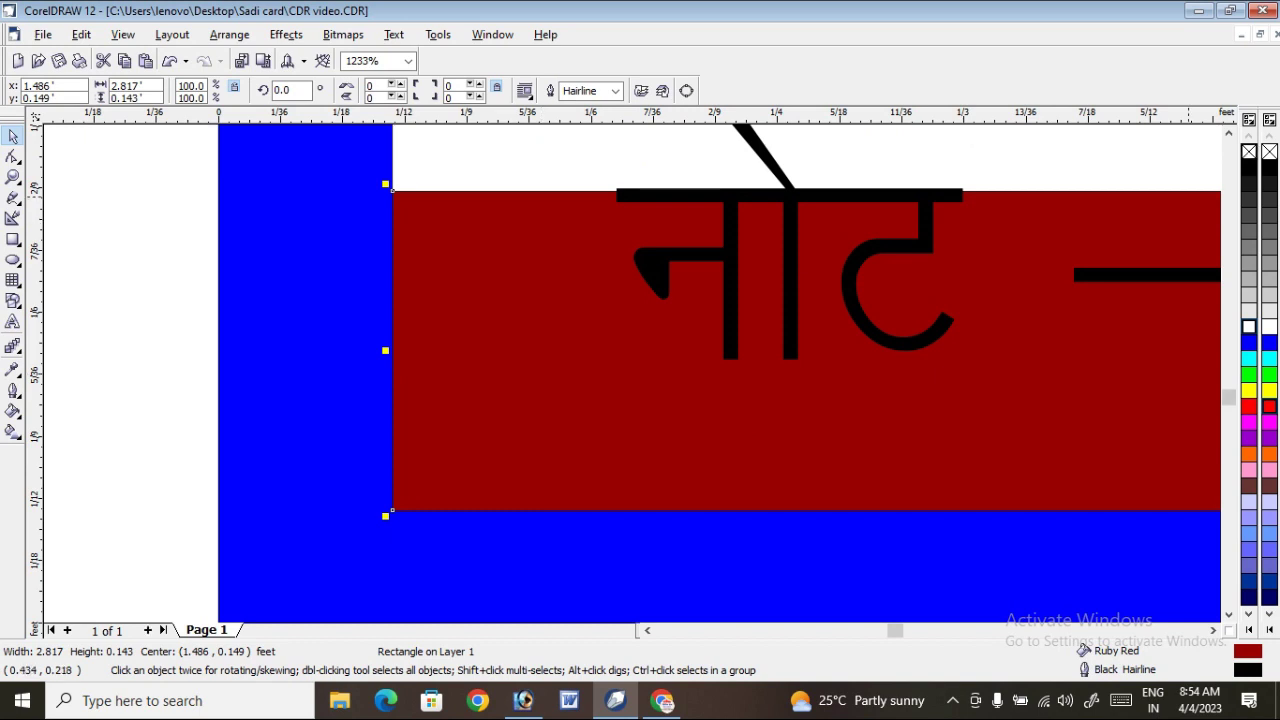
pyautogui.scroll(-4, 297, 274)
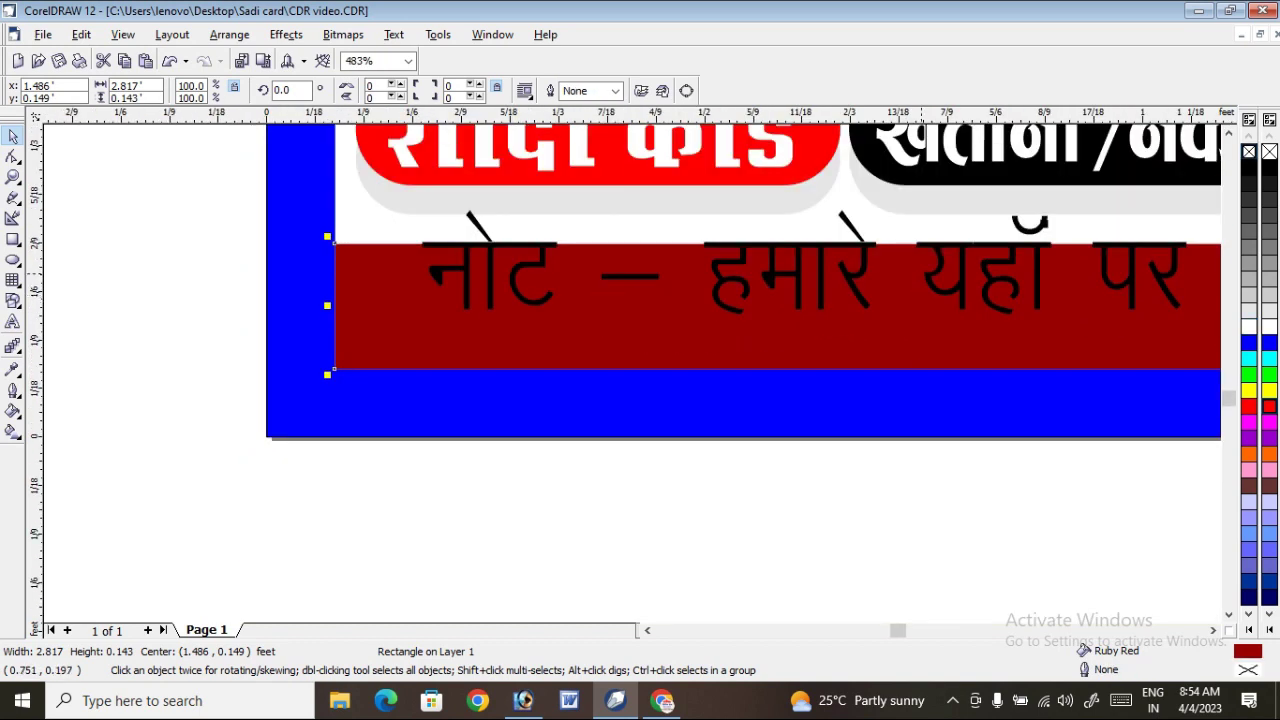
pyautogui.scroll(-2, 627, 309)
pyautogui.press('Escape')
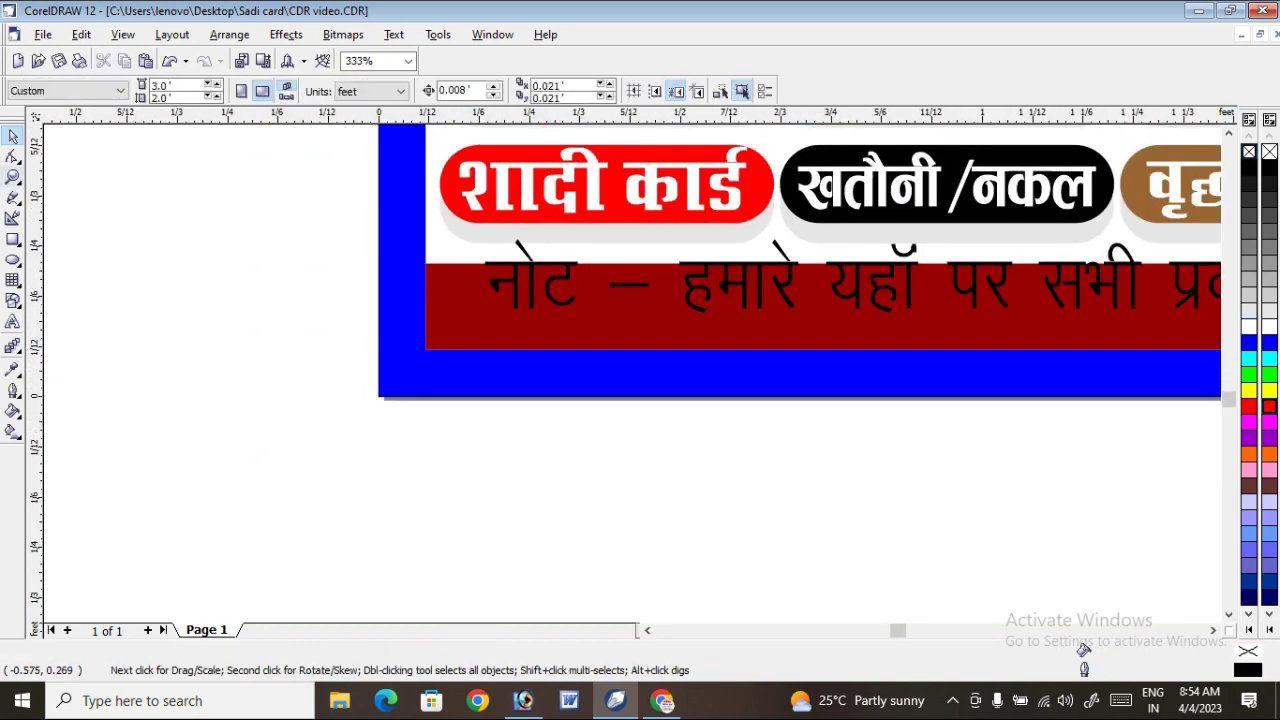
pyautogui.press('z')
pyautogui.scroll(-3, 640, 300)
pyautogui.scroll(1, 640, 300)
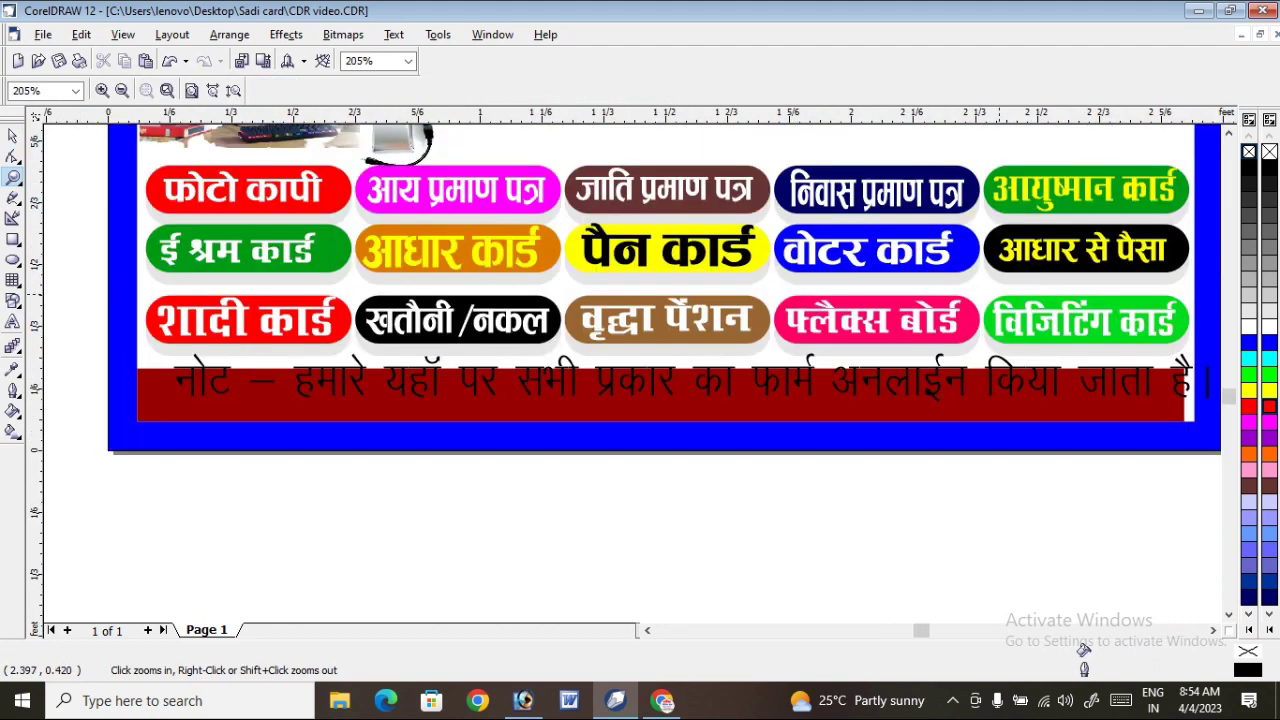
# Widen the bar slightly and nudge the note line down and left inside it
pyautogui.press('space')
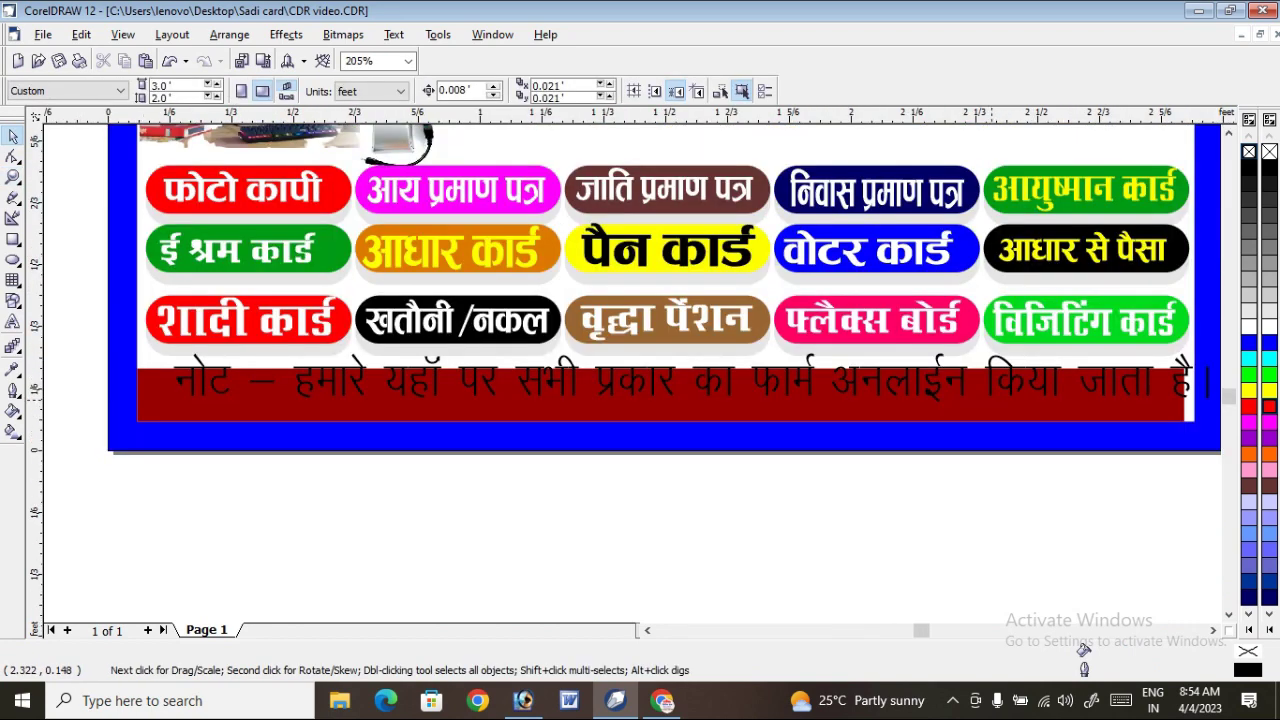
pyautogui.click(1185, 362)
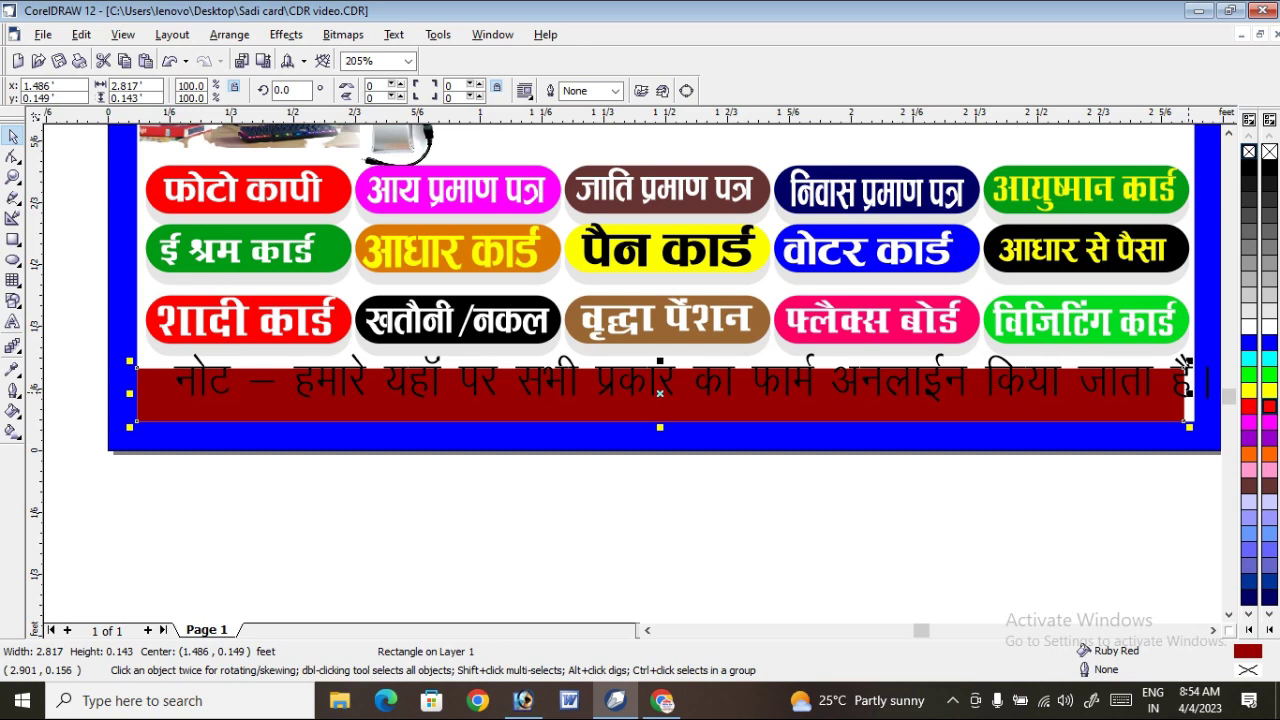
pyautogui.moveTo(1189, 393); pyautogui.dragTo(1195, 393)
pyautogui.press('F10')
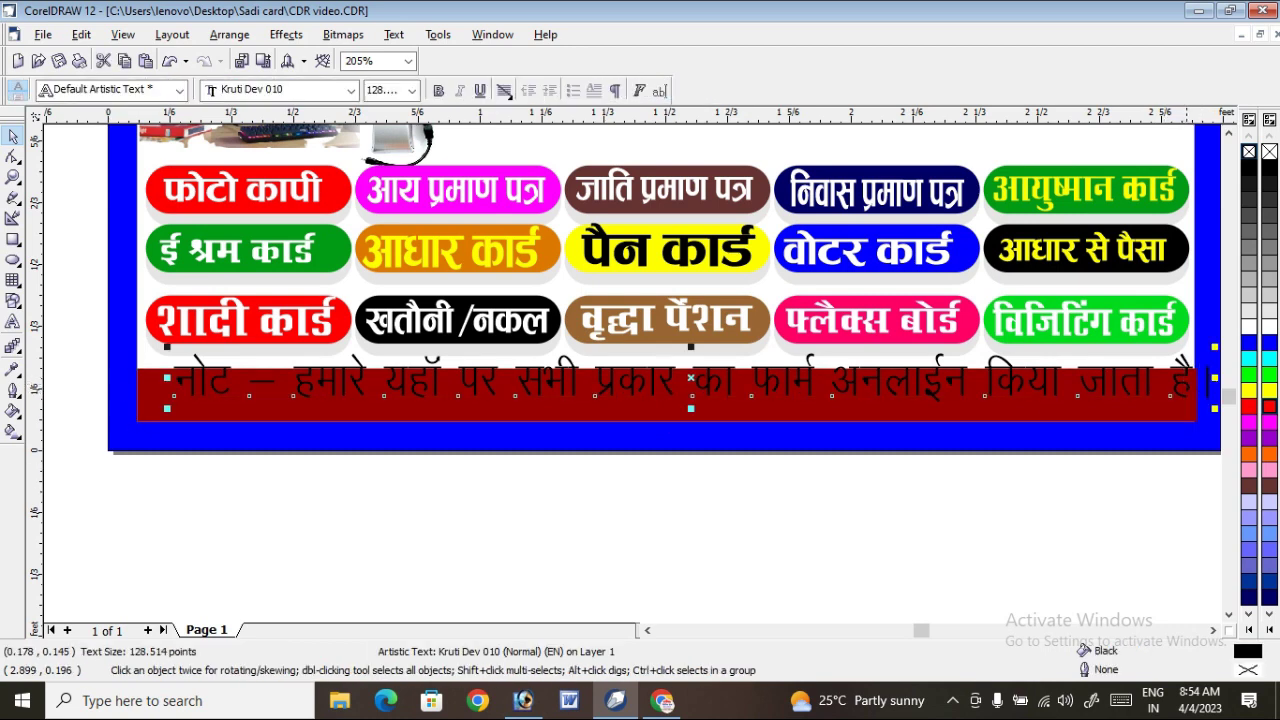
pyautogui.press('space')
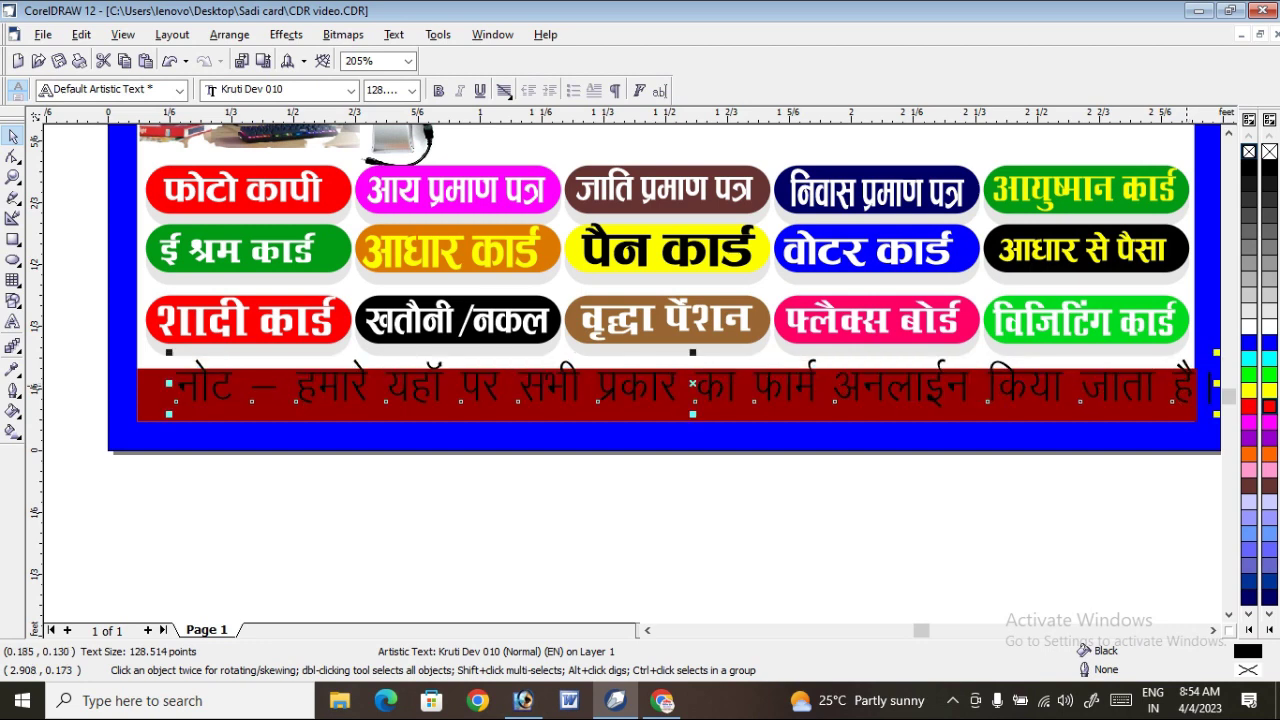
pyautogui.press('Down')
pyautogui.press('Down')
pyautogui.press('Down')
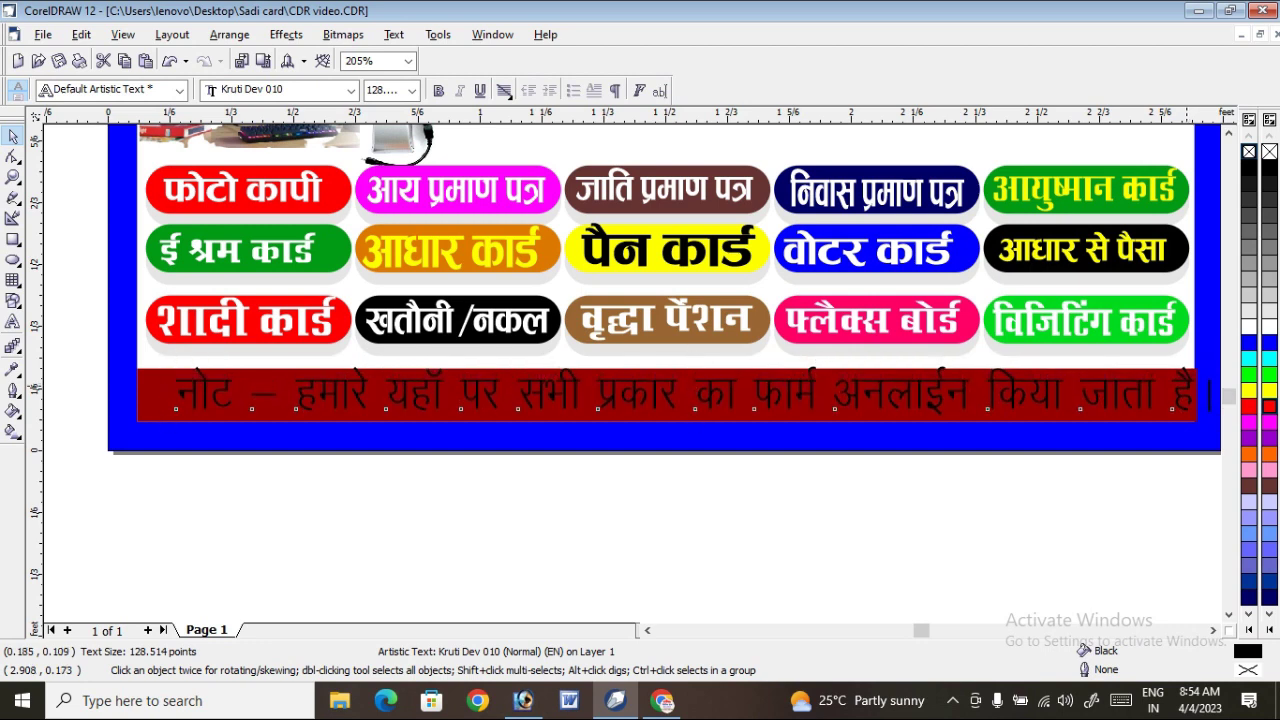
pyautogui.press('Left')
pyautogui.press('Left')
pyautogui.press('Left')
pyautogui.press('Left')
pyautogui.press('Left')
pyautogui.press('Left')
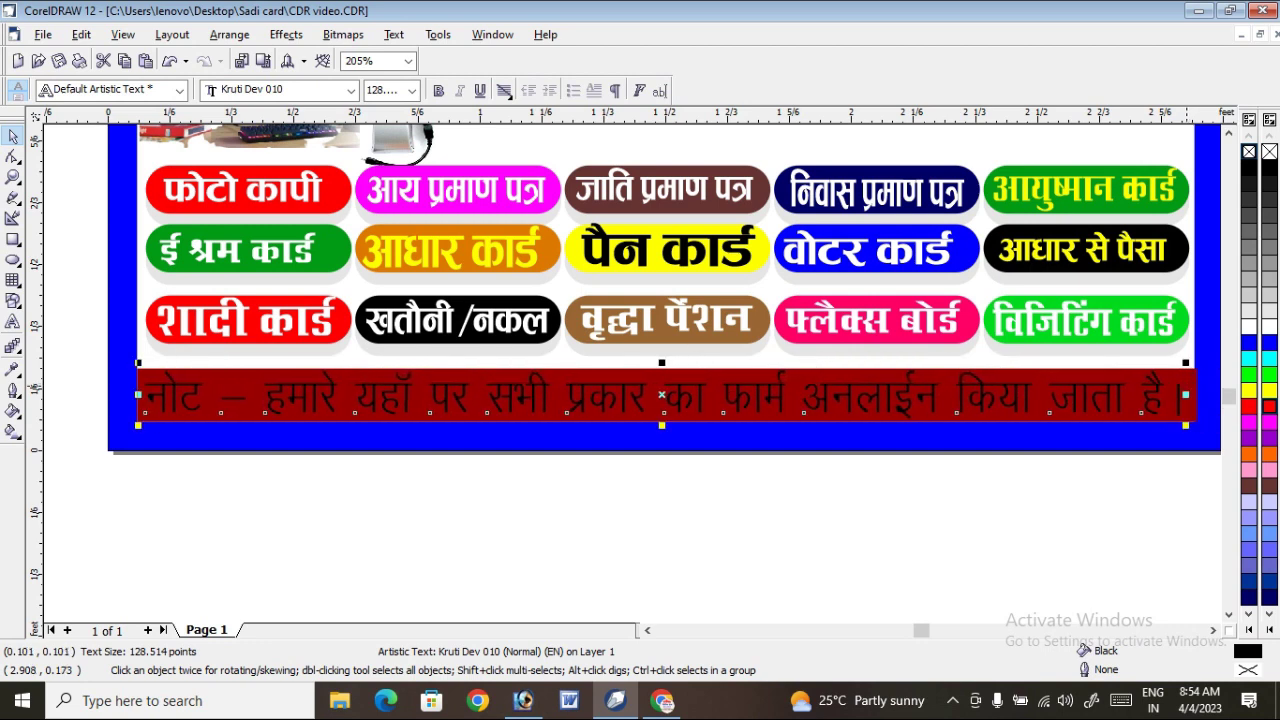
pyautogui.press('Left')
# Make the note line's text white
pyautogui.click(1248, 326)
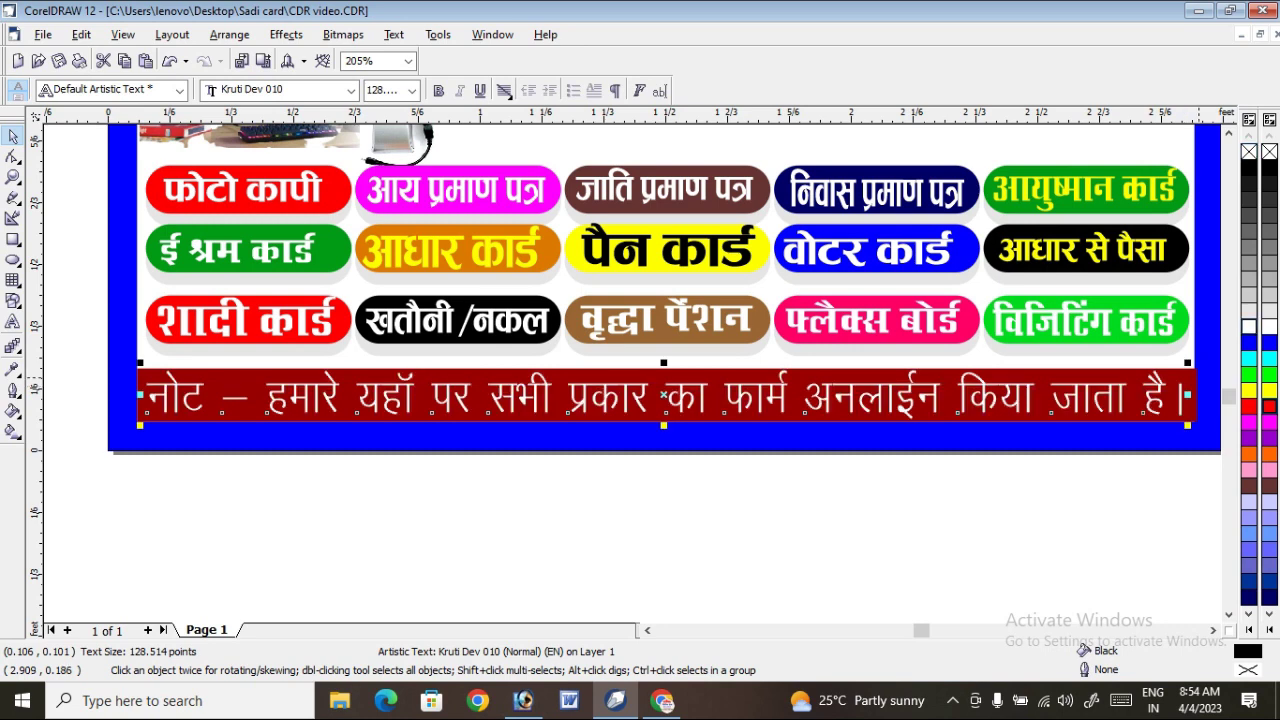
pyautogui.press('Escape')
pyautogui.click(853, 400)
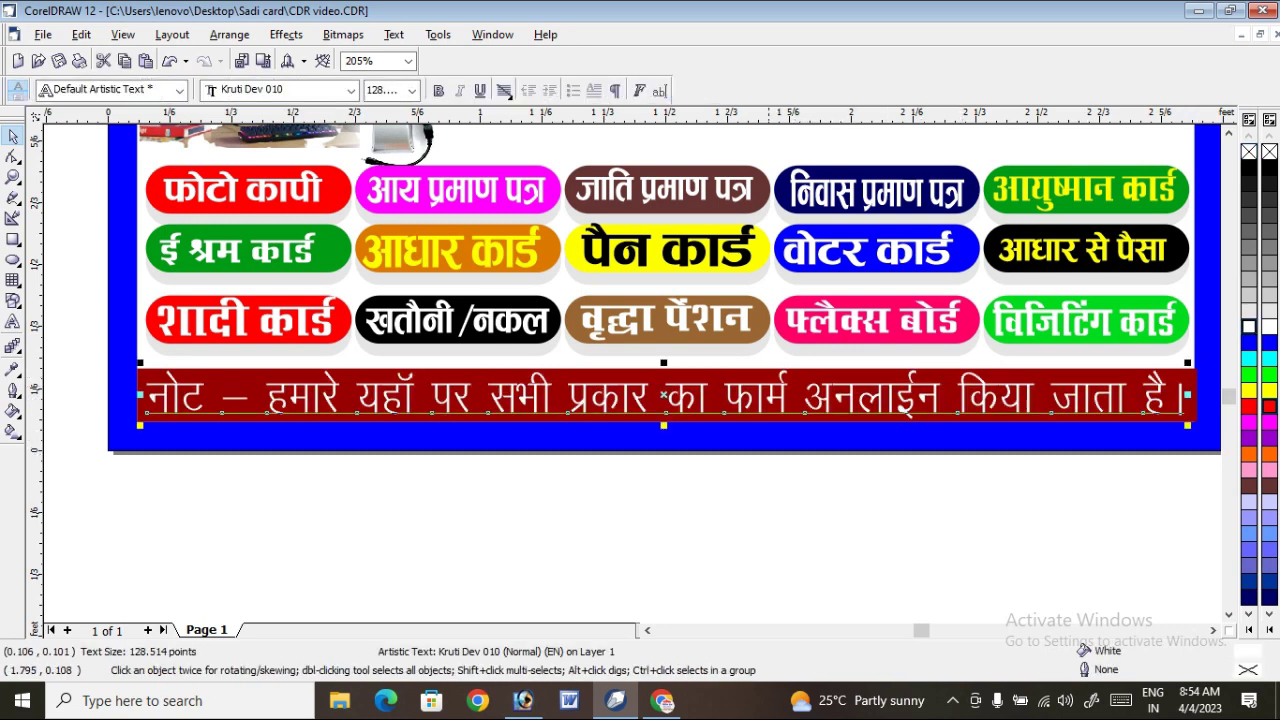
pyautogui.click(1248, 405)
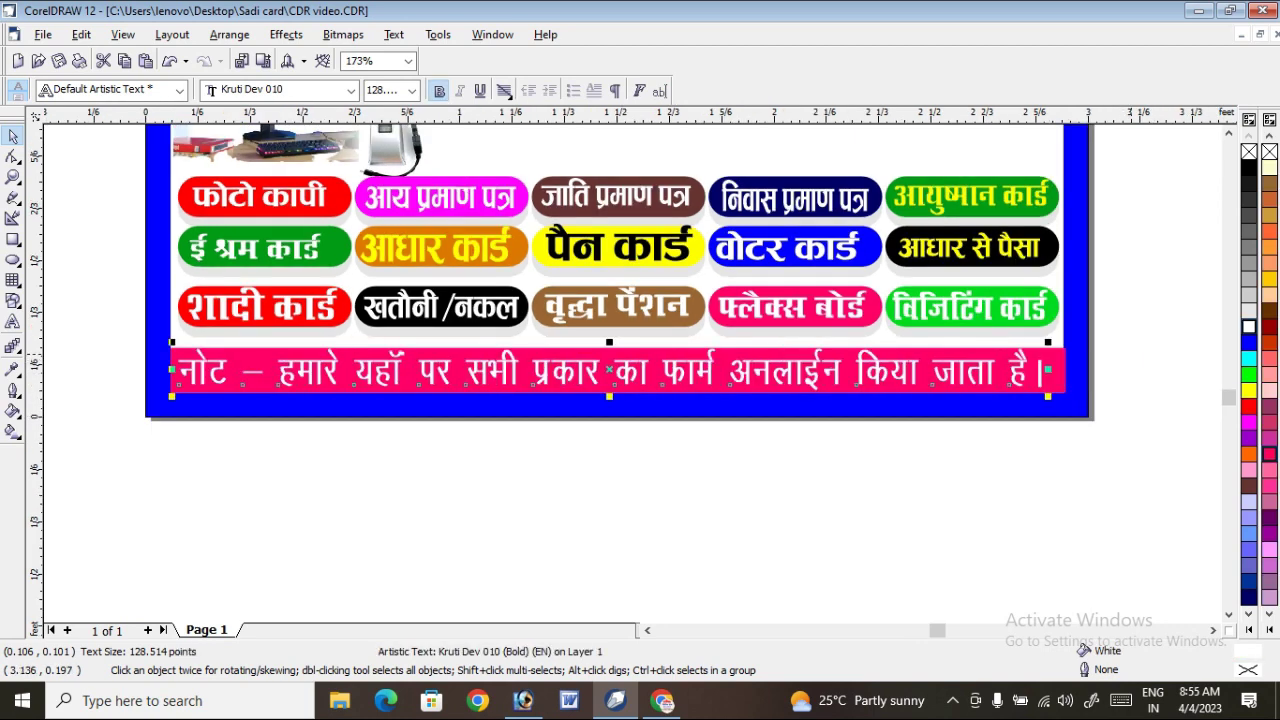
# Fill the bar behind the note green instead of ruby red
pyautogui.click(617, 371)
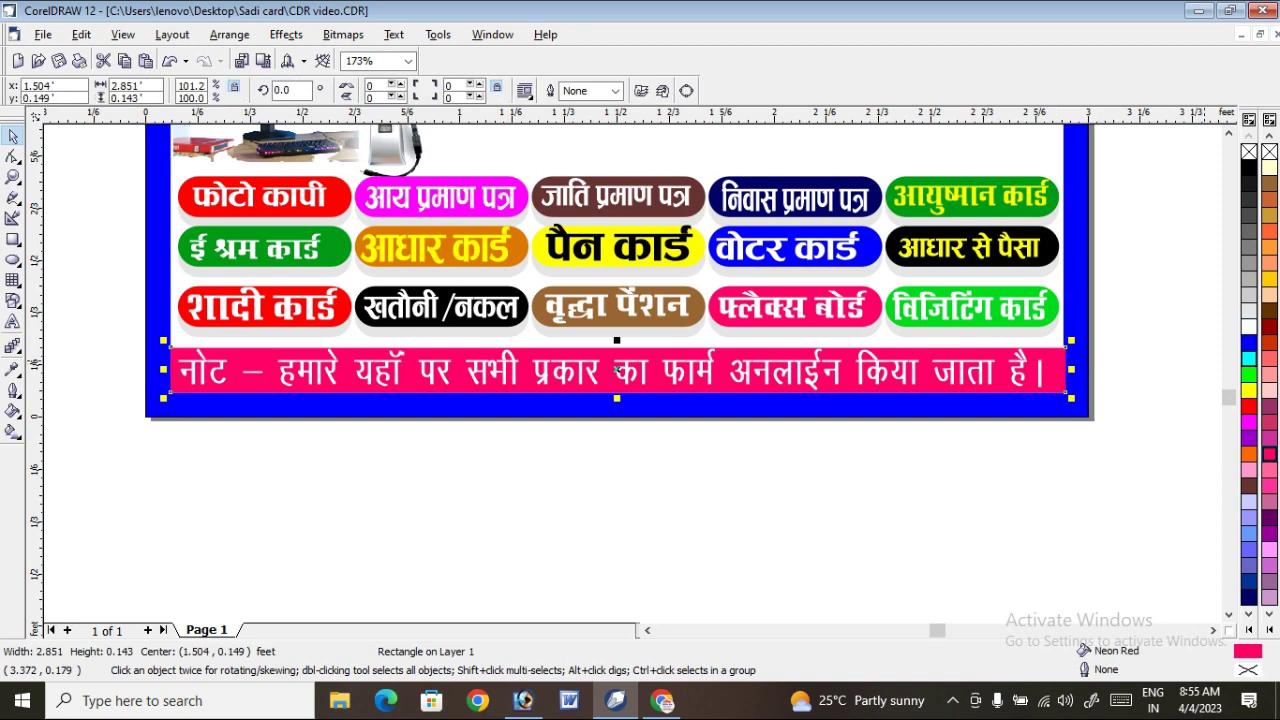
pyautogui.click(1248, 357)
pyautogui.click(1191, 398)
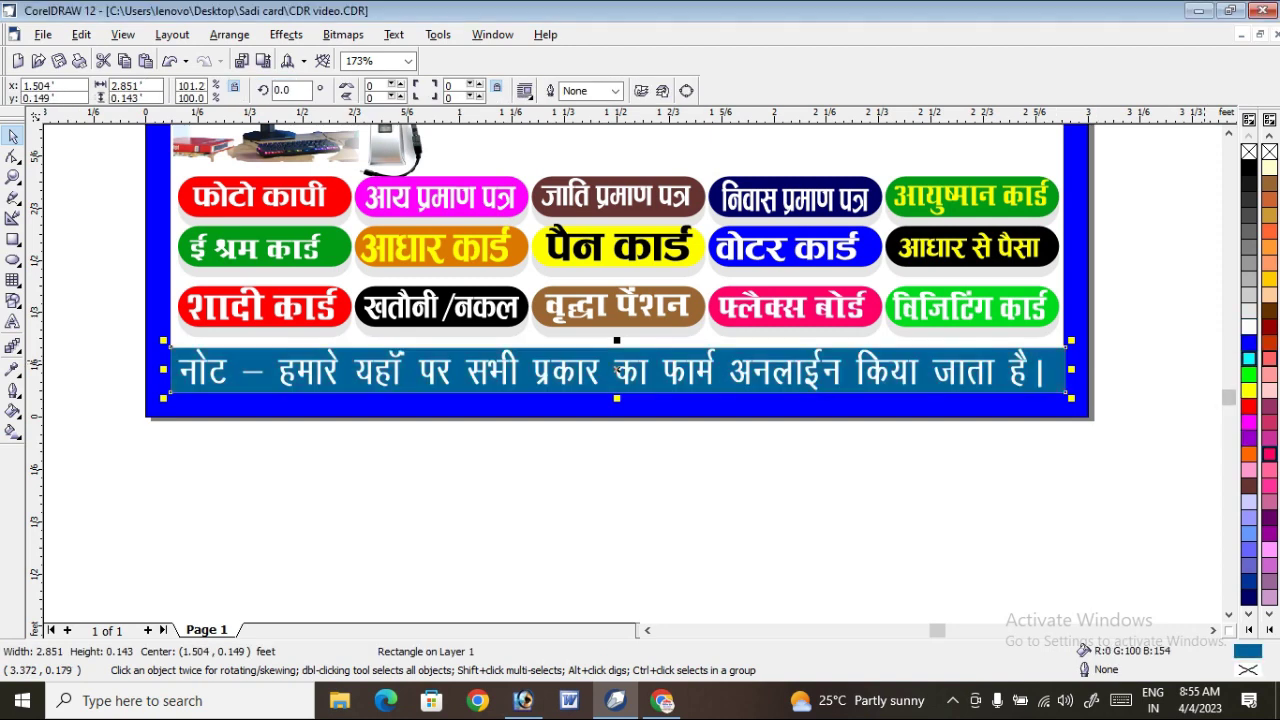
pyautogui.click(1248, 374)
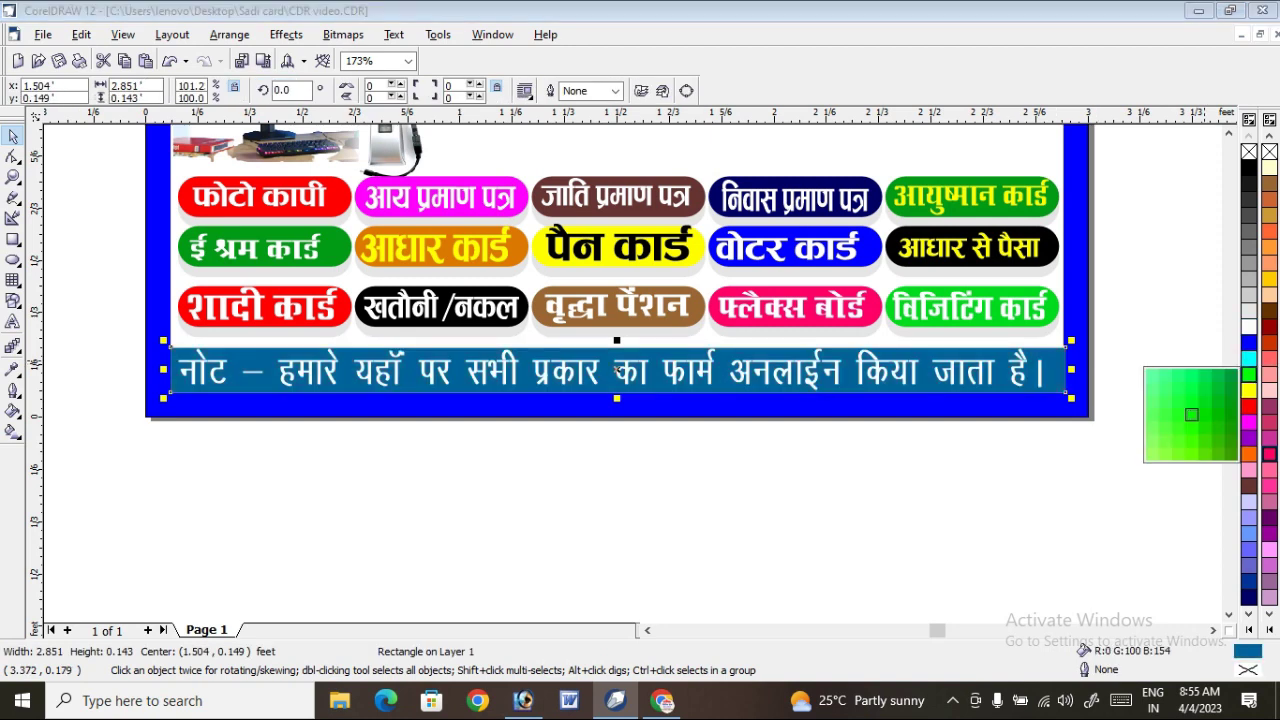
pyautogui.click(1191, 414)
pyautogui.click(1066, 464)
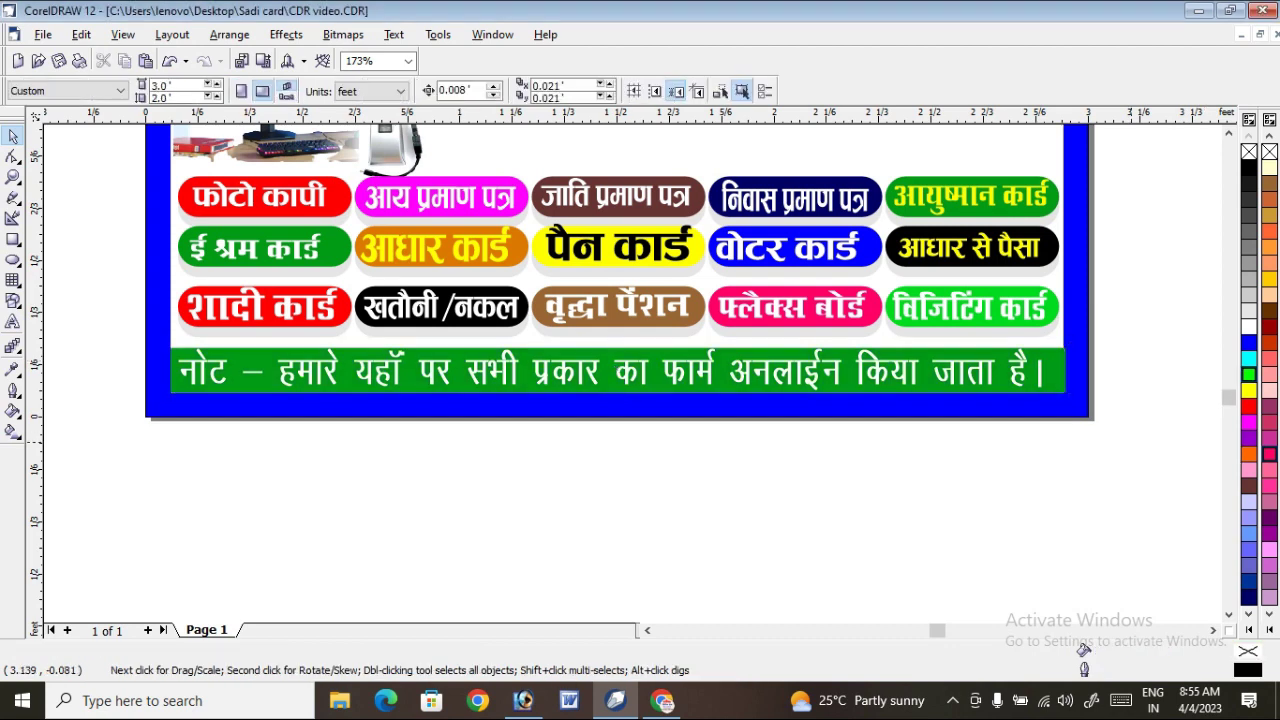
pyautogui.scroll(-3, 1066, 464)
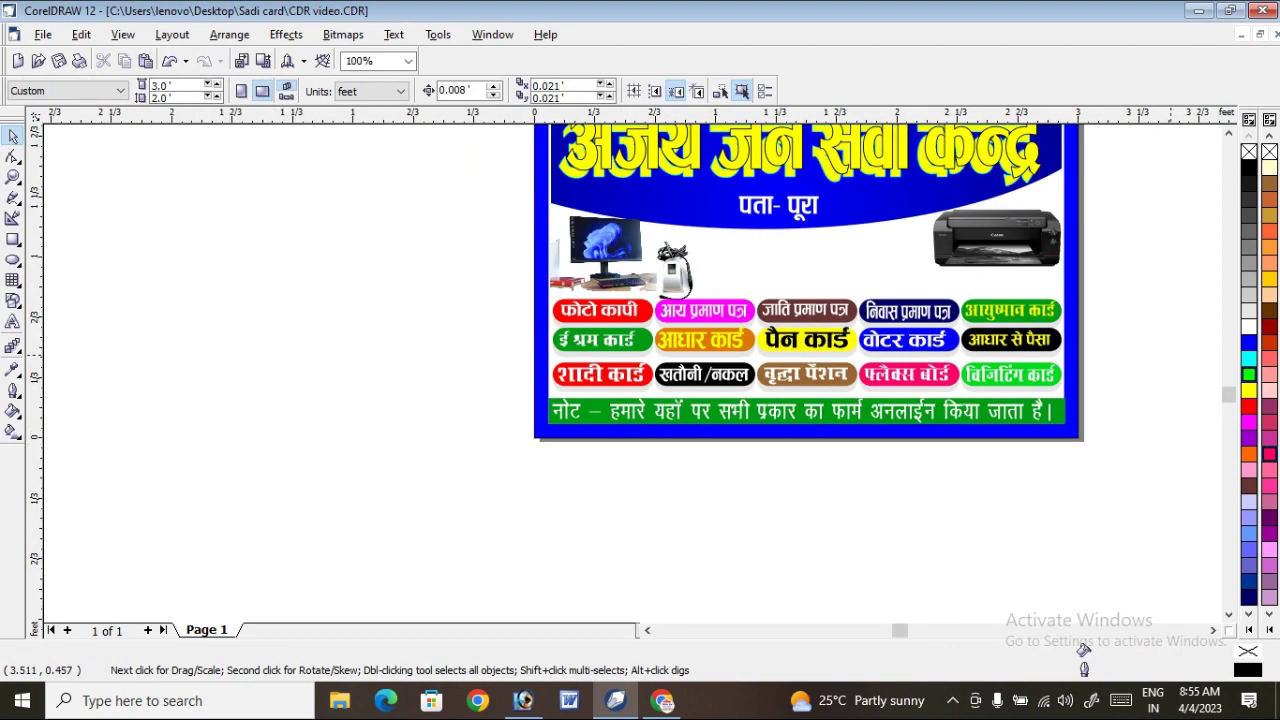
# Fit the card in view and move the printer picture left and slightly down
pyautogui.press('F4')
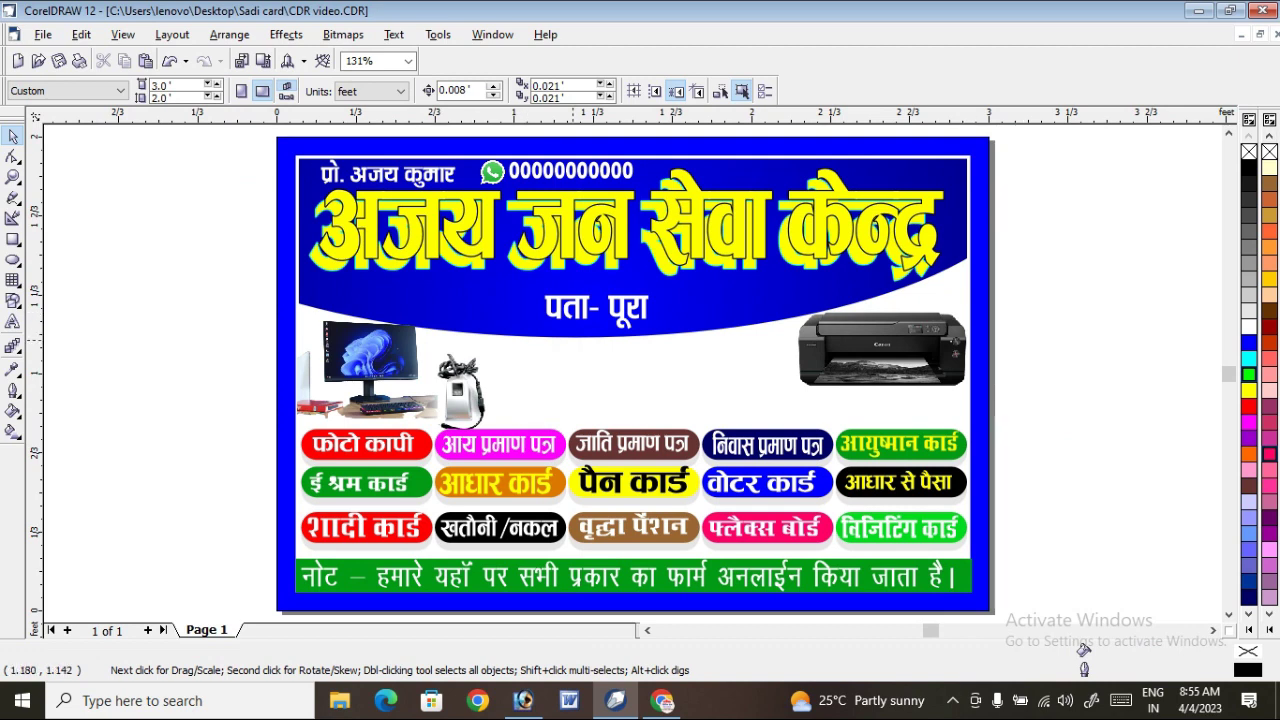
pyautogui.click(880, 350)
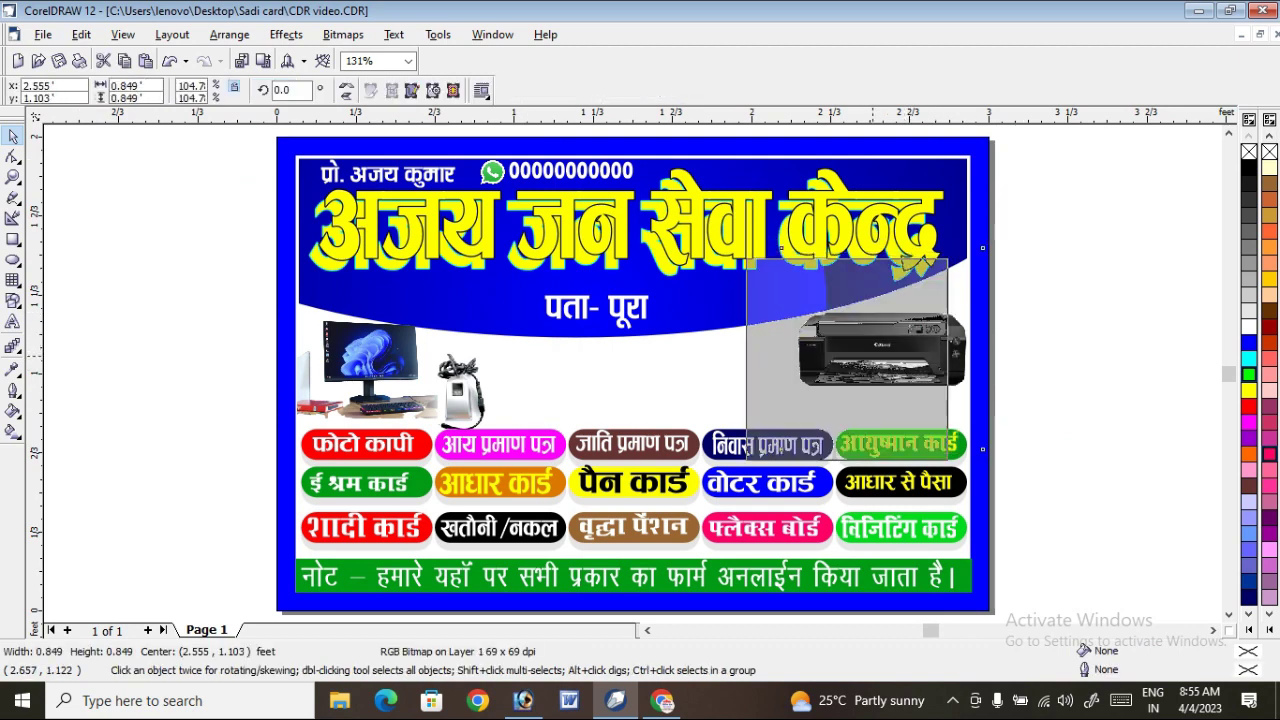
pyautogui.moveTo(774, 349); pyautogui.dragTo(728, 359)
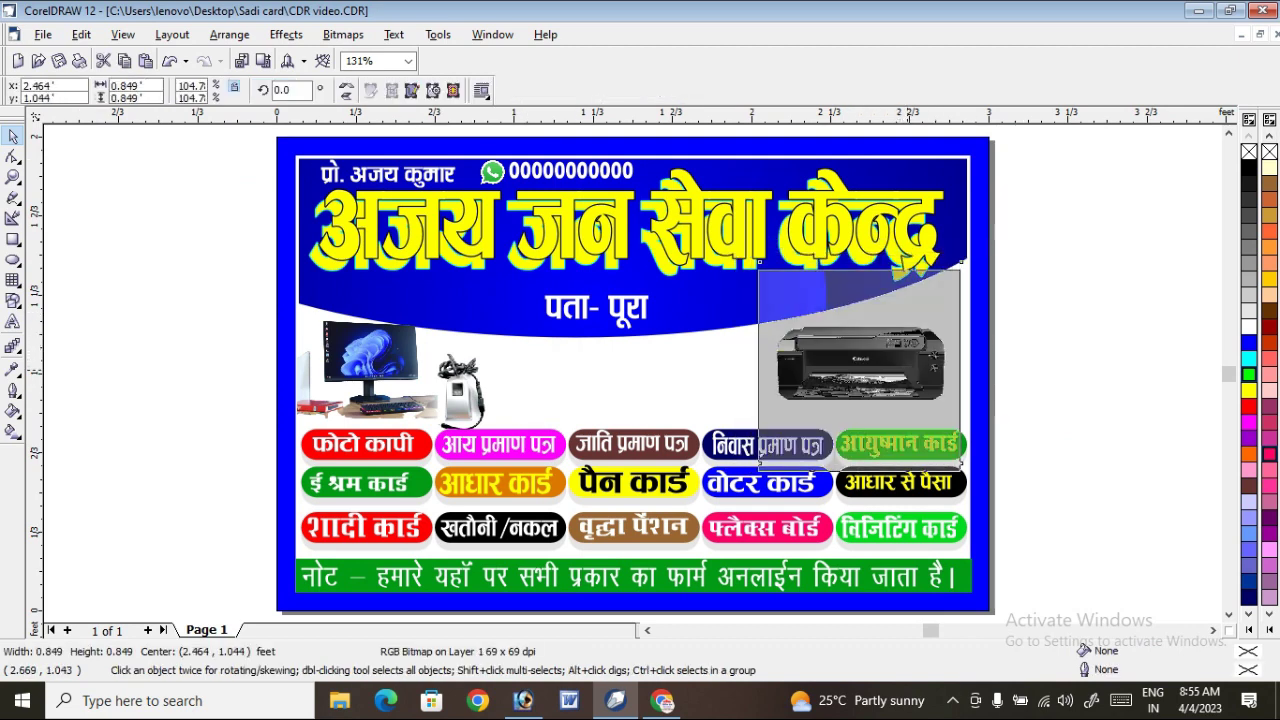
pyautogui.click(1027, 302)
# Shift the blue header ellipse inside the PowerClip right and down
pyautogui.rightClick(714, 305)
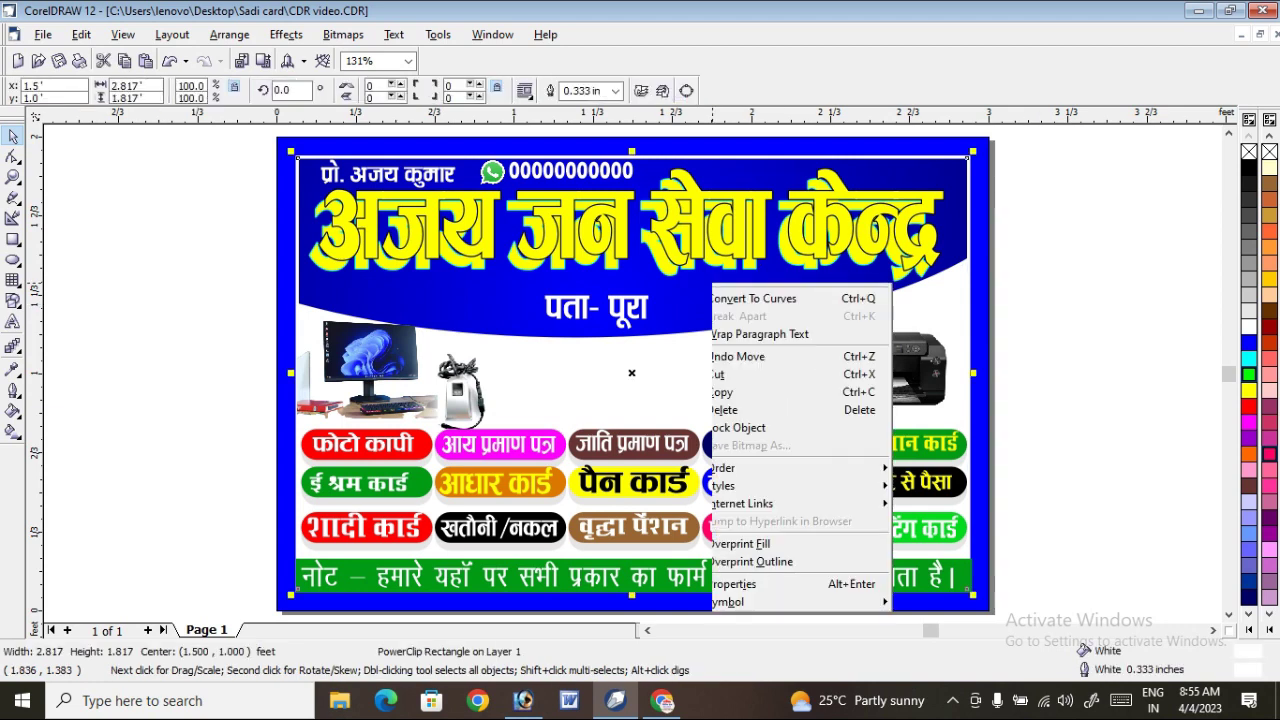
pyautogui.click(760, 229)
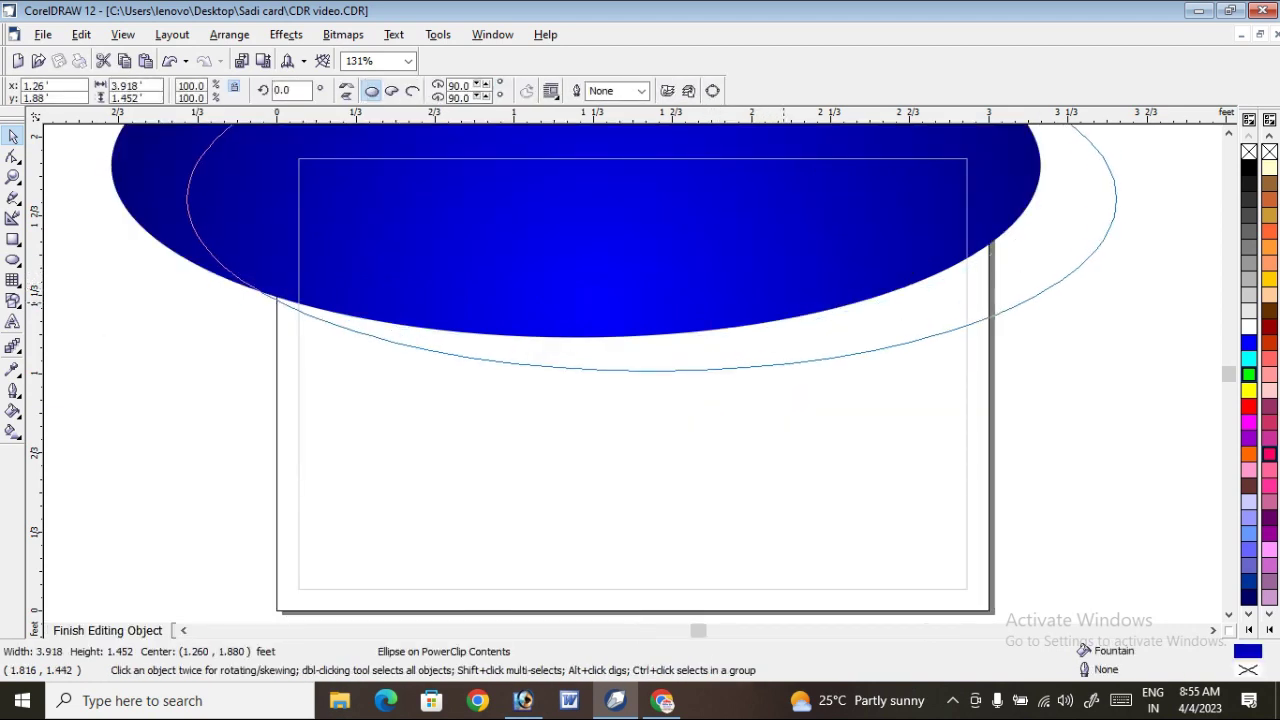
pyautogui.moveTo(707, 268); pyautogui.dragTo(753, 297)
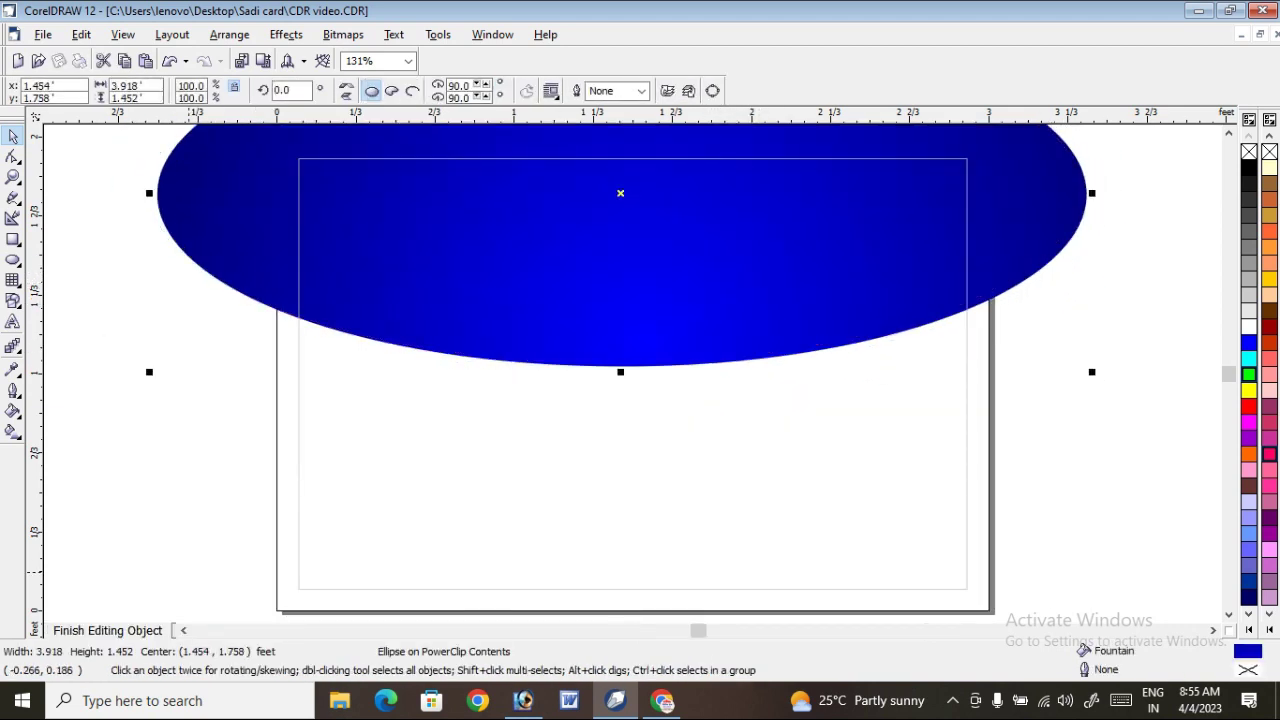
pyautogui.click(107, 630)
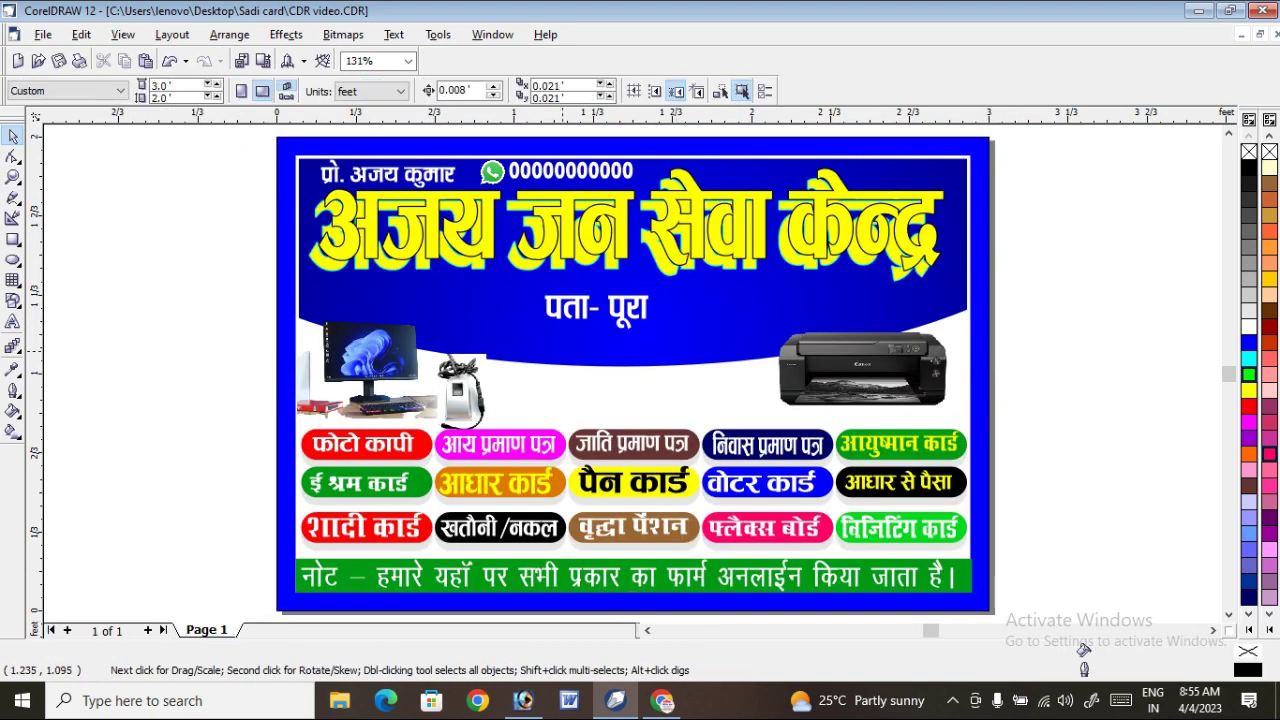
# Stretch the yellow title and phone slightly taller and nudge them right
pyautogui.click(742, 215)
pyautogui.click(627, 172)
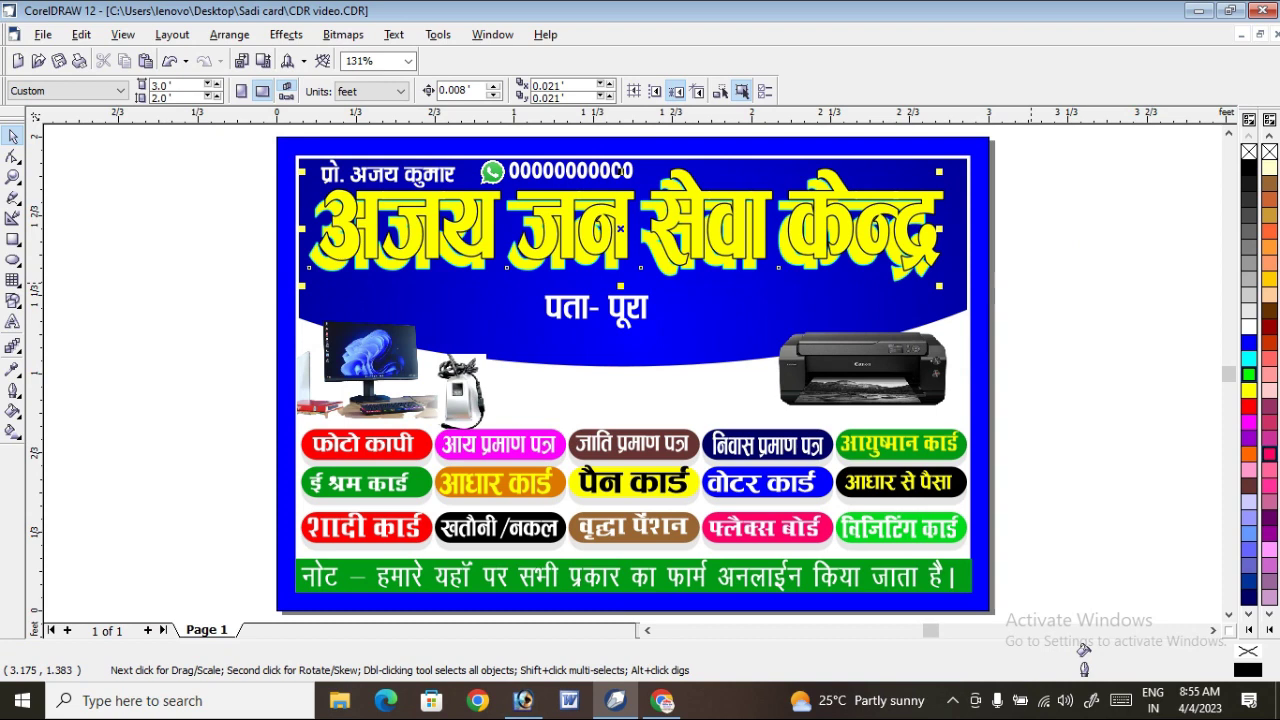
pyautogui.click(624, 172)
pyautogui.press('Escape')
pyautogui.scroll(1, 377, 140)
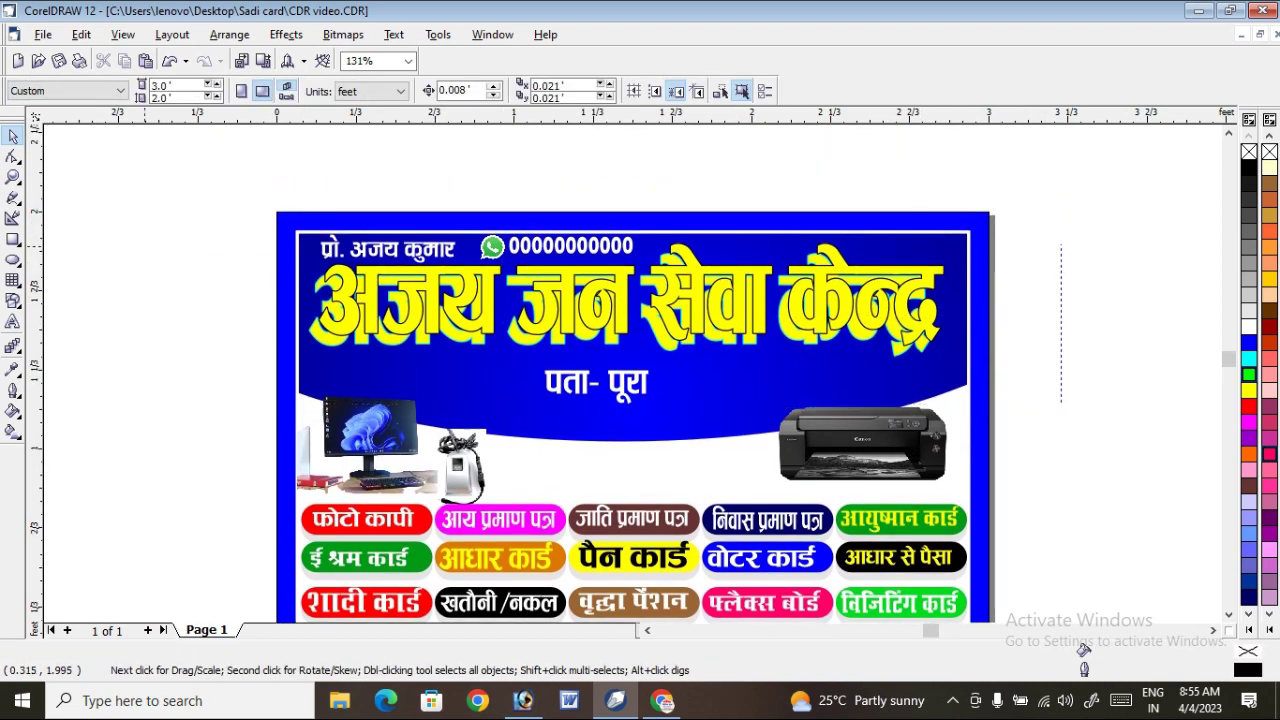
pyautogui.moveTo(140, 404); pyautogui.dragTo(1060, 240)
pyautogui.moveTo(624, 361); pyautogui.dragTo(624, 367)
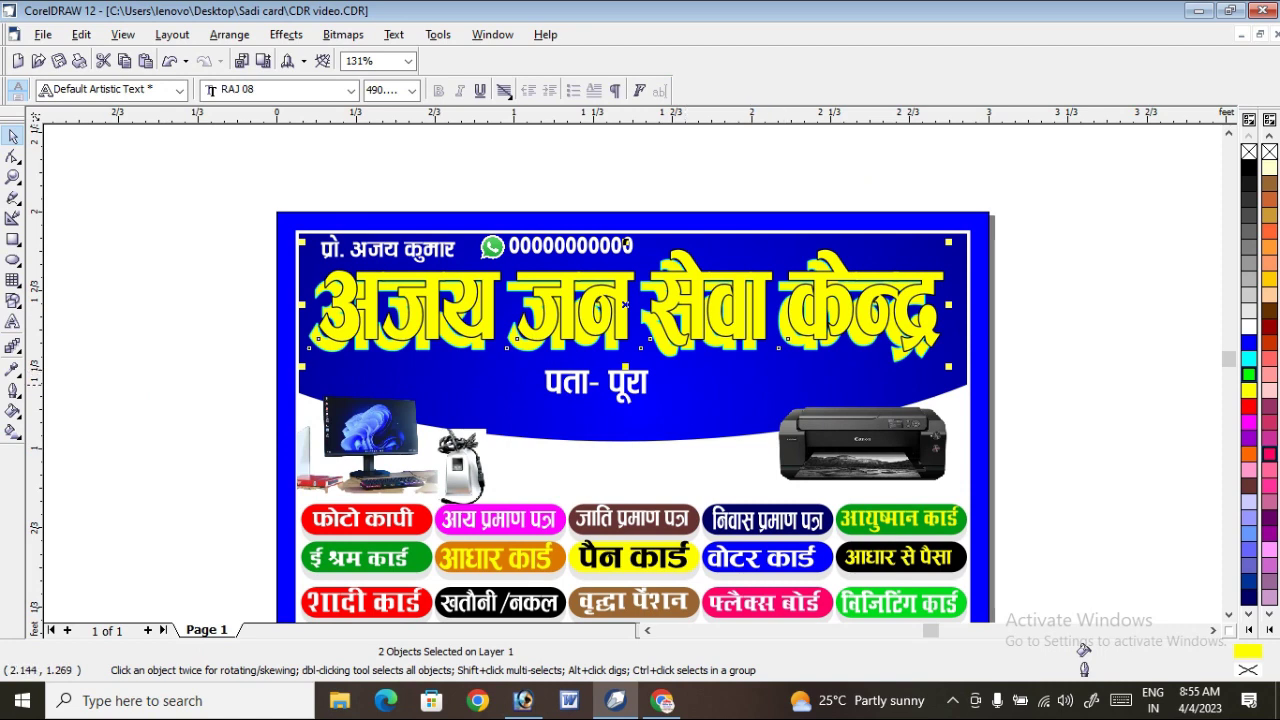
pyautogui.press('Right')
pyautogui.press('Right')
pyautogui.press('Right')
pyautogui.press('Right')
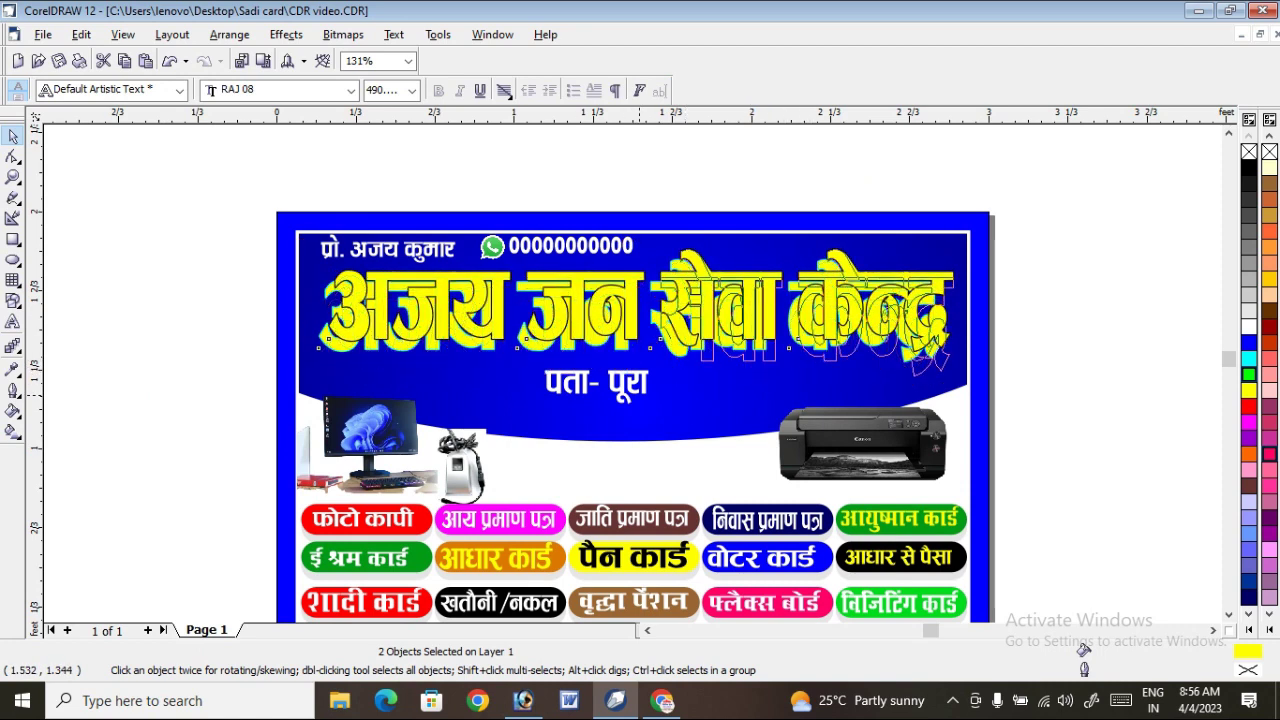
# Move the पता- पूरा line down into the white area
pyautogui.click(626, 385)
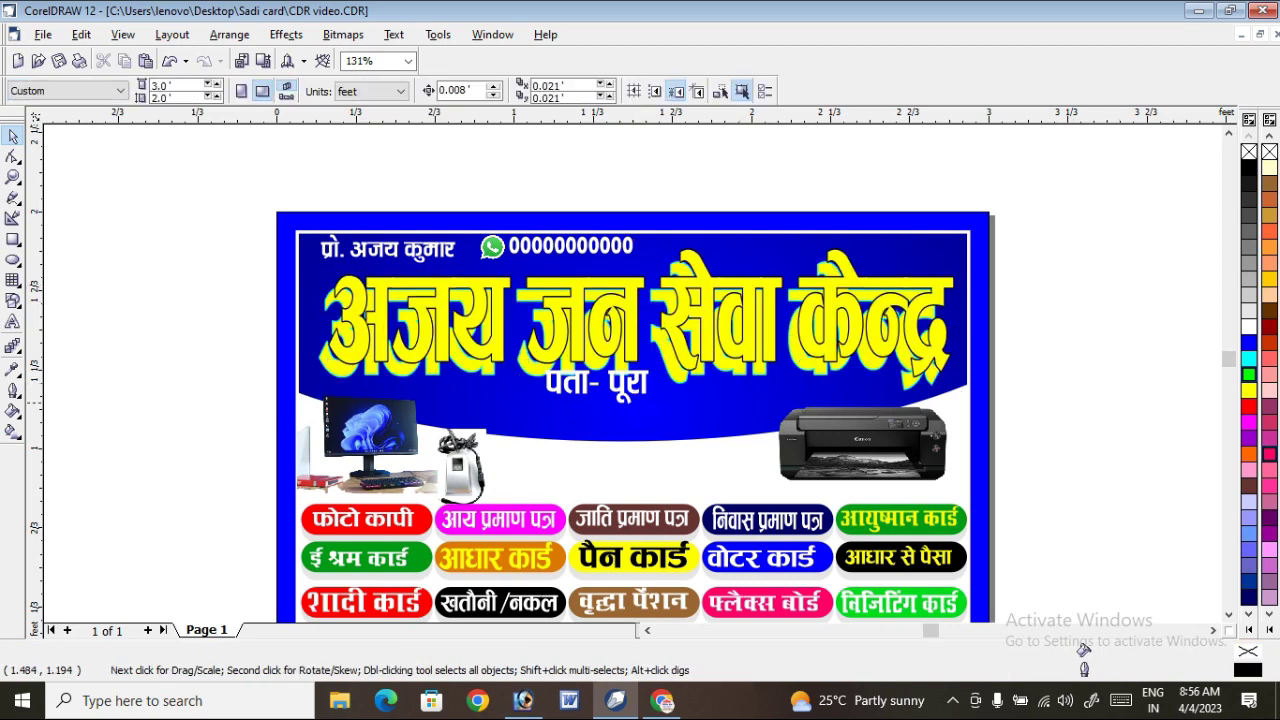
pyautogui.moveTo(626, 385); pyautogui.dragTo(672, 474)
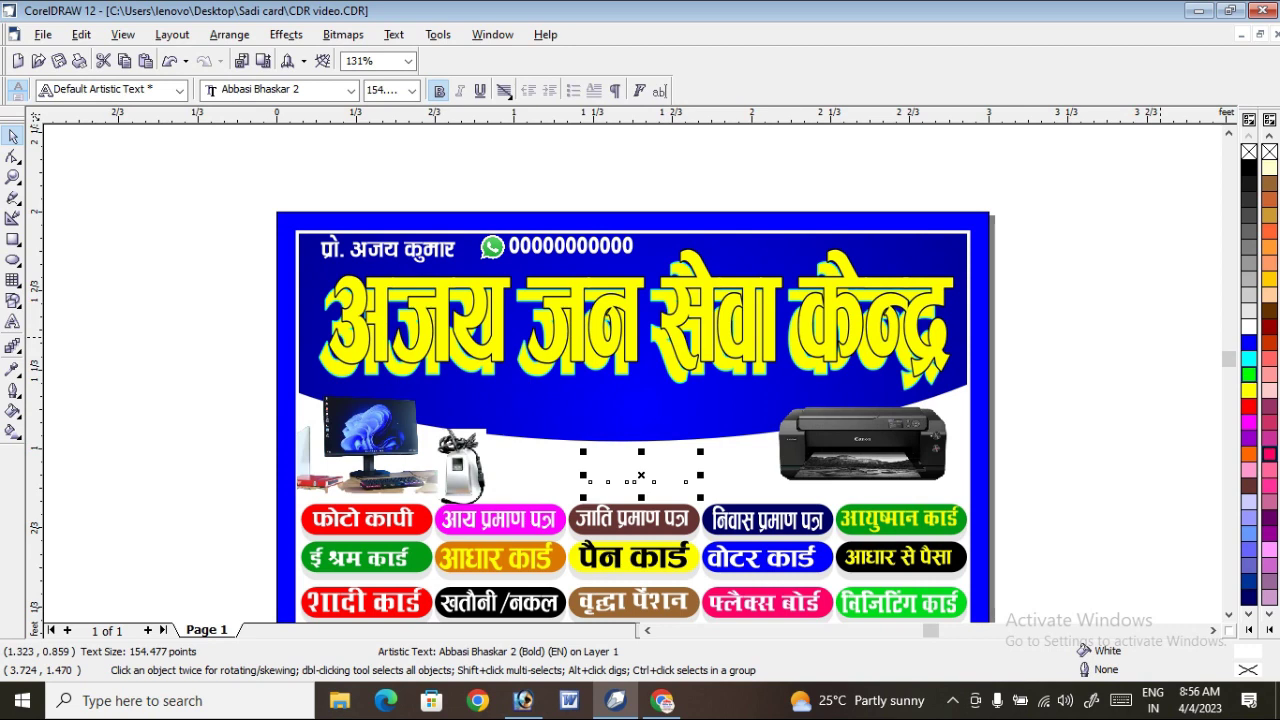
pyautogui.press('Escape')
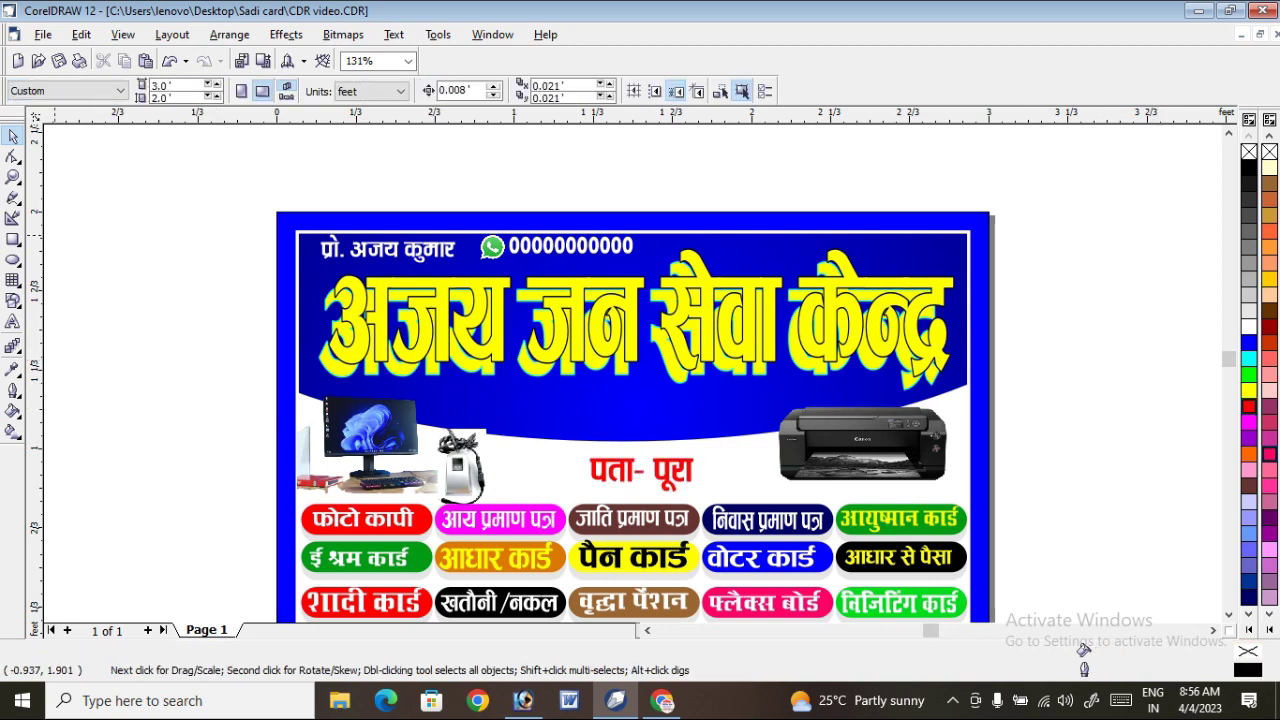
# Zoom in and draw a rectangle around the पता- पूरा text
pyautogui.click(13, 176)
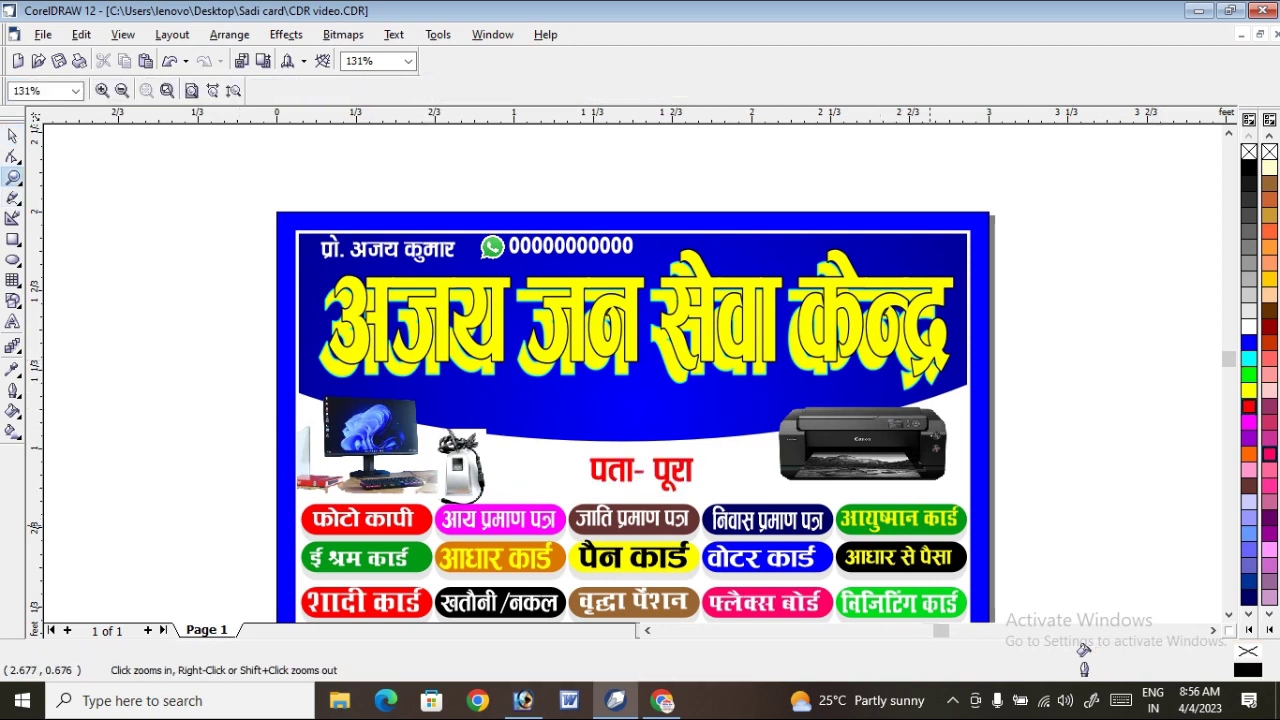
pyautogui.click(660, 464)
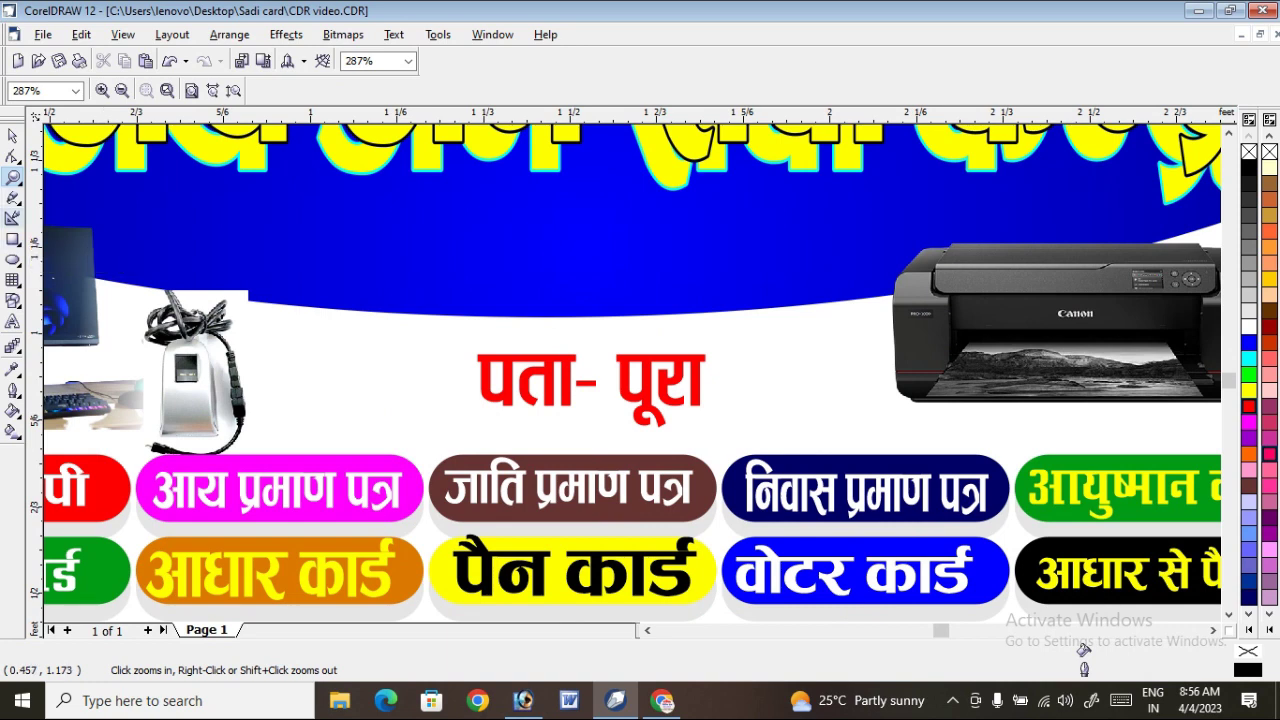
pyautogui.press('F6')
pyautogui.moveTo(453, 337); pyautogui.dragTo(815, 409)
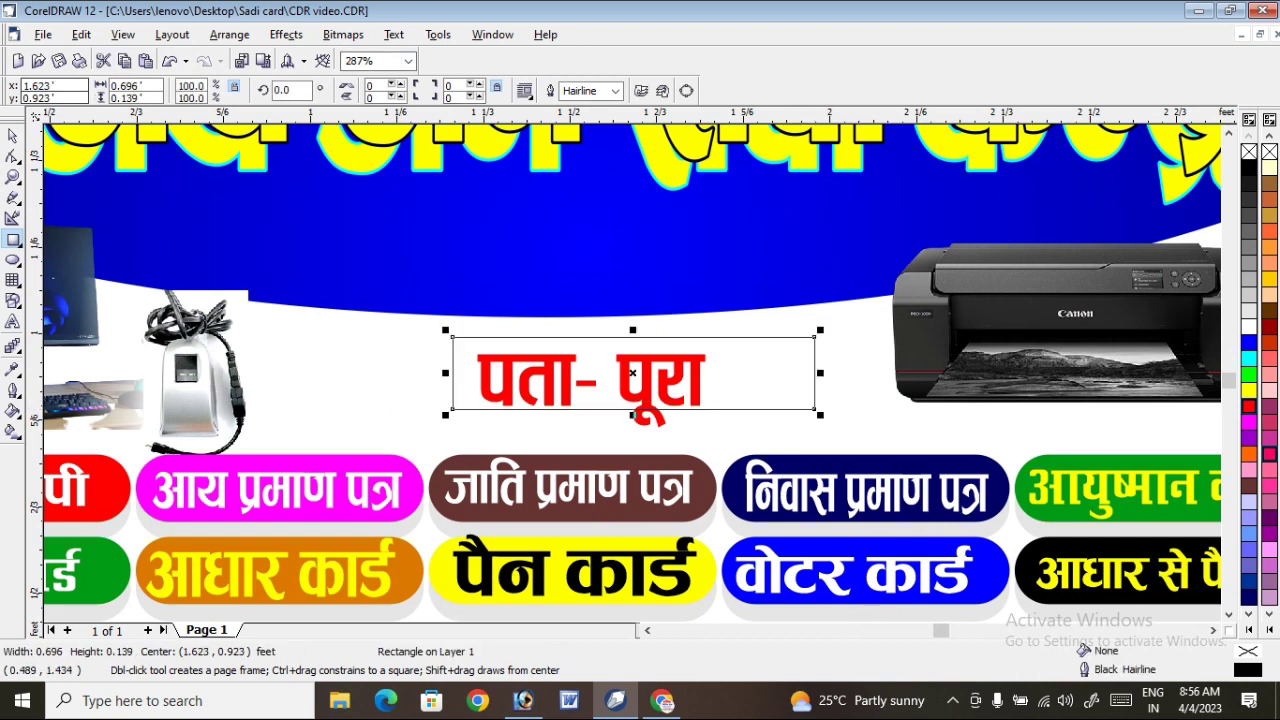
pyautogui.click(12, 134)
pyautogui.moveTo(632, 336); pyautogui.dragTo(620, 322)
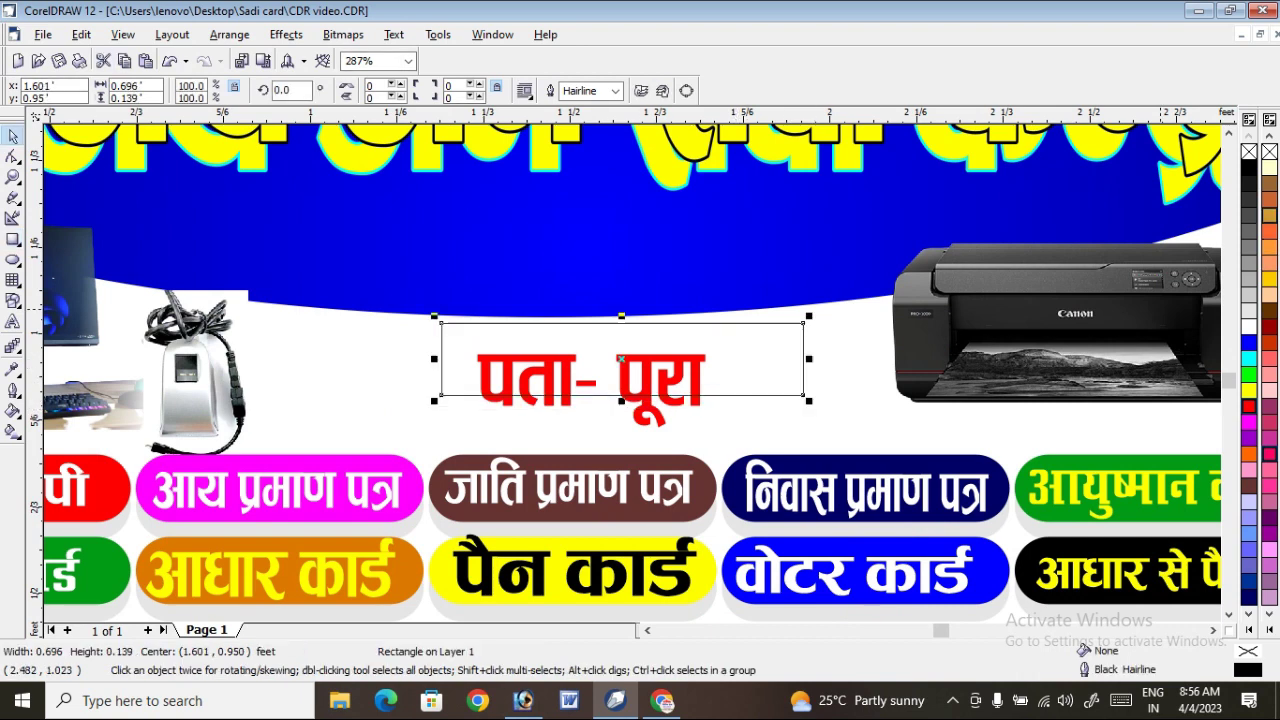
# Fill the rectangle Red Brown and remove its outline
pyautogui.click(1270, 199)
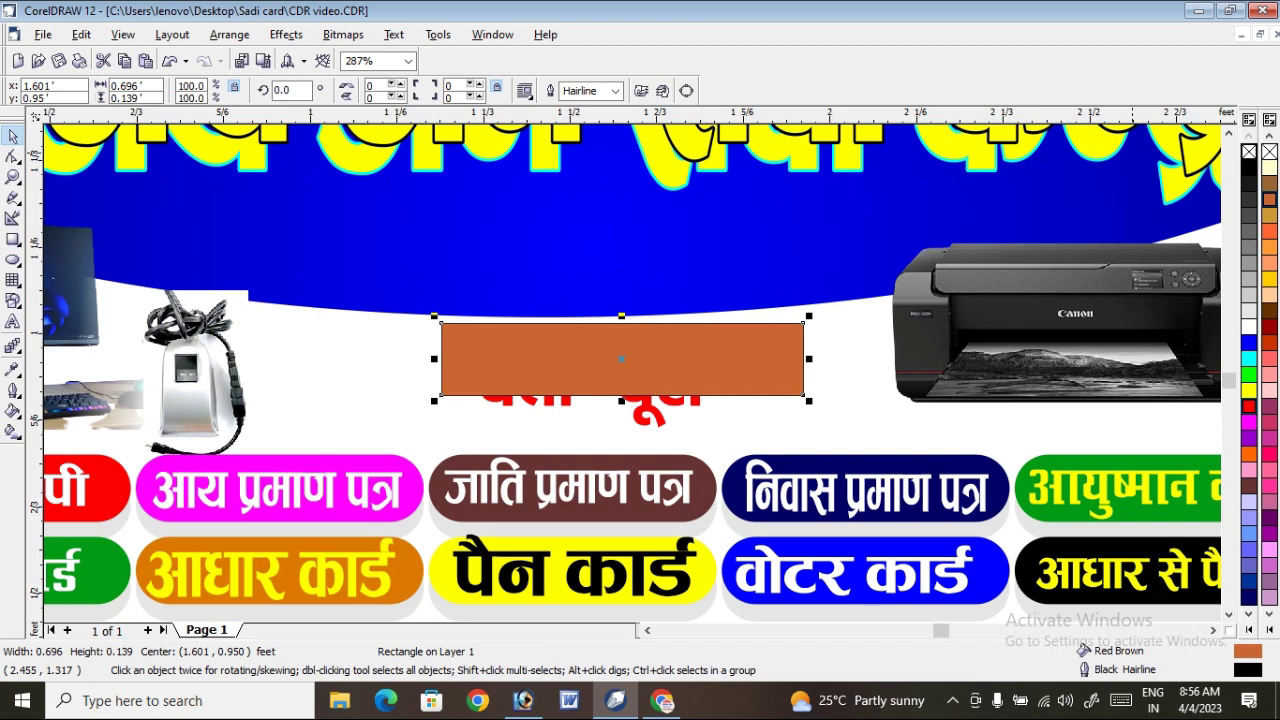
pyautogui.rightClick(1249, 151)
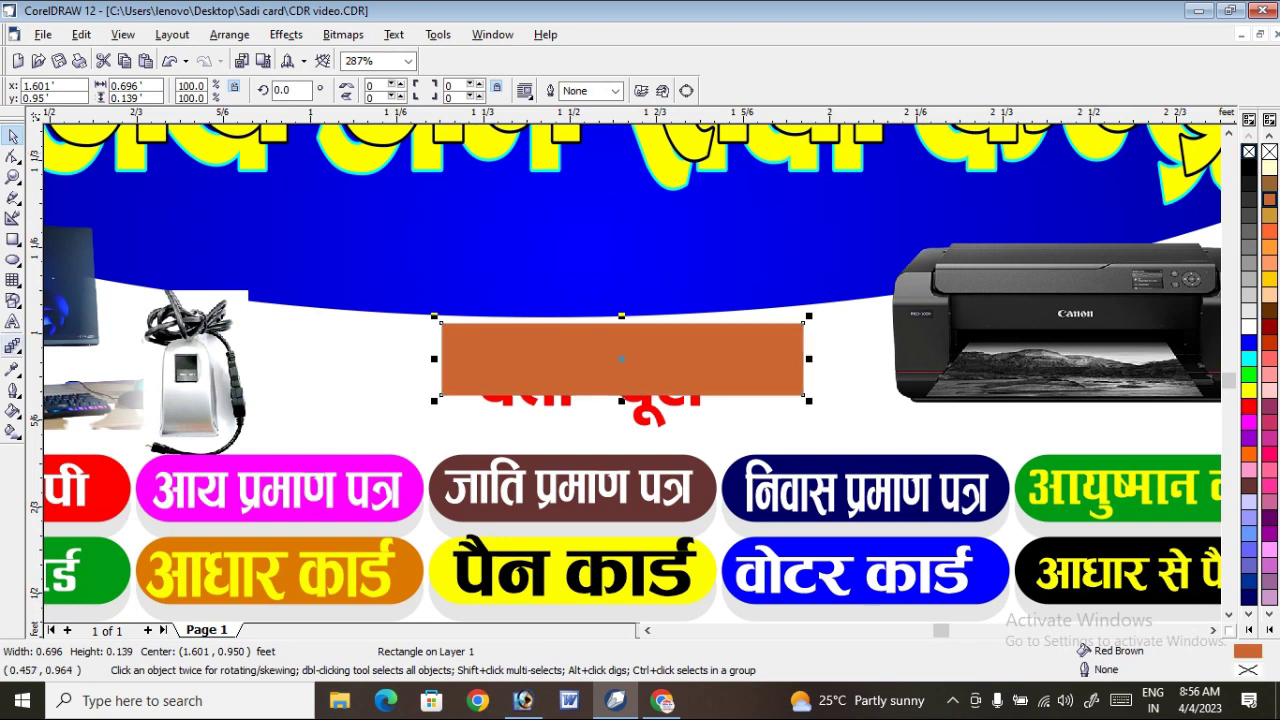
pyautogui.click(13, 345)
# Give the brown rectangle a linear fade to transparent, with the address text in front
pyautogui.click(172, 356)
pyautogui.moveTo(508, 353); pyautogui.dragTo(802, 371)
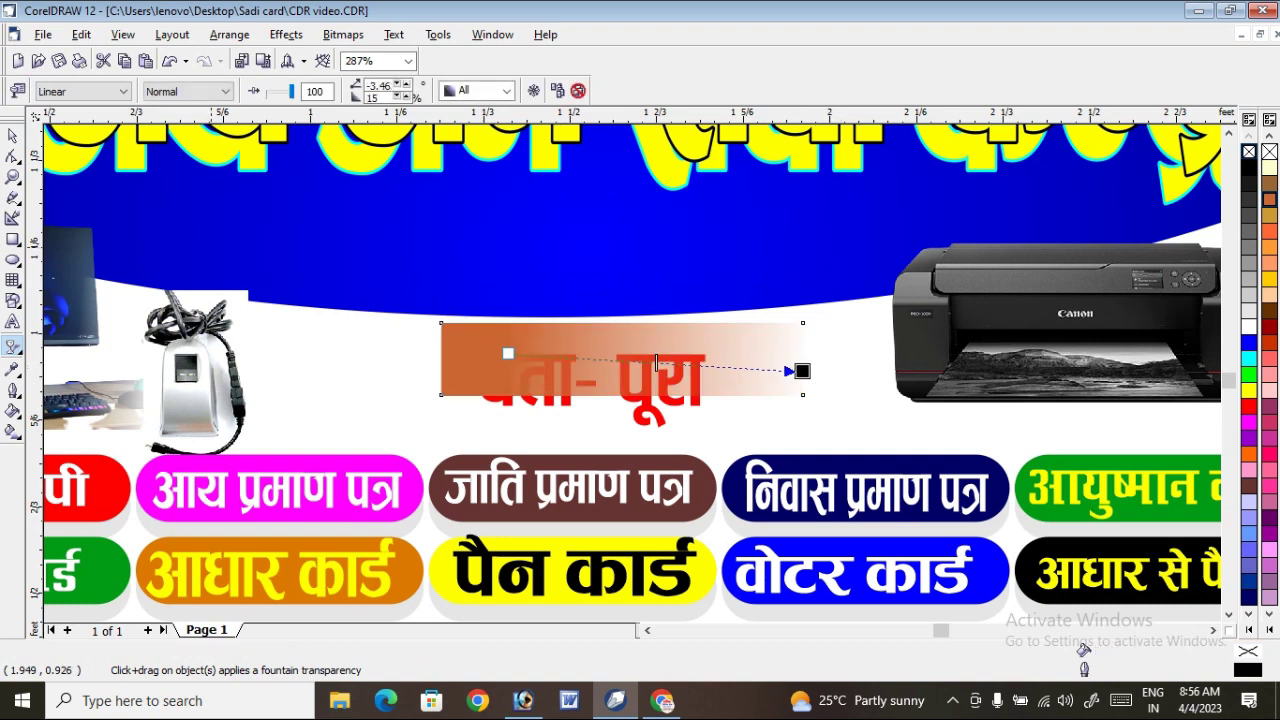
pyautogui.press('space')
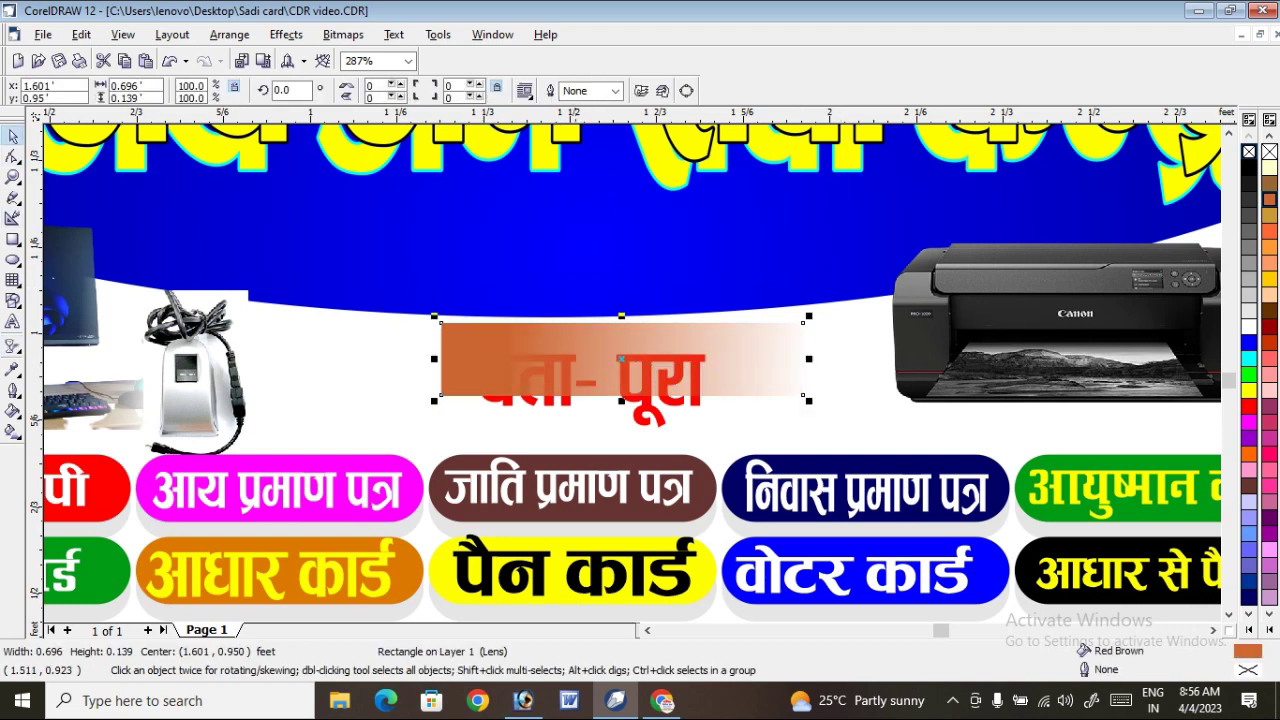
pyautogui.moveTo(527, 324); pyautogui.dragTo(655, 382)
pyautogui.click(633, 365)
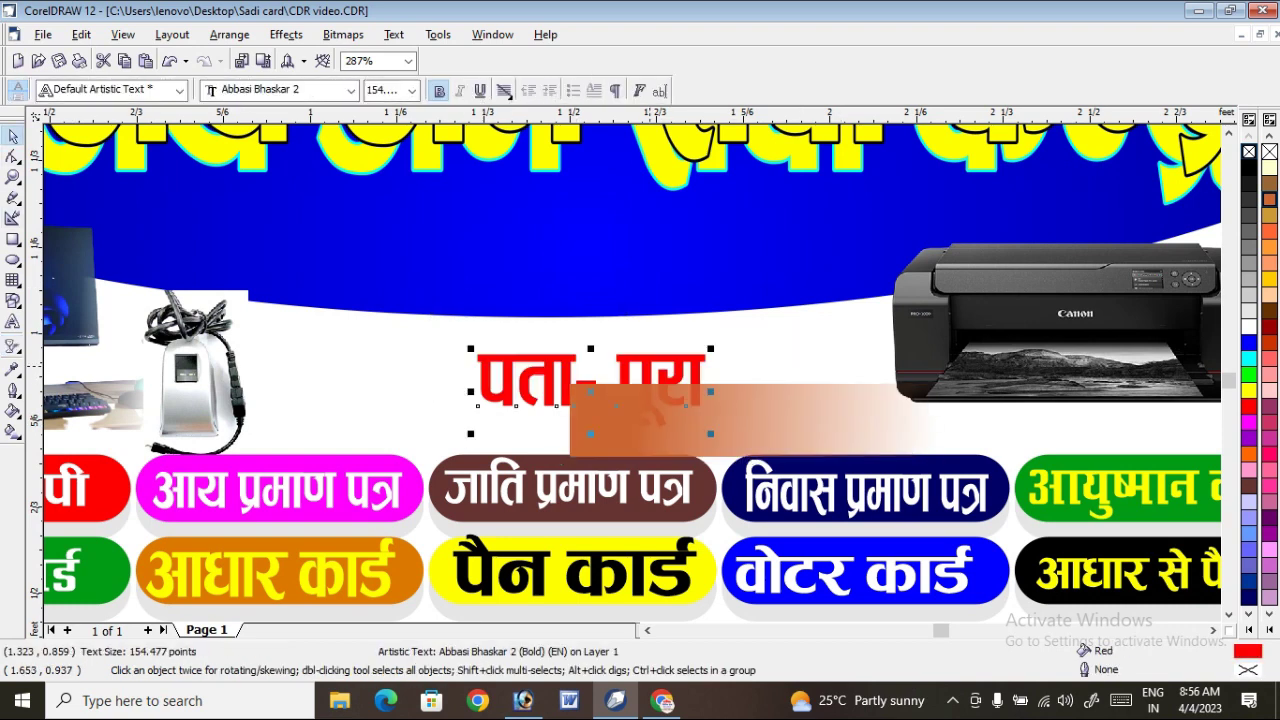
pyautogui.hotkey('shift', 'pageup')
pyautogui.press('Escape')
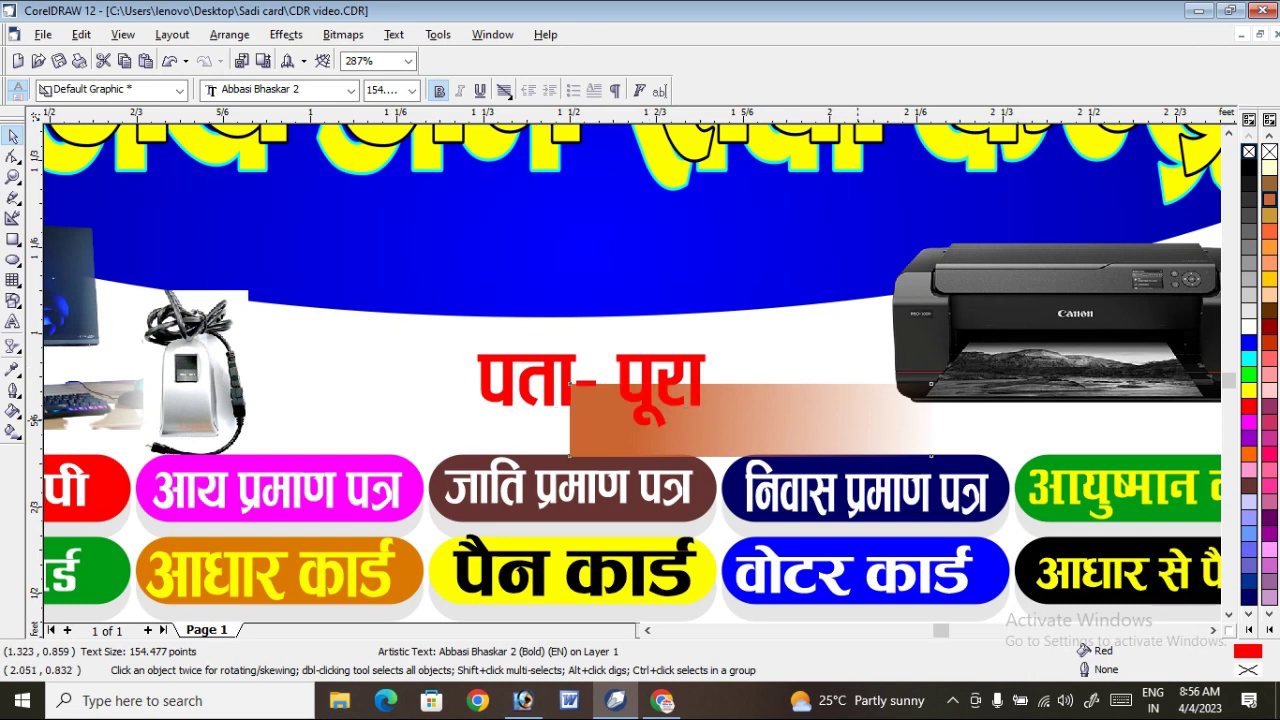
pyautogui.moveTo(571, 384); pyautogui.dragTo(491, 337)
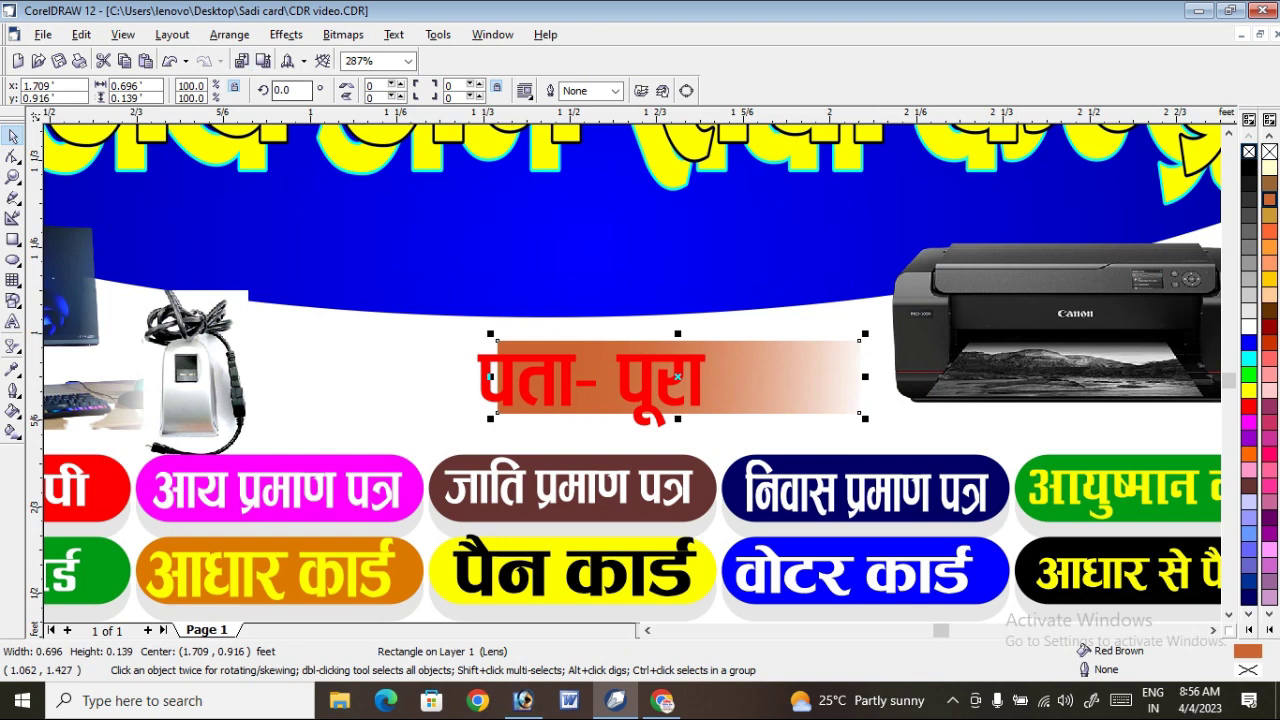
# Rotate the faded rectangle 180° and place a copy left of the text
pyautogui.write('180')
pyautogui.press('Return')
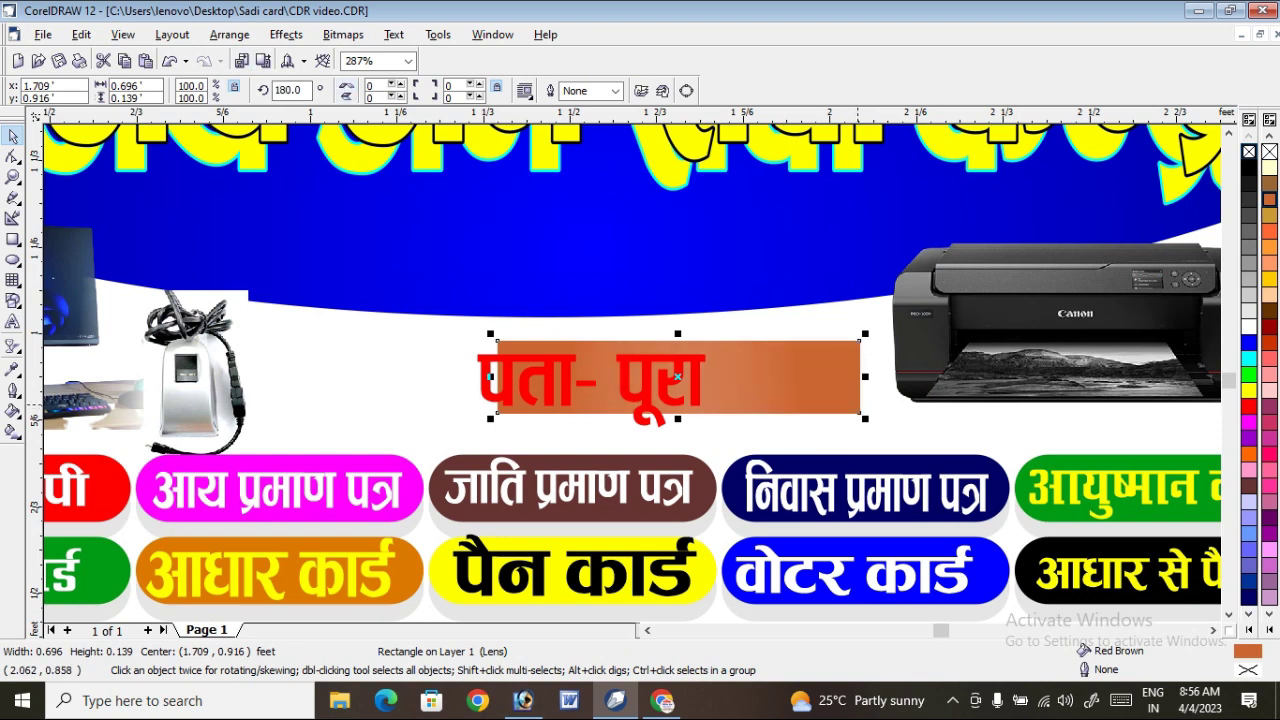
pyautogui.moveTo(859, 405); pyautogui.dragTo(500, 410)
pyautogui.keyDown('shift'); pyautogui.click(771, 372); pyautogui.keyUp('shift')
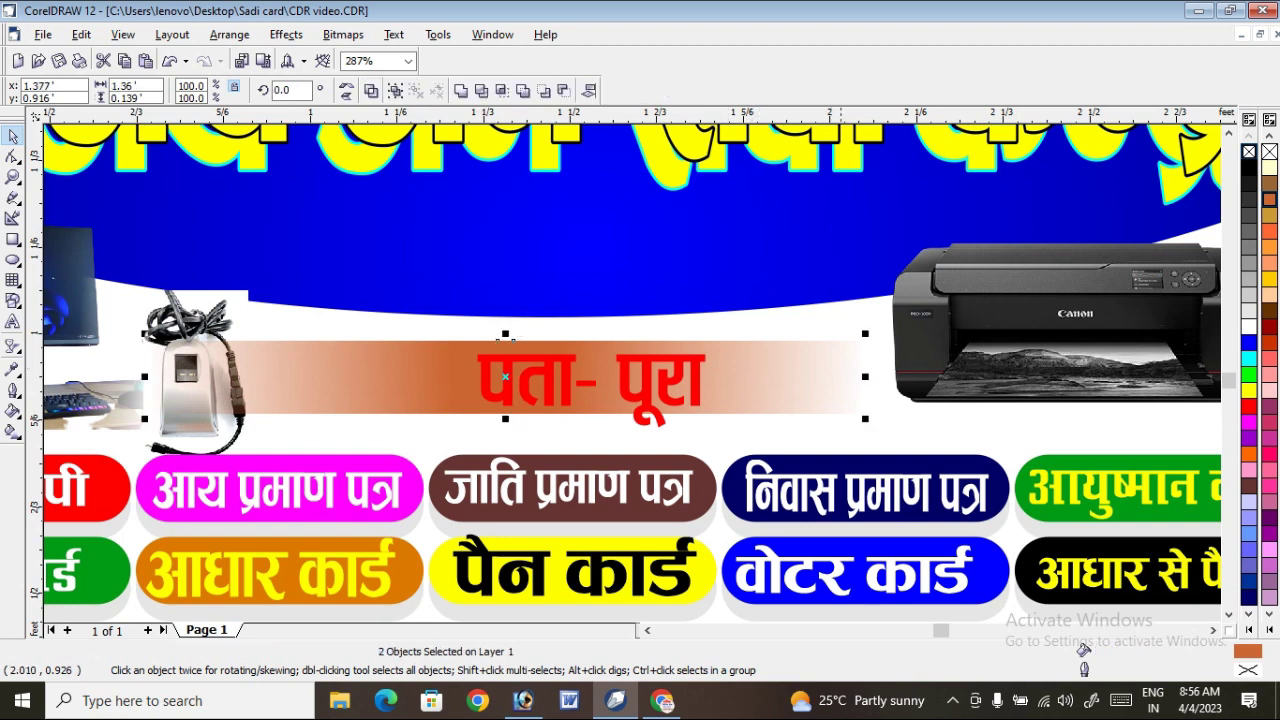
# Group the two fade halves, scale to about 86%, make taller and colour dark red
pyautogui.hotkey('ctrl', 'g')
pyautogui.moveTo(865, 418); pyautogui.dragTo(815, 412)
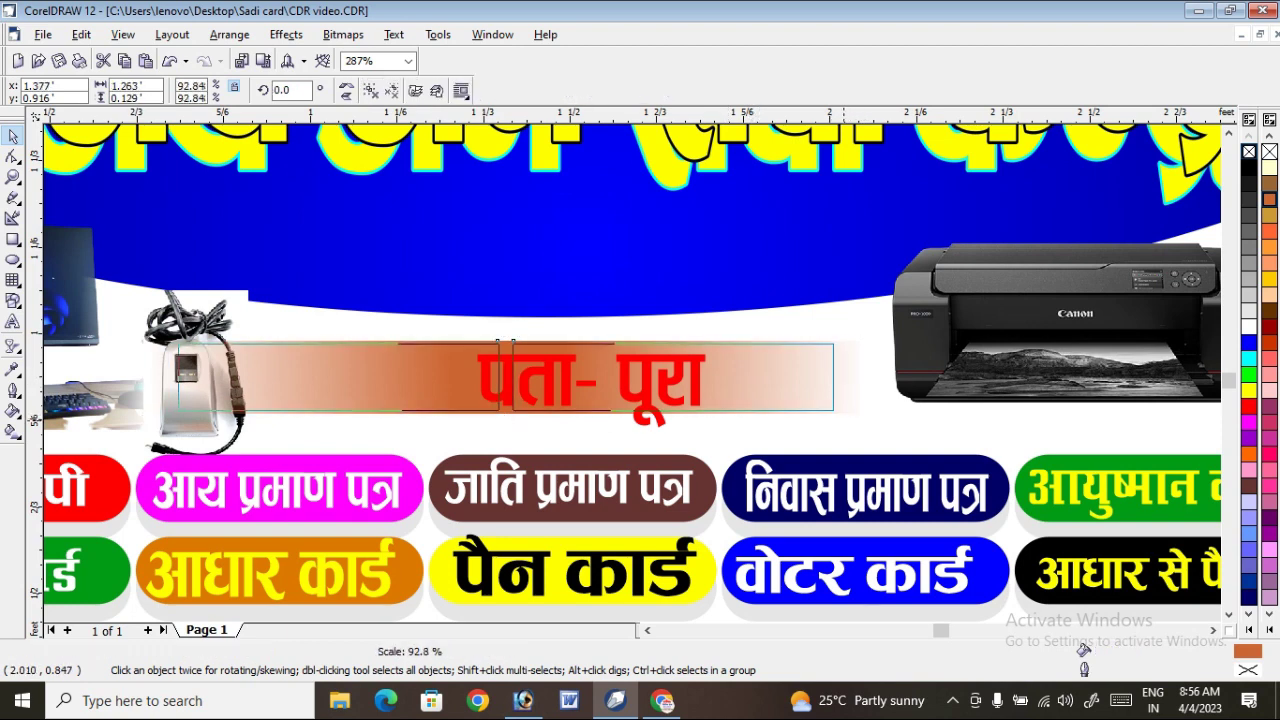
pyautogui.moveTo(505, 343); pyautogui.dragTo(563, 337)
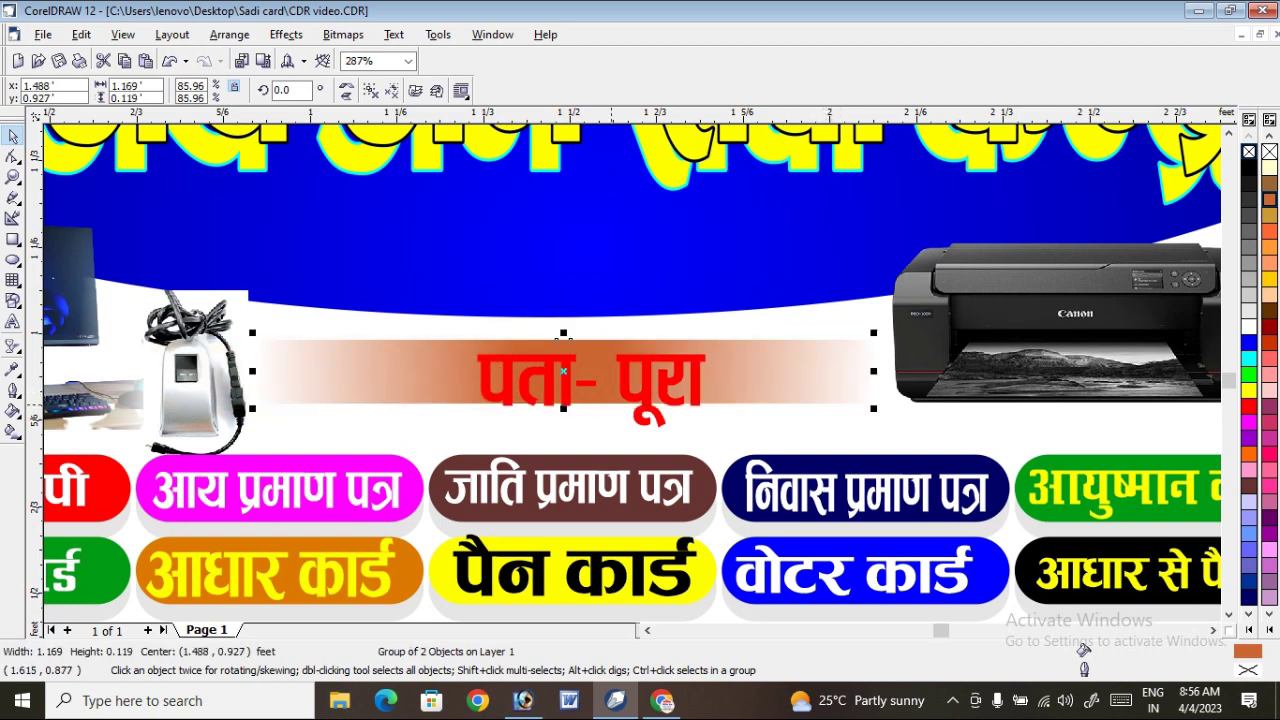
pyautogui.moveTo(564, 409); pyautogui.dragTo(572, 423)
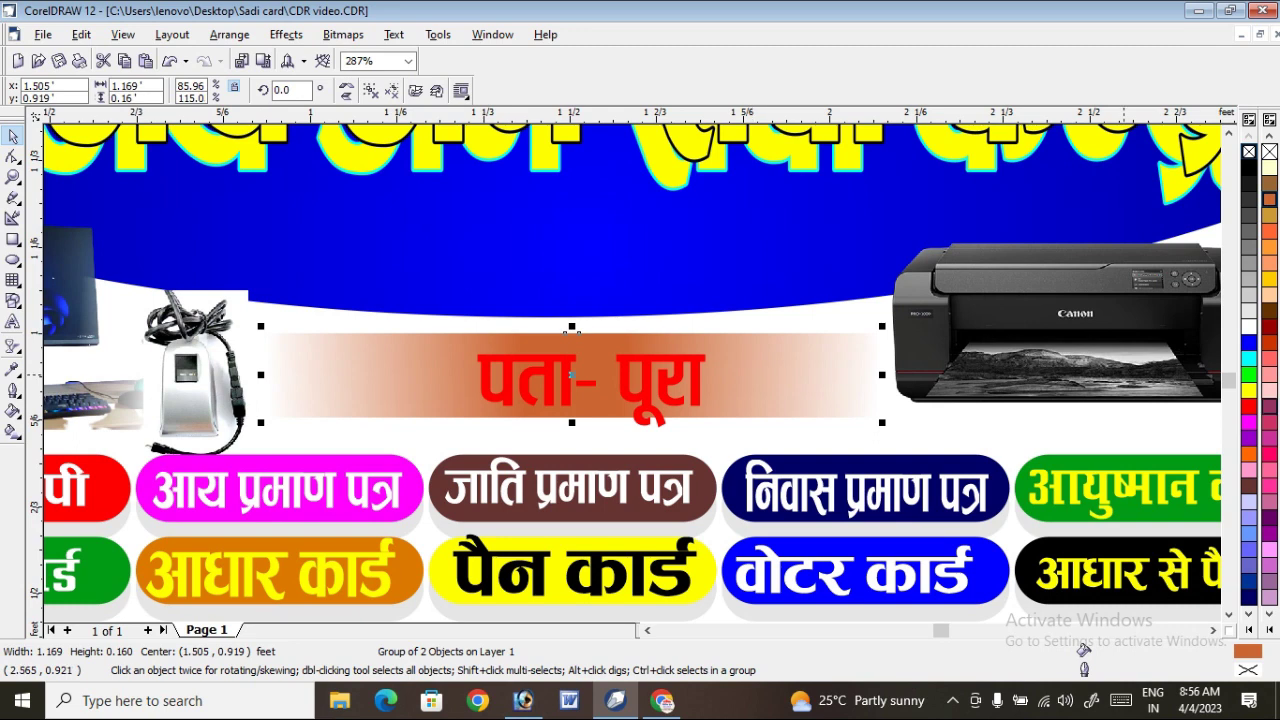
pyautogui.click(1270, 326)
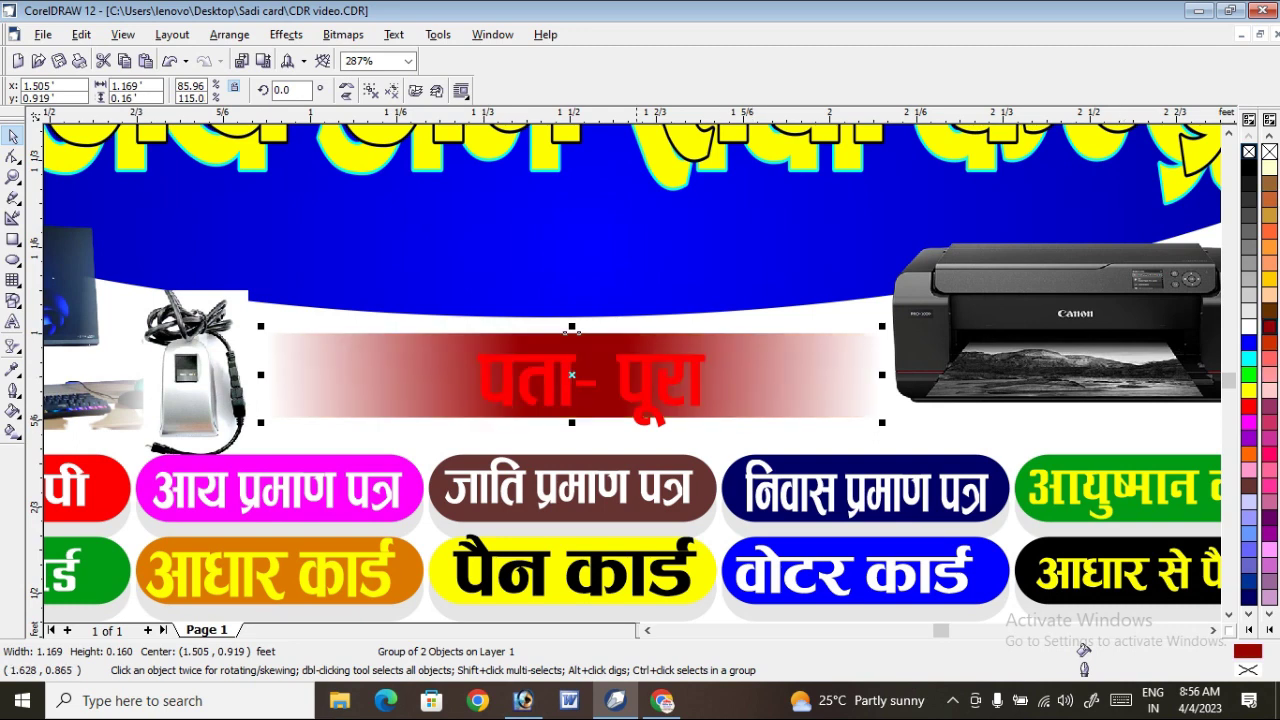
# Shrink the address text to about 129 pt and make it white
pyautogui.keyDown('ctrl'); pyautogui.click(645, 386); pyautogui.keyUp('ctrl')
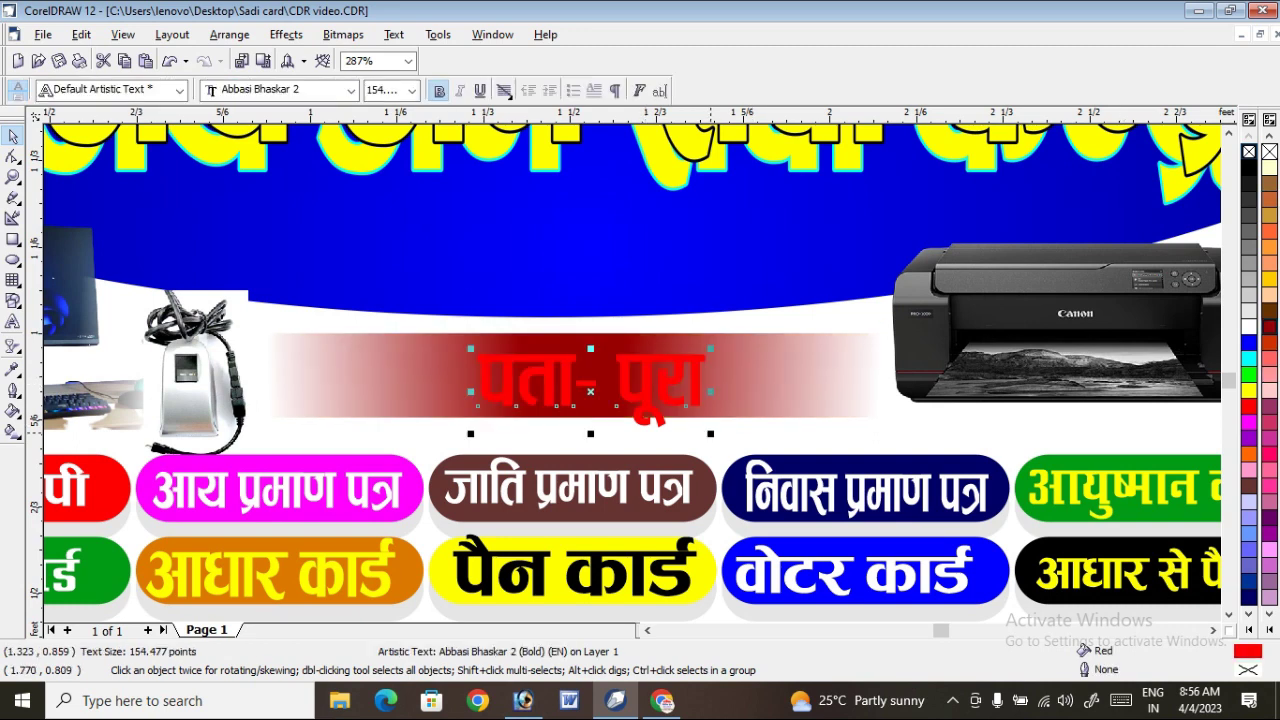
pyautogui.moveTo(710, 434); pyautogui.dragTo(692, 427)
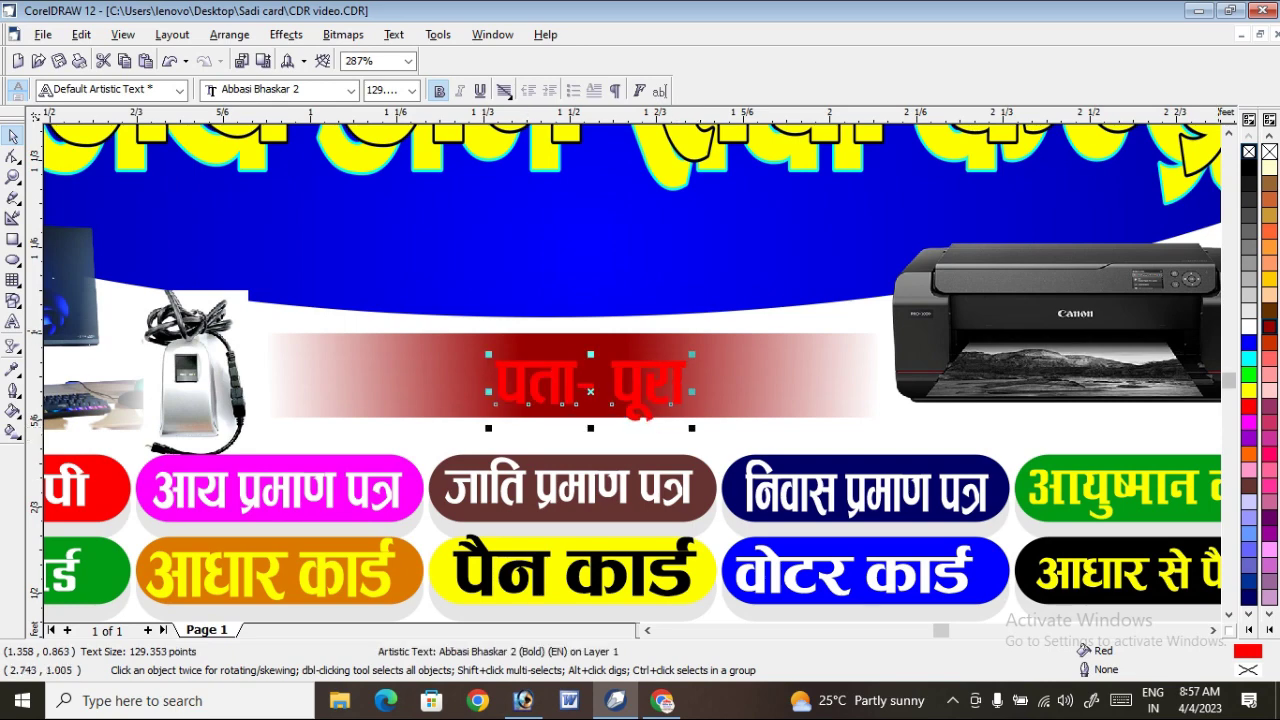
pyautogui.click(1249, 327)
pyautogui.press('F4')
pyautogui.press('Escape')
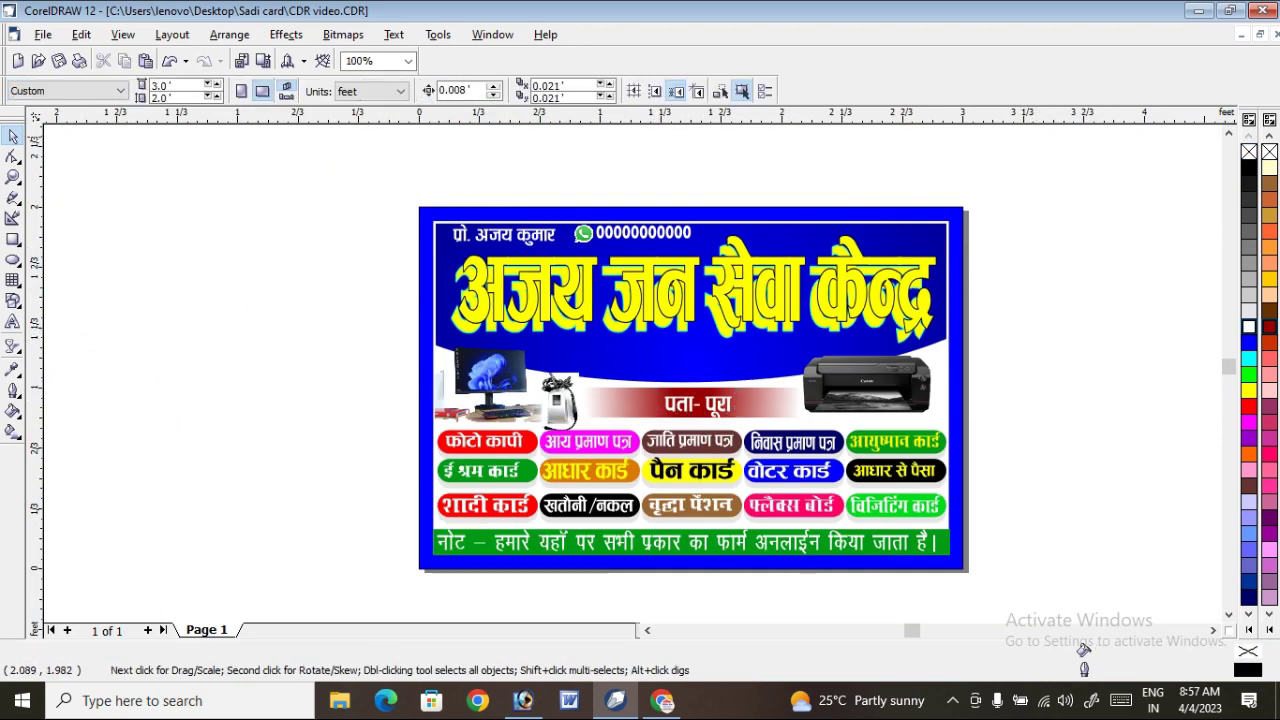
# Marquee-zoom onto the card so it fills the window
pyautogui.click(13, 177)
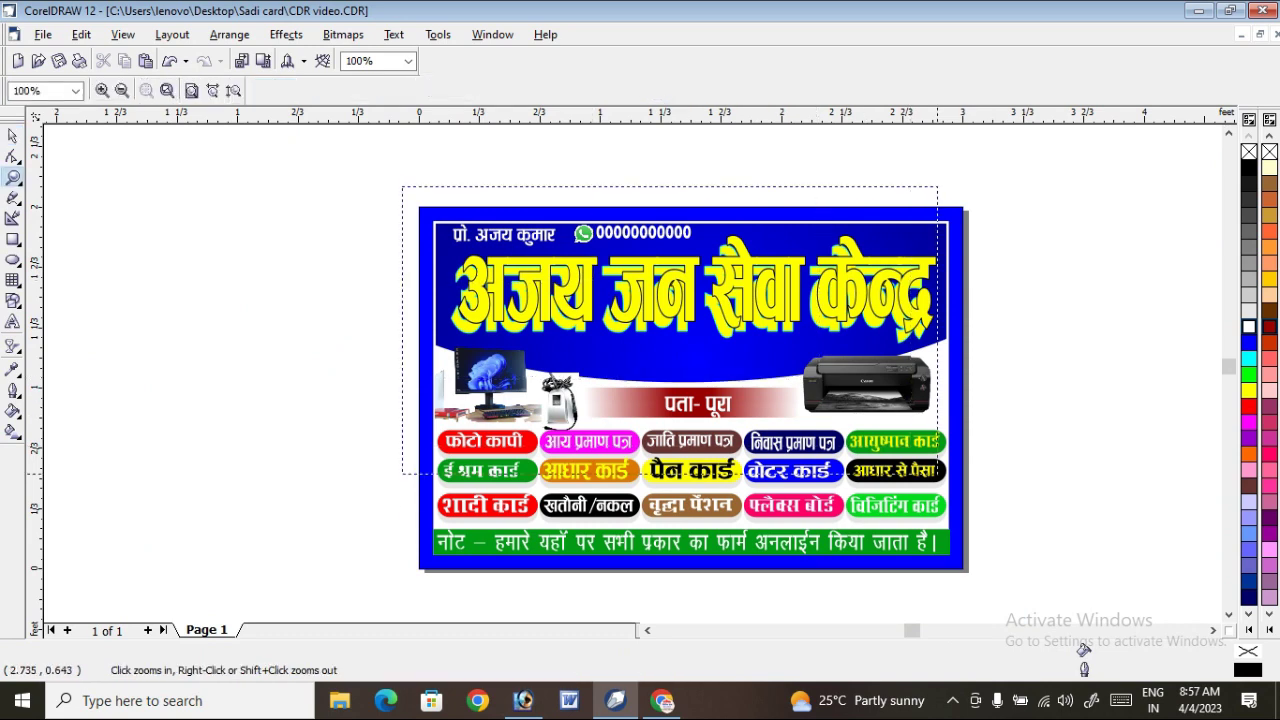
pyautogui.moveTo(399, 186); pyautogui.dragTo(960, 582)
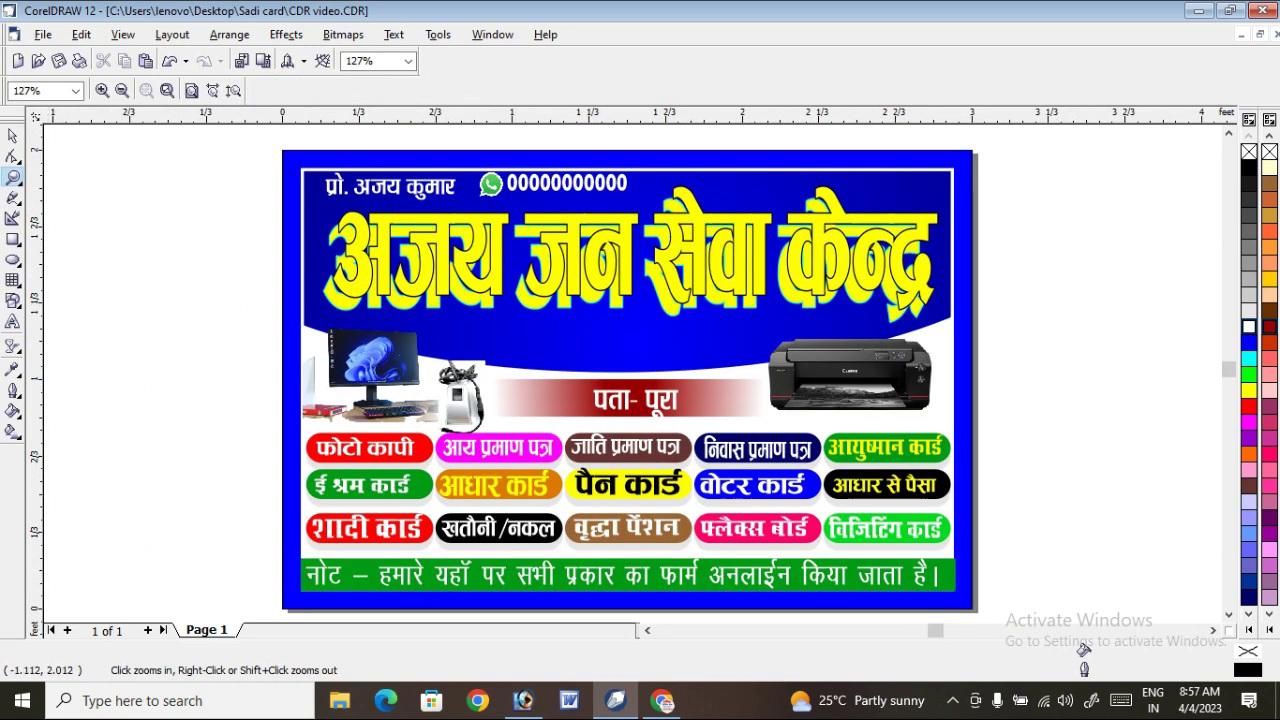
pyautogui.click(13, 135)
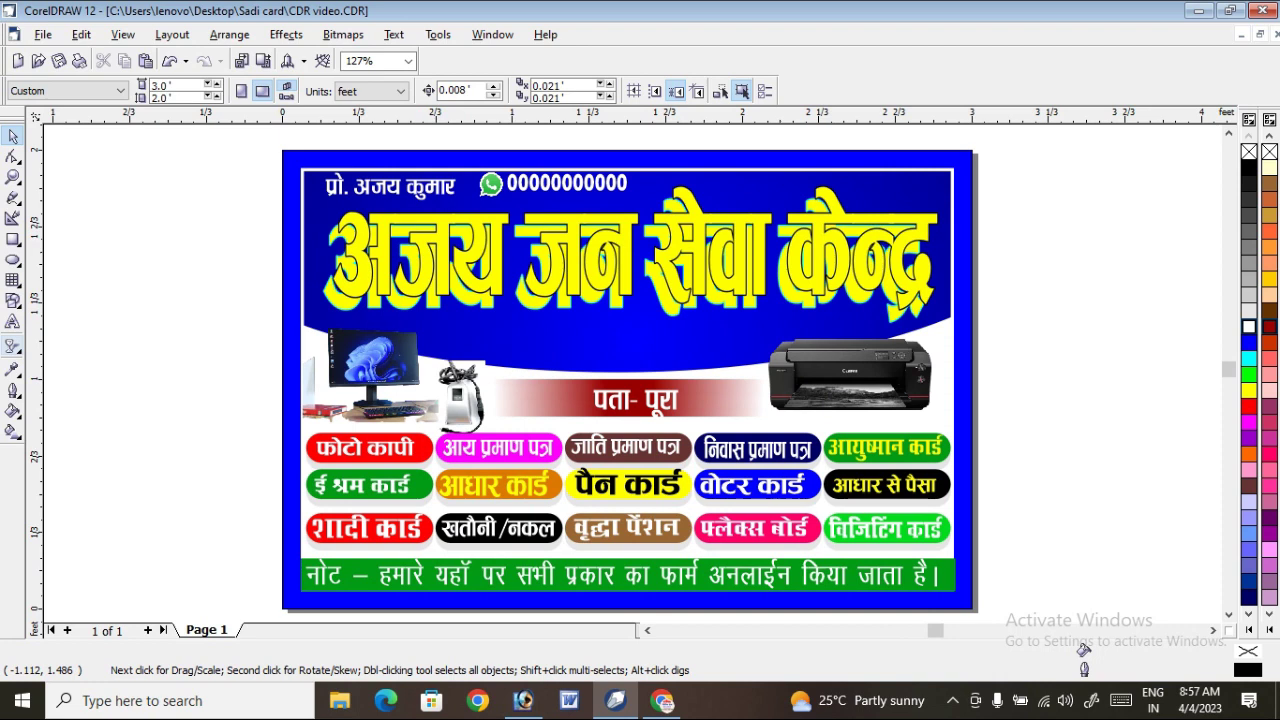
pyautogui.click(13, 346)
# Blend the yellow अजय जन सेवा केन्द्र title into its cyan copy for 3D depth
pyautogui.click(15, 348)
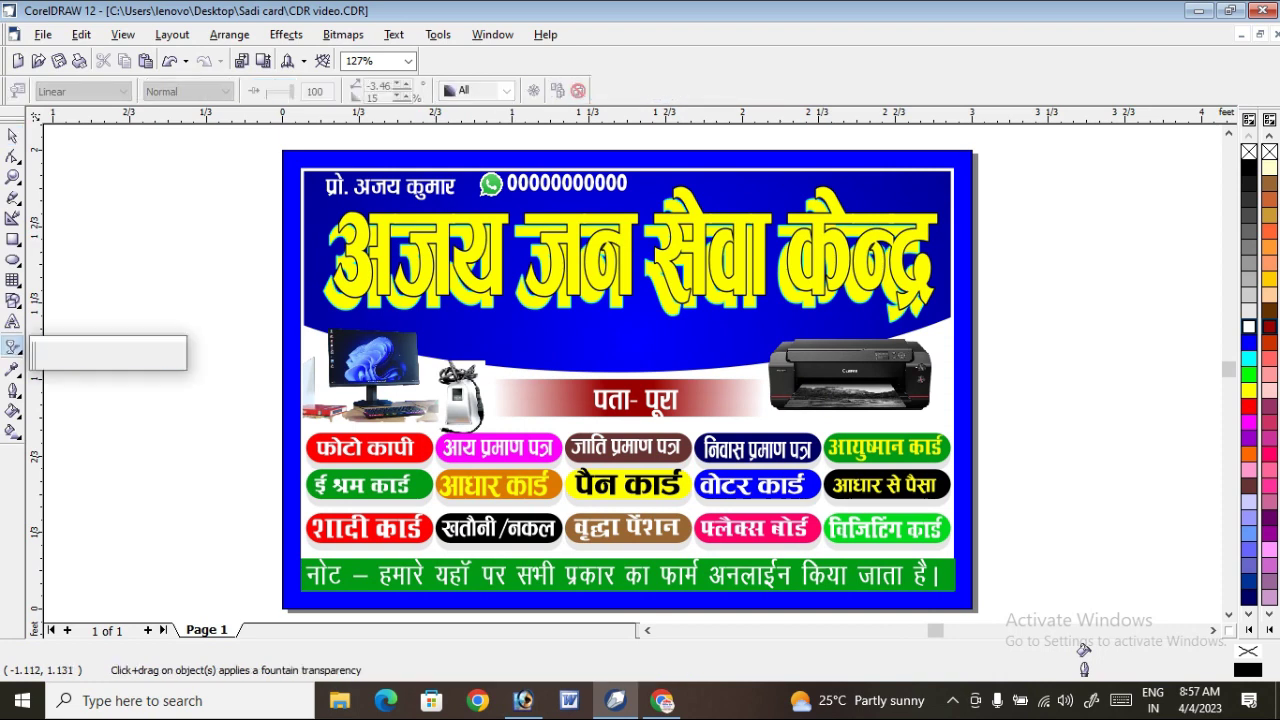
pyautogui.click(50, 355)
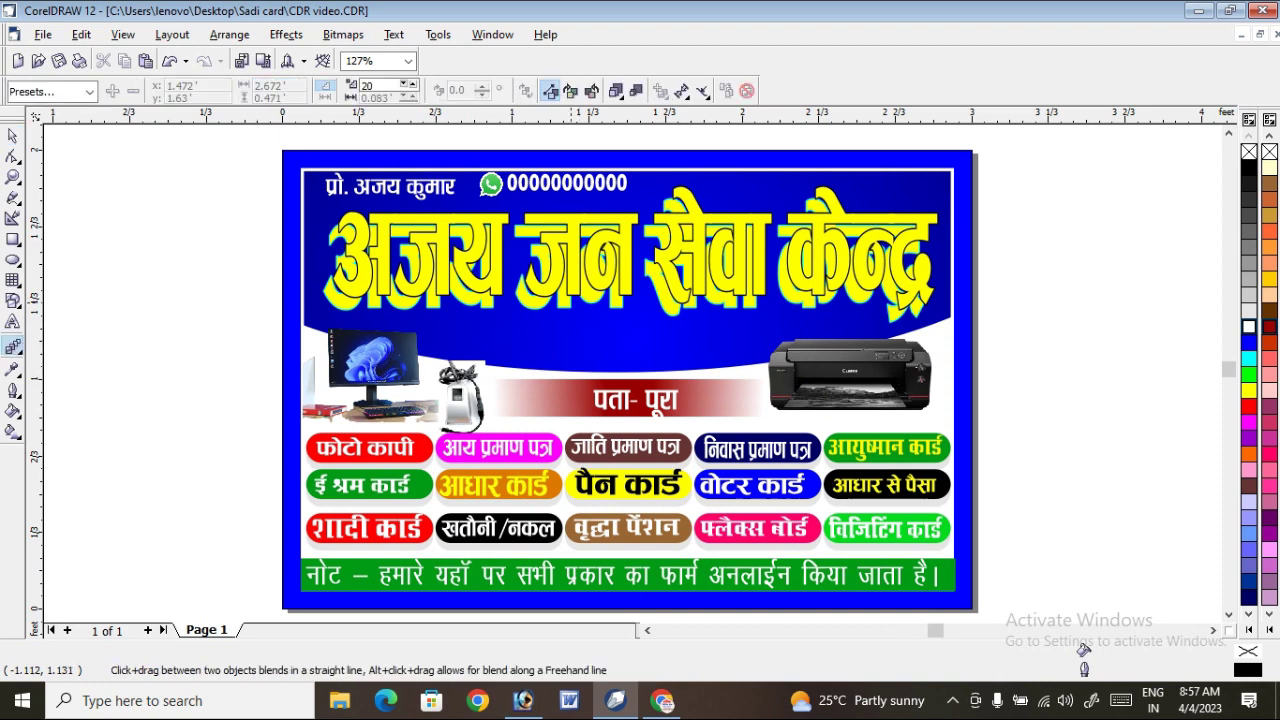
pyautogui.click(622, 252)
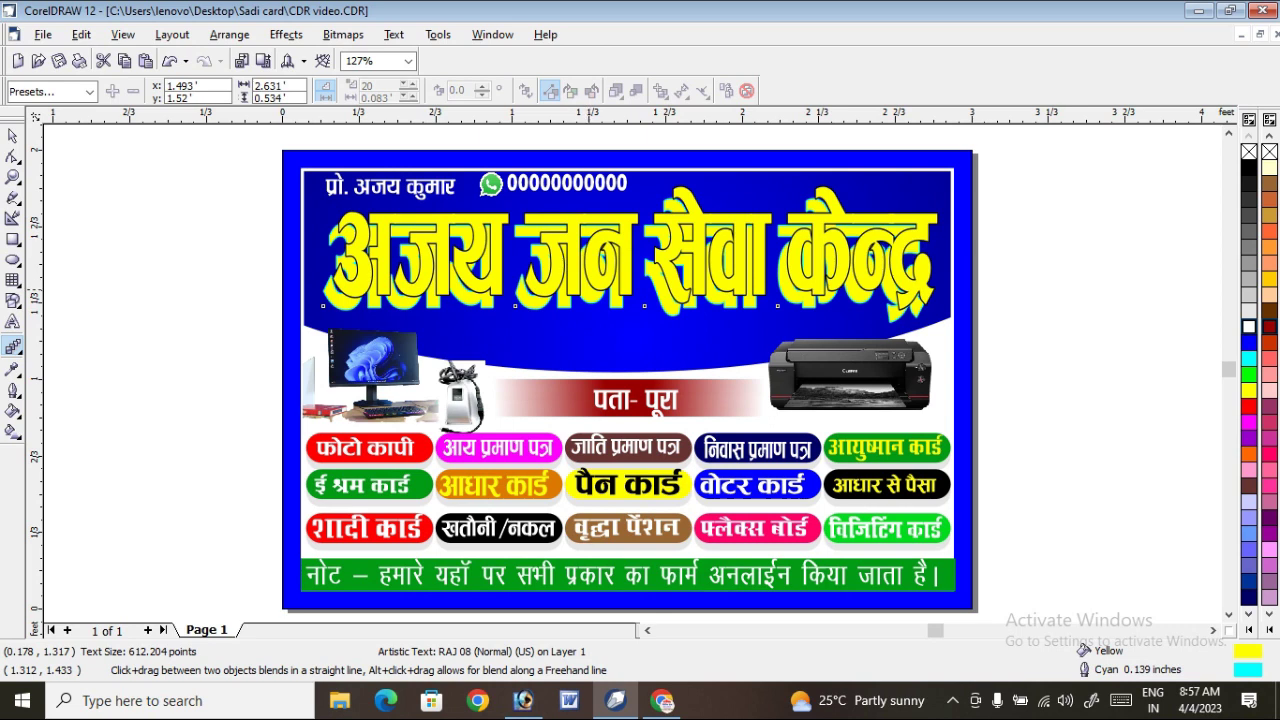
pyautogui.moveTo(303, 172); pyautogui.dragTo(356, 222)
pyautogui.hotkey('ctrl', 'z')
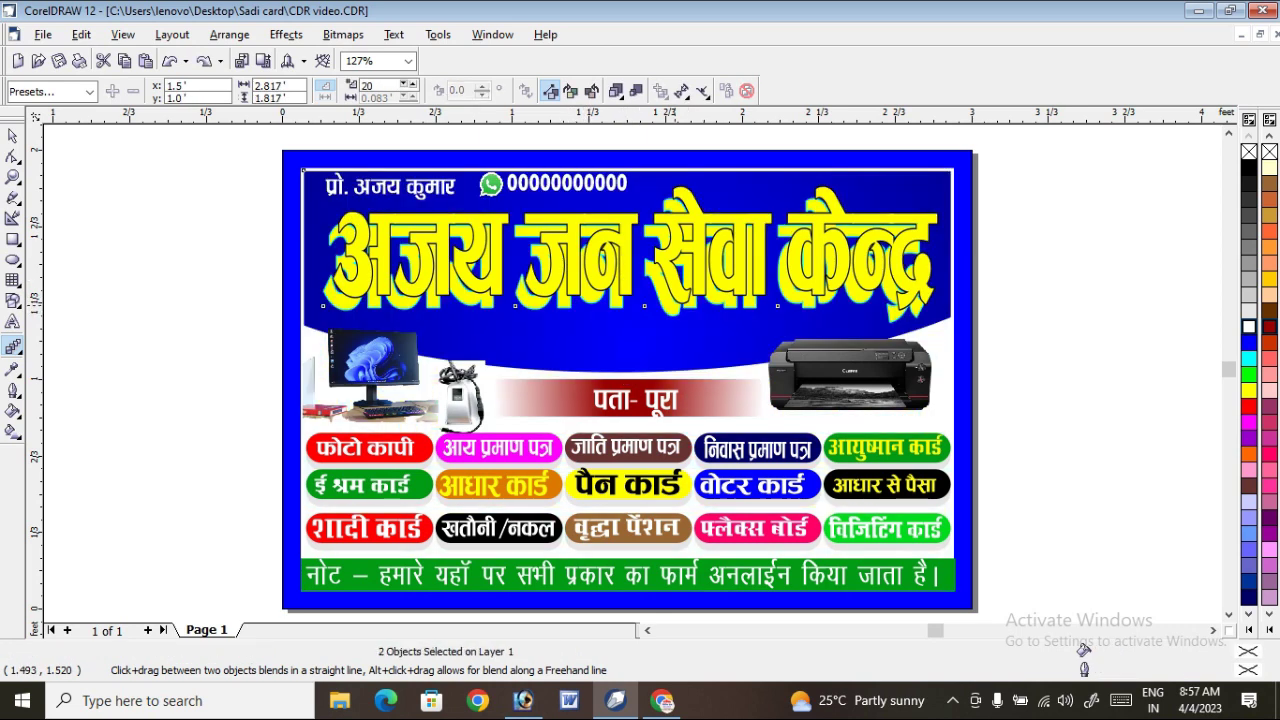
pyautogui.click(13, 135)
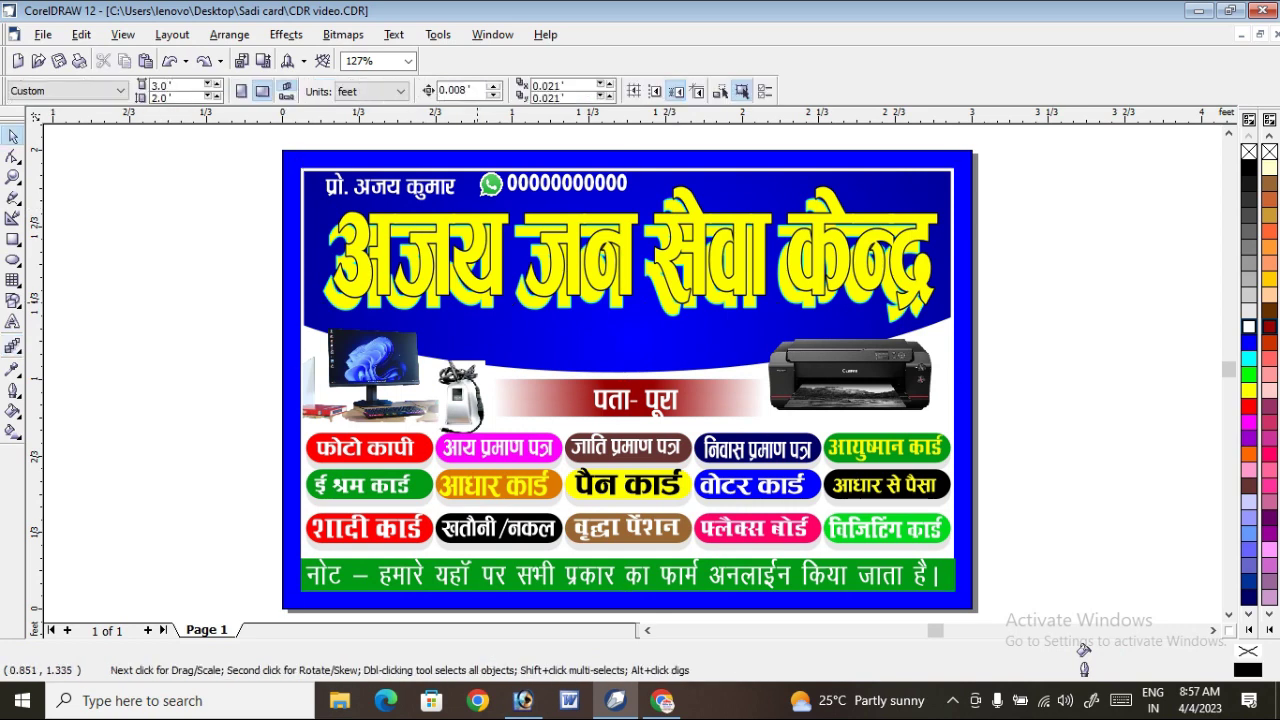
pyautogui.click(13, 345)
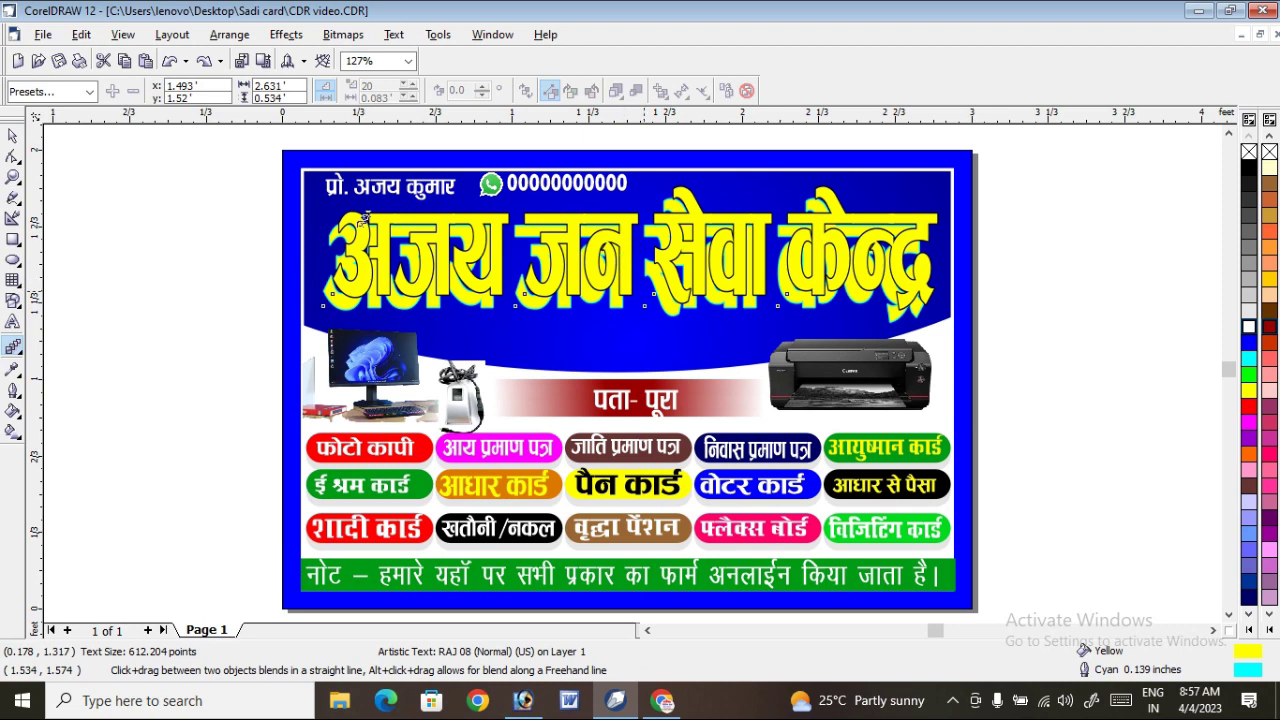
pyautogui.moveTo(625, 262); pyautogui.dragTo(630, 250)
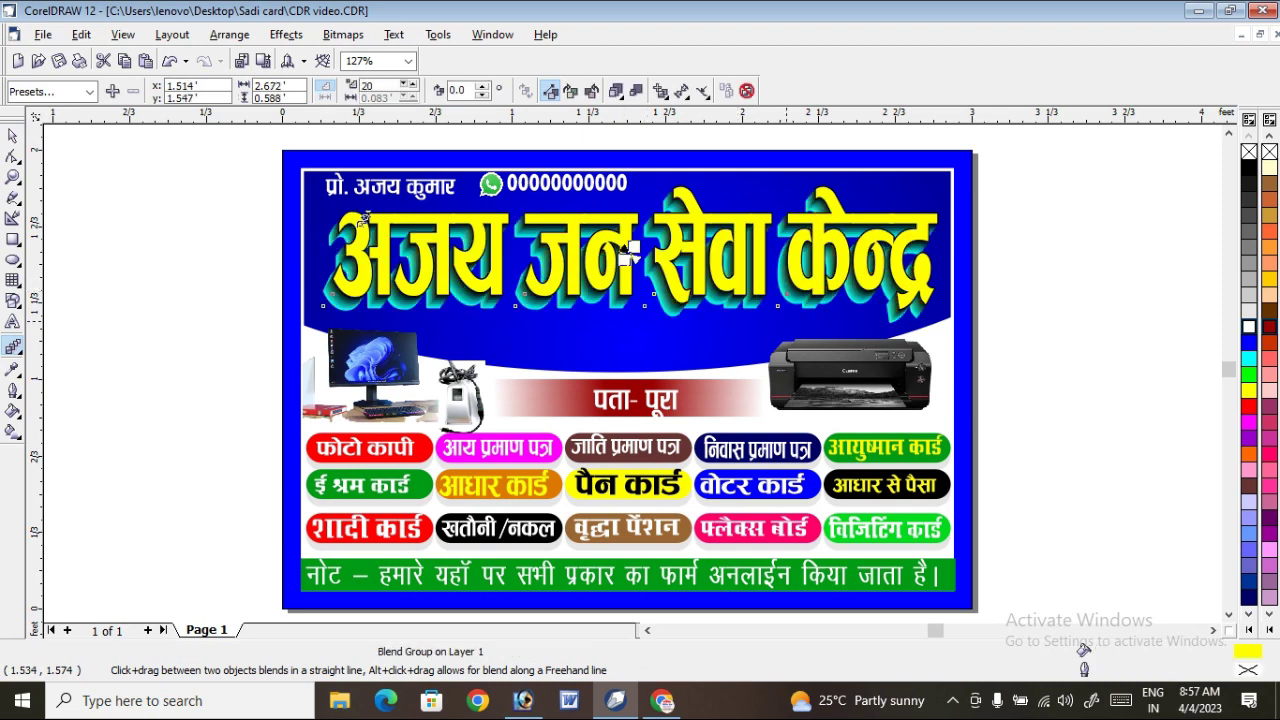